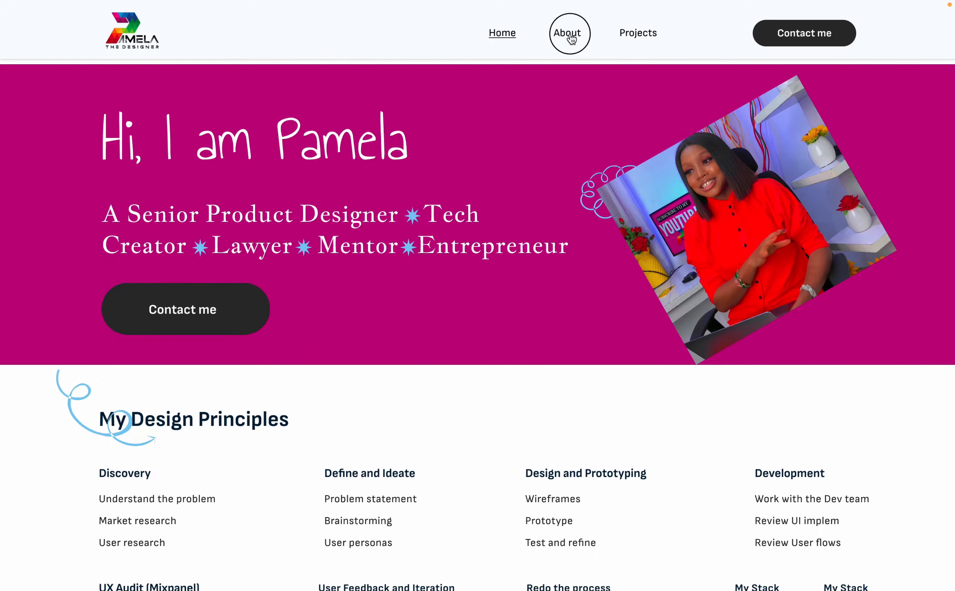
# Step: Browse the reference portfolio website's About and Home pages to study its layout
pyautogui.scroll(-10, 579, 367)
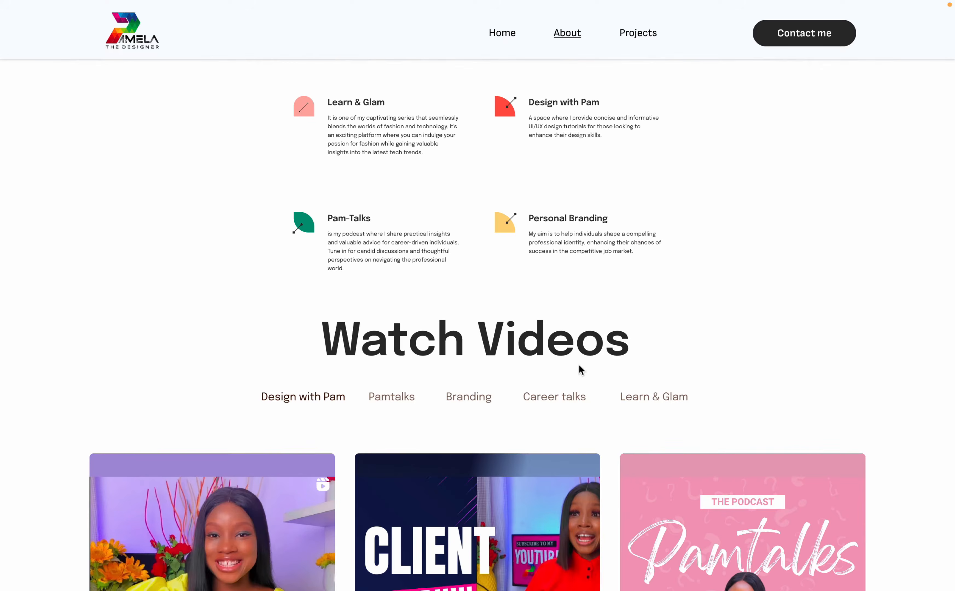
pyautogui.scroll(-3, 580, 369)
pyautogui.scroll(-10, 584, 375)
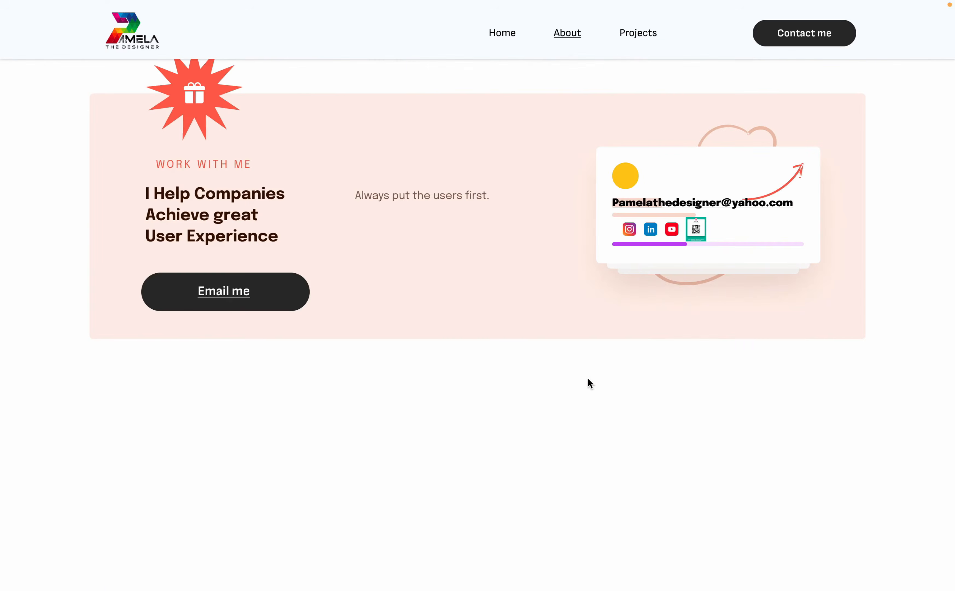
pyautogui.scroll(15, 589, 377)
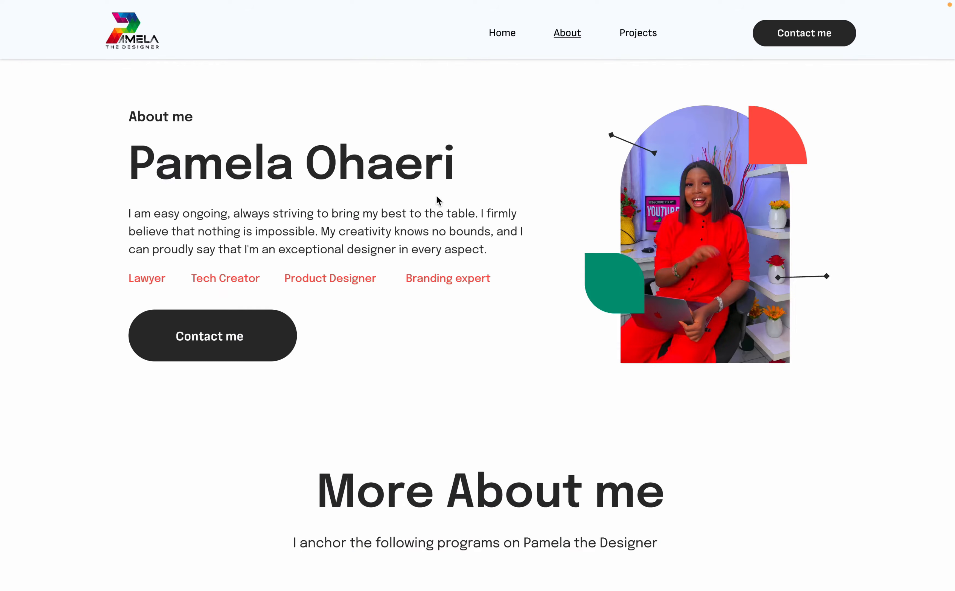
pyautogui.click(503, 39)
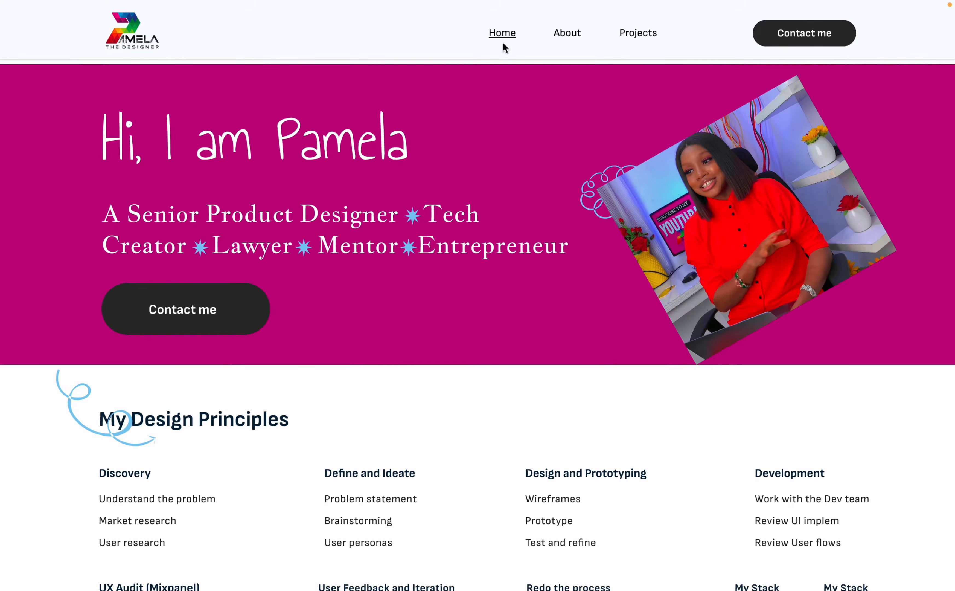
pyautogui.scroll(-5, 532, 264)
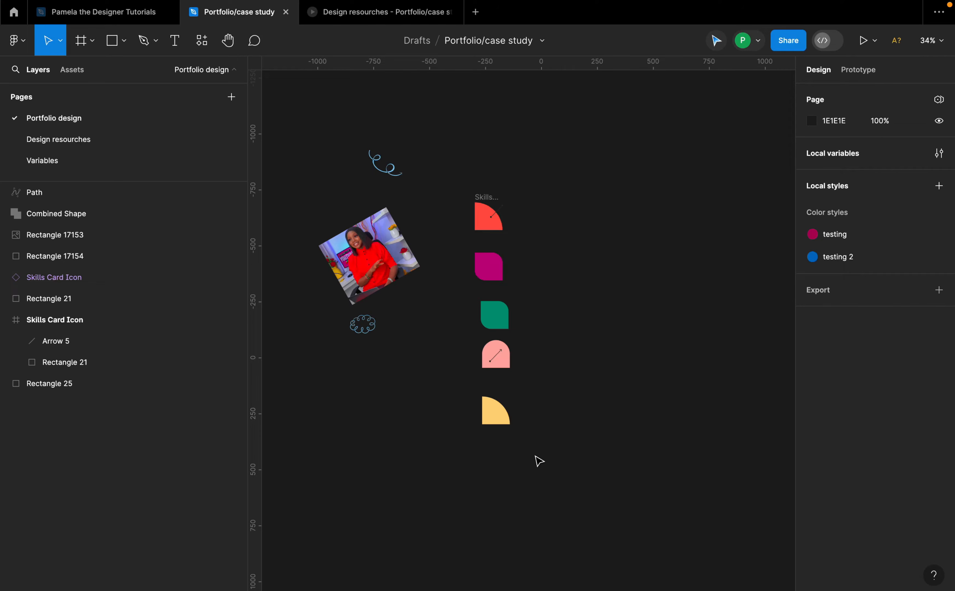
pyautogui.hscroll(3, 539, 460)
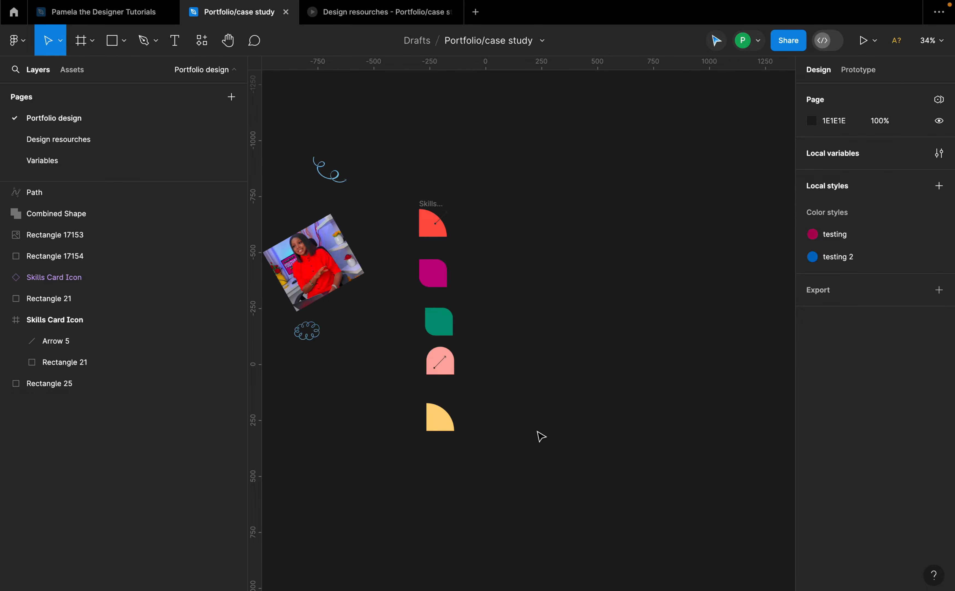
# Step: Create a Desktop frame of 1440×1024 and position it on the canvas
pyautogui.click(93, 43)
pyautogui.click(90, 73)
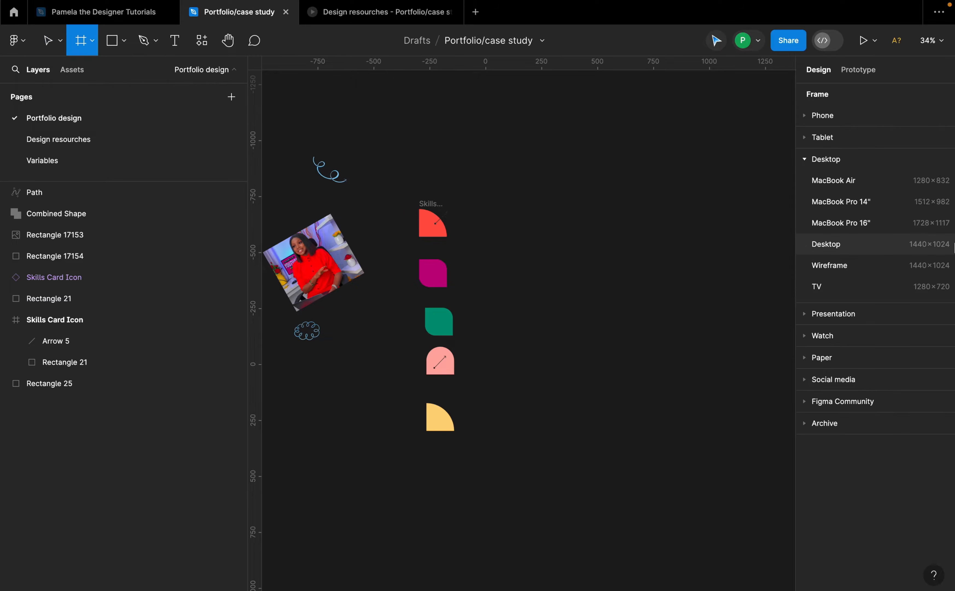
pyautogui.click(863, 251)
pyautogui.moveTo(664, 285); pyautogui.dragTo(666, 277)
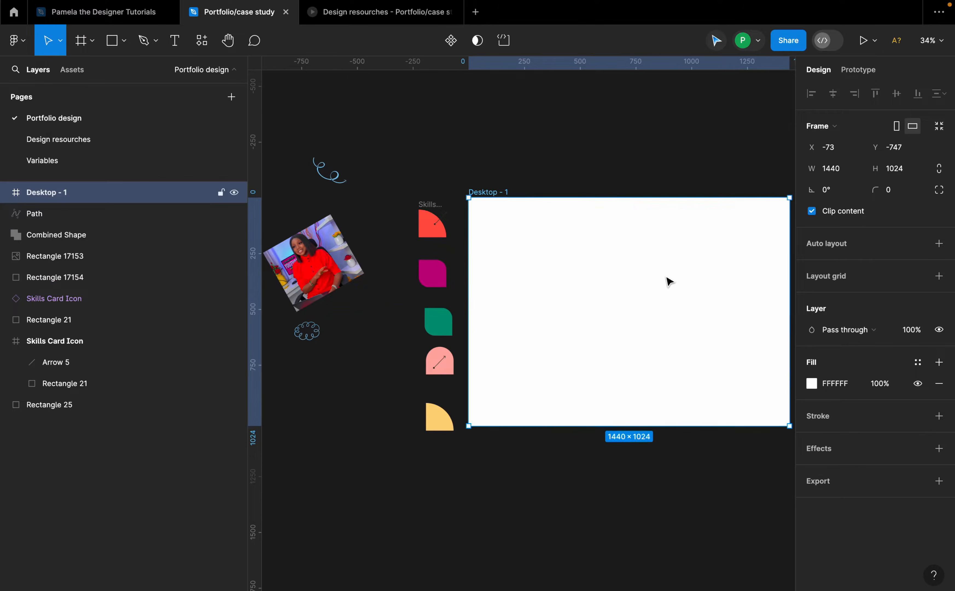
pyautogui.hscroll(3, 666, 276)
pyautogui.hscroll(2, 596, 259)
pyautogui.scroll(3, 428, 228)
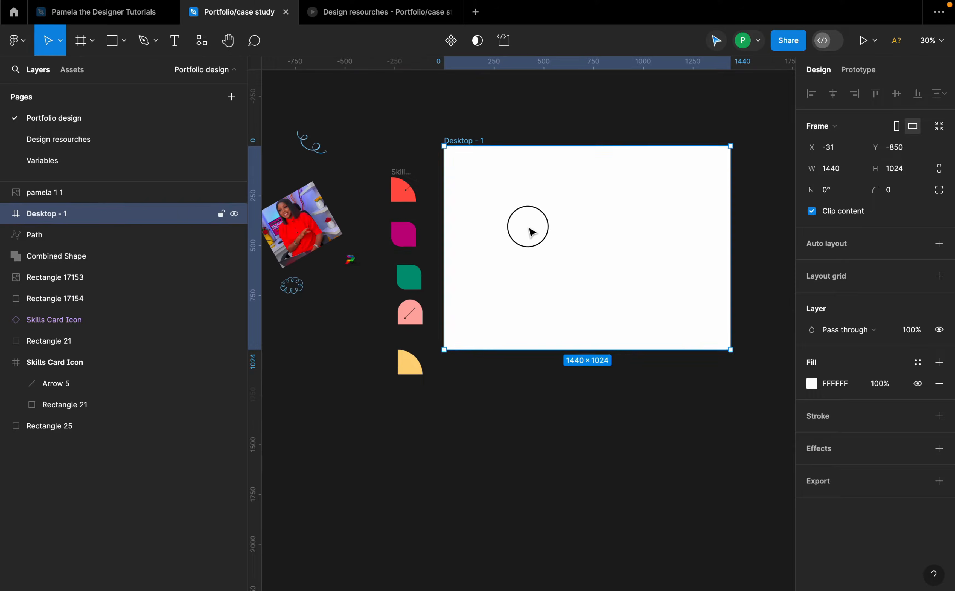
pyautogui.moveTo(529, 229); pyautogui.dragTo(527, 235)
pyautogui.scroll(3, 708, 256)
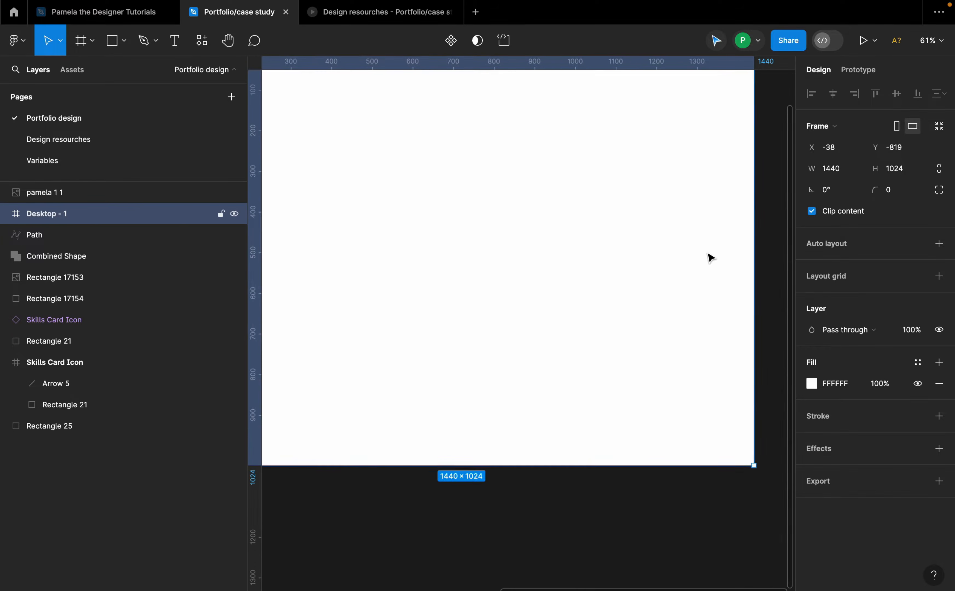
pyautogui.scroll(-3, 577, 301)
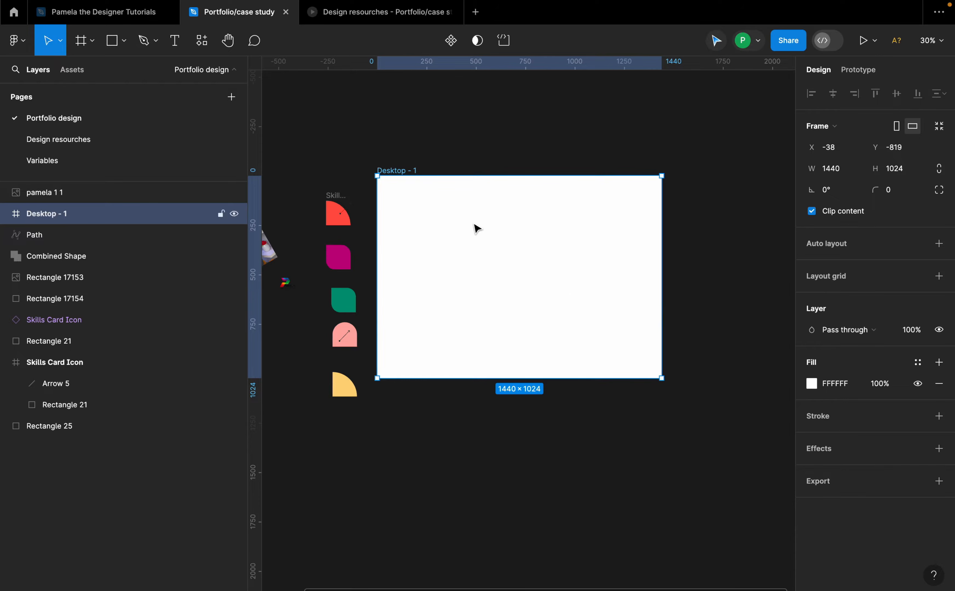
pyautogui.scroll(3, 478, 229)
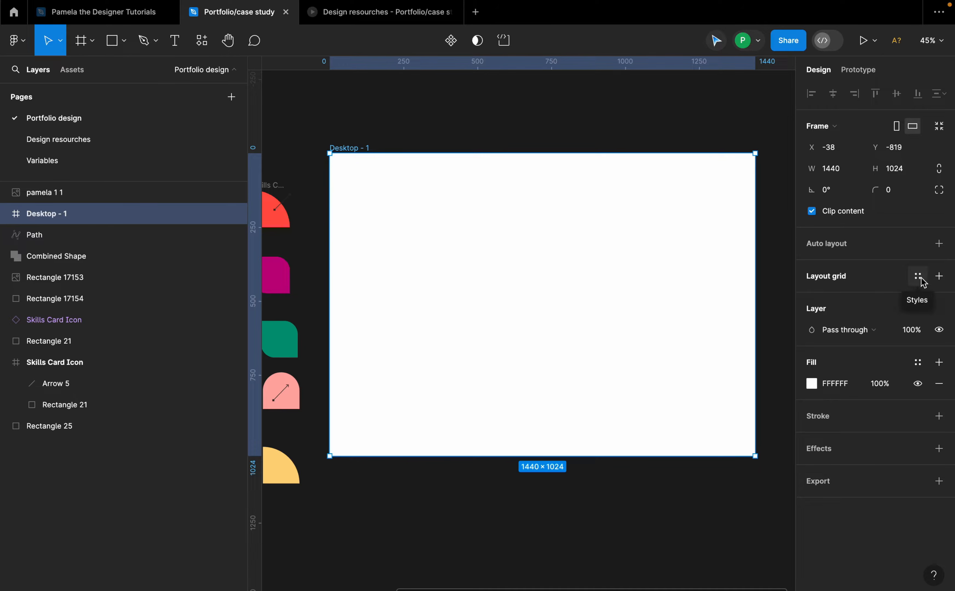
# Step: Add a layout grid to the frame and change it to a 12-column grid
pyautogui.click(939, 277)
pyautogui.click(812, 297)
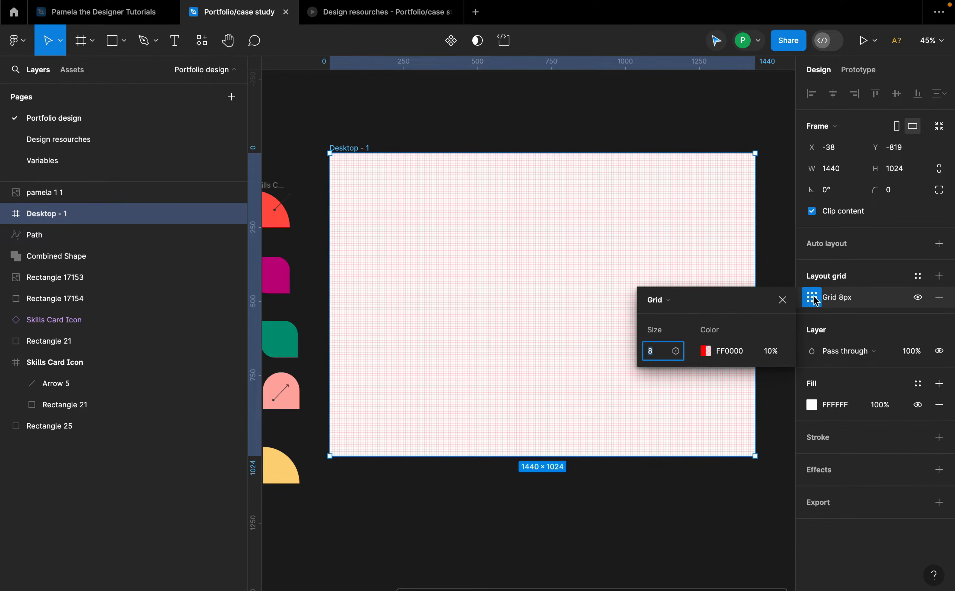
pyautogui.click(666, 300)
pyautogui.click(677, 316)
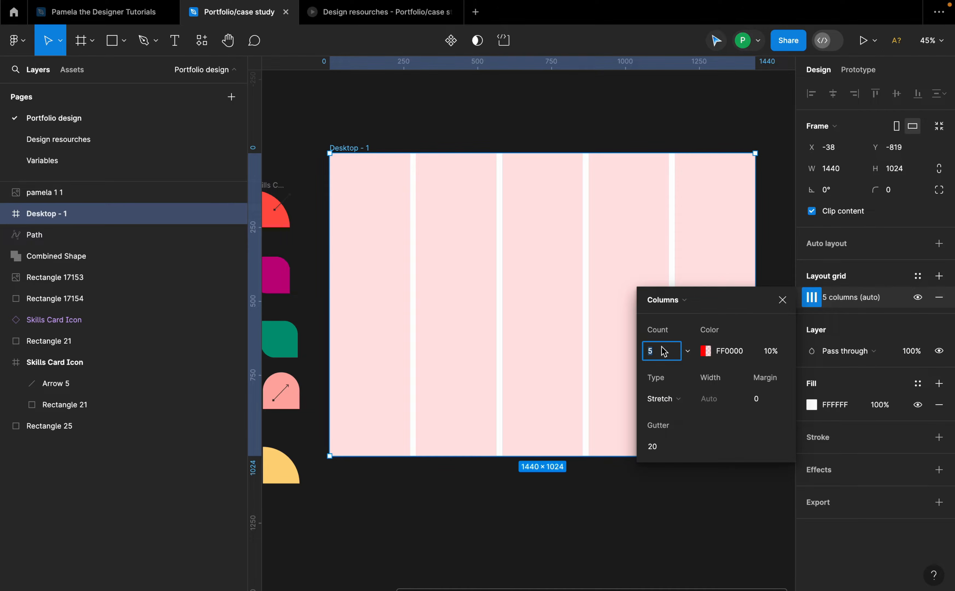
pyautogui.write('12')
# Step: Set the column grid to Center type with 64 px column width and a 36 px gutter
pyautogui.click(681, 404)
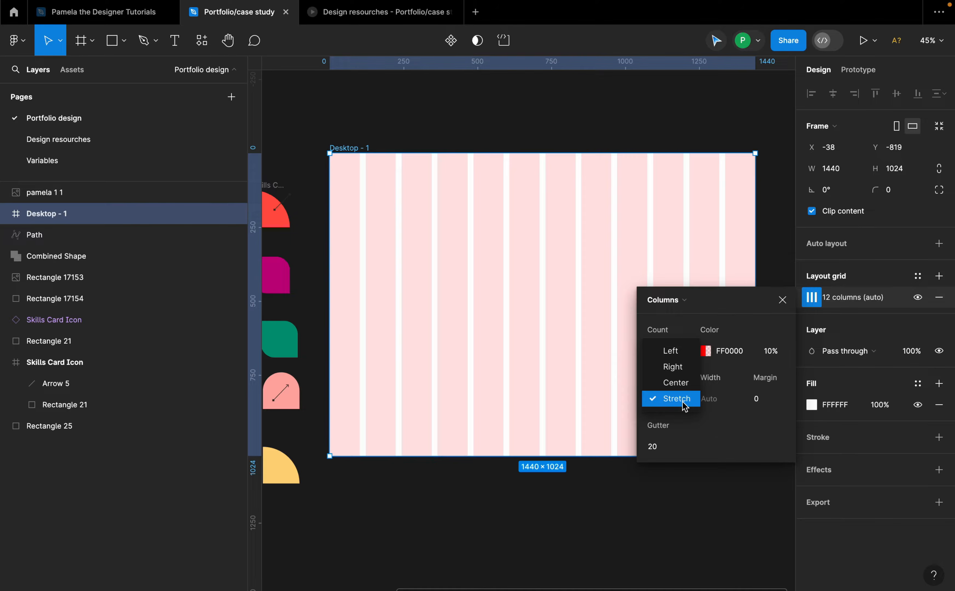
pyautogui.click(676, 382)
pyautogui.click(704, 398)
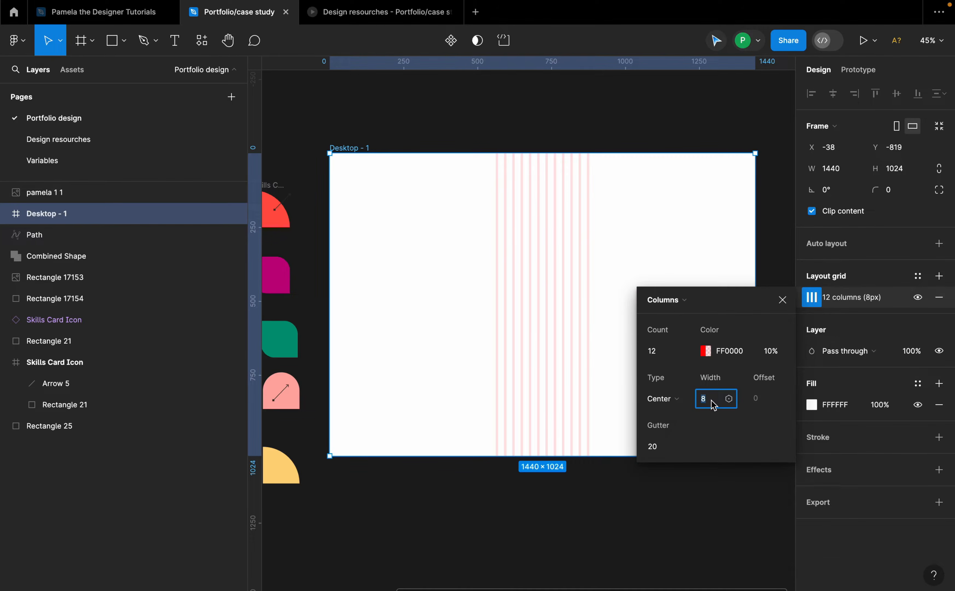
pyautogui.write('64')
pyautogui.click(660, 455)
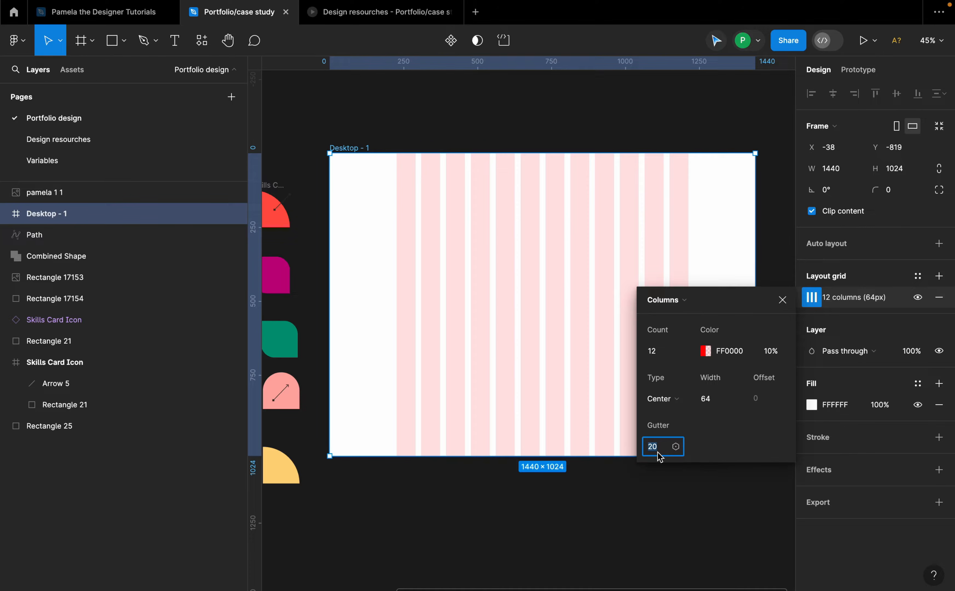
pyautogui.write('36')
pyautogui.press('Return')
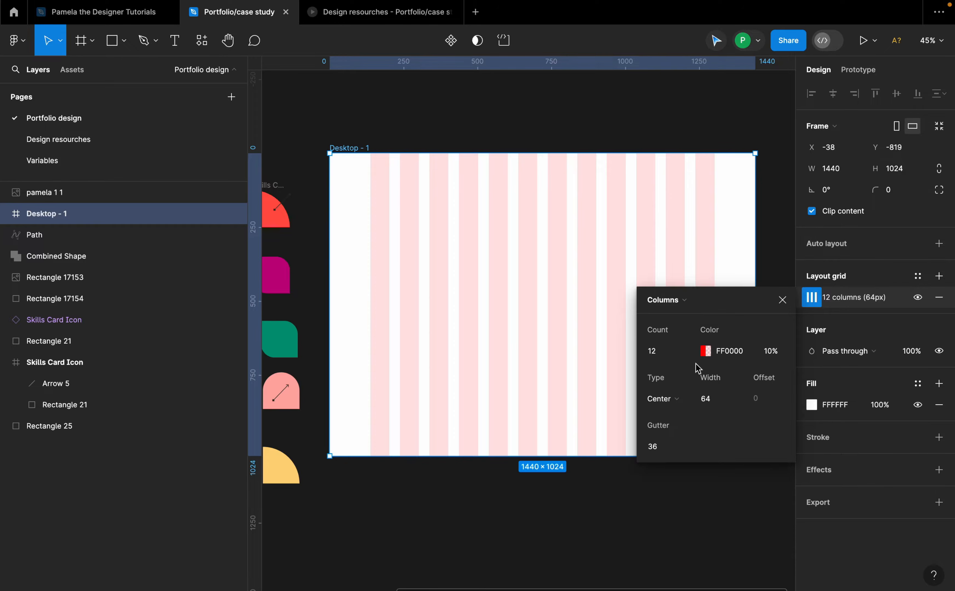
pyautogui.click(428, 134)
# Step: Add a text layer reading Home inside the frame
pyautogui.scroll(-2, 469, 268)
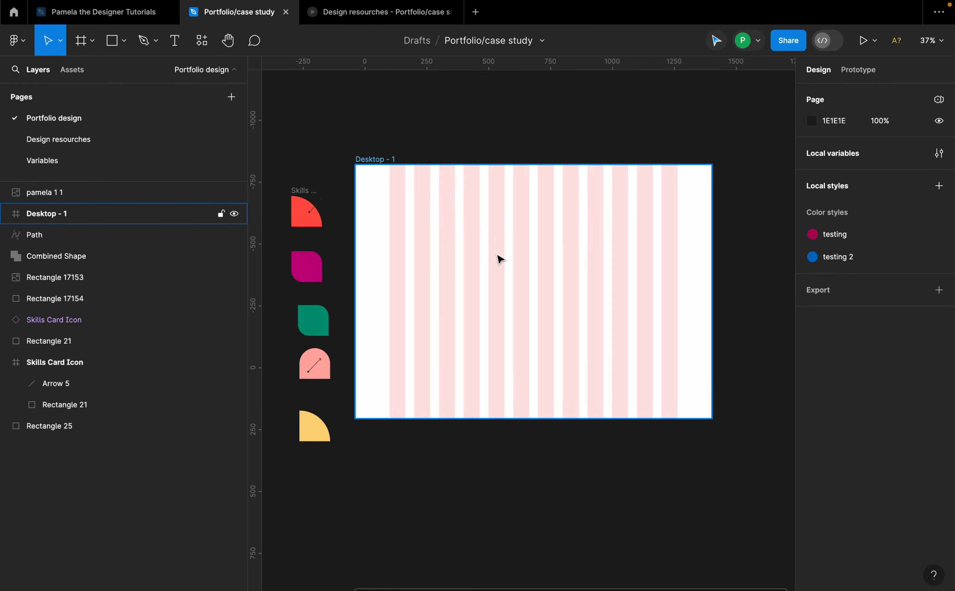
pyautogui.hscroll(-3, 497, 260)
pyautogui.hscroll(3, 497, 255)
pyautogui.scroll(1, 497, 255)
pyautogui.scroll(-1, 497, 255)
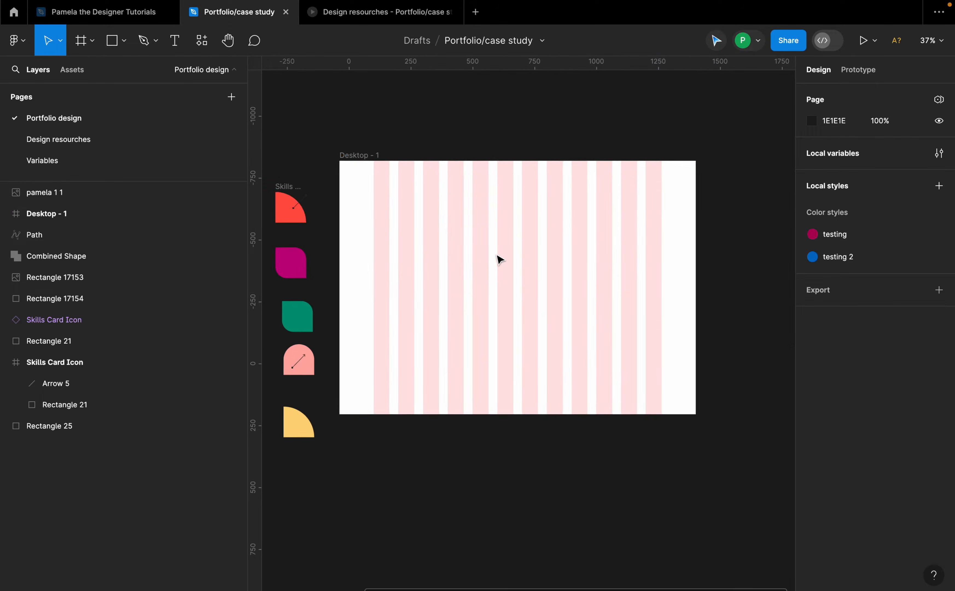
pyautogui.scroll(3, 483, 287)
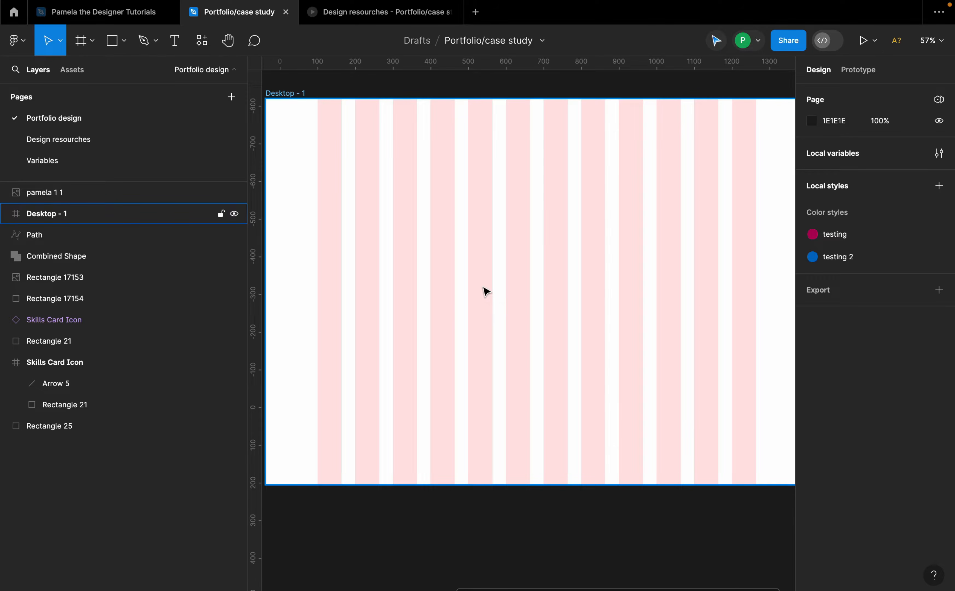
pyautogui.scroll(-2, 512, 273)
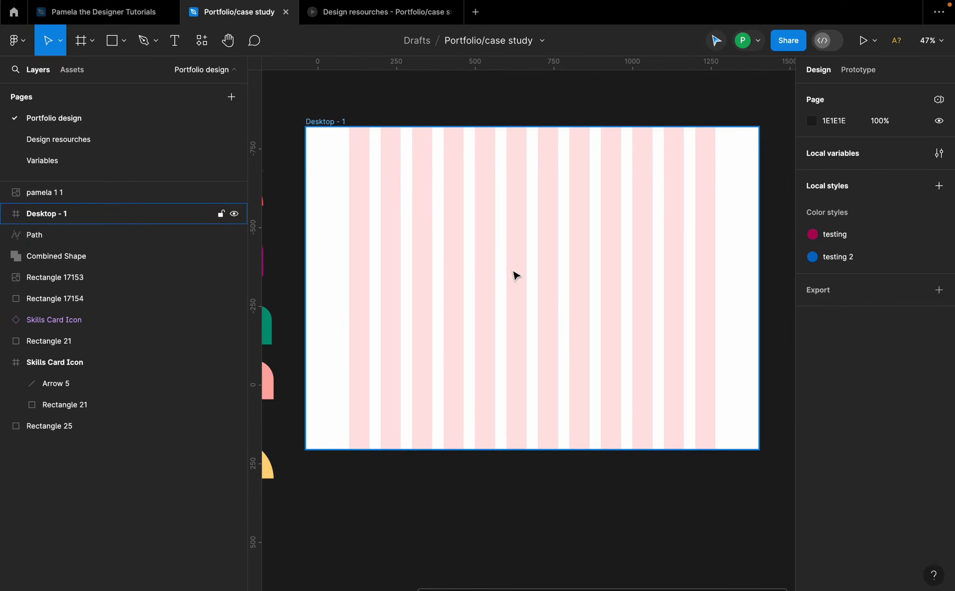
pyautogui.press('t')
pyautogui.click(468, 232)
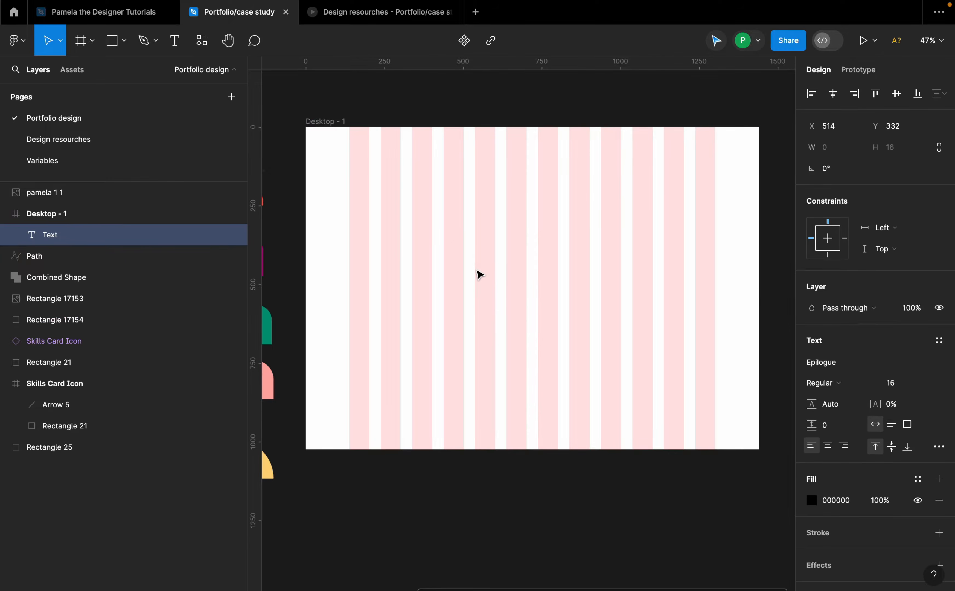
pyautogui.write('Home')
pyautogui.scroll(2, 494, 236)
pyautogui.scroll(3, 493, 236)
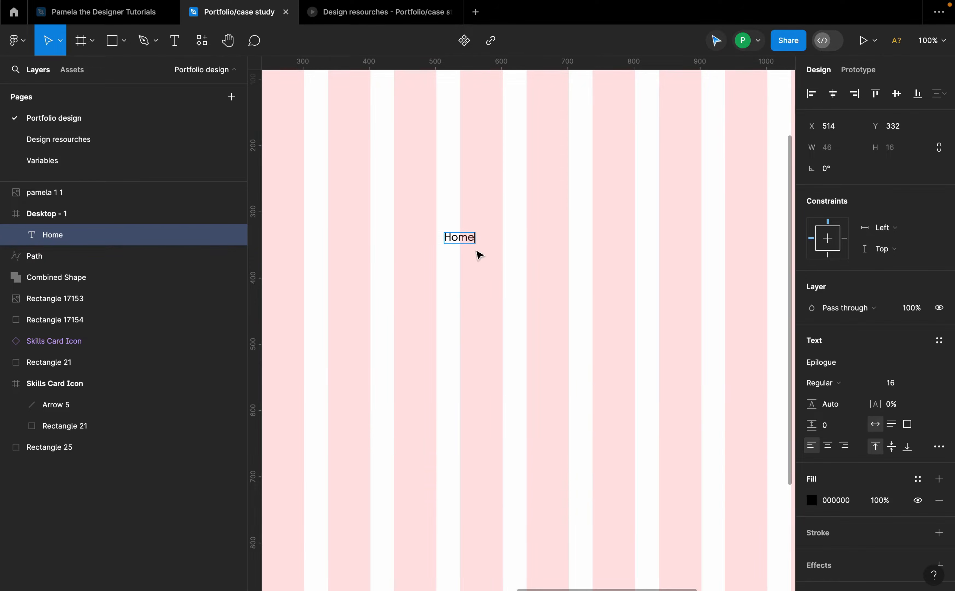
pyautogui.press('Escape')
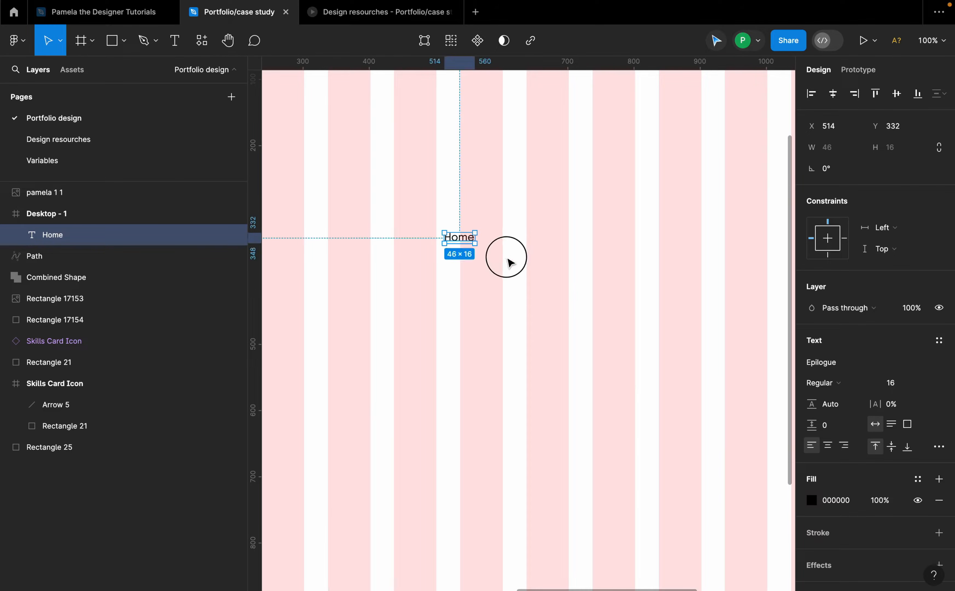
# Step: Duplicate the Home label beside it and change the copy's text to About
pyautogui.keyDown('alt'); pyautogui.moveTo(462, 237); pyautogui.dragTo(508, 244); pyautogui.keyUp('alt')
pyautogui.doubleClick(508, 244)
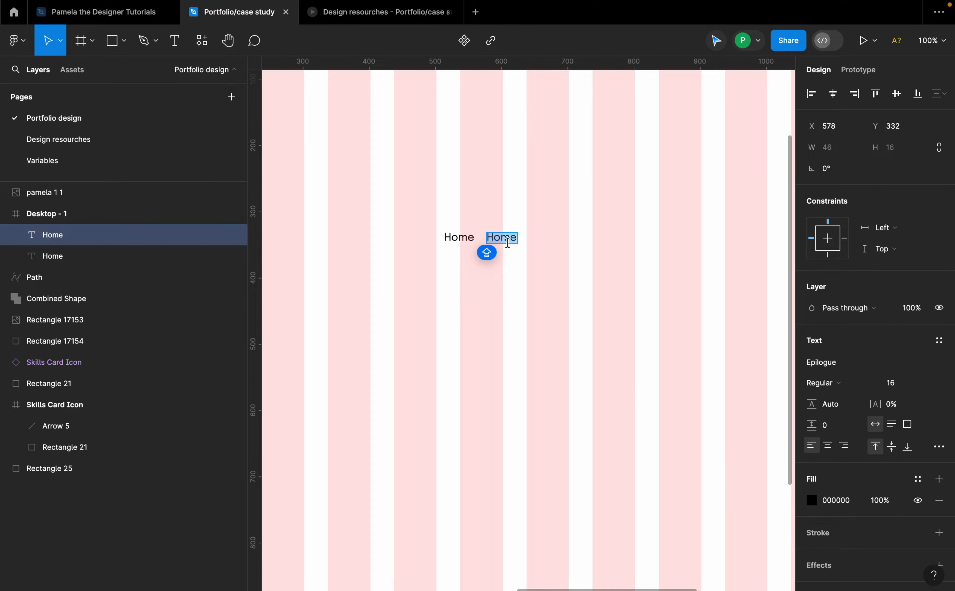
pyautogui.write('About')
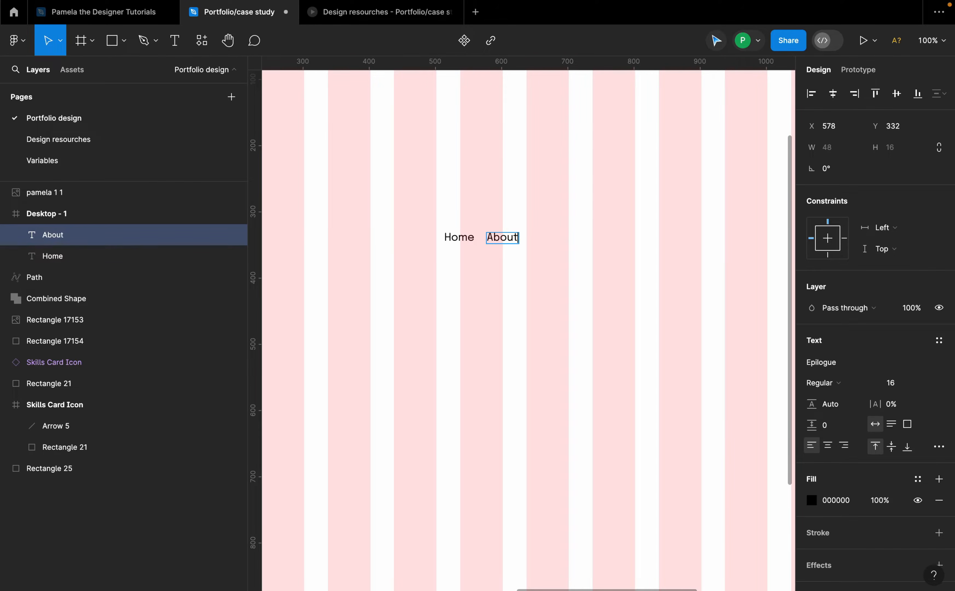
pyautogui.press('Escape')
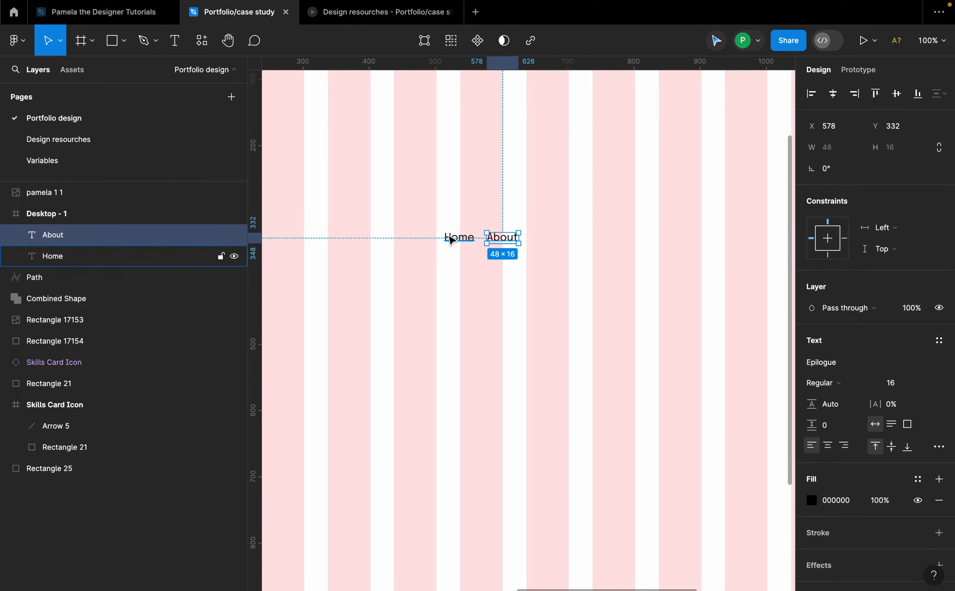
# Step: Move the Home label slightly and wrap it in an auto layout frame
pyautogui.click(453, 237)
pyautogui.scroll(5, 454, 240)
pyautogui.moveTo(457, 245); pyautogui.dragTo(455, 253)
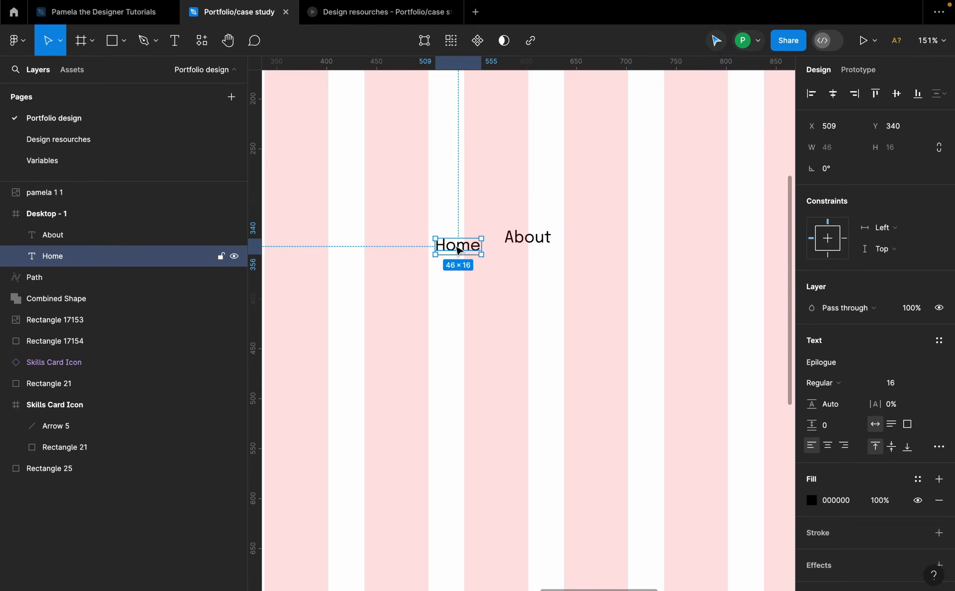
pyautogui.hotkey('shift', 'a')
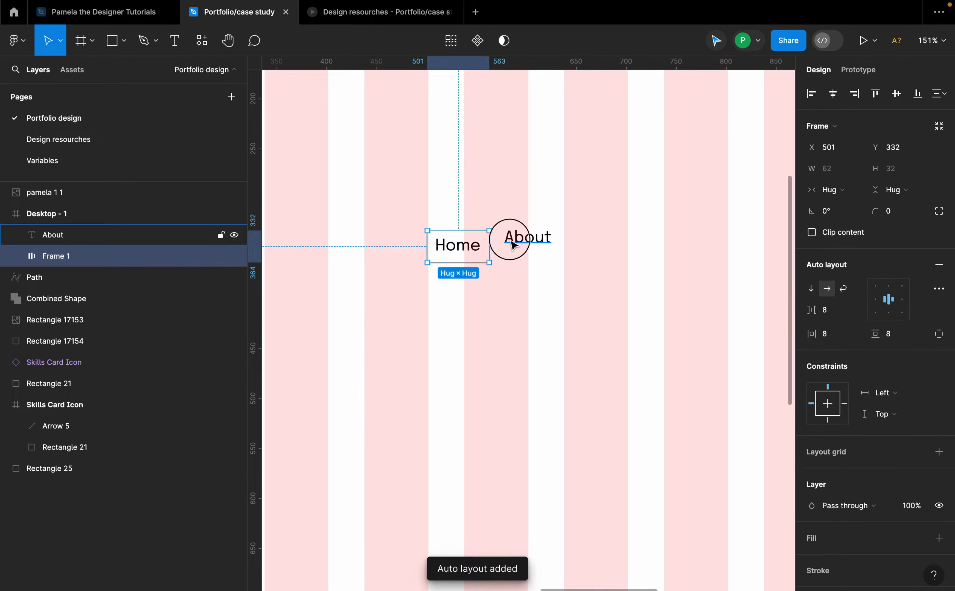
# Step: Delete the About label
pyautogui.click(508, 237)
pyautogui.press('Delete')
pyautogui.click(475, 254)
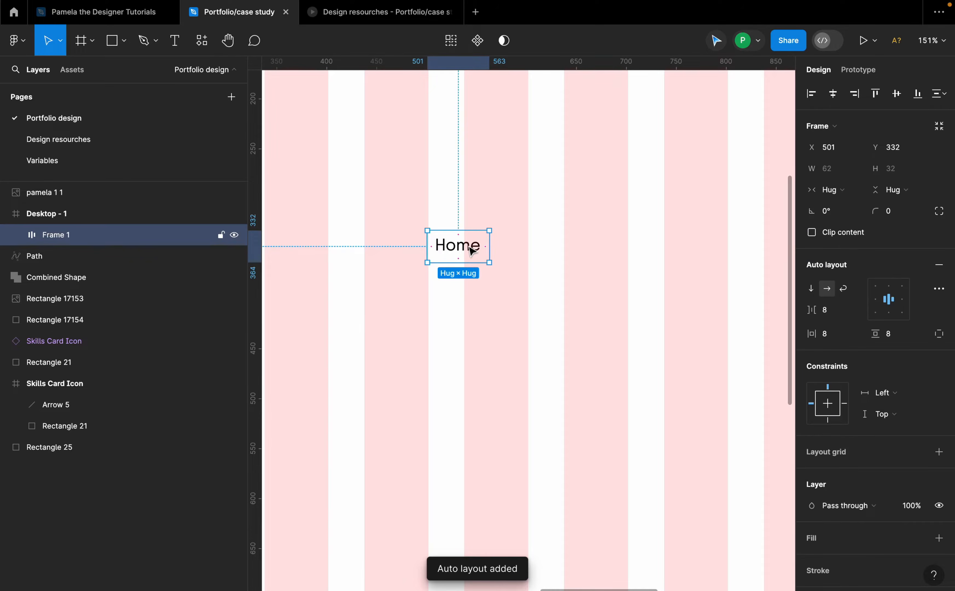
# Step: Set the Home text's font weight to Medium
pyautogui.doubleClick(473, 250)
pyautogui.click(855, 320)
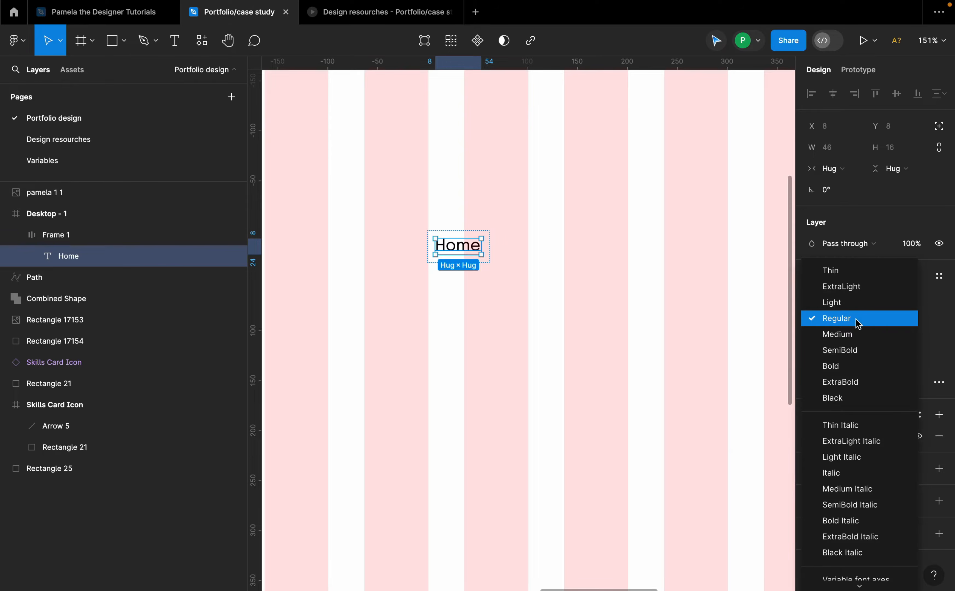
pyautogui.click(853, 332)
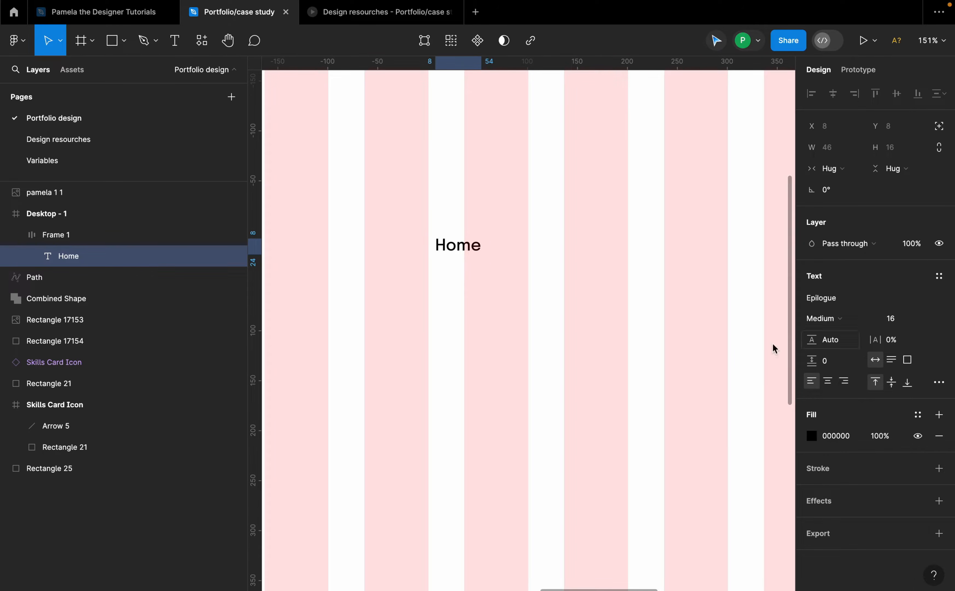
# Step: Apply the header color variable to the Home text's fill
pyautogui.click(918, 415)
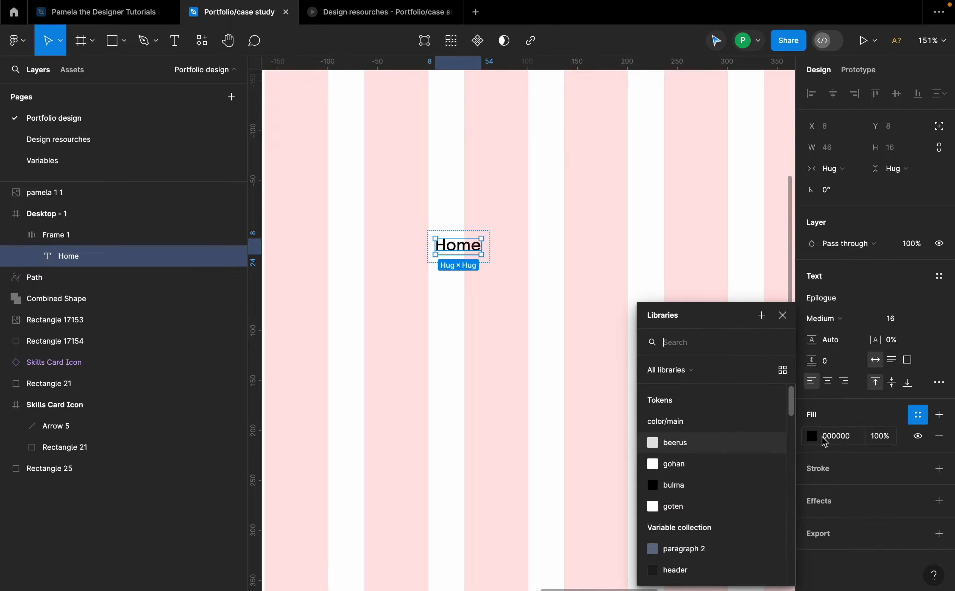
pyautogui.click(677, 486)
pyautogui.click(918, 435)
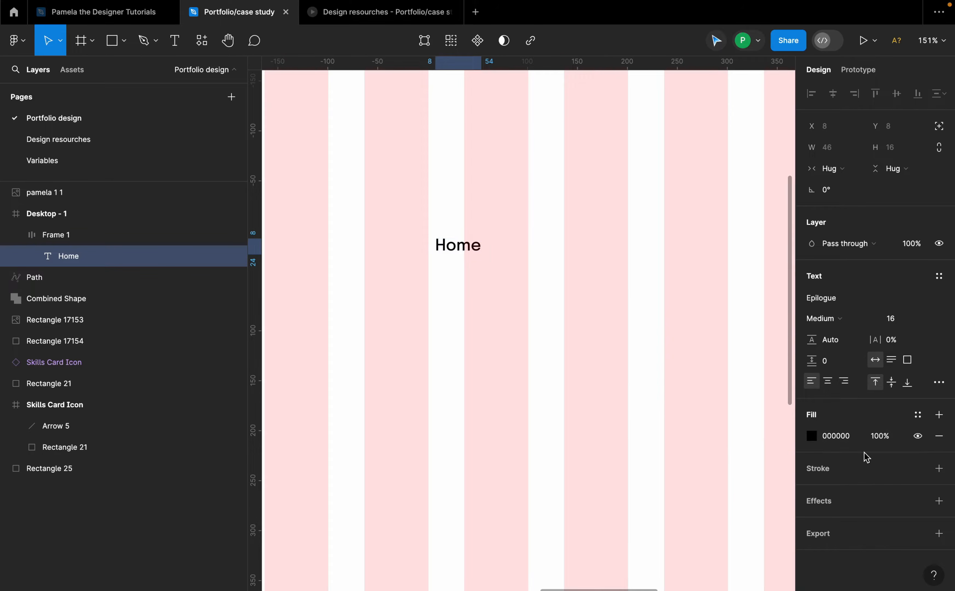
pyautogui.click(918, 414)
pyautogui.scroll(-2, 700, 491)
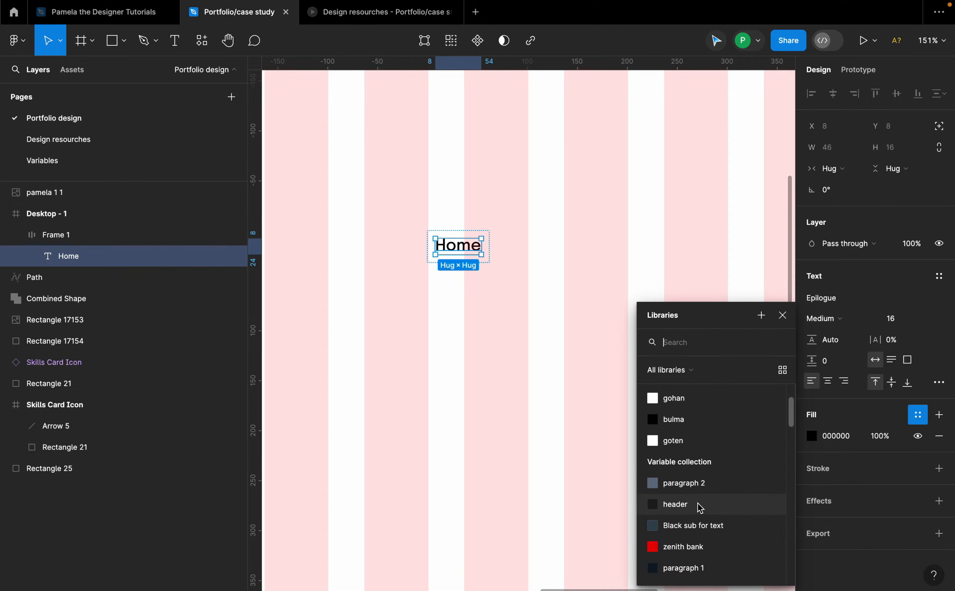
pyautogui.click(697, 506)
pyautogui.click(915, 436)
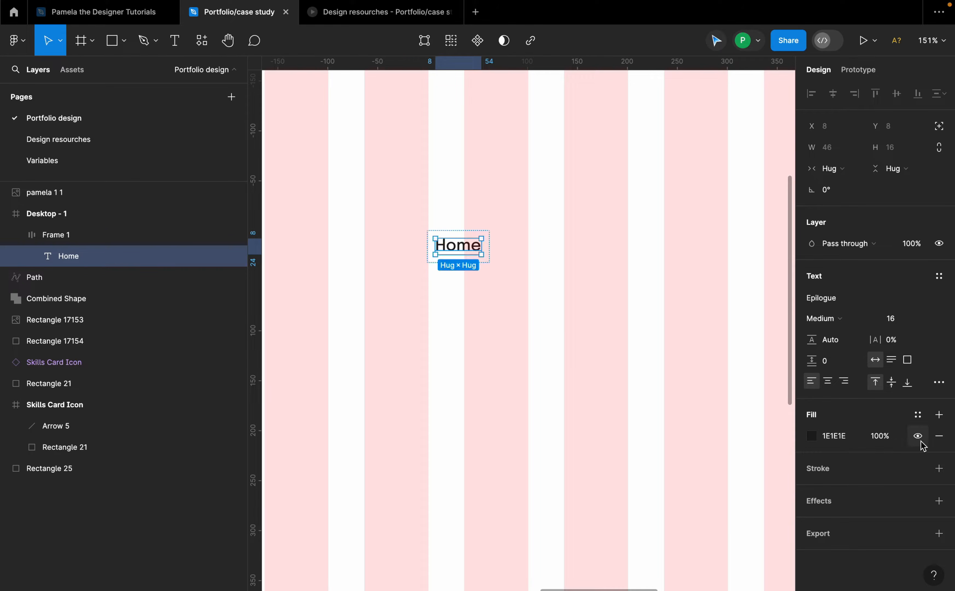
pyautogui.hotkey('ctrl', 'z')
pyautogui.click(518, 261)
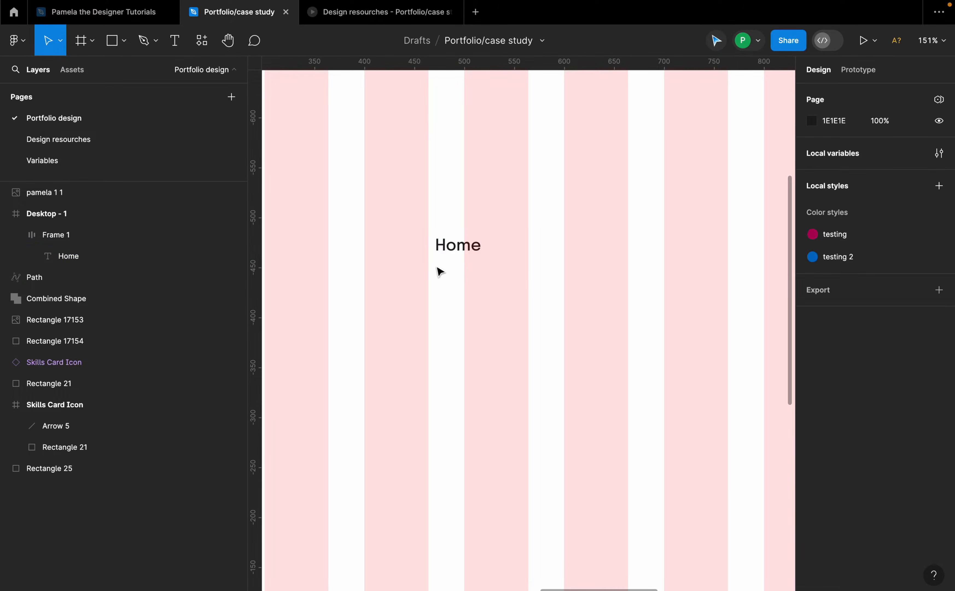
# Step: Duplicate the Home label frame to its right and change the copy's text to About
pyautogui.click(468, 257)
pyautogui.moveTo(467, 257); pyautogui.dragTo(542, 254)
pyautogui.doubleClick(540, 251)
pyautogui.press('Return')
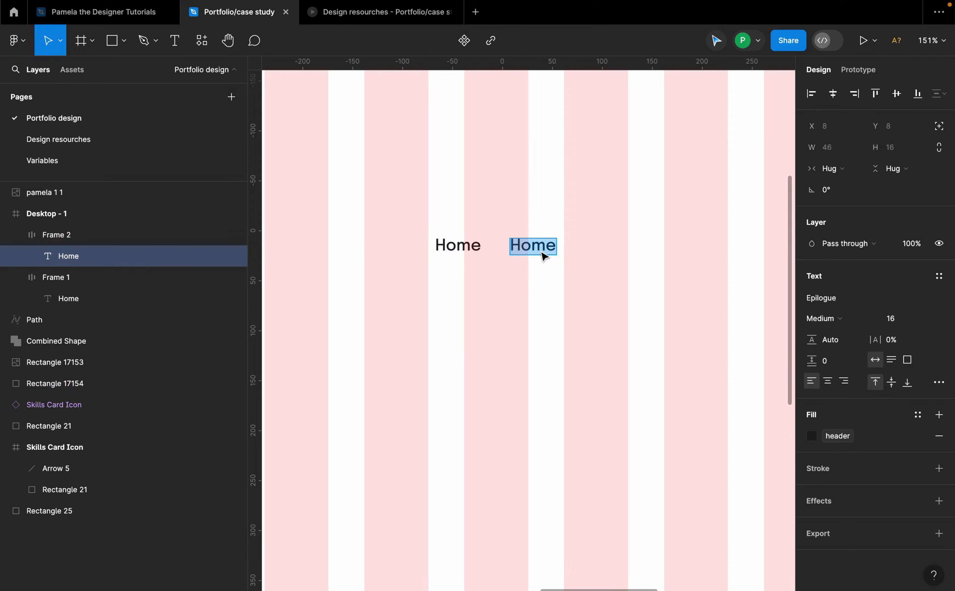
pyautogui.write('About')
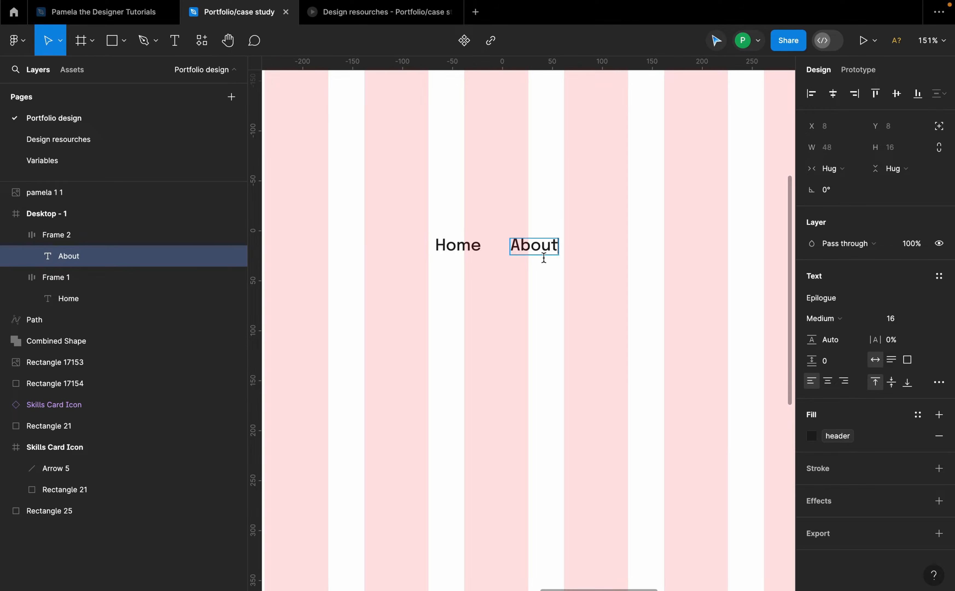
pyautogui.press('Escape')
# Step: Duplicate the About label frame to its right and change the copy's text to Projects
pyautogui.click(610, 255)
pyautogui.click(533, 250)
pyautogui.moveTo(533, 250); pyautogui.dragTo(607, 247)
pyautogui.doubleClick(607, 247)
pyautogui.press('Return')
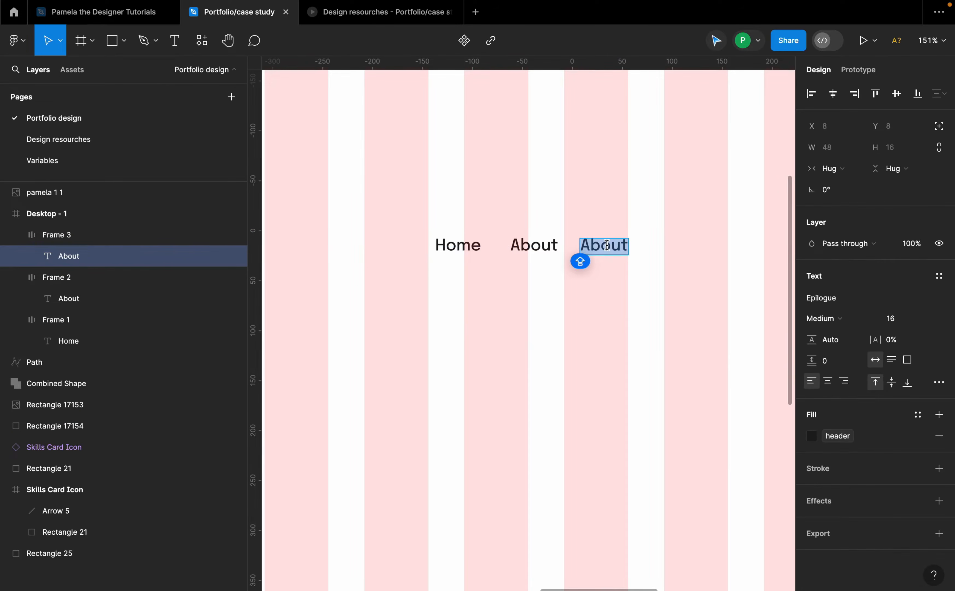
pyautogui.write('Projects')
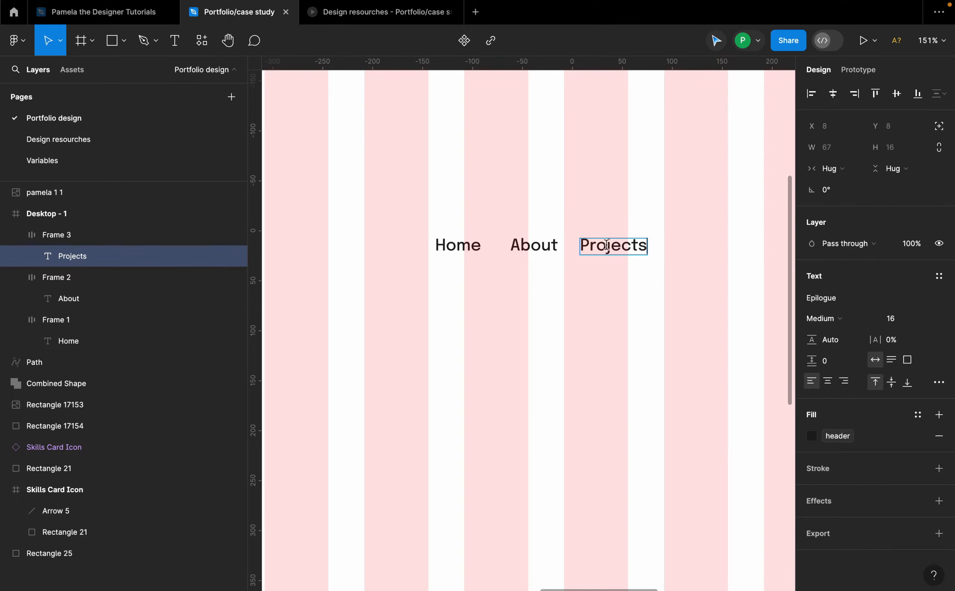
pyautogui.press('Escape')
# Step: Duplicate the Projects label frame to create a fourth navigation item further right
pyautogui.click(521, 226)
pyautogui.click(613, 244)
pyautogui.moveTo(614, 244); pyautogui.dragTo(730, 247)
pyautogui.hscroll(3, 751, 251)
pyautogui.moveTo(615, 249); pyautogui.dragTo(610, 247)
# Step: Move the four navigation labels to the top of the desktop frame
pyautogui.scroll(-2, 615, 256)
pyautogui.keyDown('shift'); pyautogui.click(539, 248); pyautogui.keyUp('shift')
pyautogui.keyDown('shift'); pyautogui.click(482, 252); pyautogui.keyUp('shift')
pyautogui.keyDown('shift'); pyautogui.click(433, 248); pyautogui.keyUp('shift')
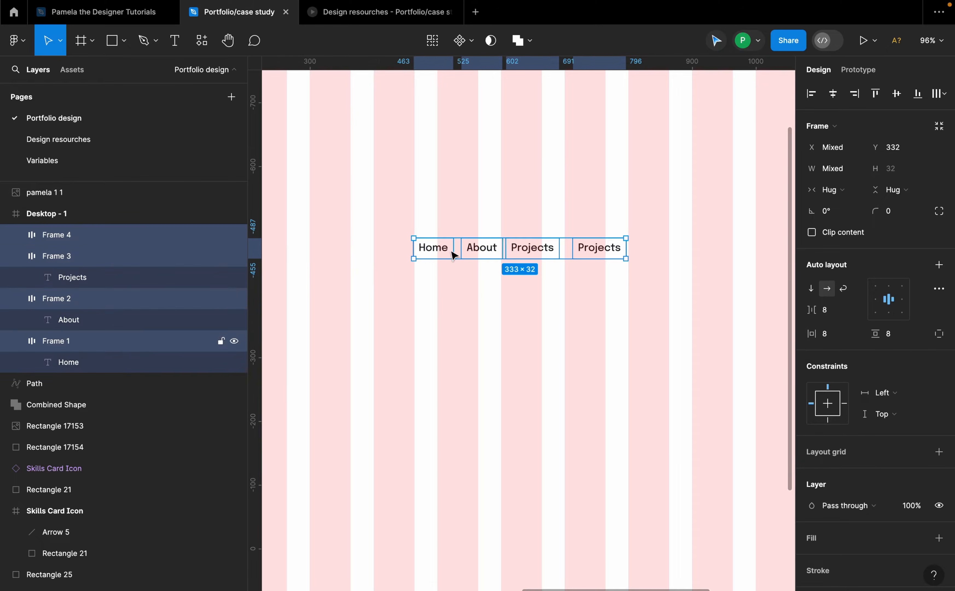
pyautogui.scroll(-5, 542, 251)
pyautogui.moveTo(542, 257); pyautogui.dragTo(657, 172)
# Step: Line up the Home, About and Projects frames at the same height
pyautogui.click(704, 164)
pyautogui.click(734, 170)
pyautogui.scroll(5, 733, 169)
pyautogui.click(674, 174)
pyautogui.click(572, 170)
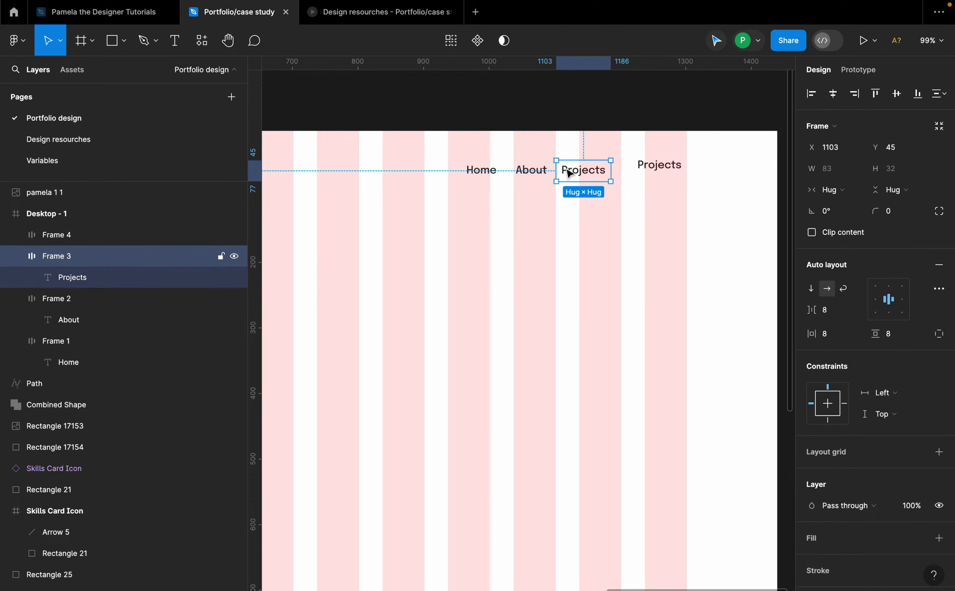
pyautogui.keyDown('shift'); pyautogui.click(531, 171); pyautogui.keyUp('shift')
pyautogui.keyDown('shift'); pyautogui.click(491, 171); pyautogui.keyUp('shift')
pyautogui.moveTo(543, 169); pyautogui.dragTo(551, 165)
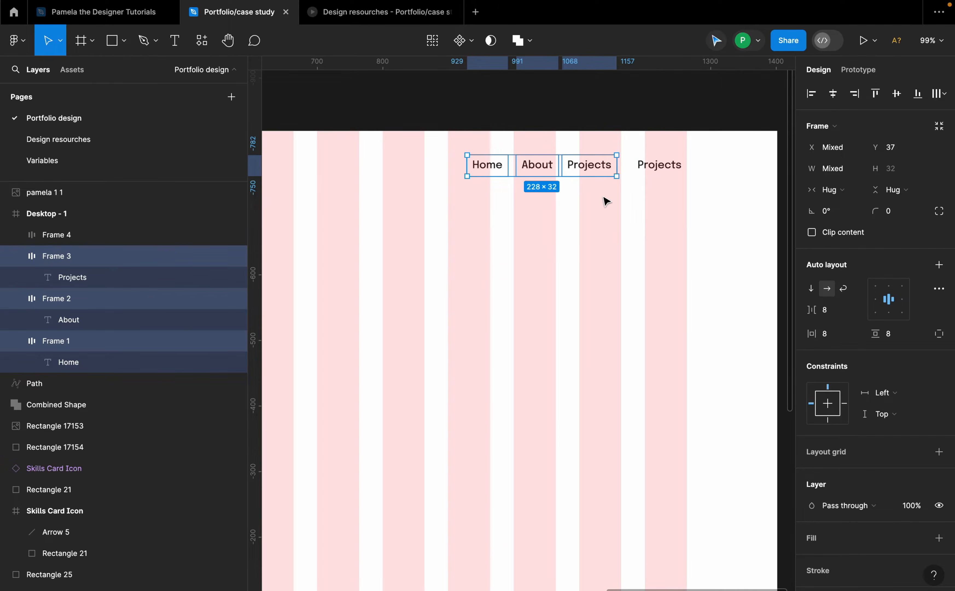
# Step: Select Home, About and Projects and wrap them in an auto layout frame
pyautogui.click(602, 199)
pyautogui.click(603, 169)
pyautogui.keyDown('shift'); pyautogui.click(555, 168); pyautogui.keyUp('shift')
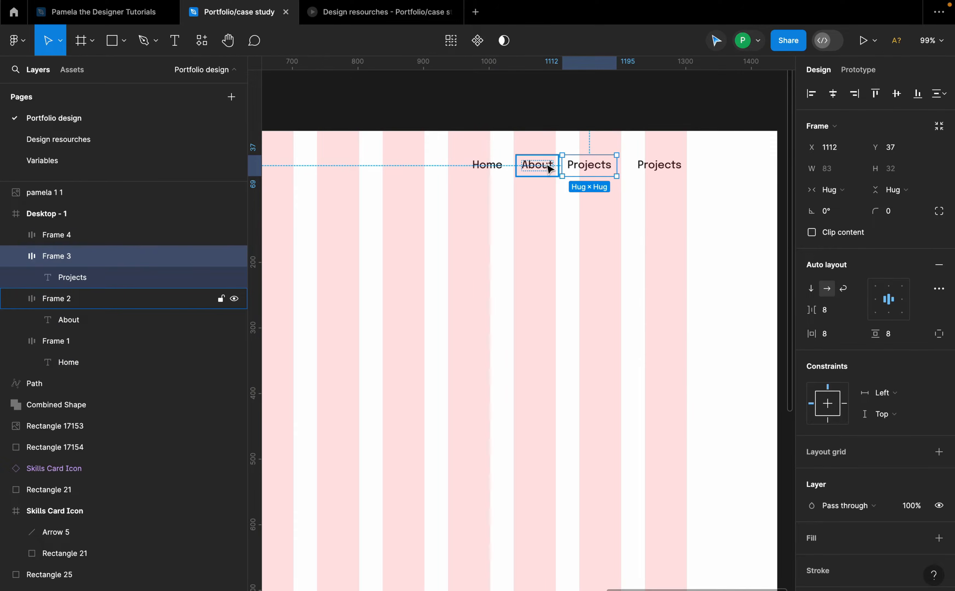
pyautogui.keyDown('shift'); pyautogui.click(488, 173); pyautogui.keyUp('shift')
pyautogui.keyDown('shift'); pyautogui.click(488, 172); pyautogui.keyUp('shift')
pyautogui.hotkey('shift', 'a')
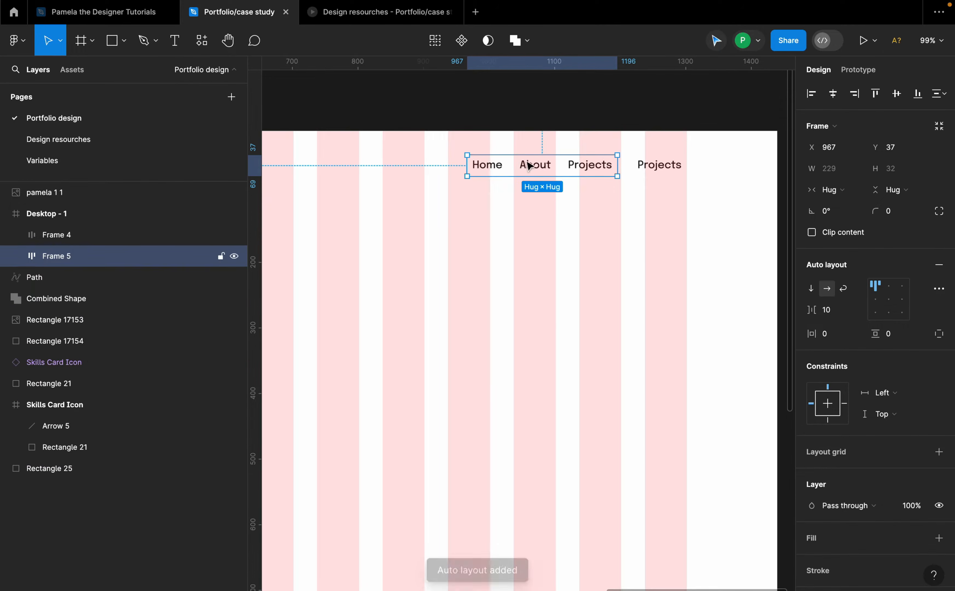
# Step: Set the navigation group's item spacing to 24 and shift it slightly left
pyautogui.click(839, 310)
pyautogui.write('24')
pyautogui.press('Return')
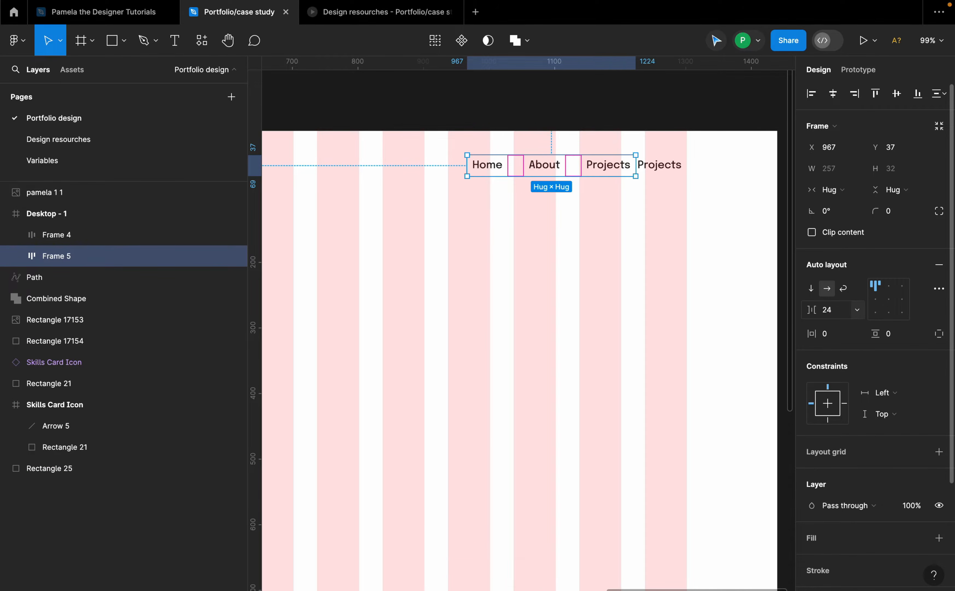
pyautogui.moveTo(606, 171); pyautogui.dragTo(588, 162)
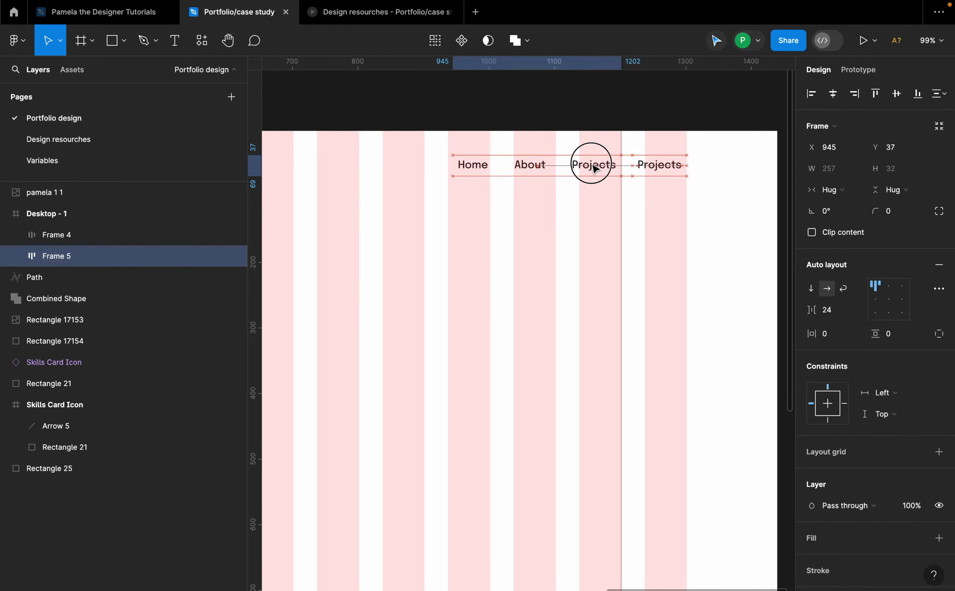
# Step: Reposition the navigation group and the fourth label along the top of the page
pyautogui.click(673, 169)
pyautogui.click(604, 164)
pyautogui.moveTo(605, 165); pyautogui.dragTo(587, 167)
pyautogui.click(661, 171)
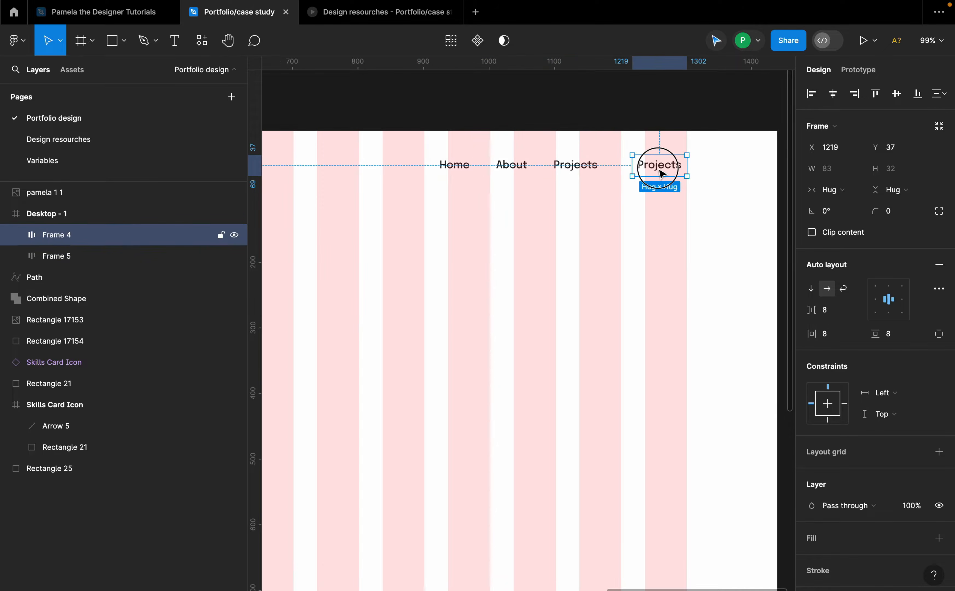
pyautogui.moveTo(661, 173); pyautogui.dragTo(664, 149)
pyautogui.doubleClick(670, 167)
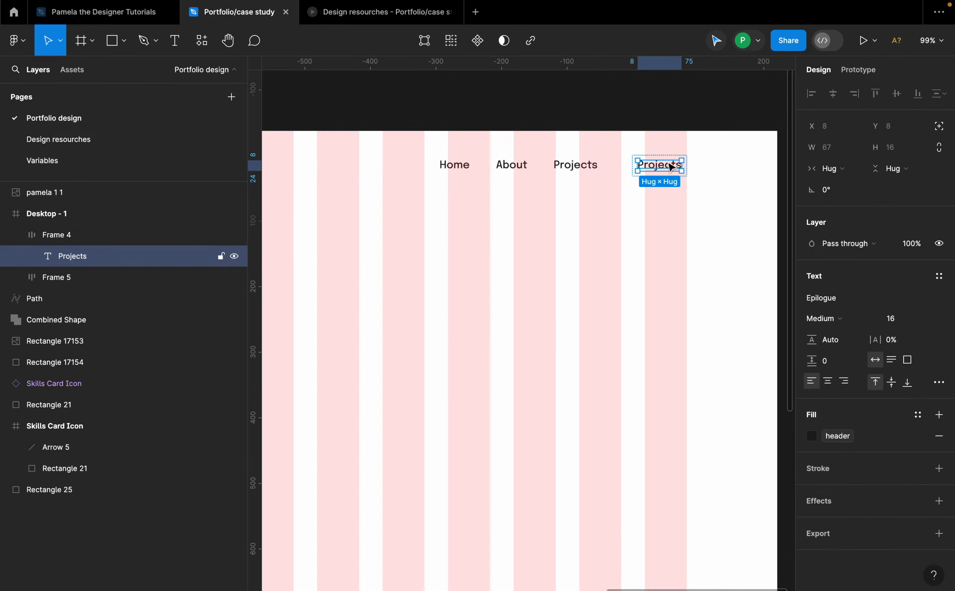
pyautogui.press('c')
pyautogui.press('o')
pyautogui.press('n')
pyautogui.press('t')
pyautogui.press('a')
pyautogui.press('c')
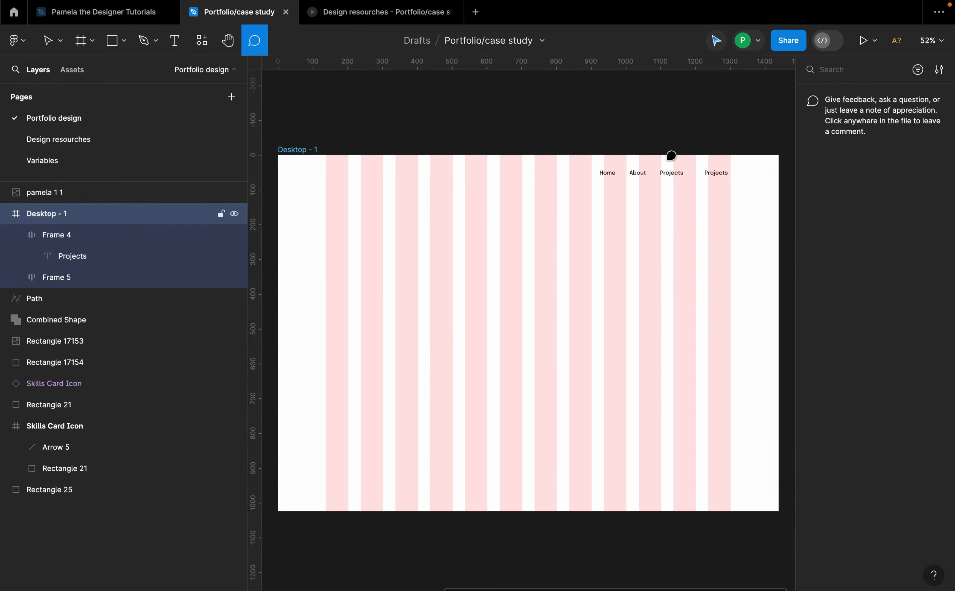
pyautogui.press('t')
pyautogui.press('super+z')
# Step: Change the fourth label's text to Contact me
pyautogui.scroll(5, 764, 184)
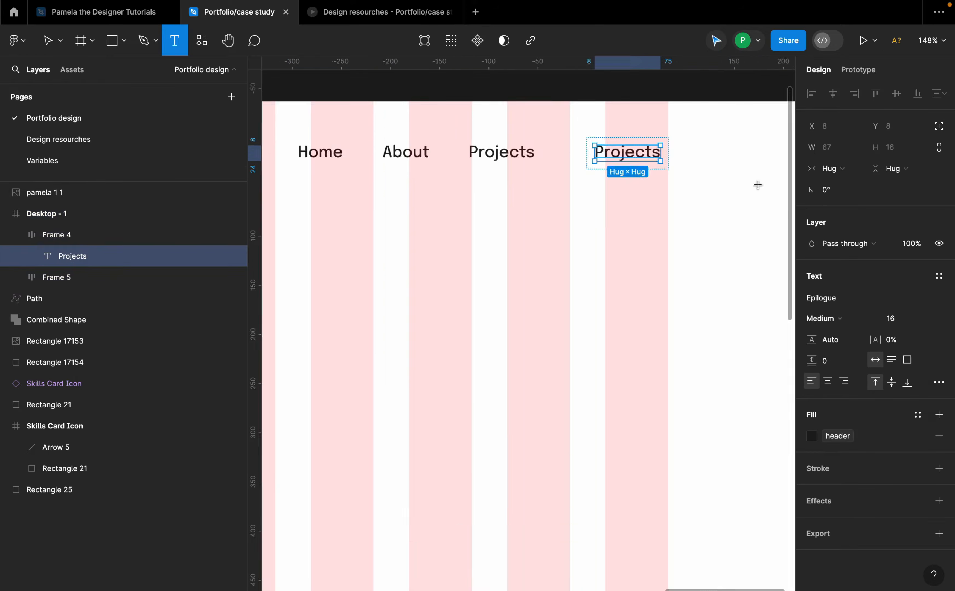
pyautogui.click(650, 154)
pyautogui.press('super+a')
pyautogui.write('Con')
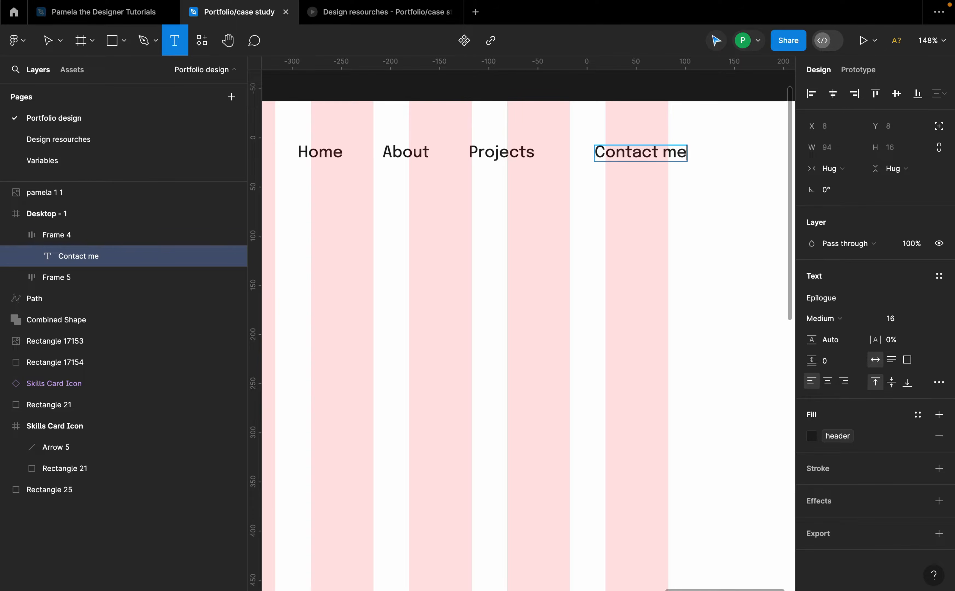
pyautogui.click(699, 209)
pyautogui.press('Escape')
# Step: Move the Contact me frame beside Projects and set its corner radius to 100
pyautogui.moveTo(678, 163); pyautogui.dragTo(634, 152)
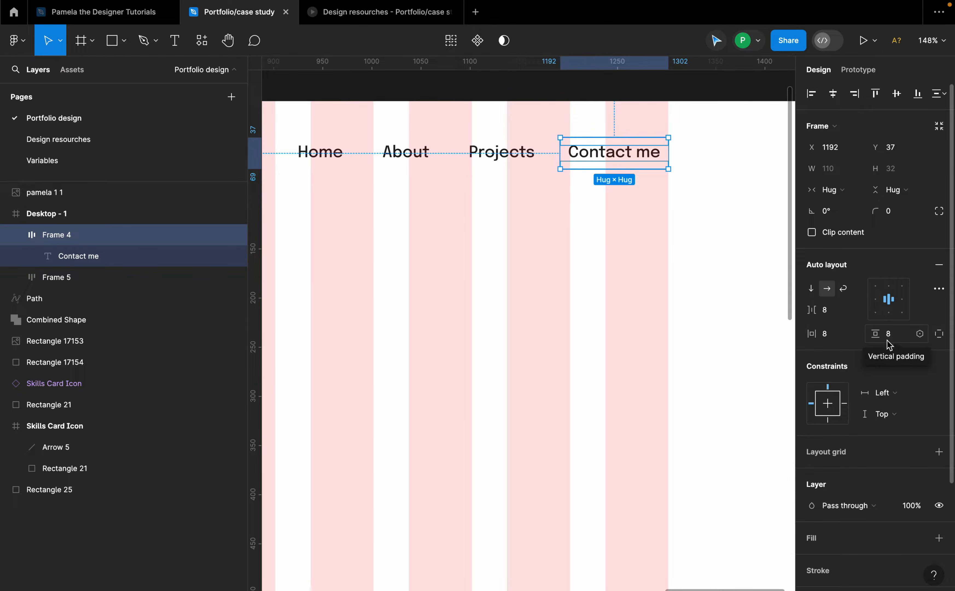
pyautogui.click(899, 216)
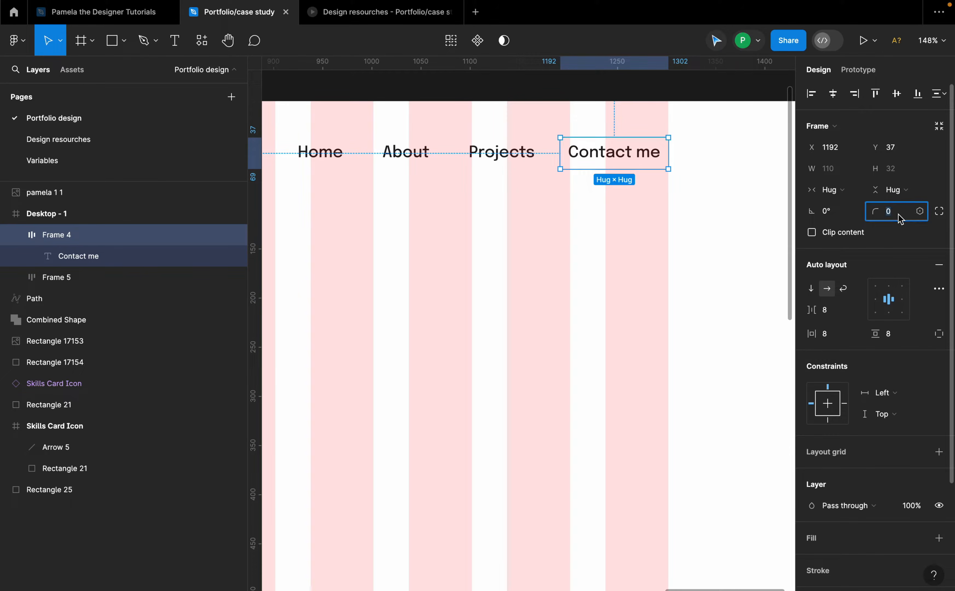
pyautogui.write('100')
pyautogui.press('Return')
# Step: Add a fill to the Contact me frame using the header color variable
pyautogui.scroll(-5, 849, 466)
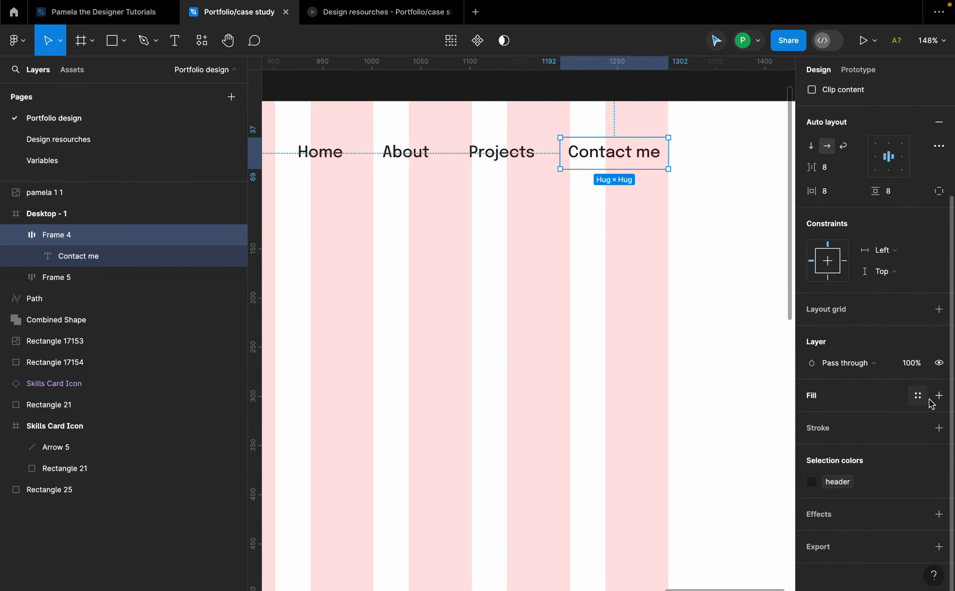
pyautogui.click(939, 395)
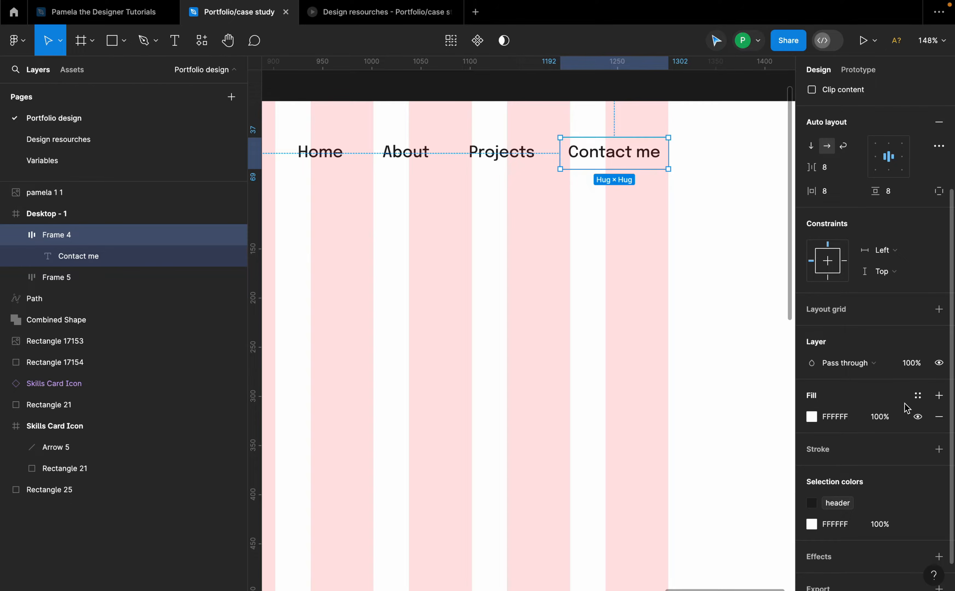
pyautogui.click(918, 395)
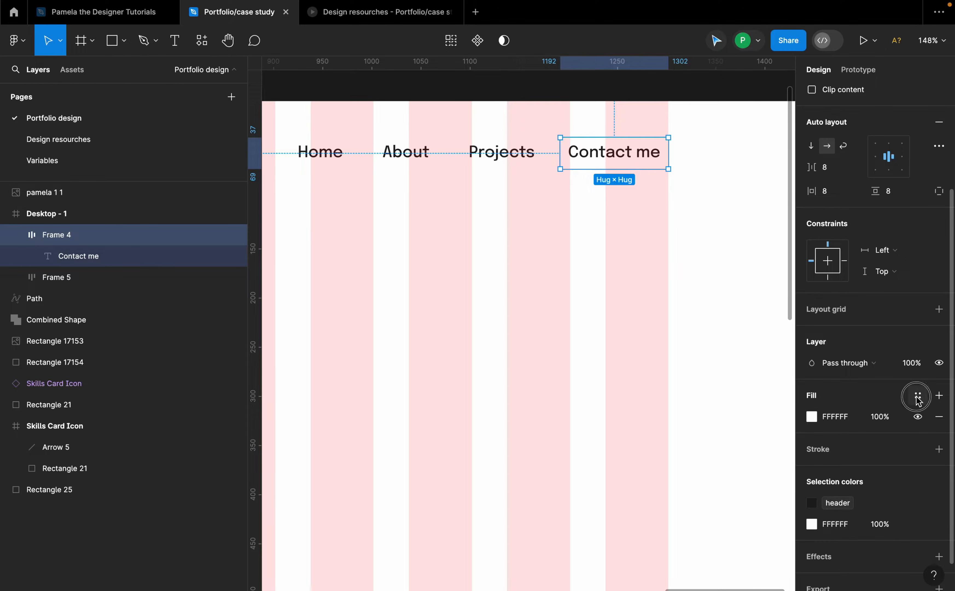
pyautogui.scroll(-1, 716, 517)
pyautogui.click(682, 499)
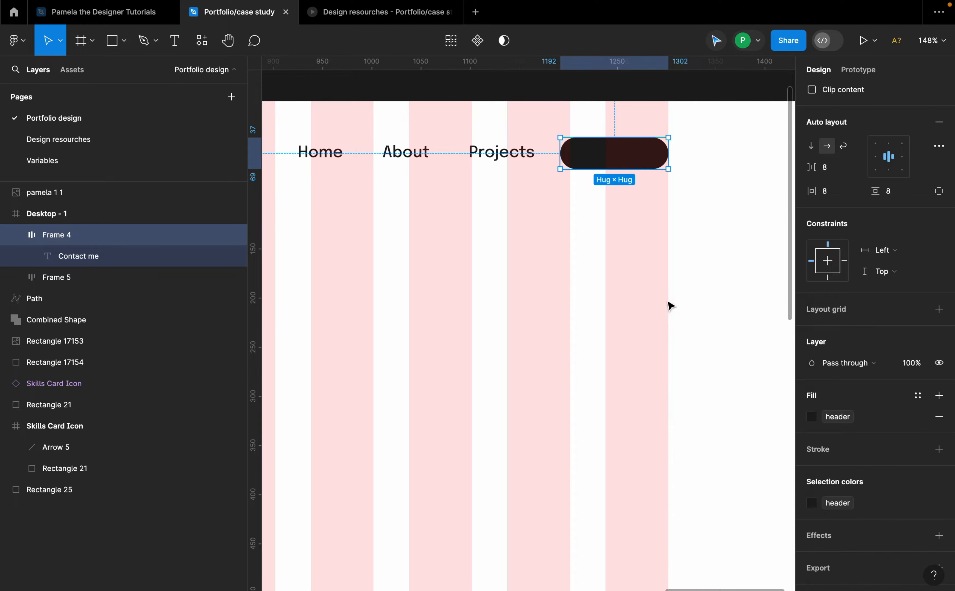
# Step: Set the Contact me text's fill to the color/main/gohan variable
pyautogui.doubleClick(629, 160)
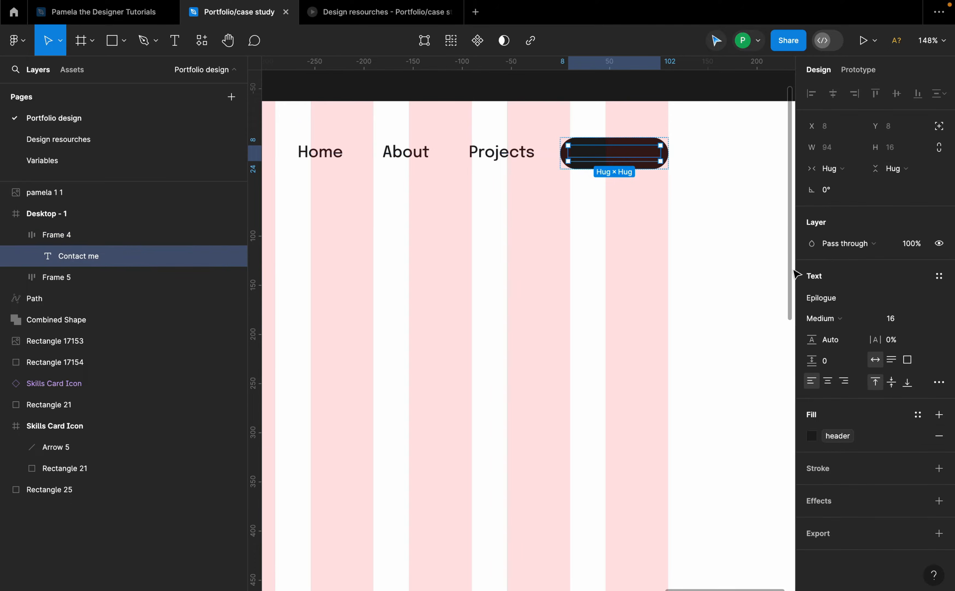
pyautogui.click(917, 436)
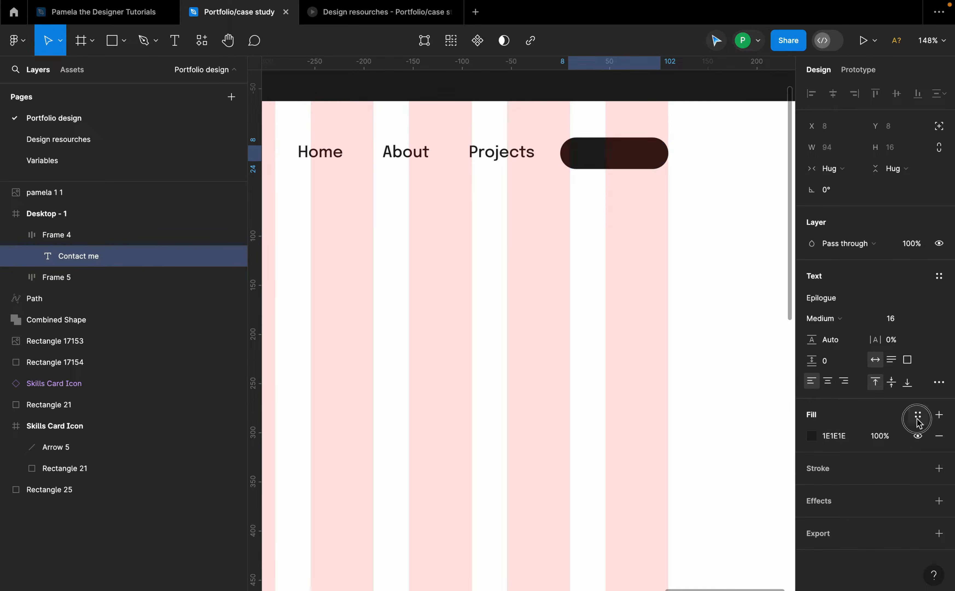
pyautogui.click(687, 470)
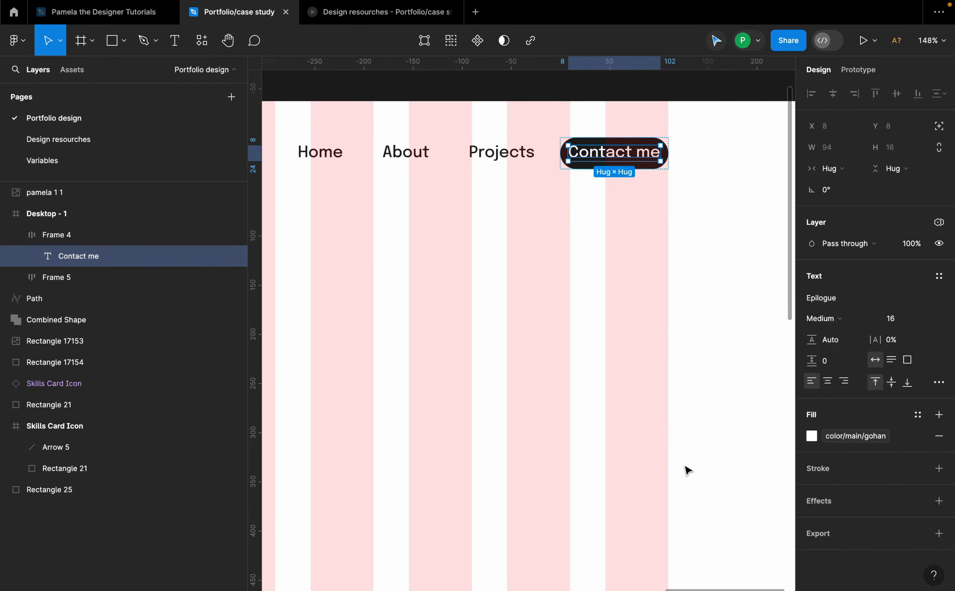
pyautogui.click(664, 202)
pyautogui.click(646, 154)
pyautogui.doubleClick(646, 157)
pyautogui.click(654, 226)
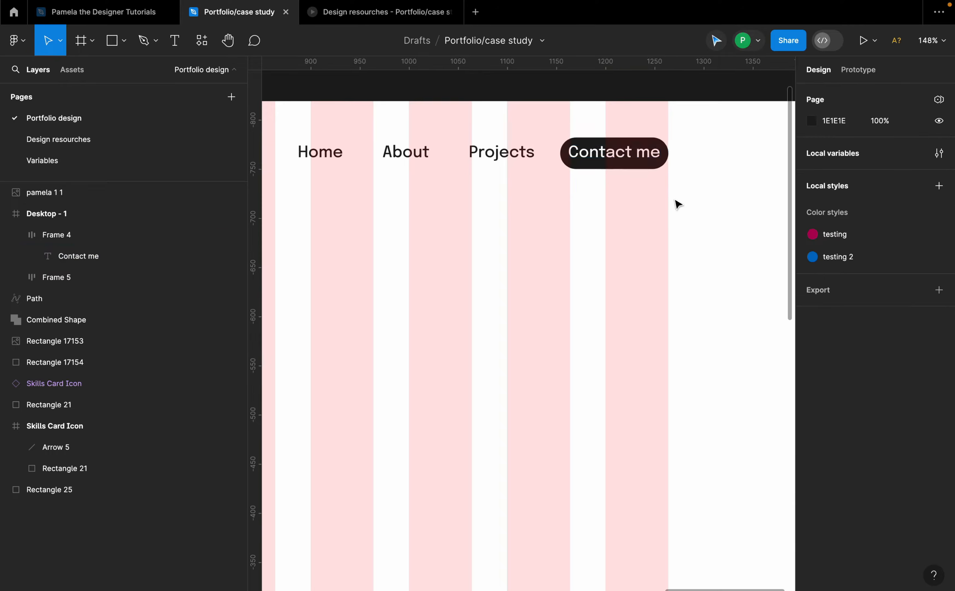
# Step: Set the Contact me button's horizontal and vertical padding to 12
pyautogui.scroll(-4, 663, 188)
pyautogui.click(666, 184)
pyautogui.scroll(5, 668, 184)
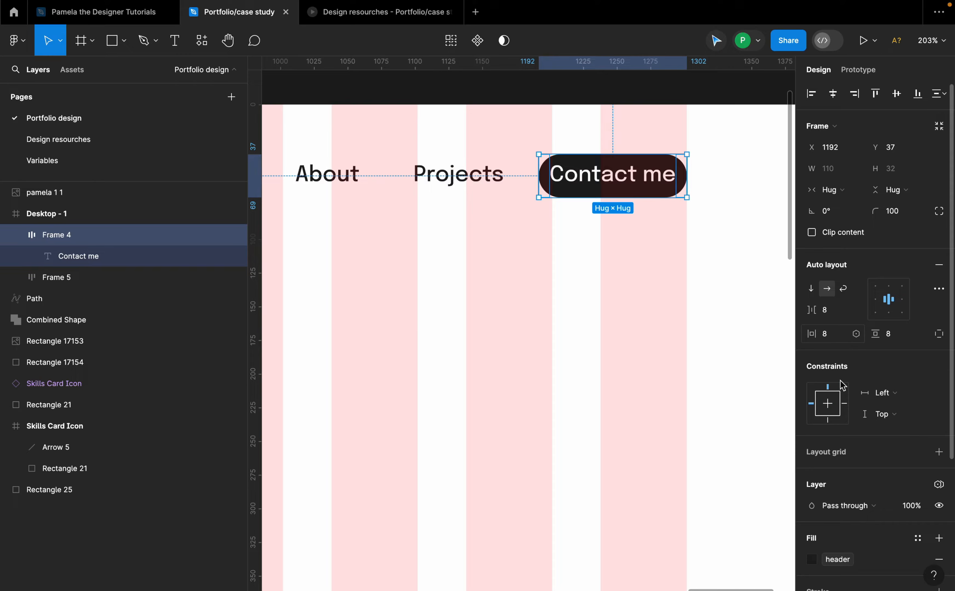
pyautogui.click(829, 337)
pyautogui.write('12')
pyautogui.press('Return')
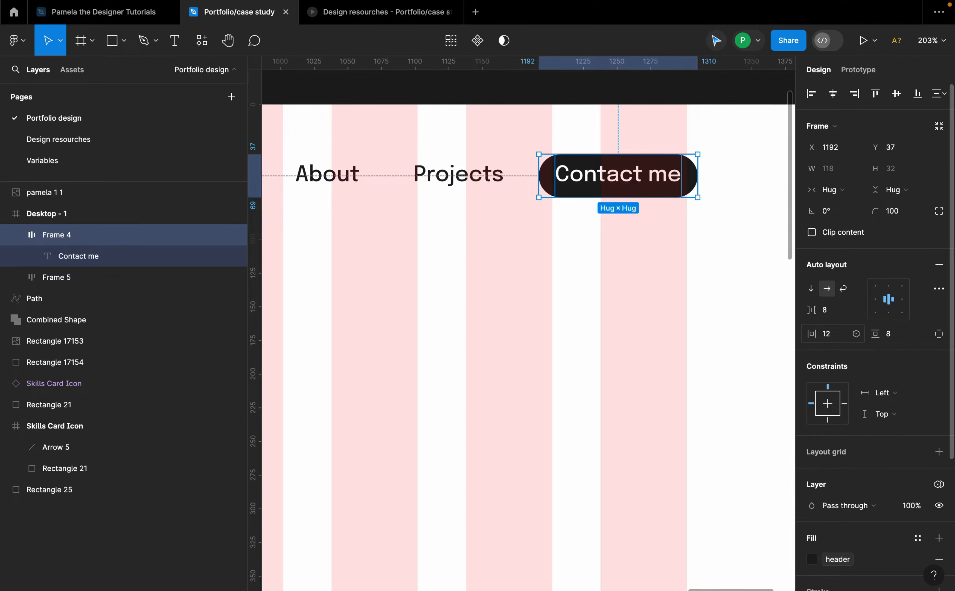
pyautogui.click(898, 337)
pyautogui.write('12')
pyautogui.press('Return')
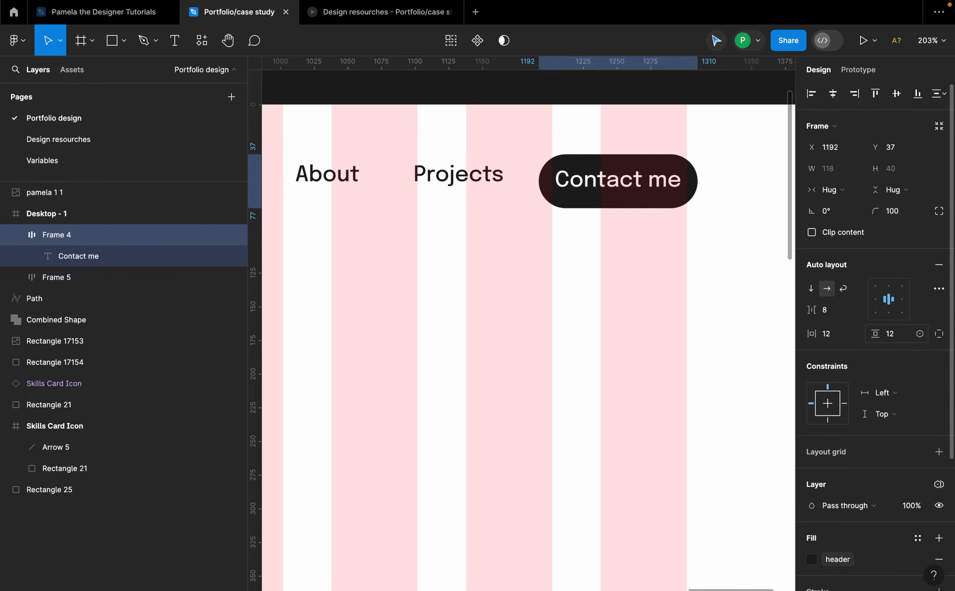
# Step: Nudge the Contact me button into line with the navigation links
pyautogui.moveTo(646, 187); pyautogui.dragTo(632, 186)
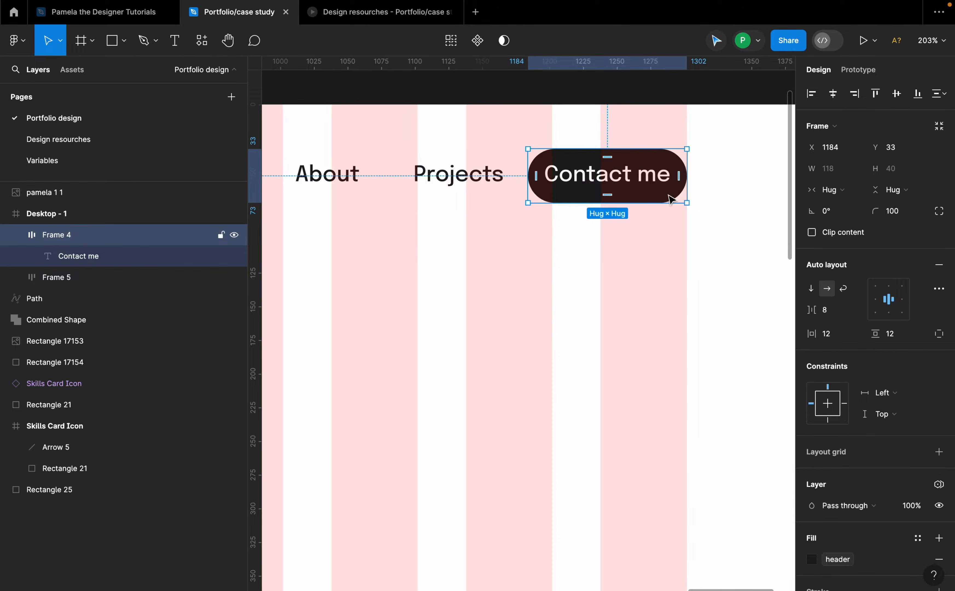
pyautogui.scroll(-5, 635, 220)
pyautogui.click(646, 245)
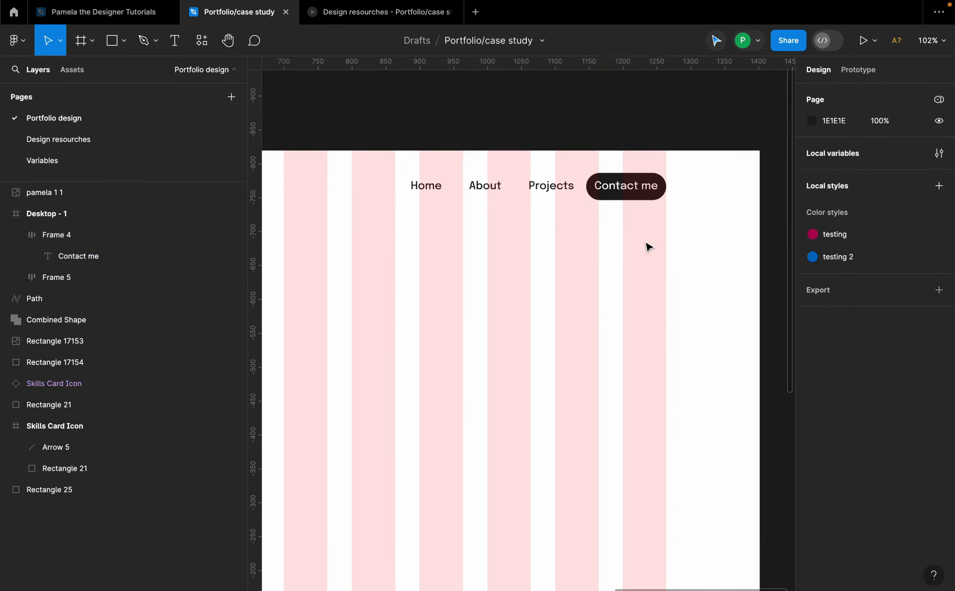
# Step: Wrap the navigation links and Contact me button in an auto layout frame with a 24 gap between items
pyautogui.scroll(-2, 646, 250)
pyautogui.click(594, 205)
pyautogui.moveTo(594, 212); pyautogui.dragTo(587, 214)
pyautogui.scroll(2, 584, 214)
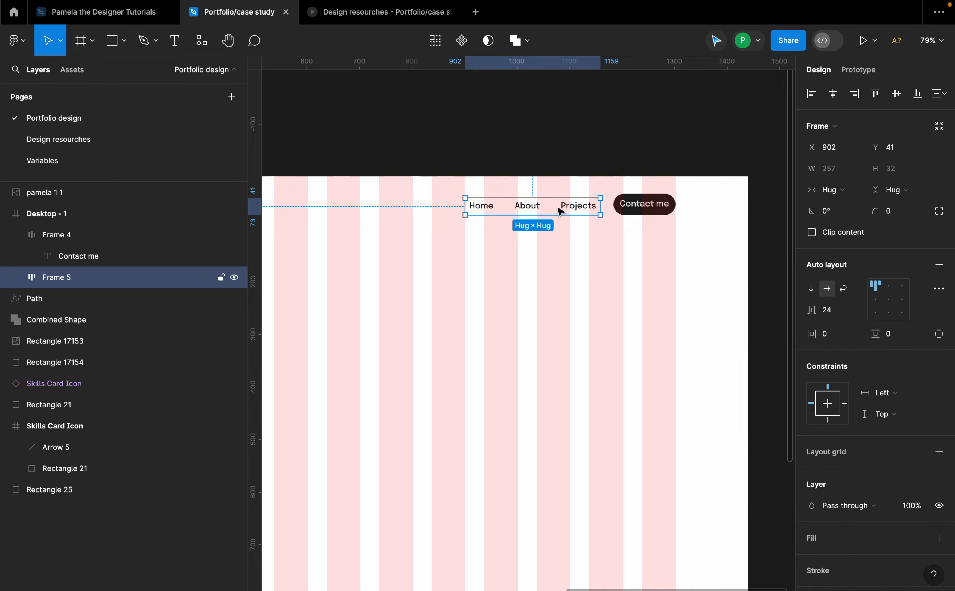
pyautogui.scroll(3, 588, 214)
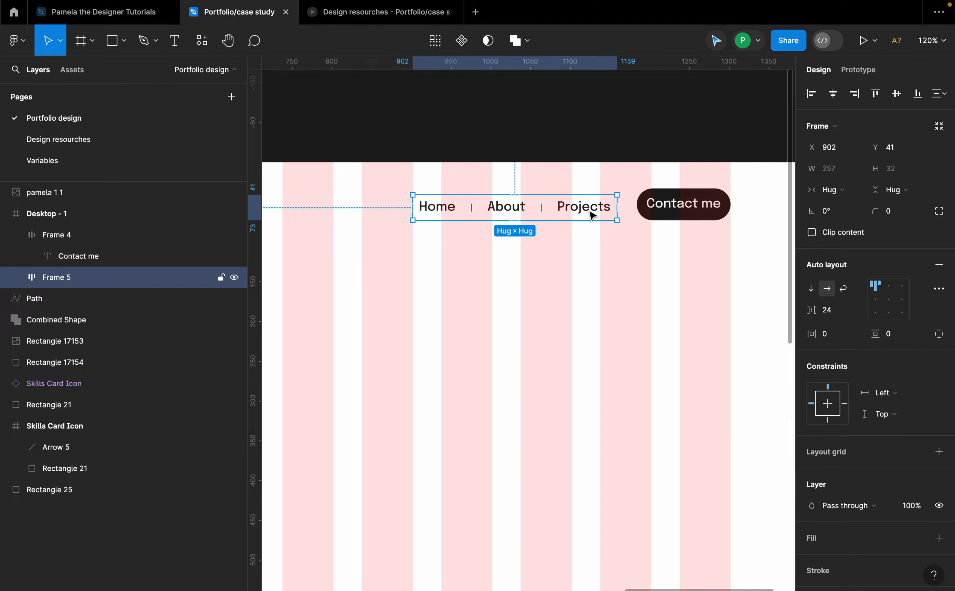
pyautogui.keyDown('shift'); pyautogui.click(684, 205); pyautogui.keyUp('shift')
pyautogui.hotkey('shift', 'a')
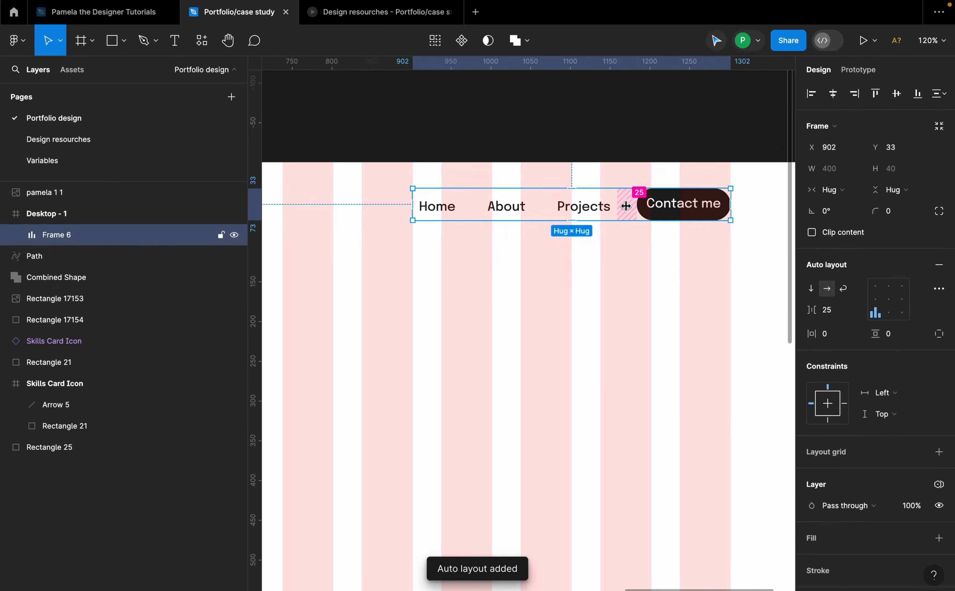
pyautogui.click(836, 309)
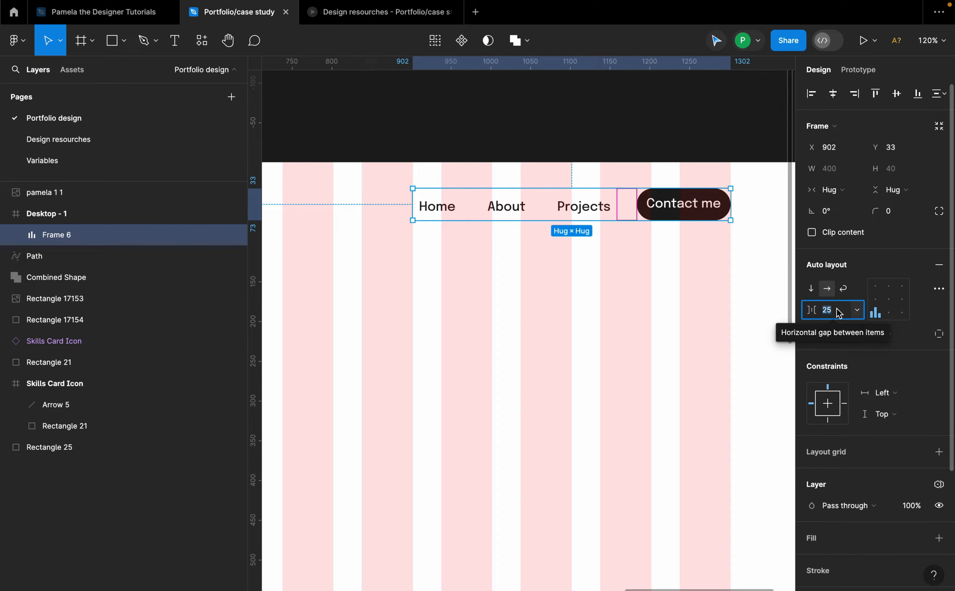
pyautogui.write('2')
pyautogui.press('Return')
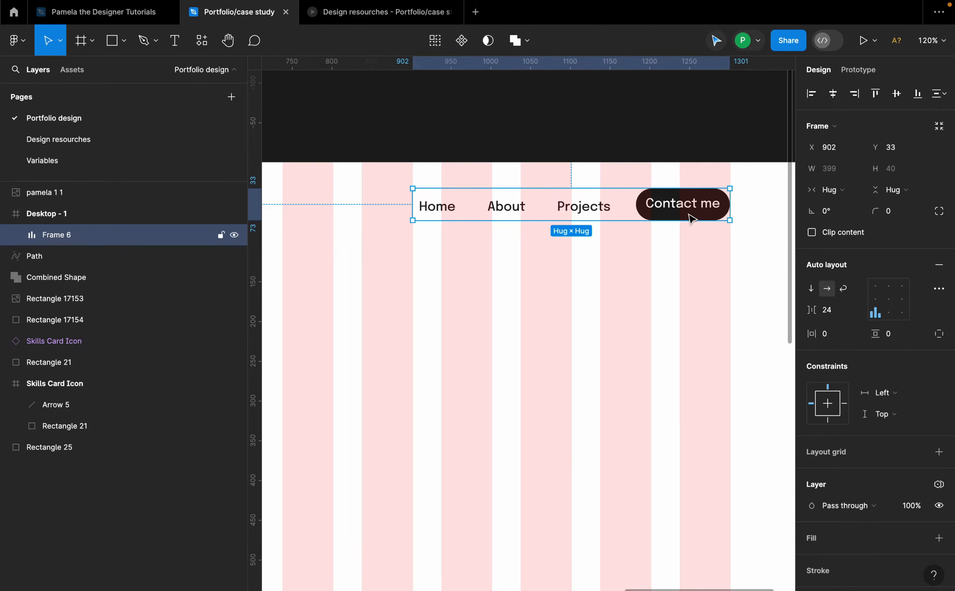
pyautogui.moveTo(689, 214); pyautogui.dragTo(688, 213)
pyautogui.click(708, 266)
pyautogui.scroll(-10, 643, 267)
pyautogui.scroll(-2, 625, 271)
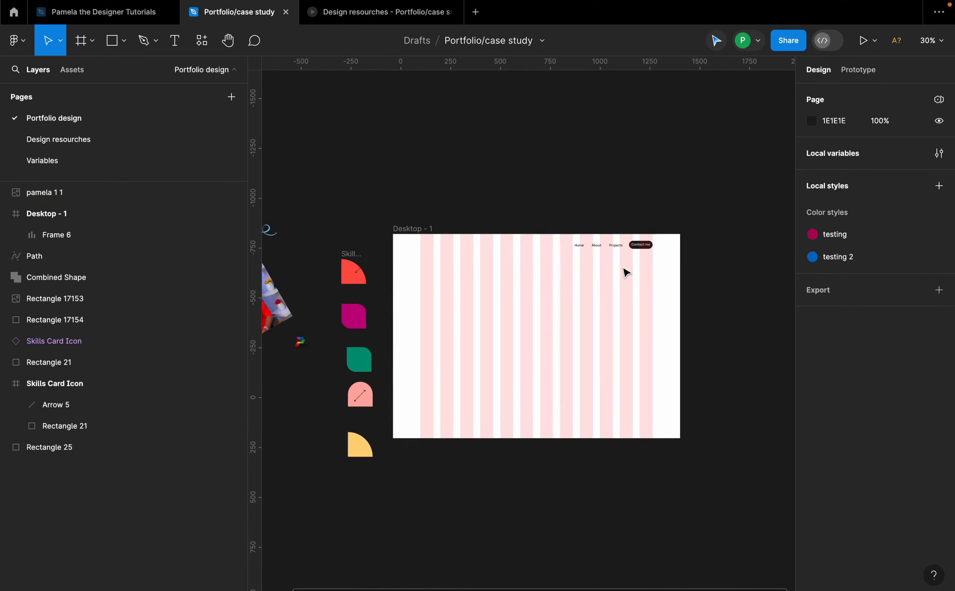
pyautogui.scroll(-3, 633, 273)
pyautogui.scroll(10, 684, 218)
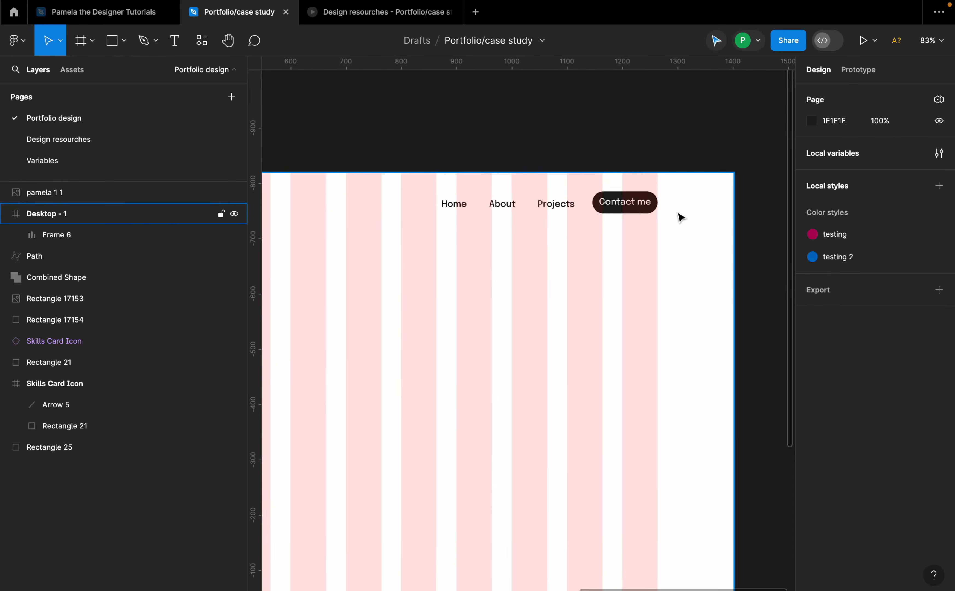
# Step: Duplicate the Contact me button below the navigation bar
pyautogui.doubleClick(626, 210)
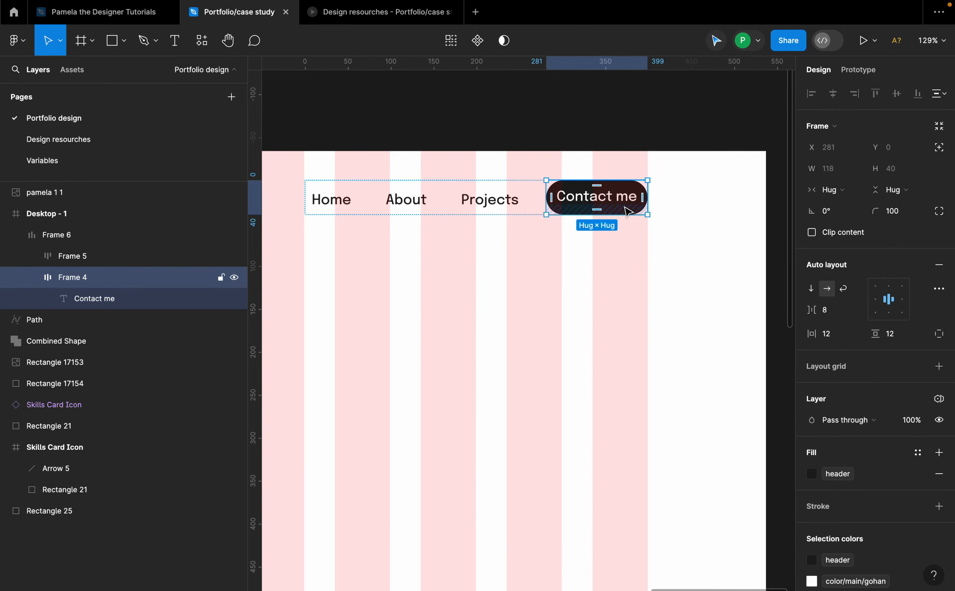
pyautogui.scroll(2, 627, 211)
pyautogui.scroll(-5, 636, 273)
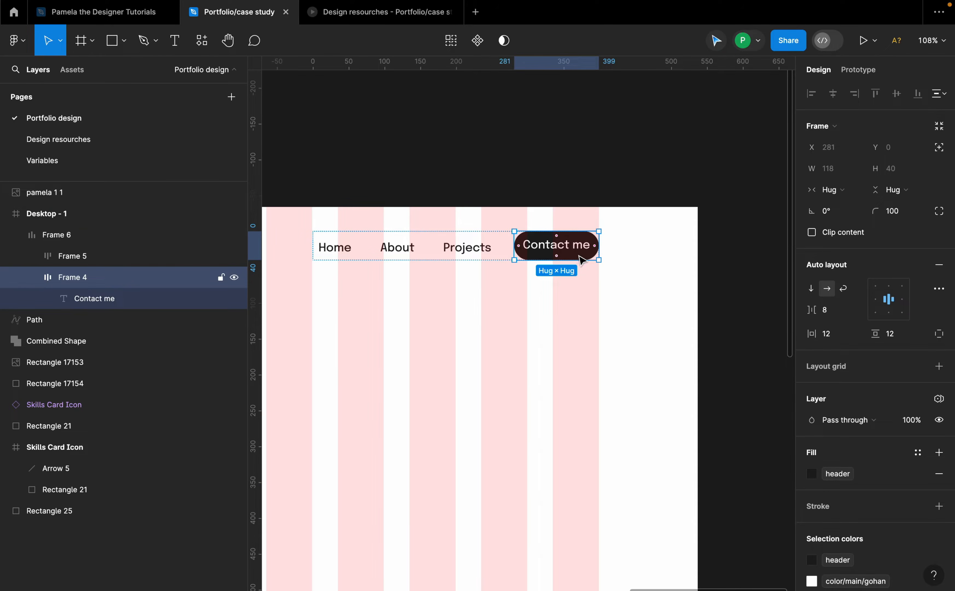
pyautogui.moveTo(569, 228); pyautogui.dragTo(560, 382)
pyautogui.scroll(4, 616, 316)
pyautogui.scroll(-5, 932, 477)
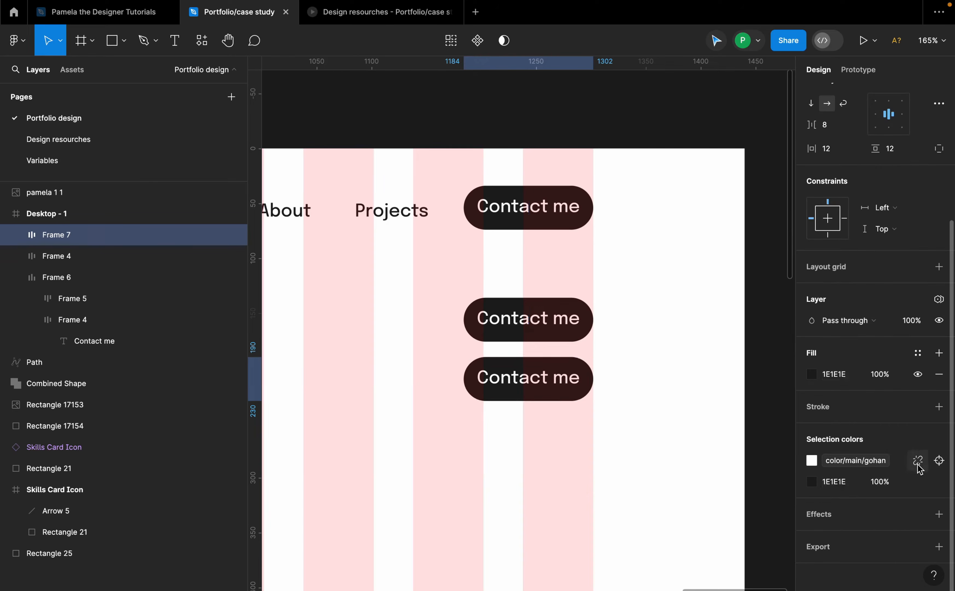
# Step: Change the lower copy's background colour to the Green 1 library colour
pyautogui.click(918, 482)
pyautogui.scroll(-5, 745, 518)
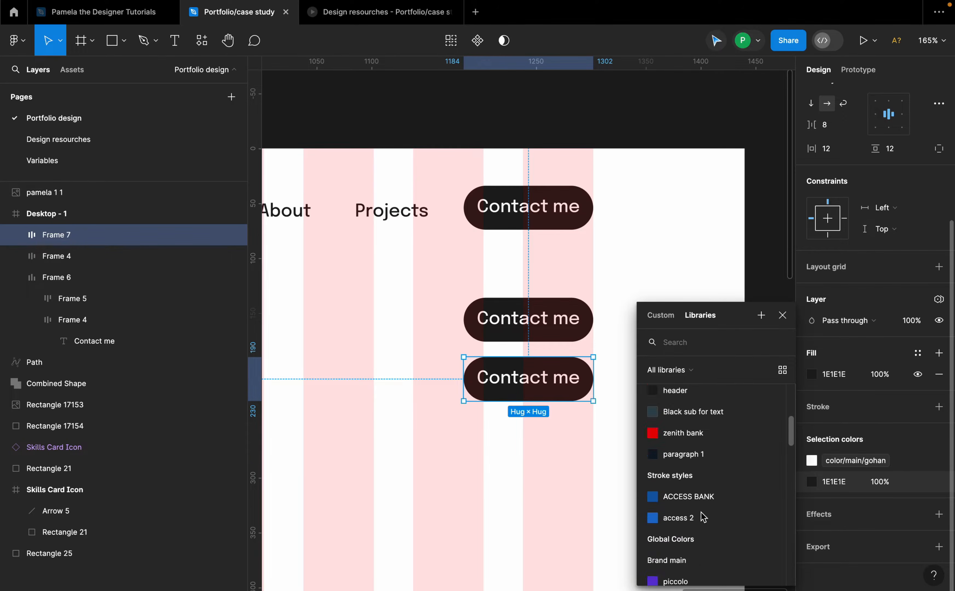
pyautogui.scroll(-10, 704, 520)
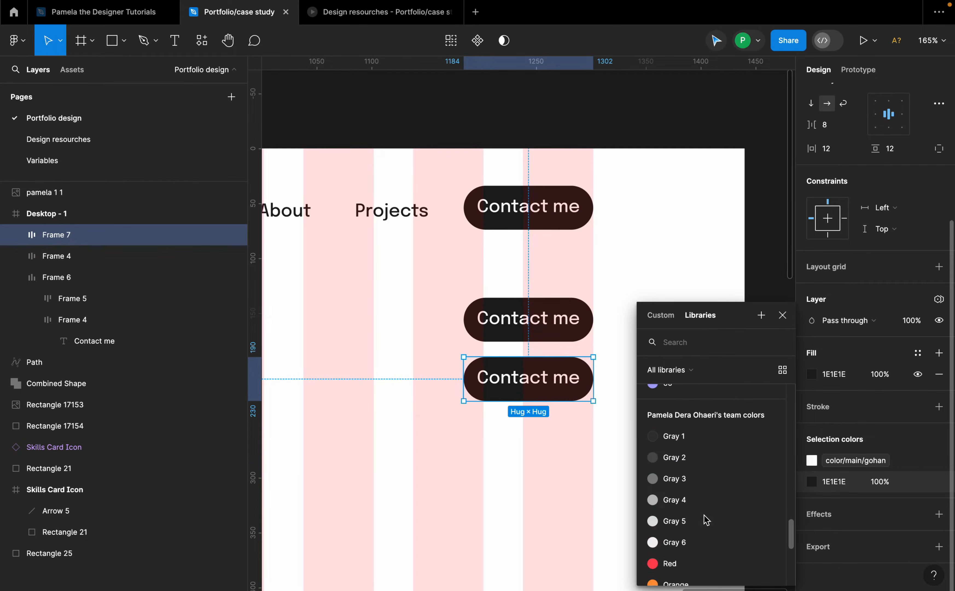
pyautogui.scroll(-5, 702, 520)
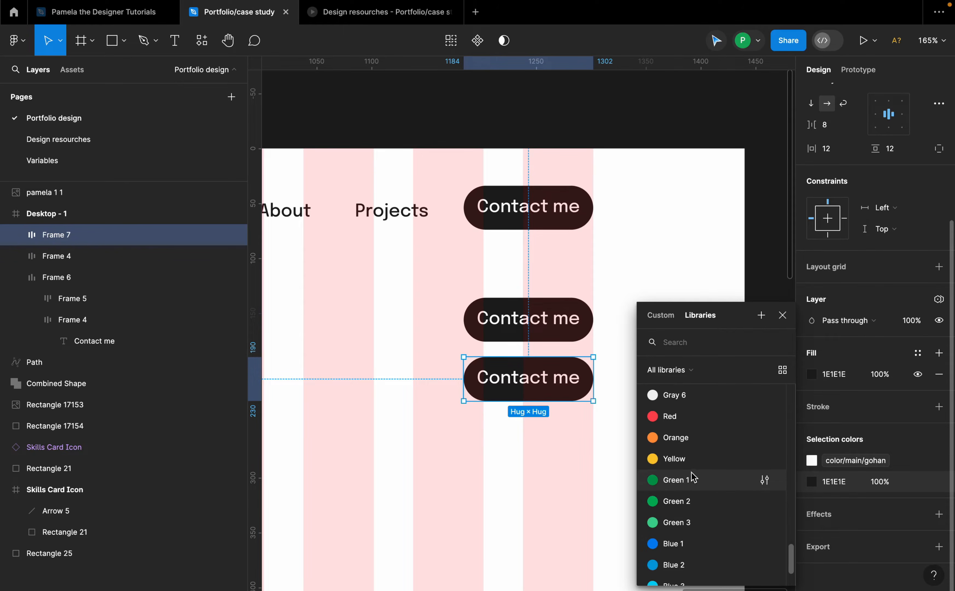
pyautogui.click(676, 480)
pyautogui.click(640, 427)
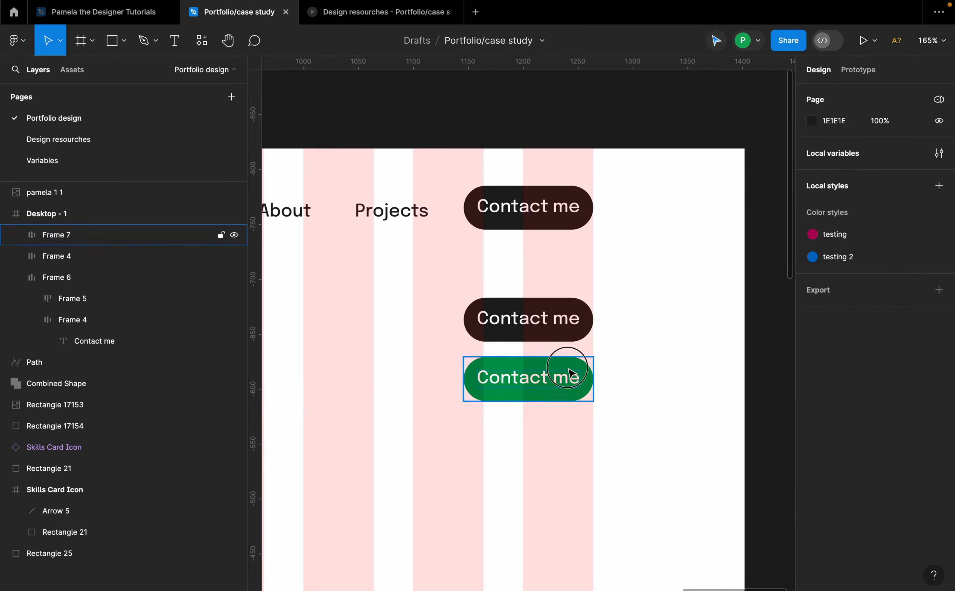
# Step: Combine the dark and green Contact me copies into a component set
pyautogui.click(566, 363)
pyautogui.keyDown('shift'); pyautogui.click(560, 328); pyautogui.keyUp('shift')
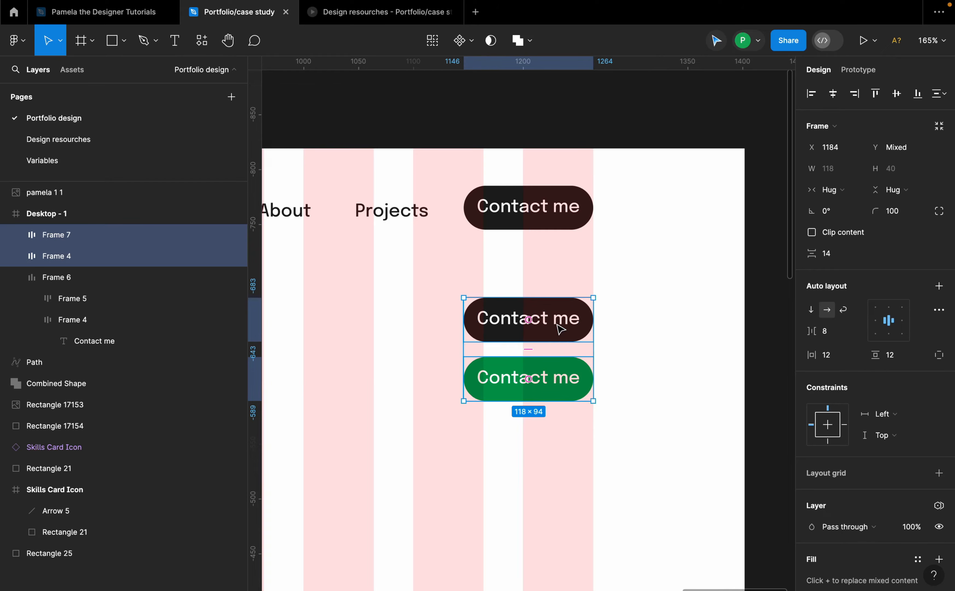
pyautogui.click(463, 40)
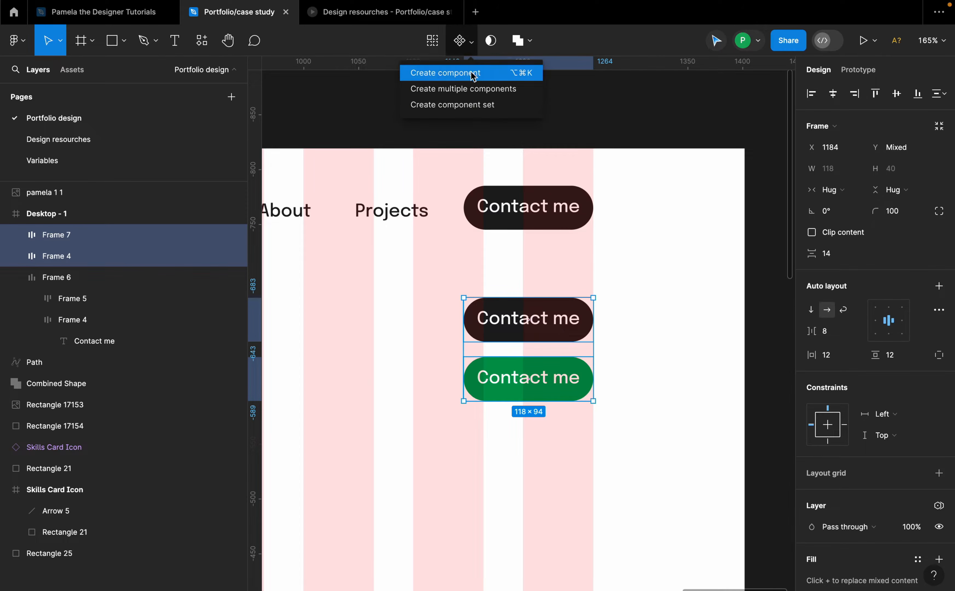
pyautogui.click(475, 106)
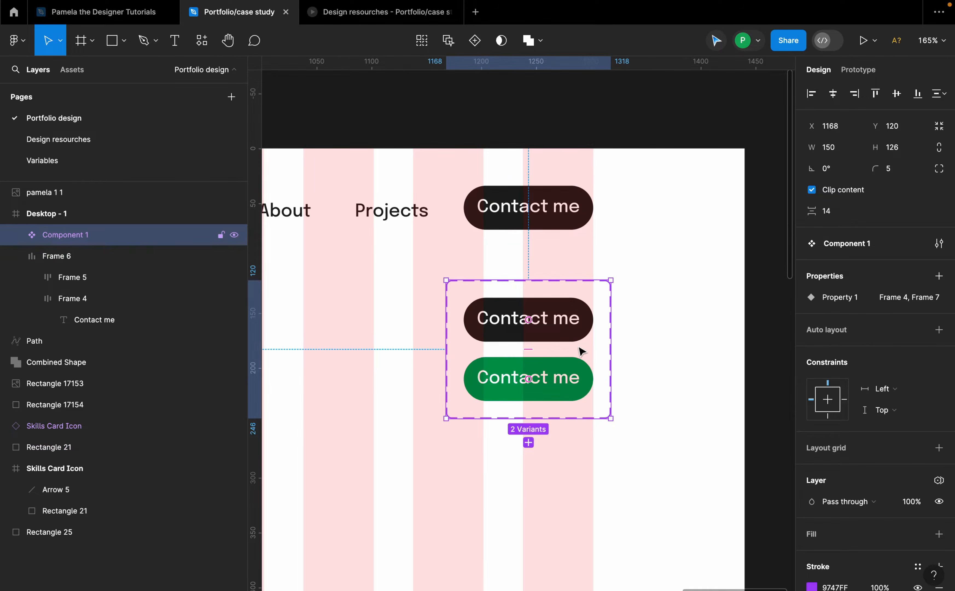
# Step: Add a While hovering prototype interaction from the dark Contact me variant to the green variant
pyautogui.scroll(-1, 549, 353)
pyautogui.click(568, 329)
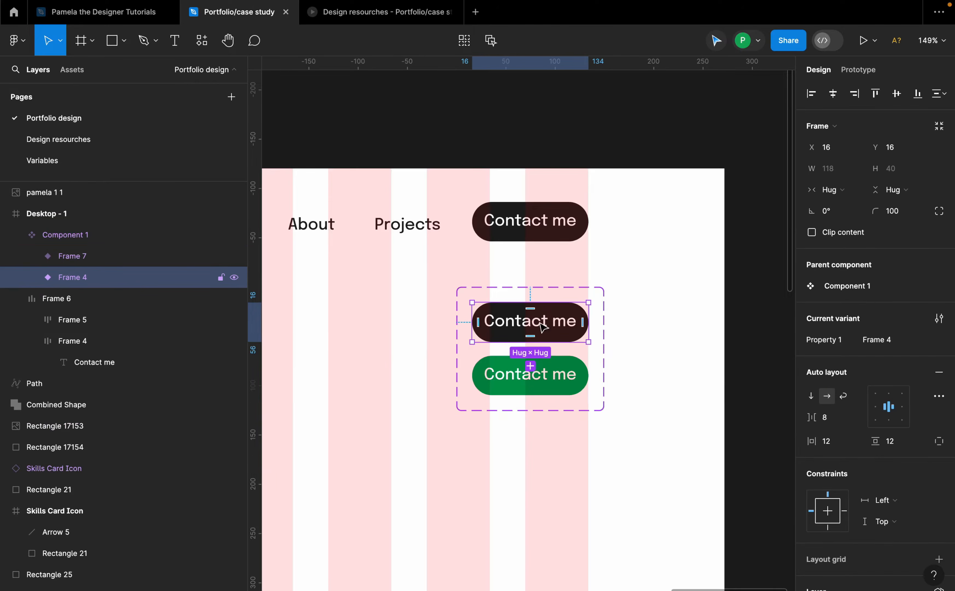
pyautogui.click(858, 71)
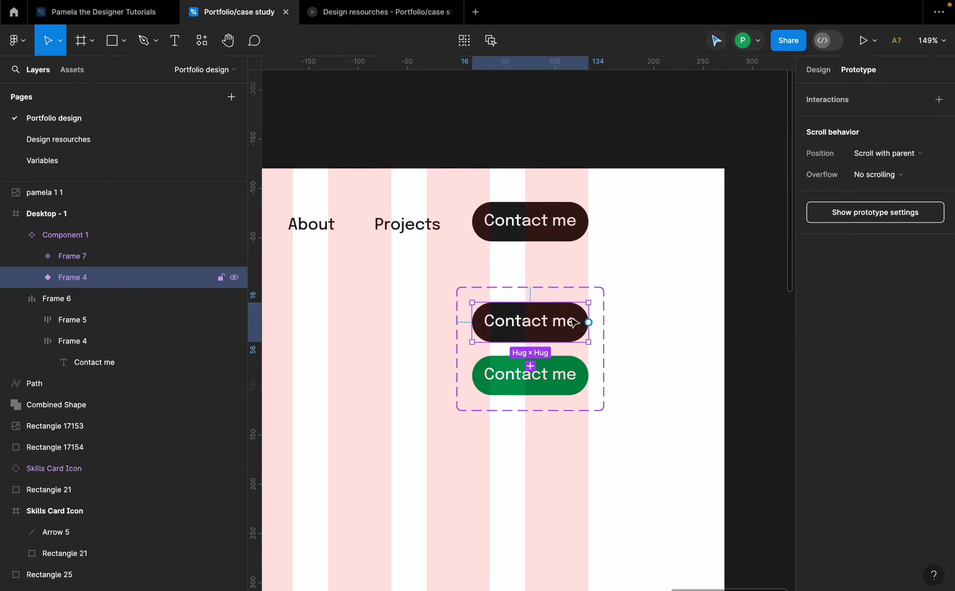
pyautogui.scroll(5, 589, 322)
pyautogui.moveTo(593, 320); pyautogui.dragTo(426, 431)
pyautogui.scroll(-3, 426, 430)
pyautogui.click(390, 444)
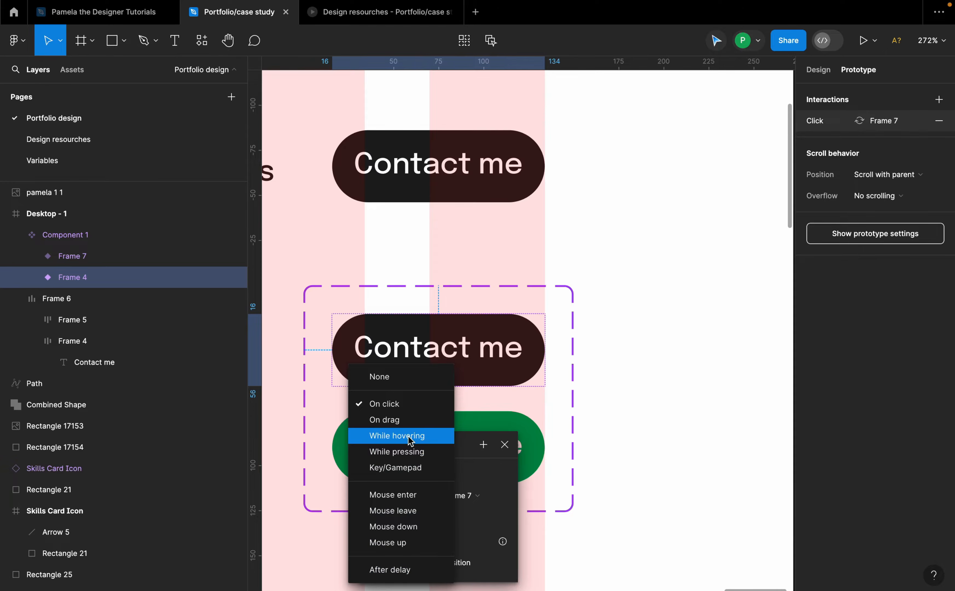
pyautogui.click(397, 435)
pyautogui.click(482, 417)
pyautogui.scroll(-2, 601, 349)
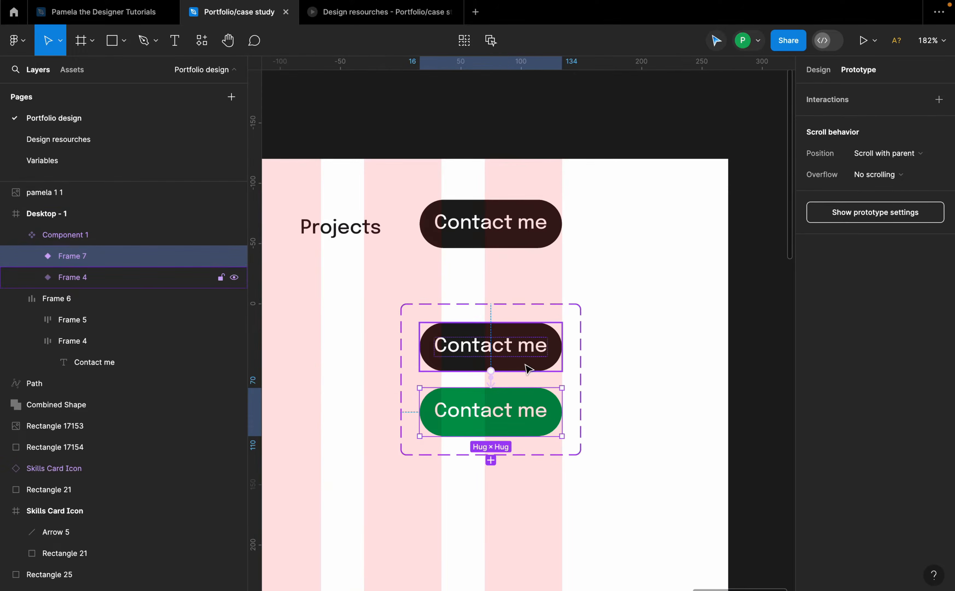
# Step: Move the Contact me component set above the desktop frame
pyautogui.click(526, 367)
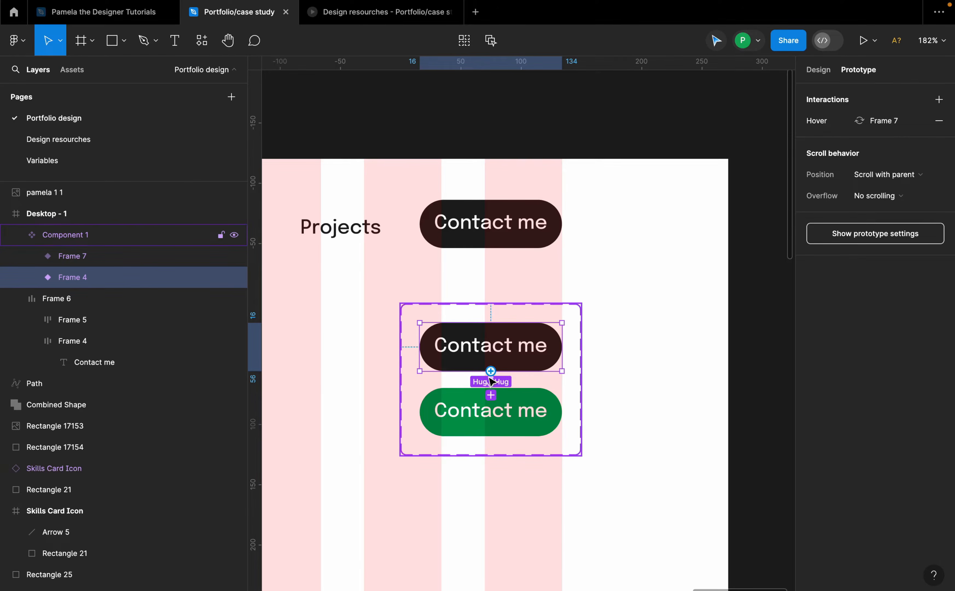
pyautogui.click(516, 217)
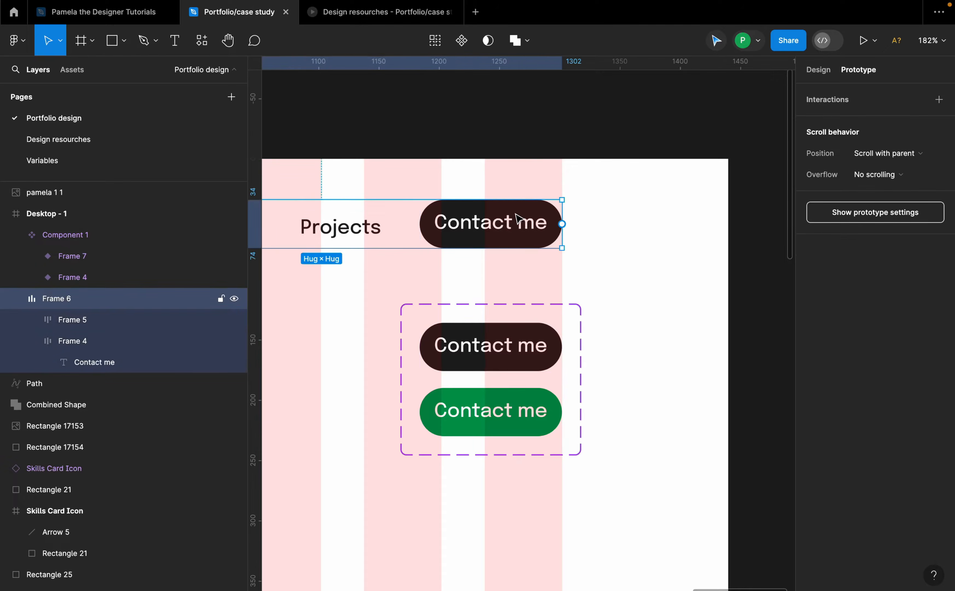
pyautogui.click(513, 215)
pyautogui.scroll(-2, 599, 241)
pyautogui.click(548, 334)
pyautogui.moveTo(548, 333); pyautogui.dragTo(633, 106)
pyautogui.scroll(-3, 703, 130)
pyautogui.scroll(3, 702, 186)
pyautogui.scroll(2, 696, 230)
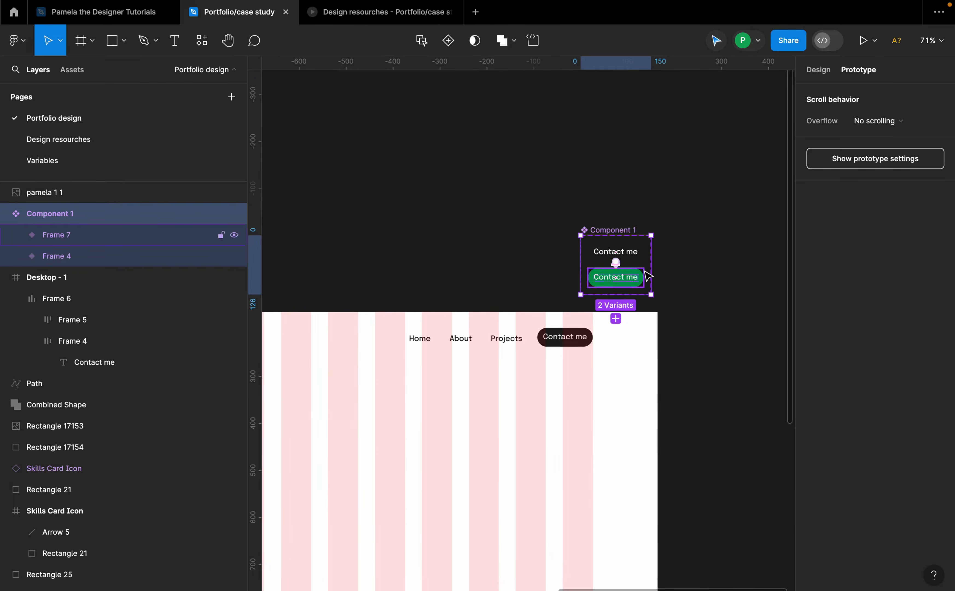
# Step: Pull an instance of the Contact me component out beside the component set
pyautogui.moveTo(616, 252); pyautogui.dragTo(517, 249)
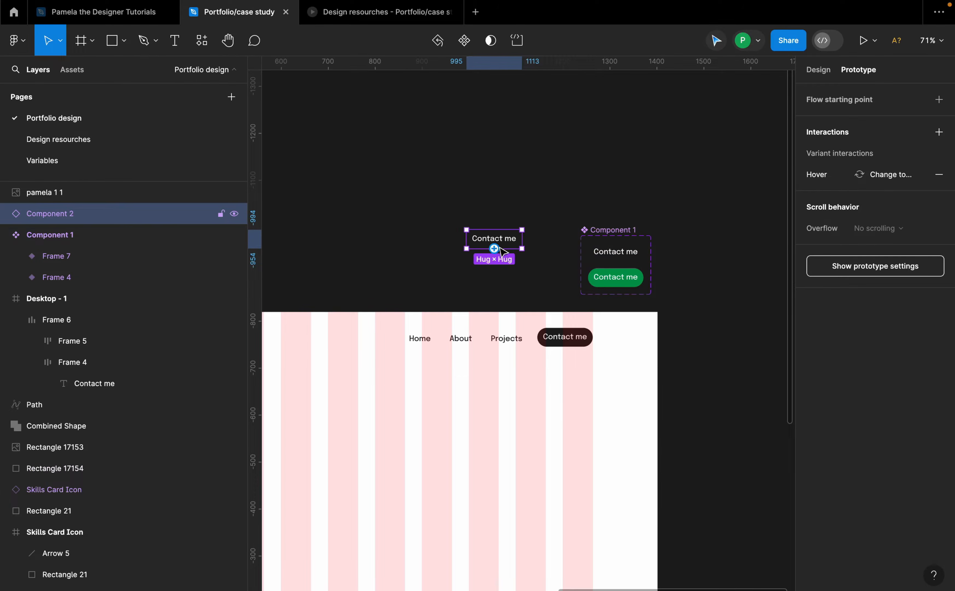
pyautogui.scroll(3, 503, 249)
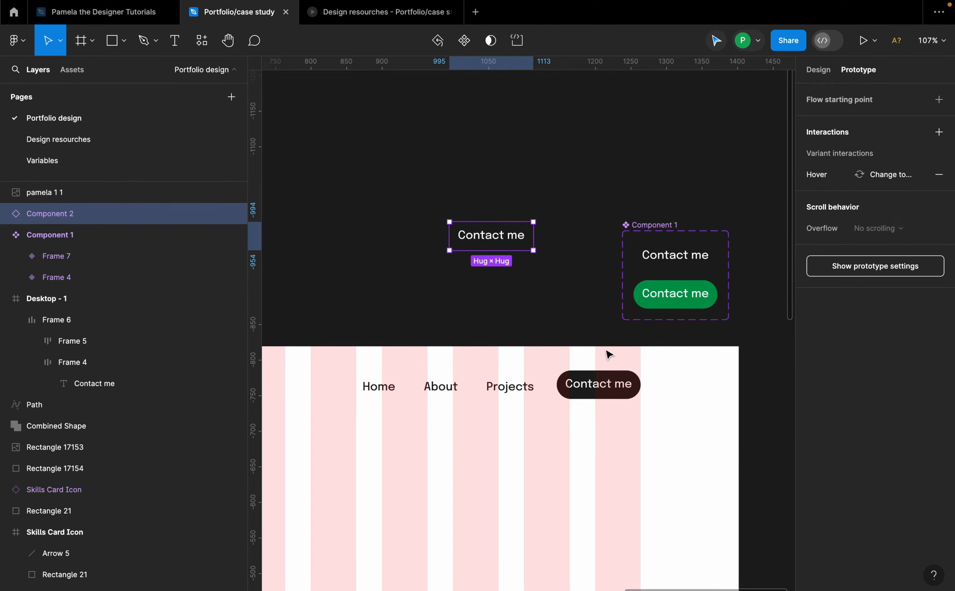
# Step: Replace the navigation bar's Contact me button with the component instance using Paste to replace
pyautogui.click(609, 380)
pyautogui.click(612, 383)
pyautogui.rightClick(614, 382)
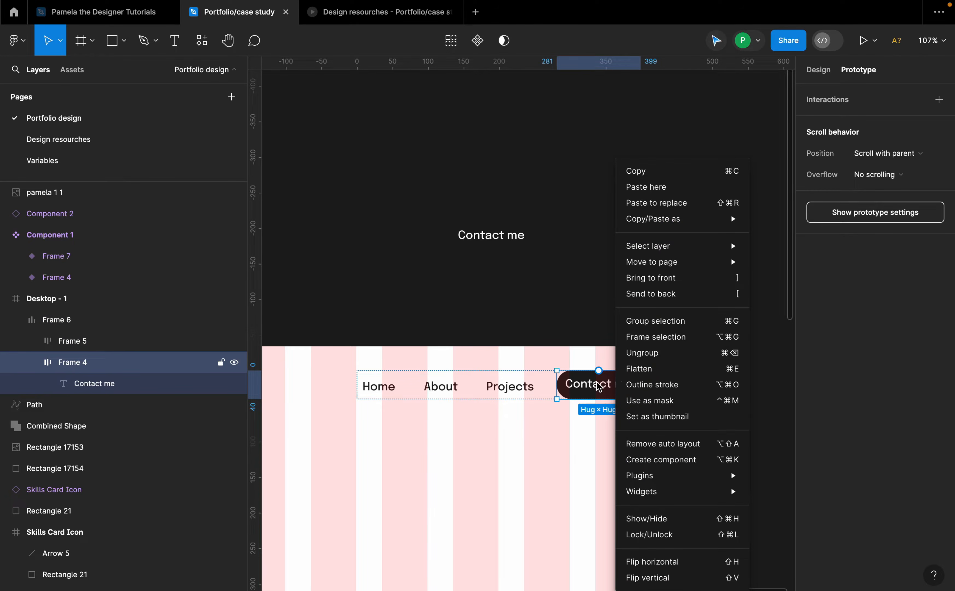
pyautogui.click(680, 206)
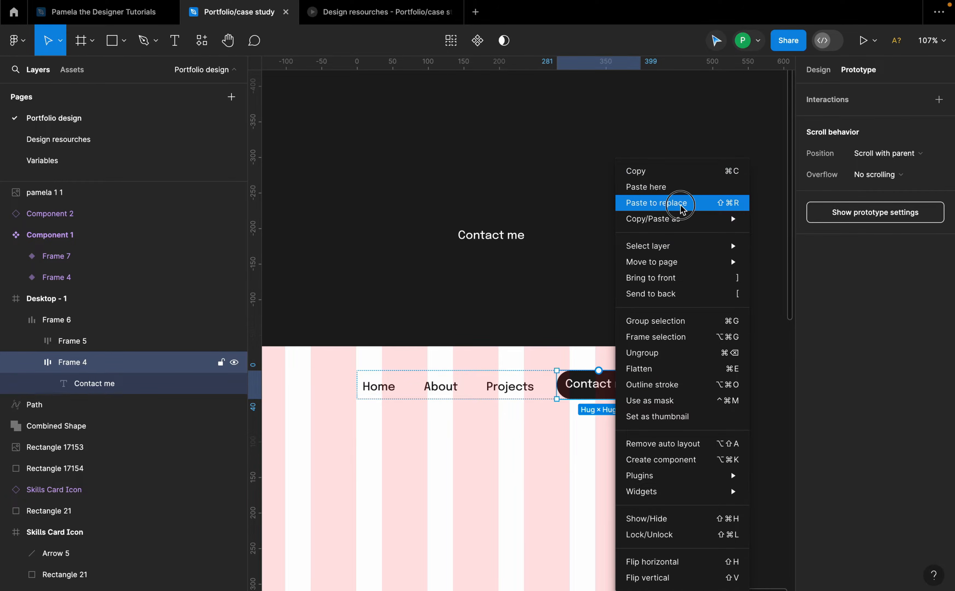
# Step: Preview the desktop frame prototype to test the Contact me hover effect
pyautogui.scroll(-5, 676, 318)
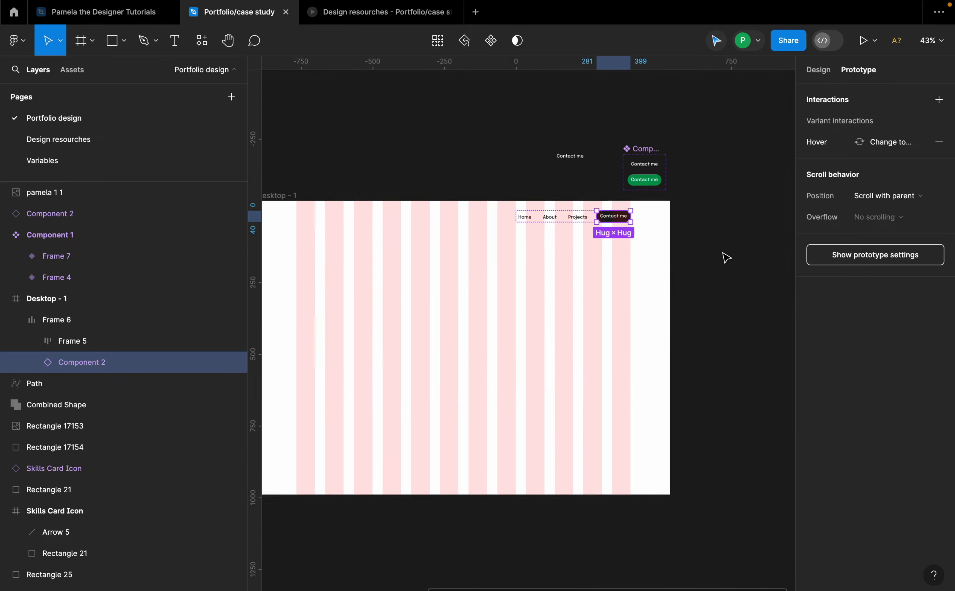
pyautogui.click(726, 257)
pyautogui.scroll(-3, 727, 257)
pyautogui.click(465, 226)
pyautogui.scroll(3, 526, 212)
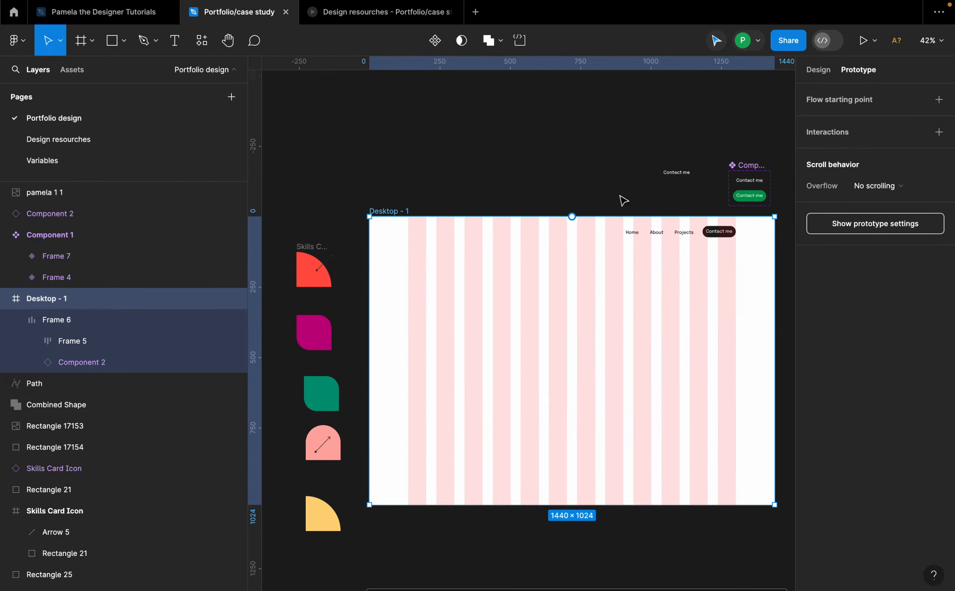
pyautogui.click(874, 46)
pyautogui.click(863, 88)
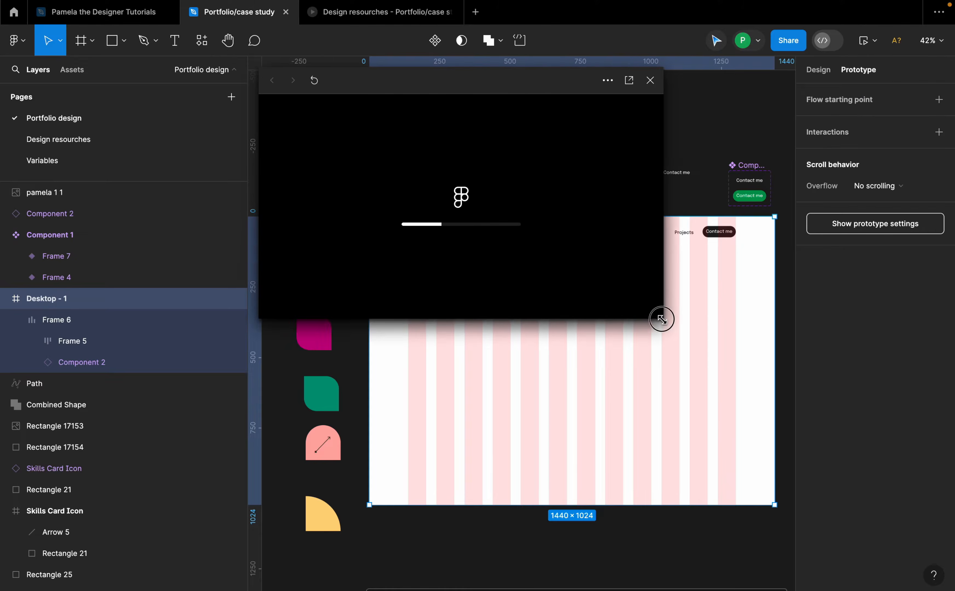
pyautogui.moveTo(546, 86); pyautogui.dragTo(497, 80)
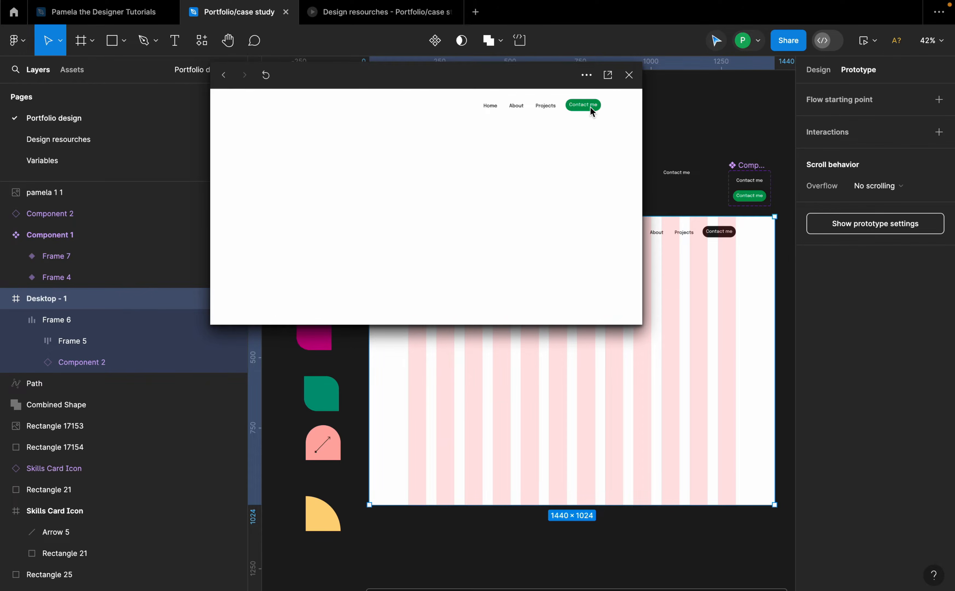
pyautogui.click(629, 76)
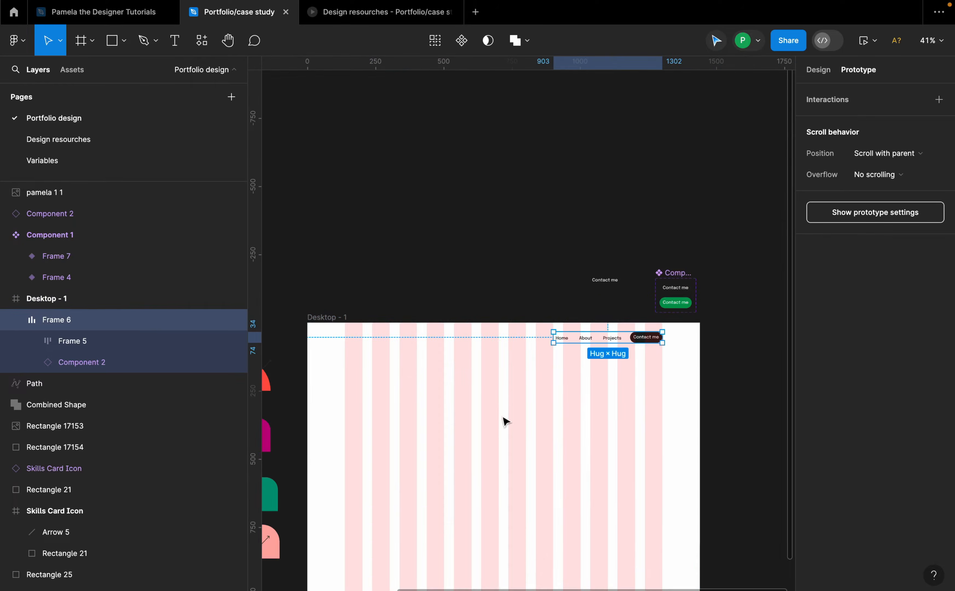
# Step: Move the logo image into the top-left corner of the desktop frame
pyautogui.scroll(-5, 503, 420)
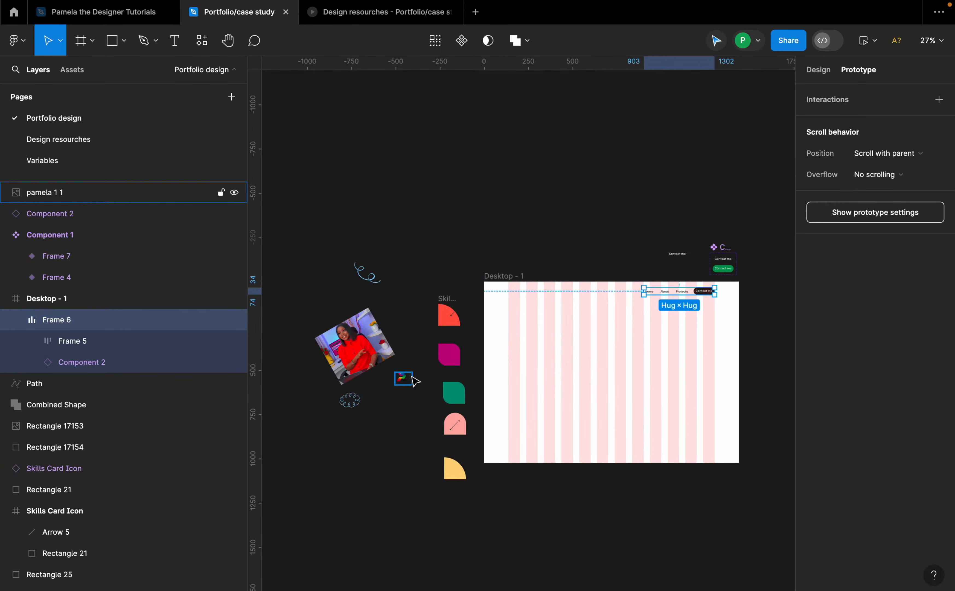
pyautogui.moveTo(401, 377); pyautogui.dragTo(519, 298)
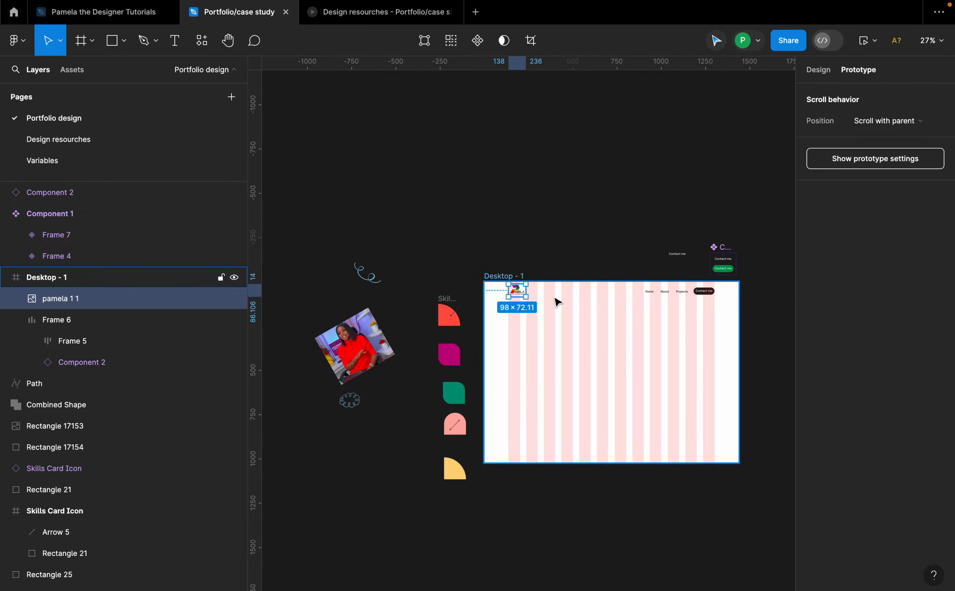
pyautogui.scroll(5, 555, 299)
pyautogui.click(818, 70)
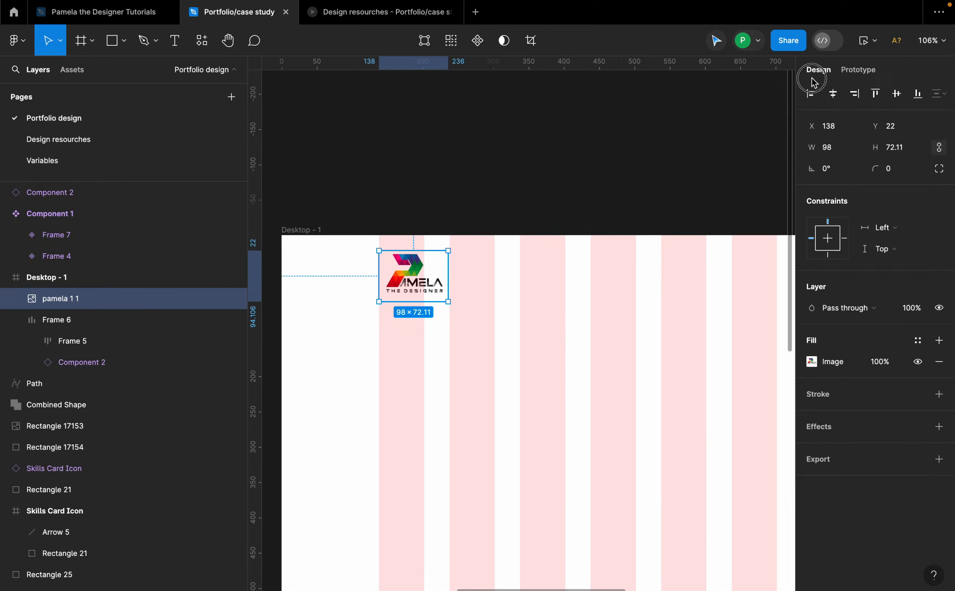
# Step: Select the logo together with the navigation links group and wrap them in an auto layout frame
pyautogui.scroll(-3, 516, 172)
pyautogui.hscroll(3, 611, 238)
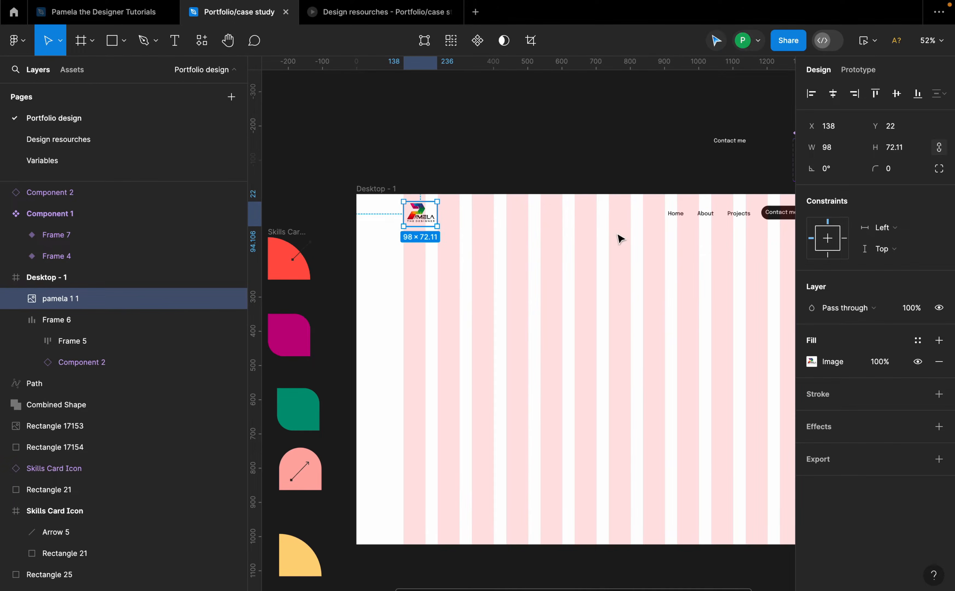
pyautogui.keyDown('shift'); pyautogui.click(693, 216); pyautogui.keyUp('shift')
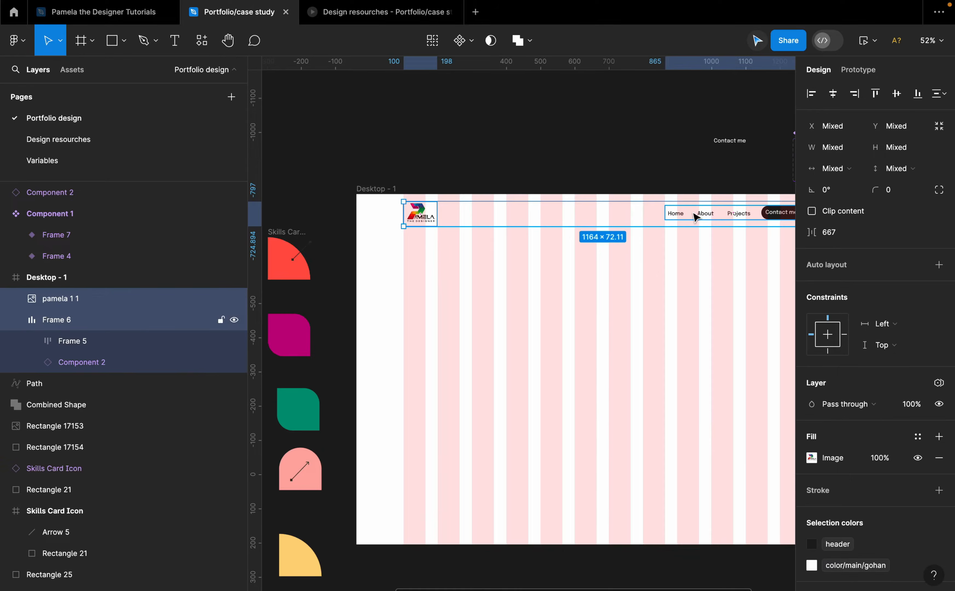
pyautogui.hotkey('shift', 'a')
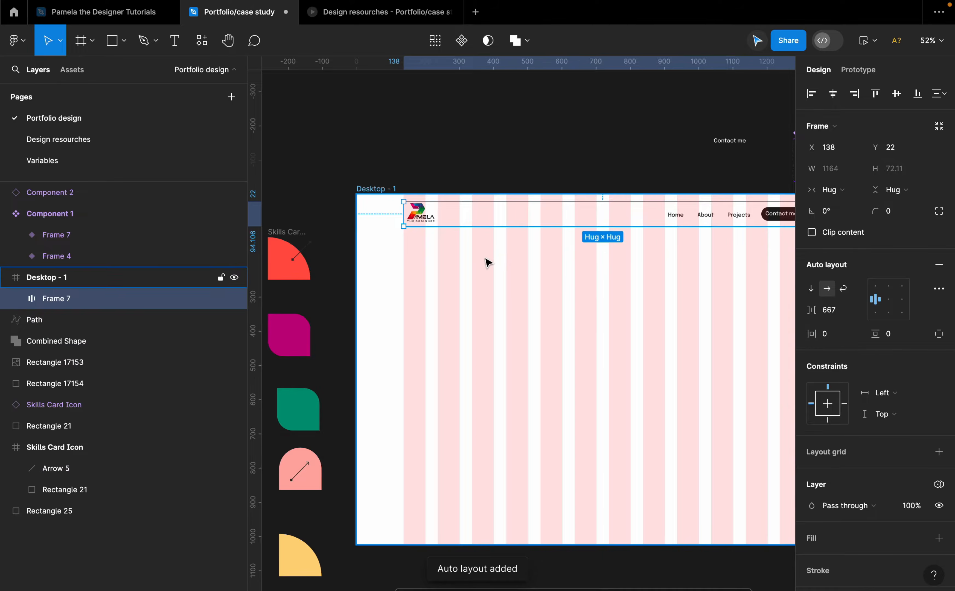
# Step: Set the navigation auto layout's horizontal and vertical padding to 2
pyautogui.scroll(-2, 505, 257)
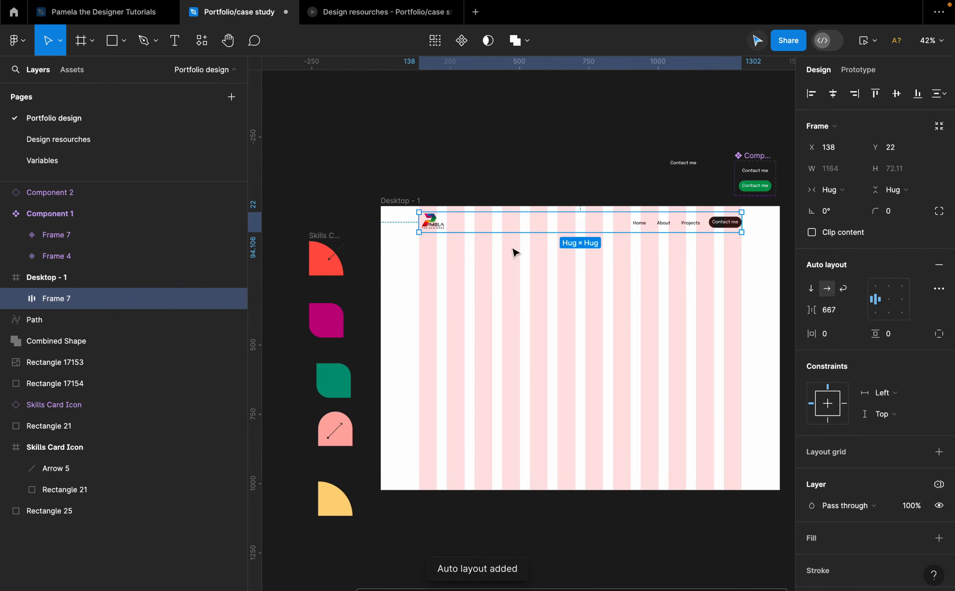
pyautogui.scroll(3, 473, 229)
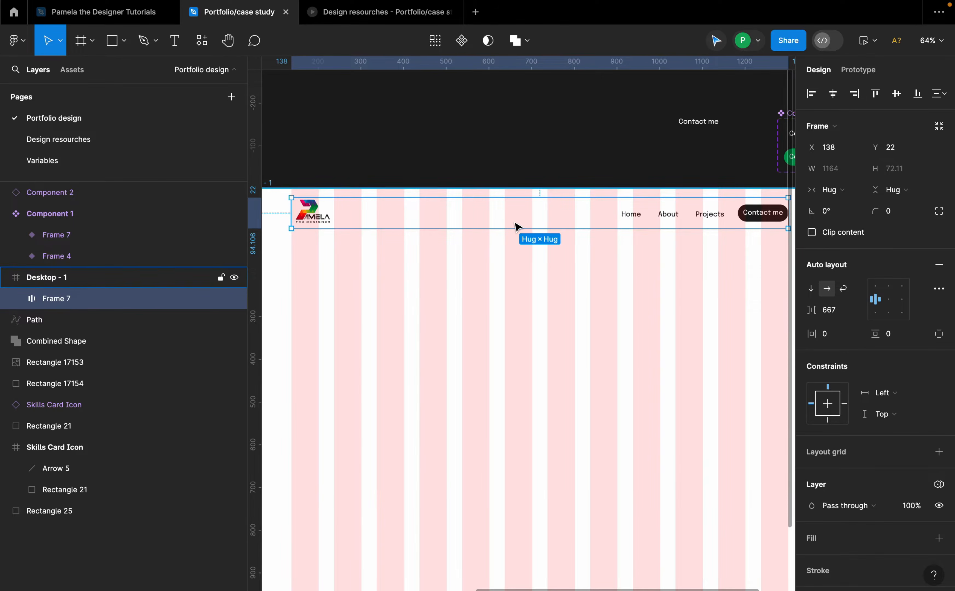
pyautogui.click(831, 338)
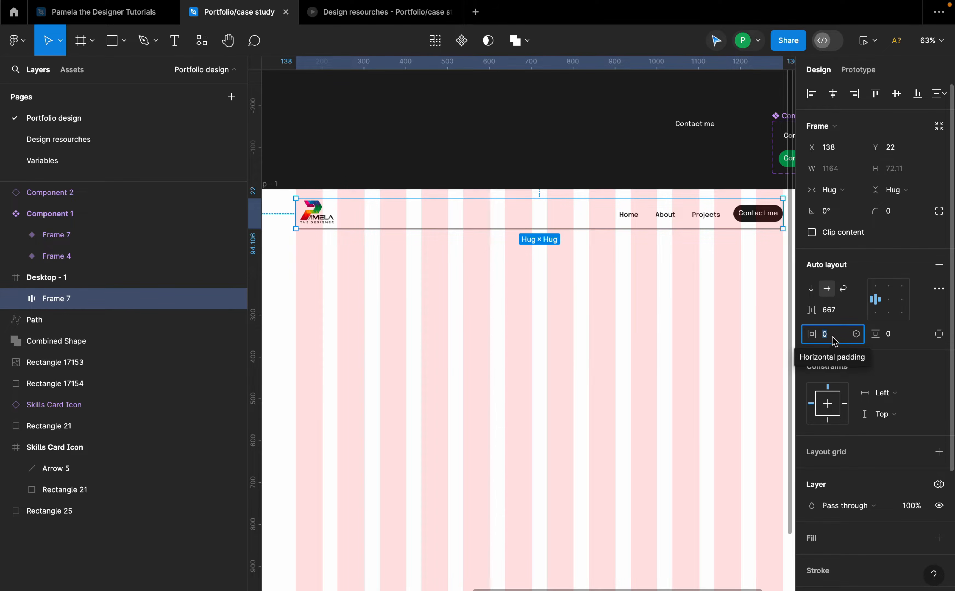
pyautogui.write('2')
pyautogui.press('Return')
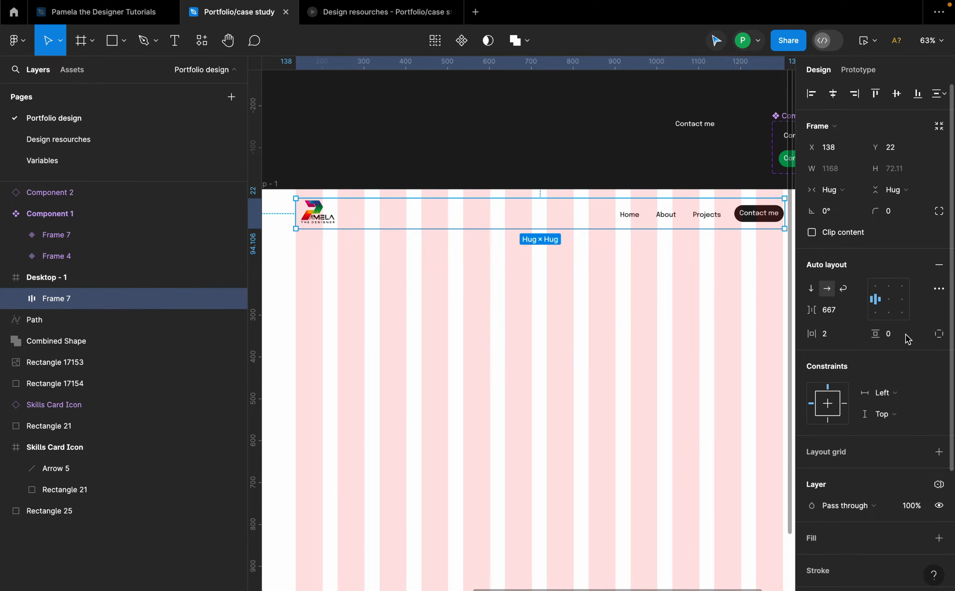
pyautogui.click(901, 334)
pyautogui.write('2')
pyautogui.press('Return')
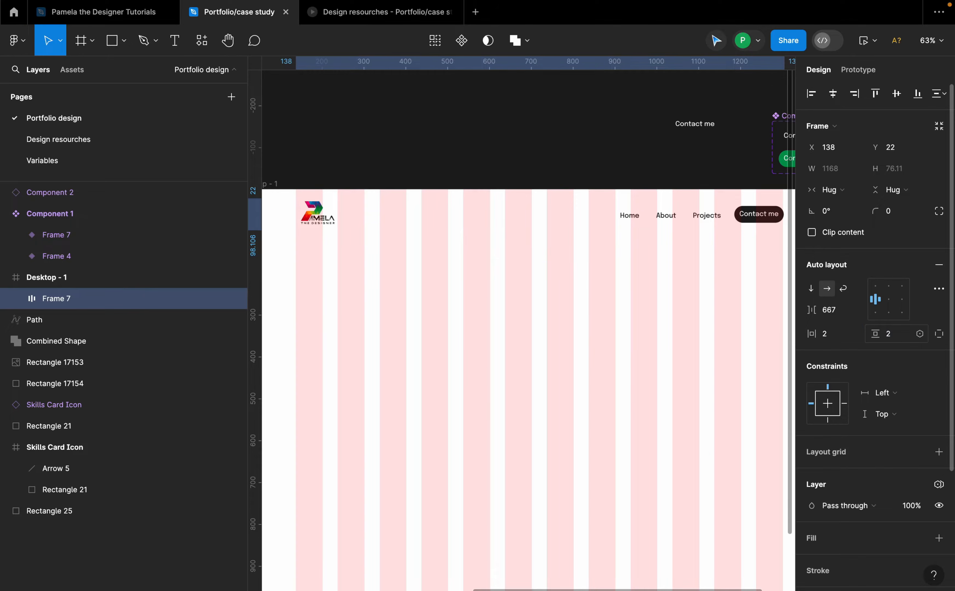
# Step: Move the navigation bar down to Y 34 and centre it horizontally in the desktop frame
pyautogui.click(527, 218)
pyautogui.click(527, 217)
pyautogui.scroll(-1, 530, 209)
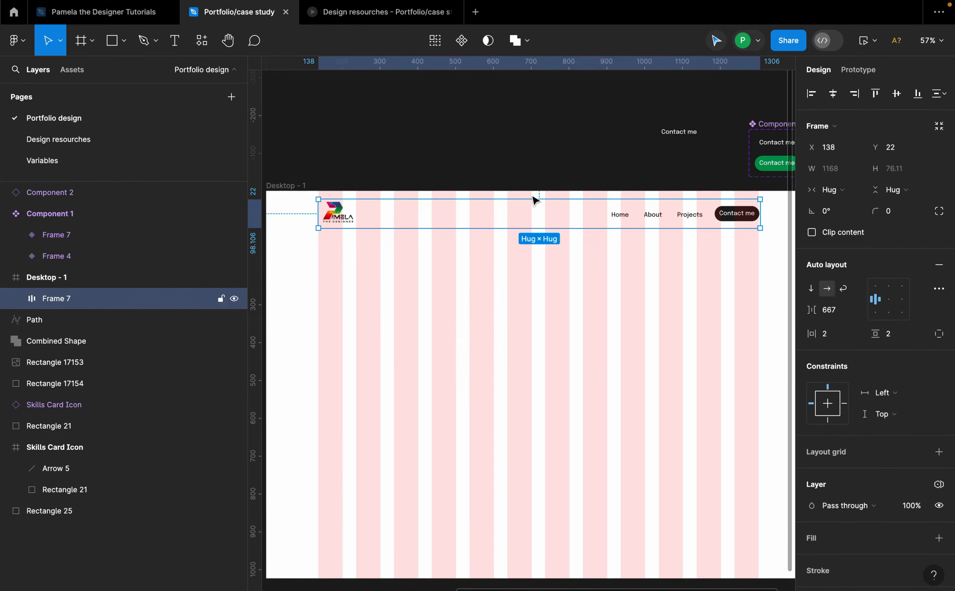
pyautogui.press('alt')
pyautogui.press('alt')
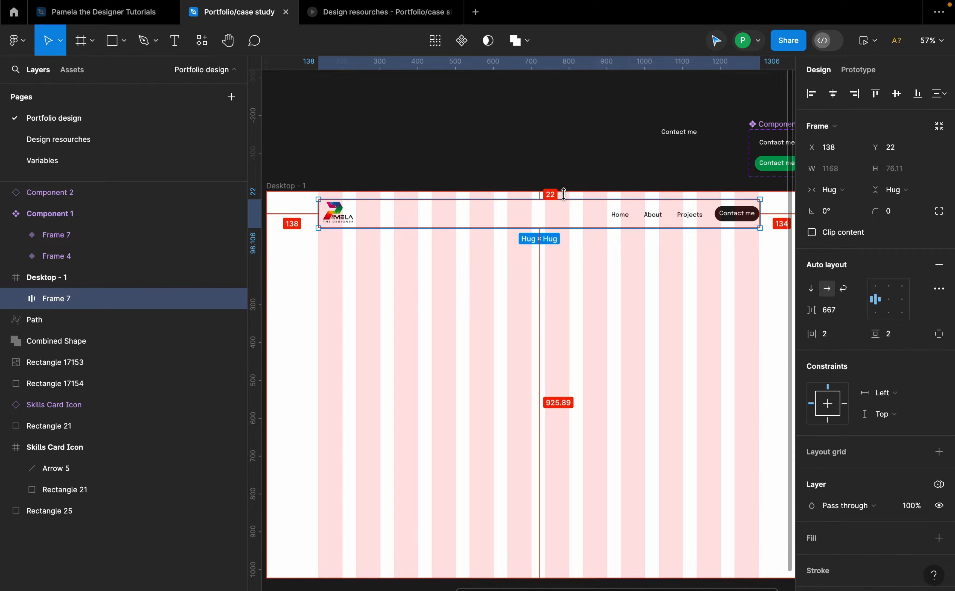
pyautogui.moveTo(562, 210); pyautogui.dragTo(562, 215)
pyautogui.press('alt')
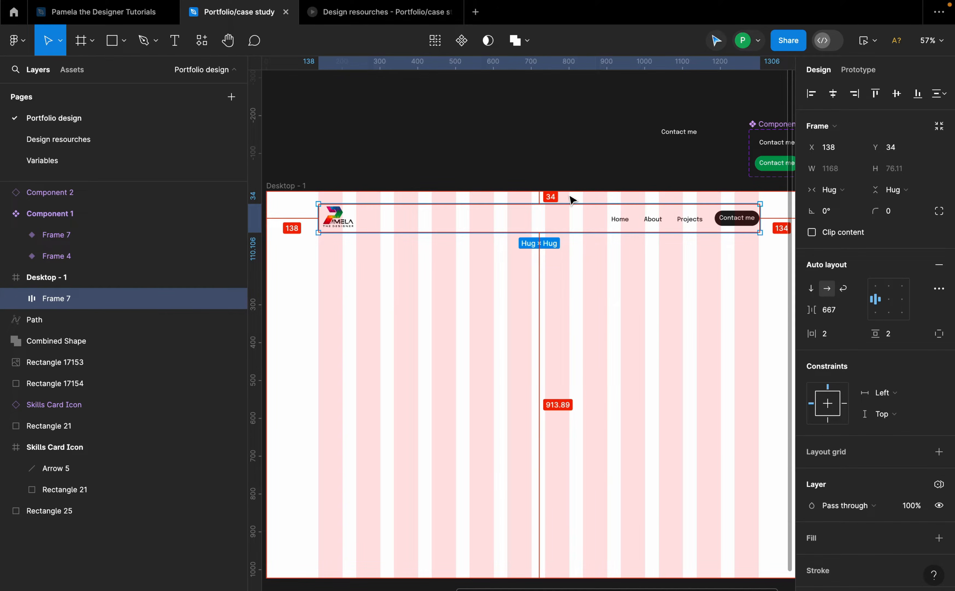
pyautogui.click(833, 93)
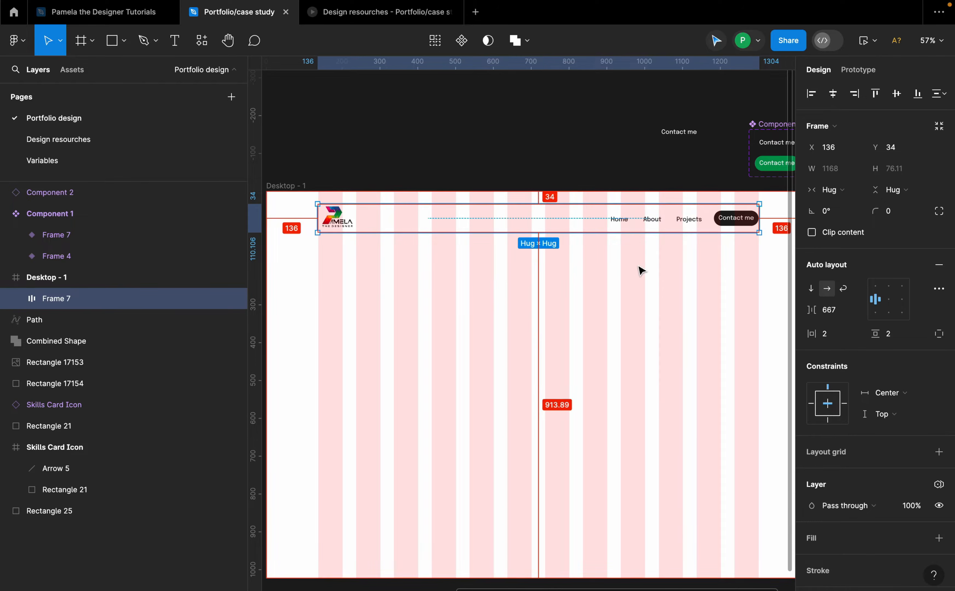
# Step: Draw a frame below the navigation bar, about 1152 wide, and set its height to 454
pyautogui.scroll(-5, 641, 271)
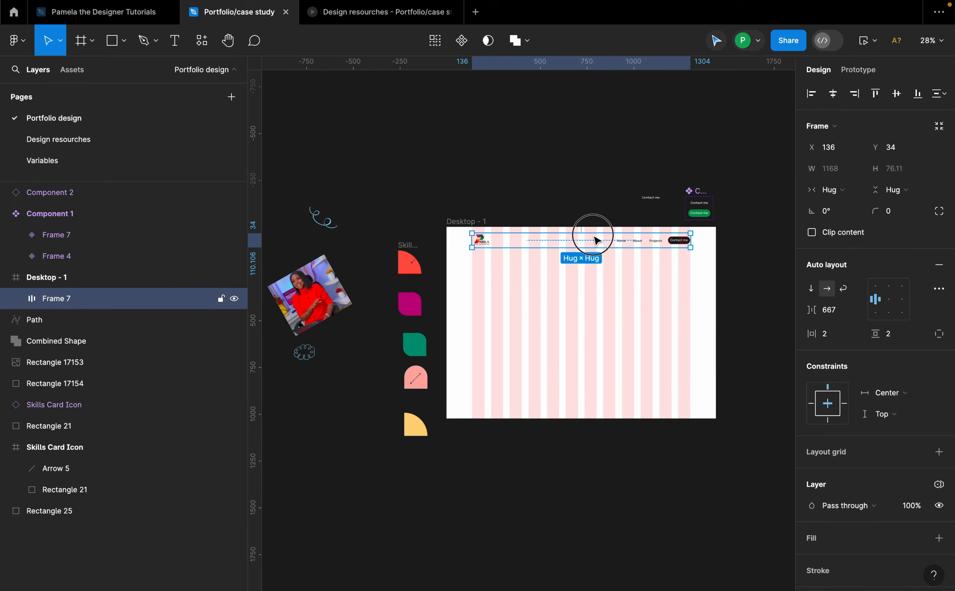
pyautogui.press('Escape')
pyautogui.scroll(3, 661, 309)
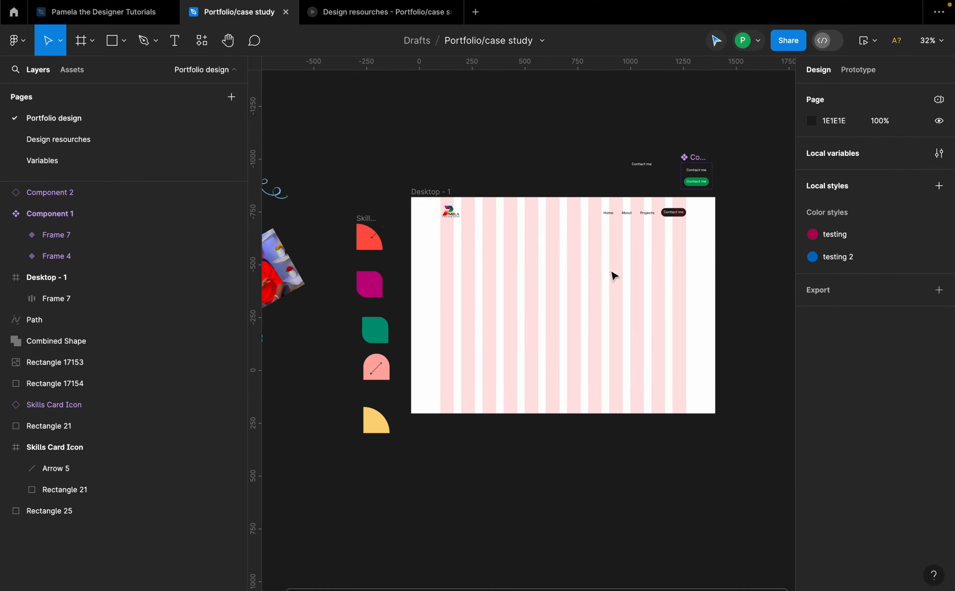
pyautogui.scroll(1, 611, 272)
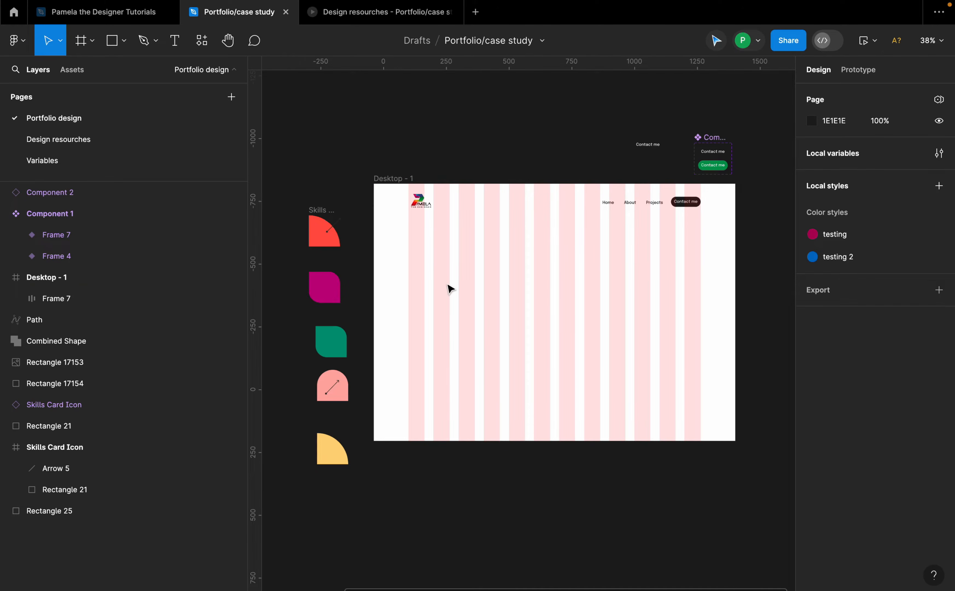
pyautogui.press('f')
pyautogui.moveTo(408, 225); pyautogui.dragTo(697, 325)
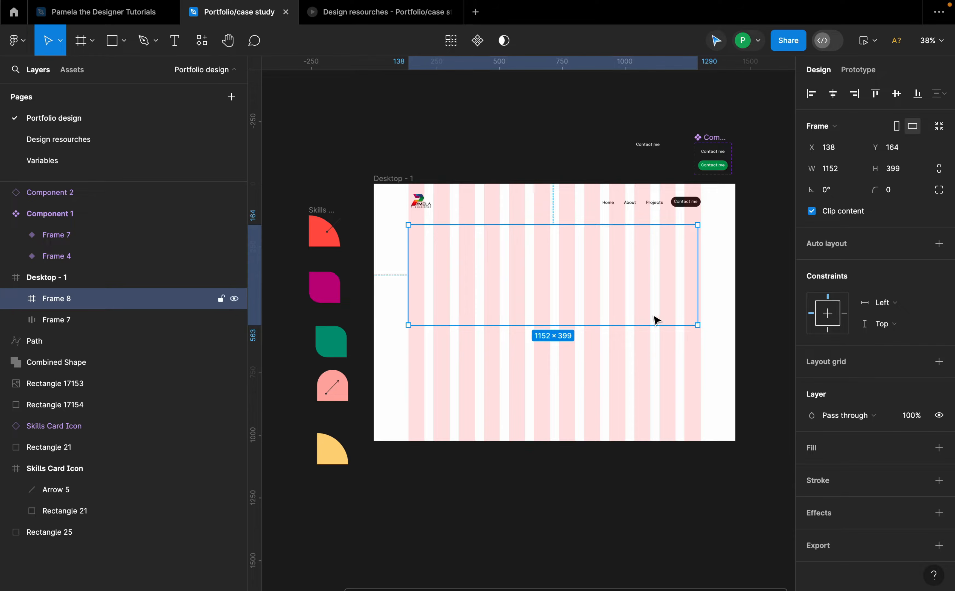
pyautogui.click(903, 173)
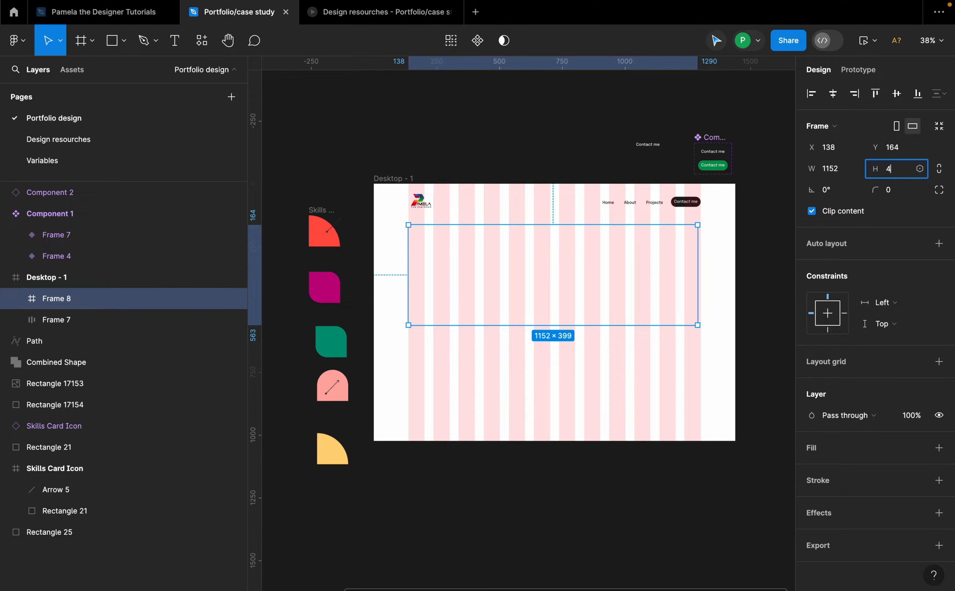
pyautogui.press('Return')
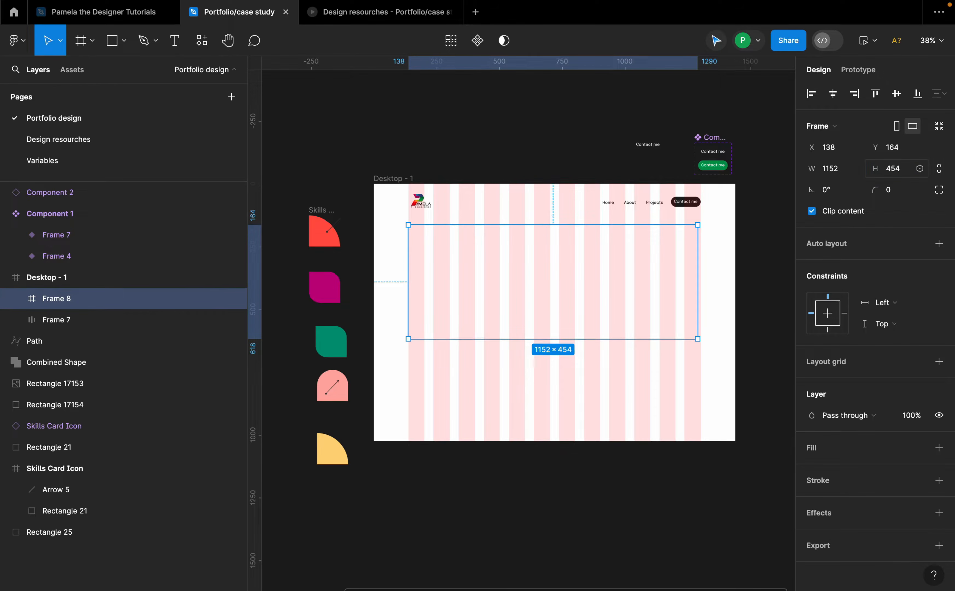
# Step: Stretch the new frame to the desktop's full 1440 width and fill it with colour B10180
pyautogui.moveTo(407, 273); pyautogui.dragTo(374, 260)
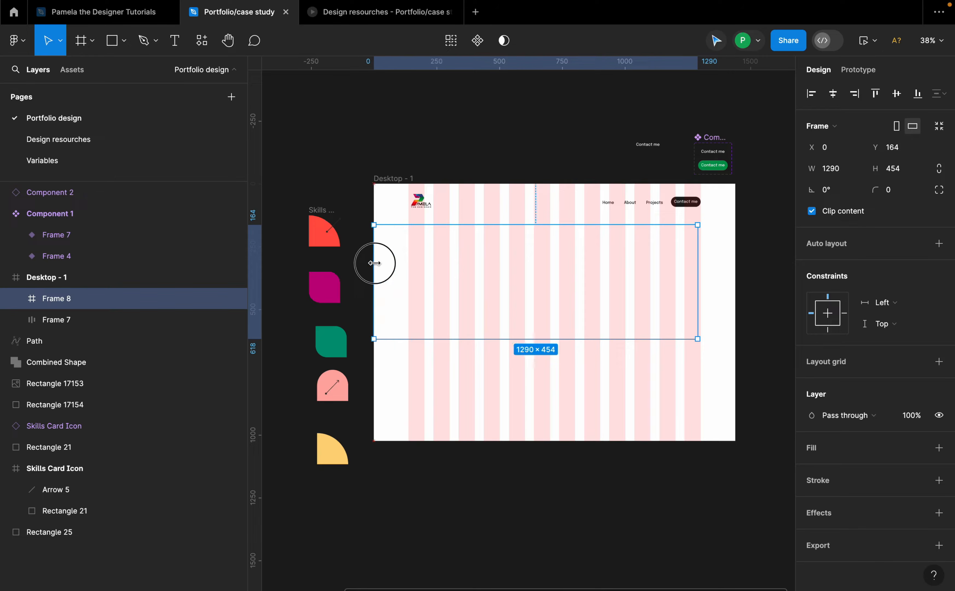
pyautogui.moveTo(694, 281); pyautogui.dragTo(732, 288)
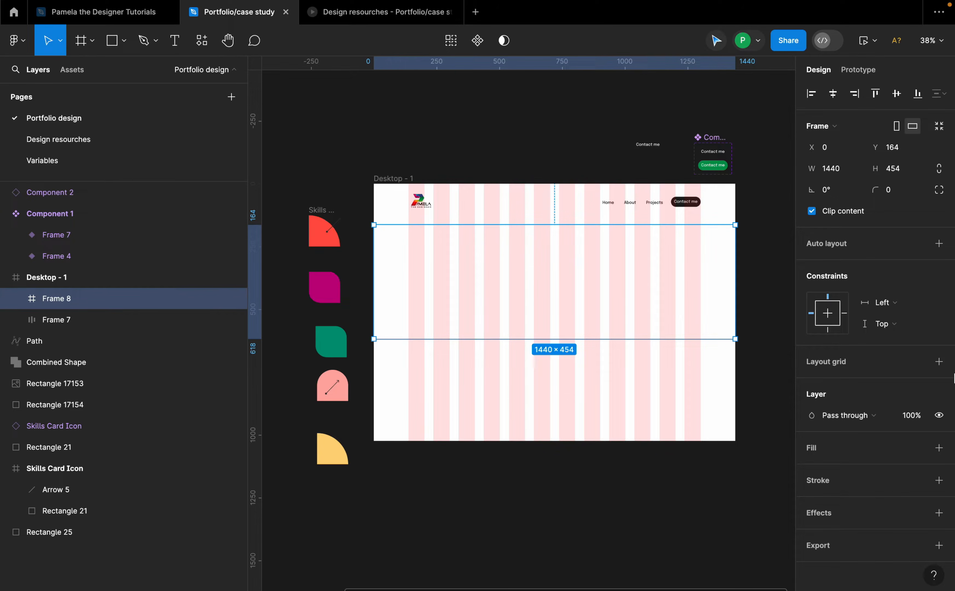
pyautogui.click(939, 447)
pyautogui.click(834, 469)
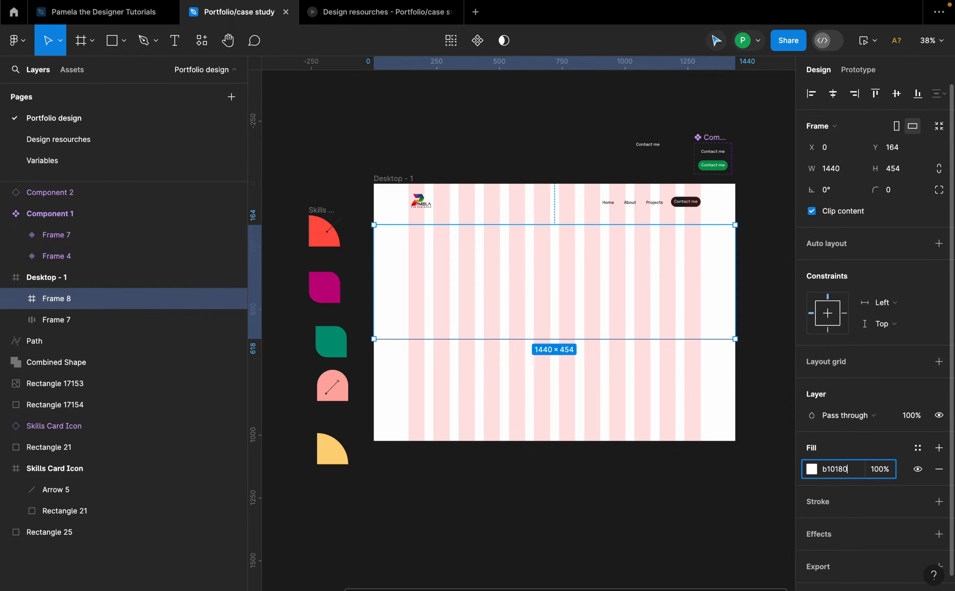
pyautogui.press('Return')
# Step: Move the tilted profile photo into the hero frame near its right edge
pyautogui.scroll(-1, 590, 345)
pyautogui.click(593, 376)
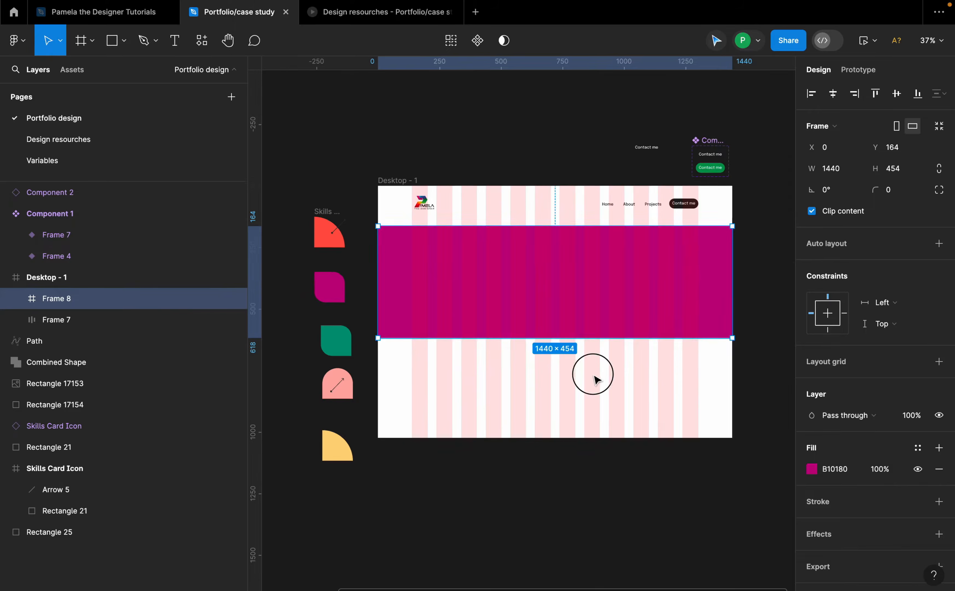
pyautogui.scroll(1, 601, 342)
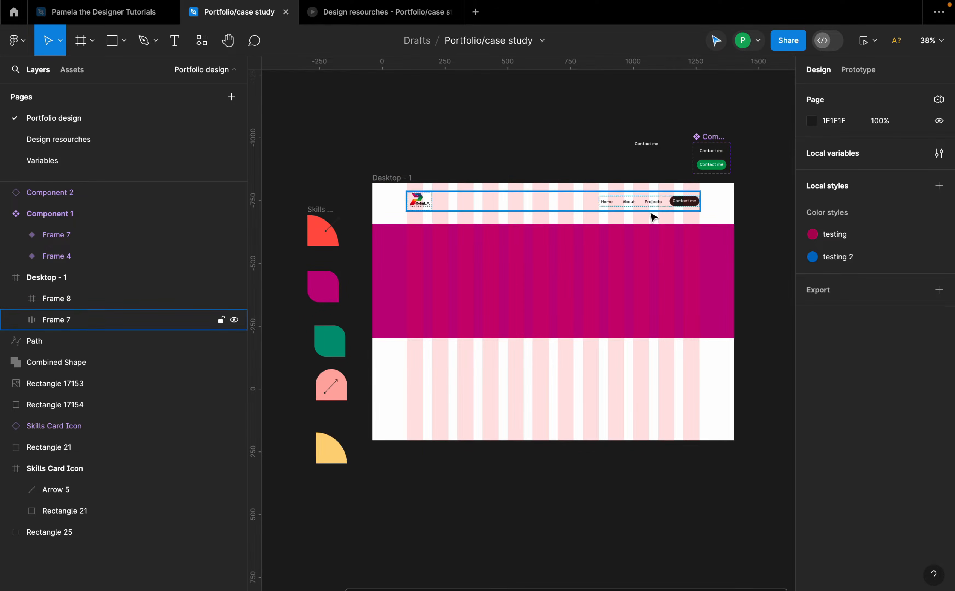
pyautogui.click(549, 293)
pyautogui.scroll(-4, 680, 284)
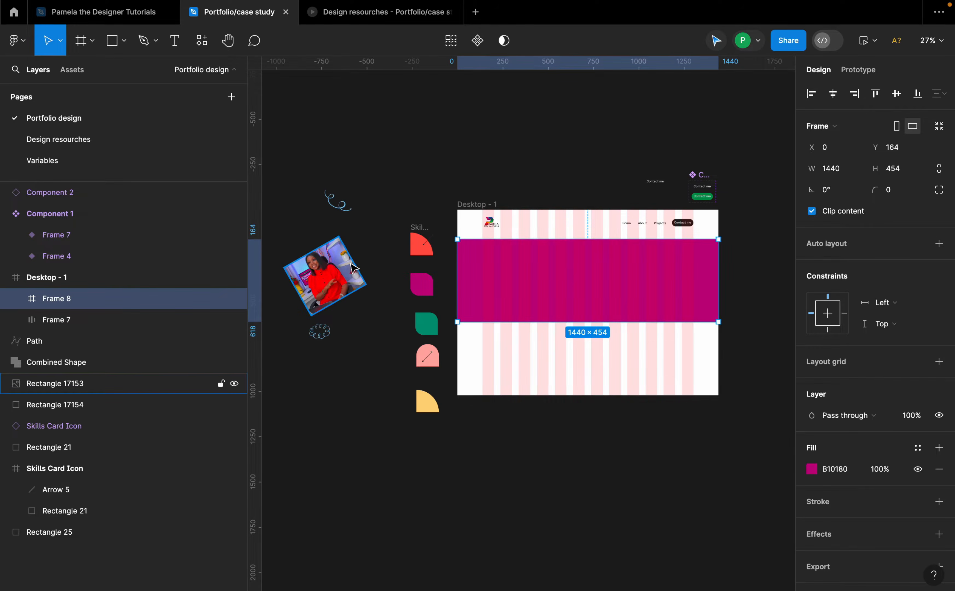
pyautogui.moveTo(326, 277); pyautogui.dragTo(665, 276)
pyautogui.scroll(5, 675, 283)
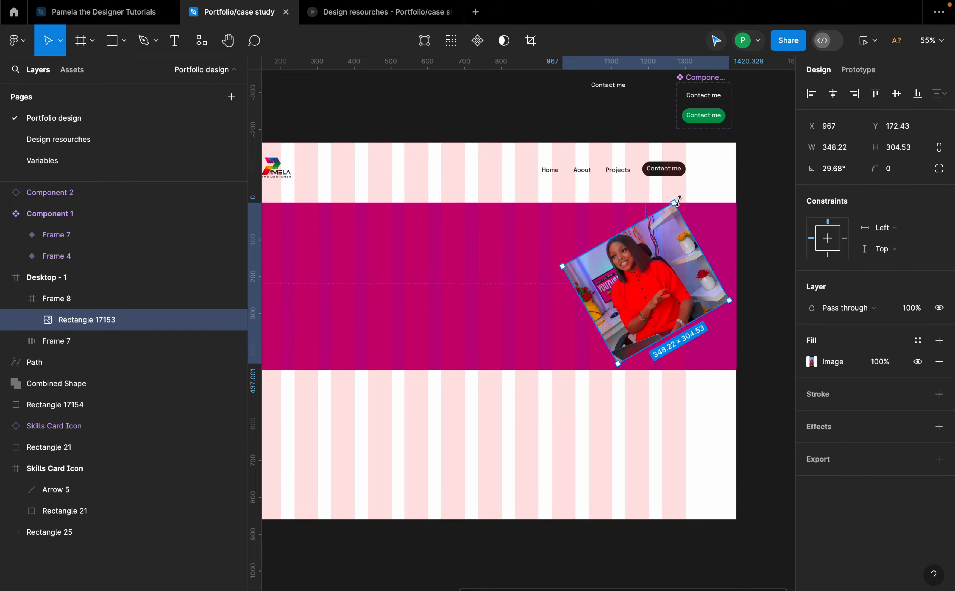
pyautogui.moveTo(676, 197); pyautogui.dragTo(648, 203)
pyautogui.hotkey('ctrl', 'z')
pyautogui.scroll(-4, 646, 331)
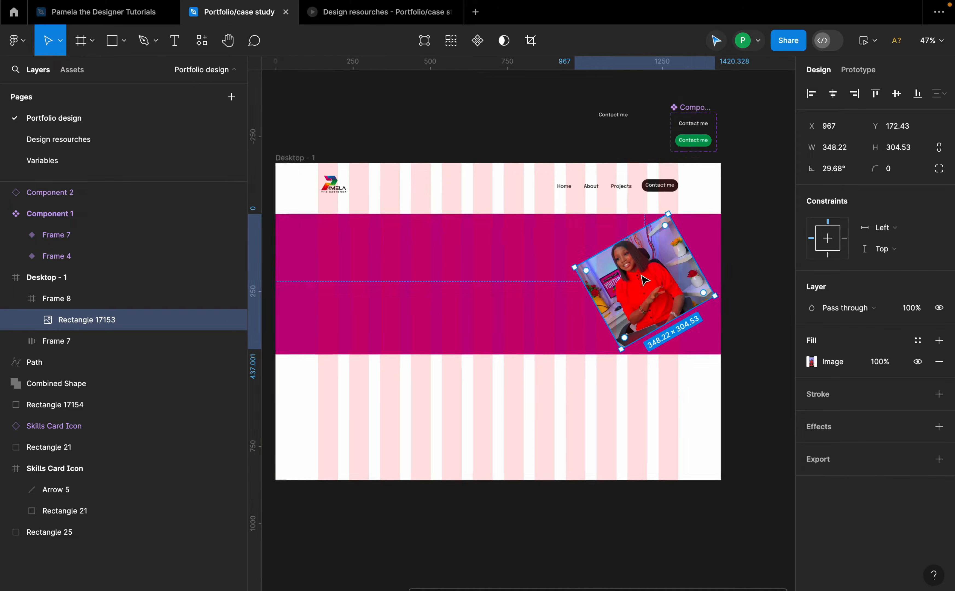
pyautogui.rightClick(638, 279)
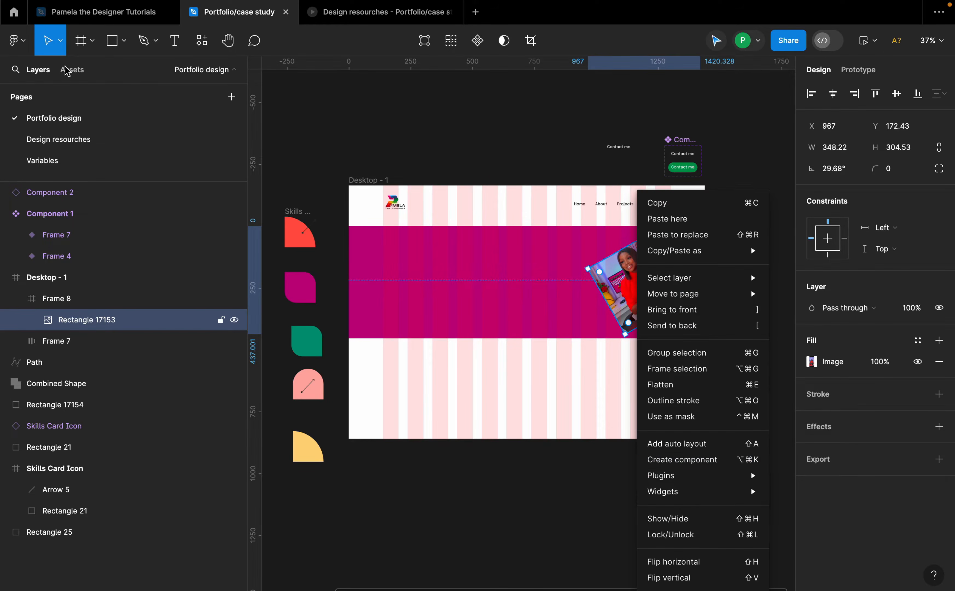
pyautogui.click(16, 40)
pyautogui.click(16, 40)
pyautogui.moveTo(47, 98)
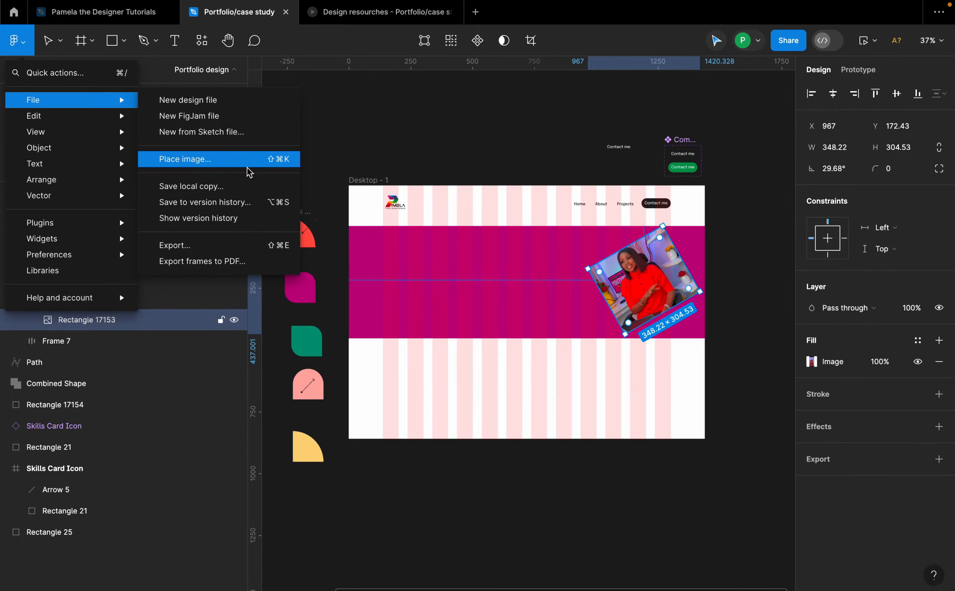
pyautogui.click(380, 134)
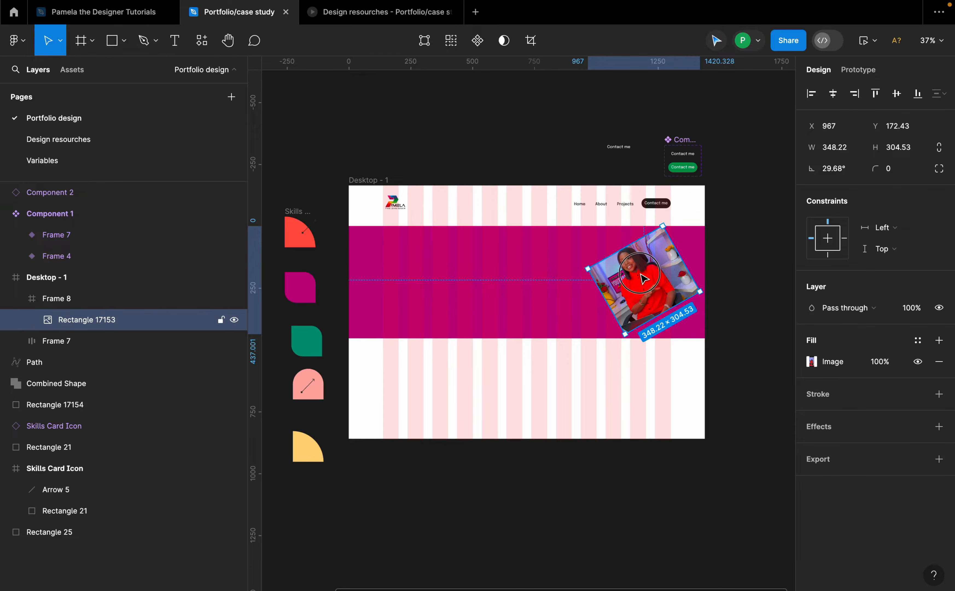
# Step: Nudge the photo slightly left and down inside the hero frame
pyautogui.moveTo(641, 274); pyautogui.dragTo(633, 277)
pyautogui.click(735, 269)
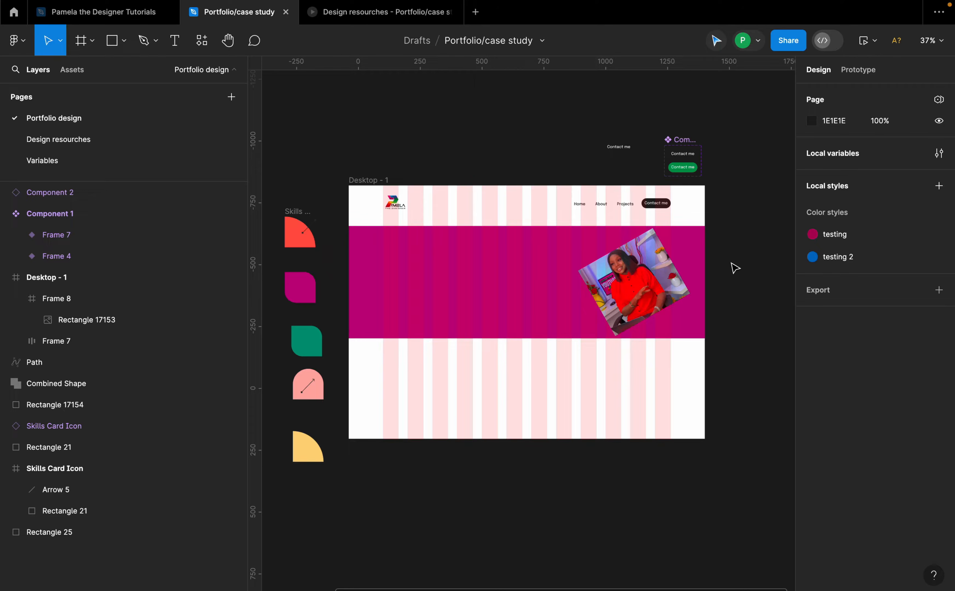
pyautogui.hscroll(-3, 711, 297)
pyautogui.scroll(-1, 710, 298)
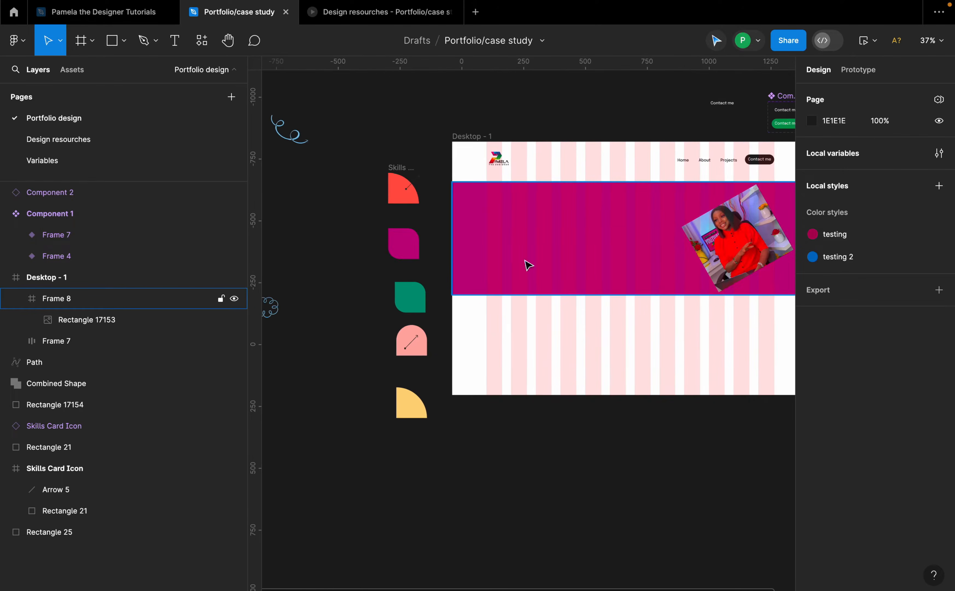
# Step: Move the looped swirl doodle into the hero frame just left of the photo
pyautogui.click(275, 312)
pyautogui.moveTo(270, 313); pyautogui.dragTo(688, 229)
pyautogui.scroll(5, 731, 243)
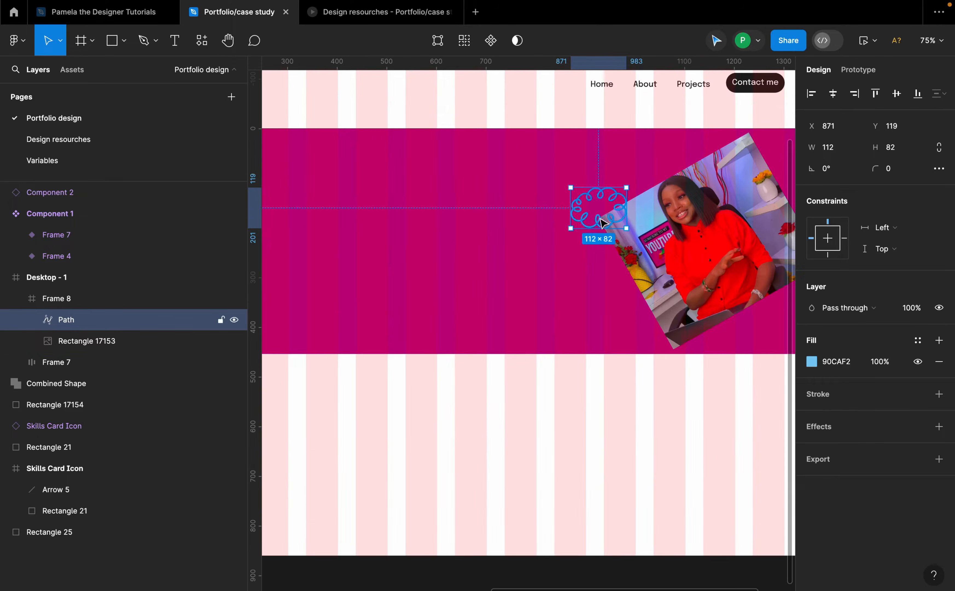
pyautogui.moveTo(603, 217); pyautogui.dragTo(605, 226)
pyautogui.scroll(-5, 663, 218)
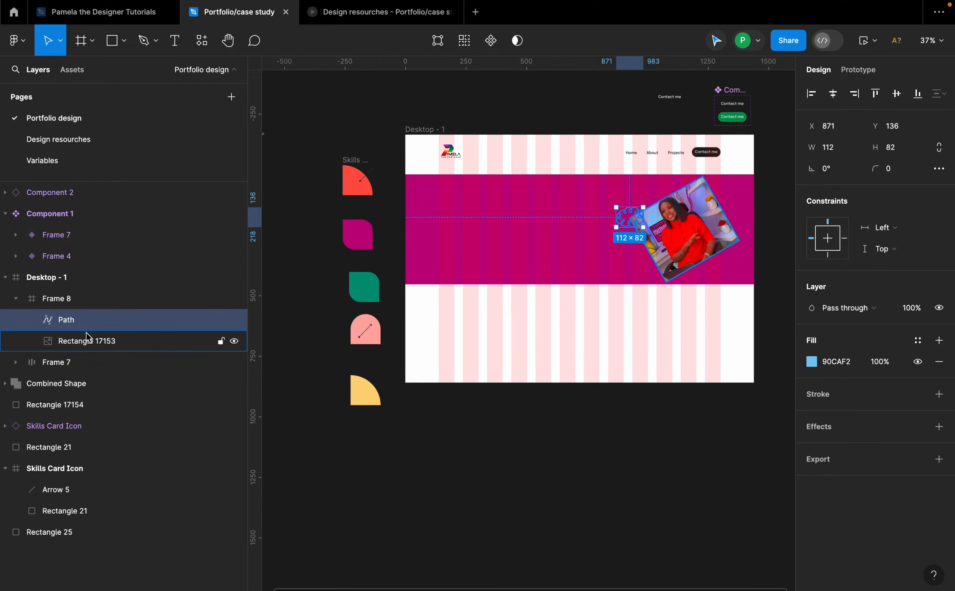
# Step: Send the swirl doodle layer behind the profile photo within the hero frame
pyautogui.moveTo(88, 320); pyautogui.dragTo(90, 352)
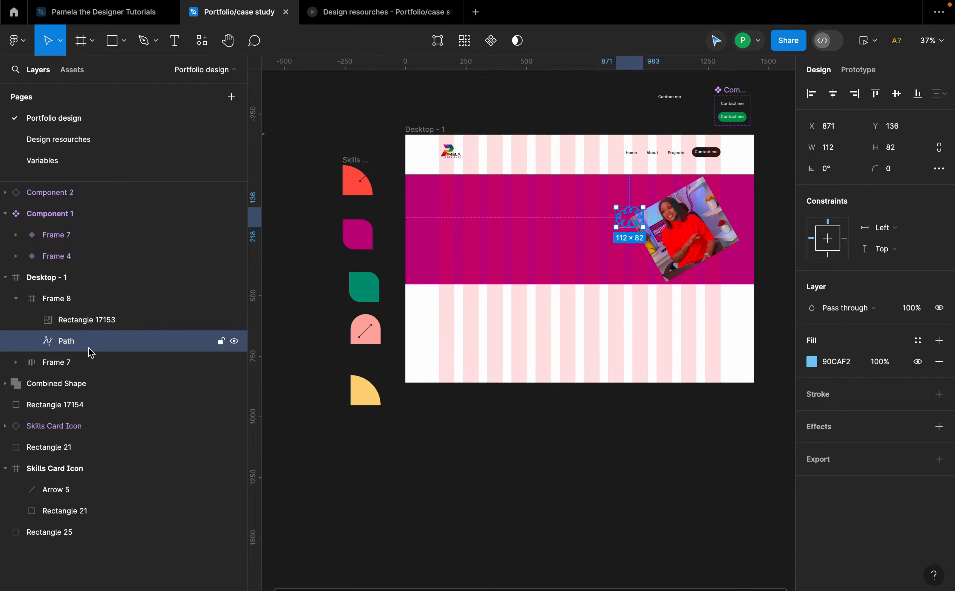
pyautogui.click(749, 216)
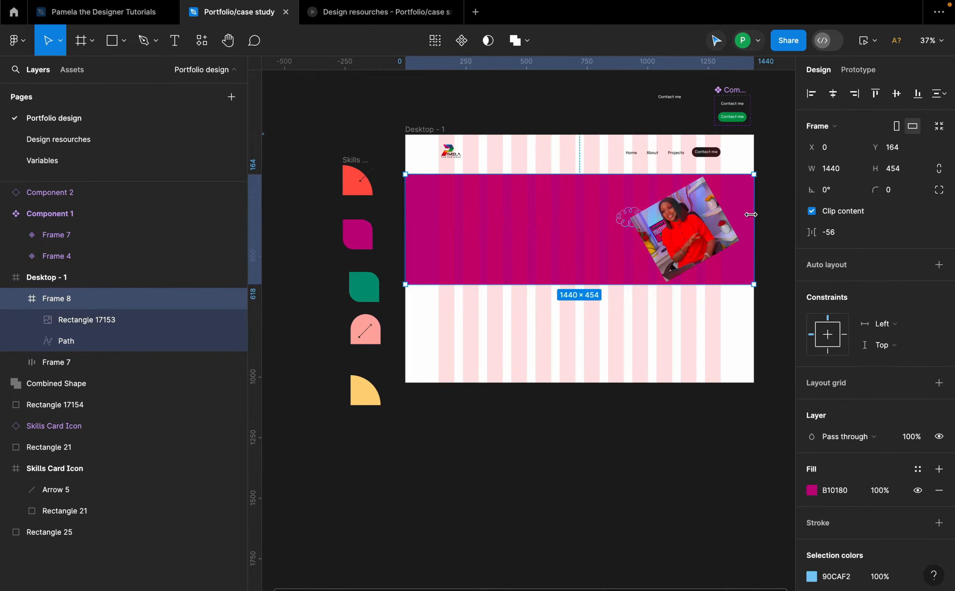
pyautogui.scroll(5, 757, 222)
pyautogui.scroll(-3, 757, 221)
pyautogui.scroll(-3, 473, 249)
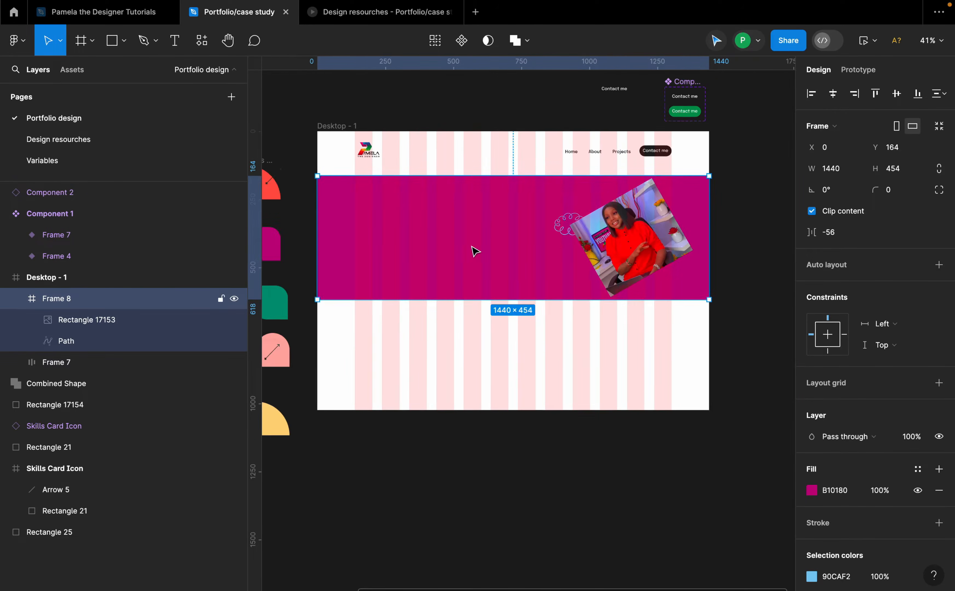
pyautogui.scroll(5, 404, 204)
pyautogui.scroll(-3, 404, 203)
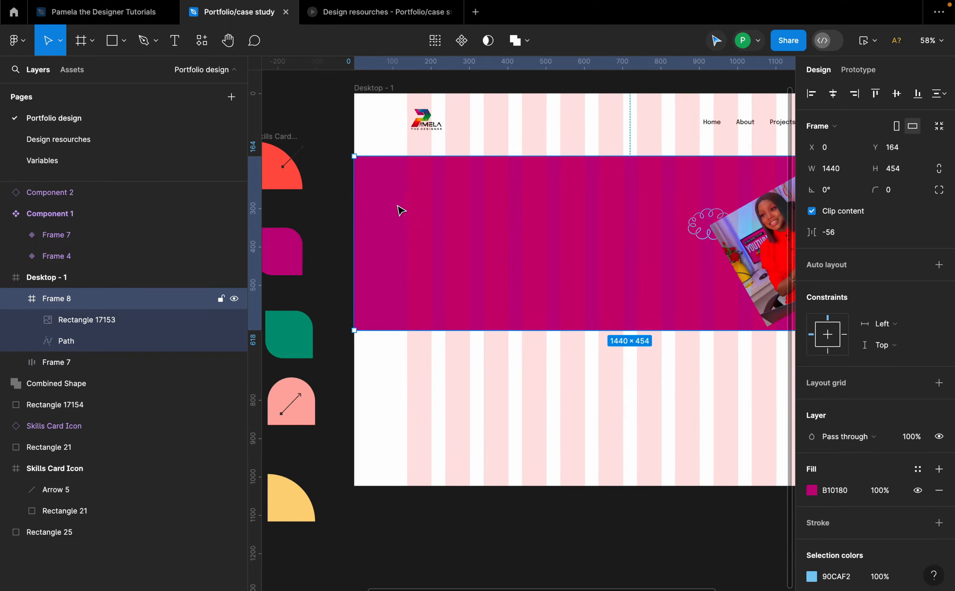
# Step: Add a text line reading "Hi, I am" followed by the designer's name in the hero's upper left
pyautogui.press('t')
pyautogui.click(411, 205)
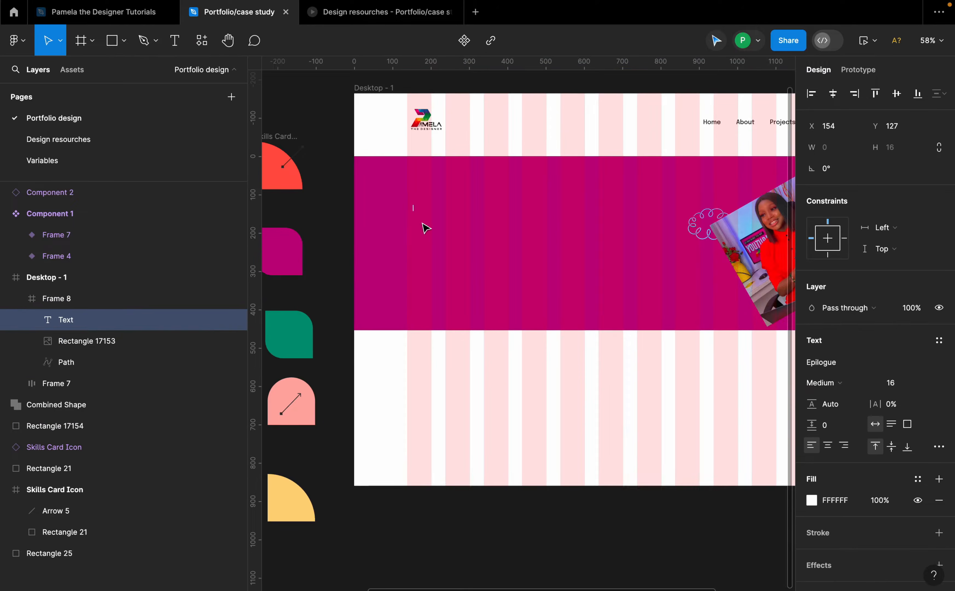
pyautogui.write('Hi, I am')
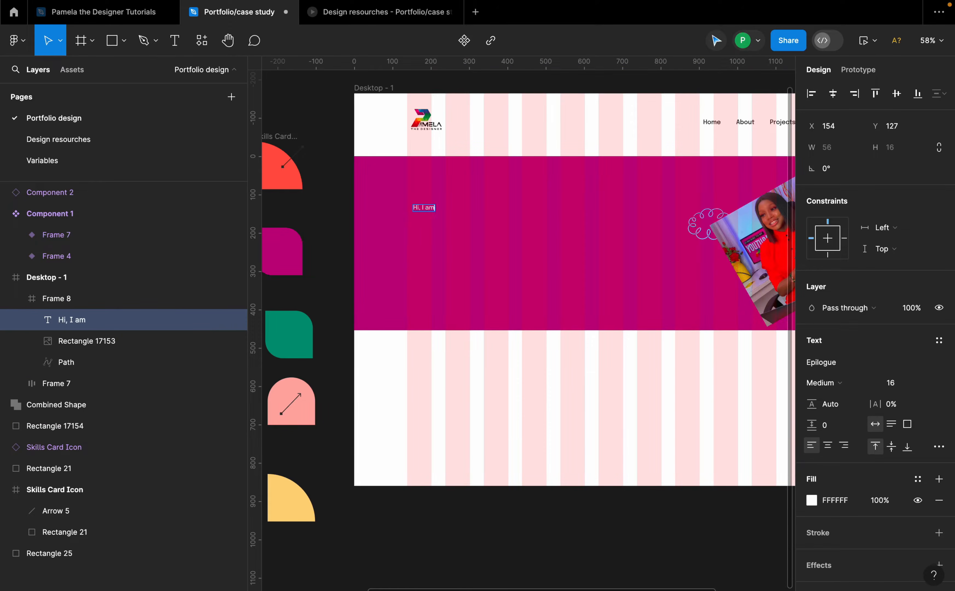
pyautogui.write(' Pamela')
# Step: Undo the accidental frame shift and nudge the greeting text to about X 138, Y 104
pyautogui.click(450, 226)
pyautogui.scroll(2, 451, 227)
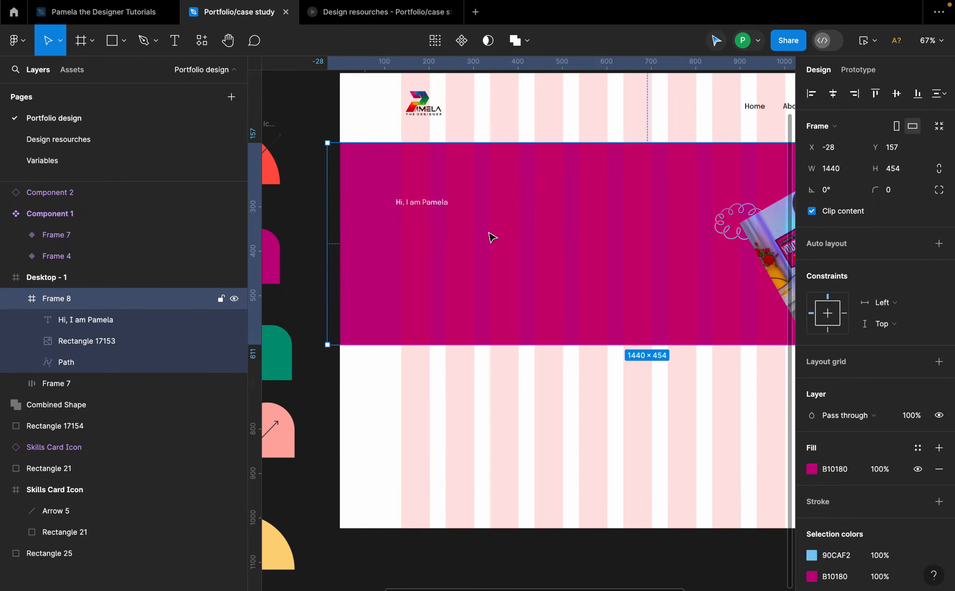
pyautogui.press('super+z')
pyautogui.scroll(-2, 406, 232)
pyautogui.moveTo(429, 212); pyautogui.dragTo(426, 207)
pyautogui.click(849, 361)
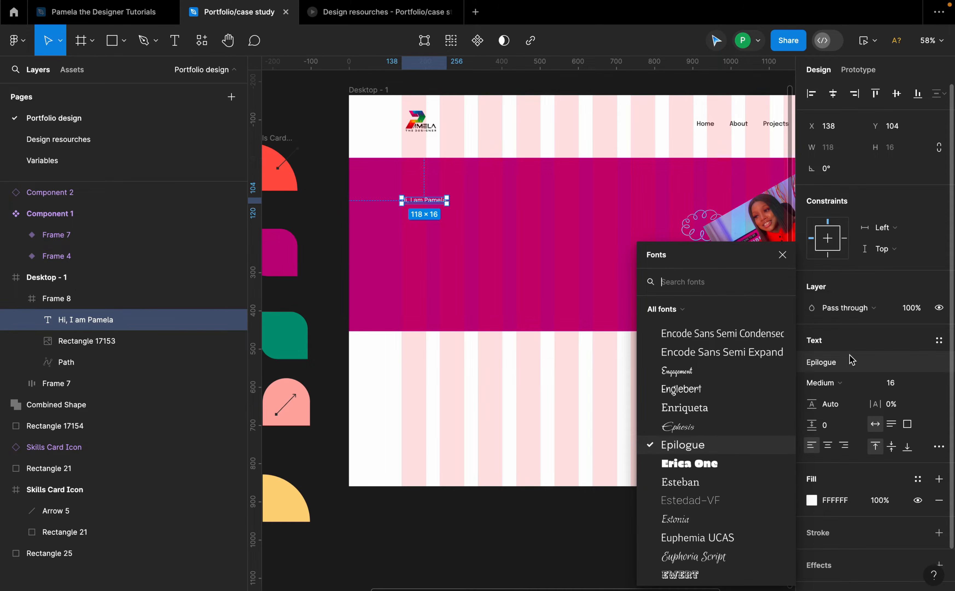
pyautogui.write('ami')
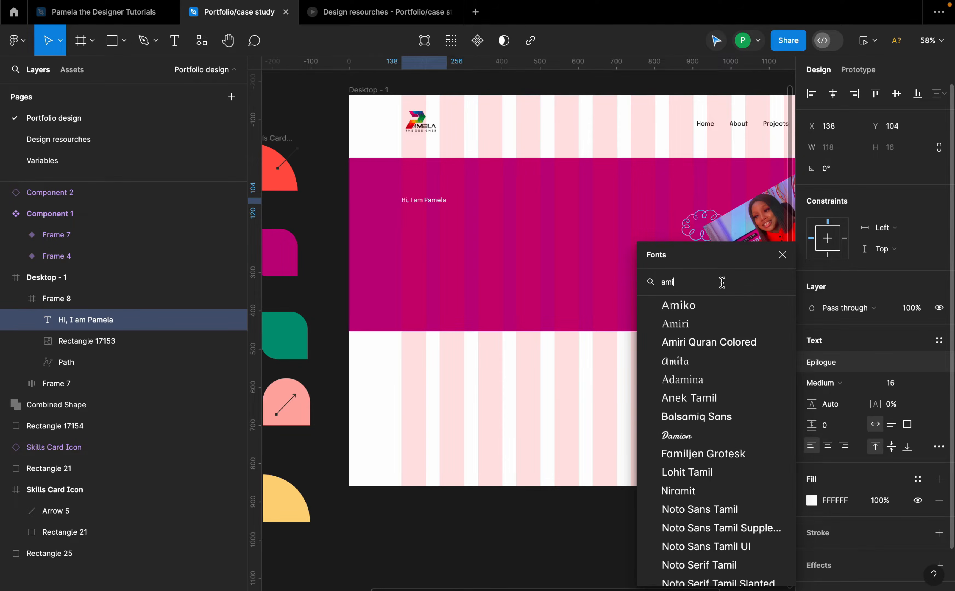
pyautogui.write('s')
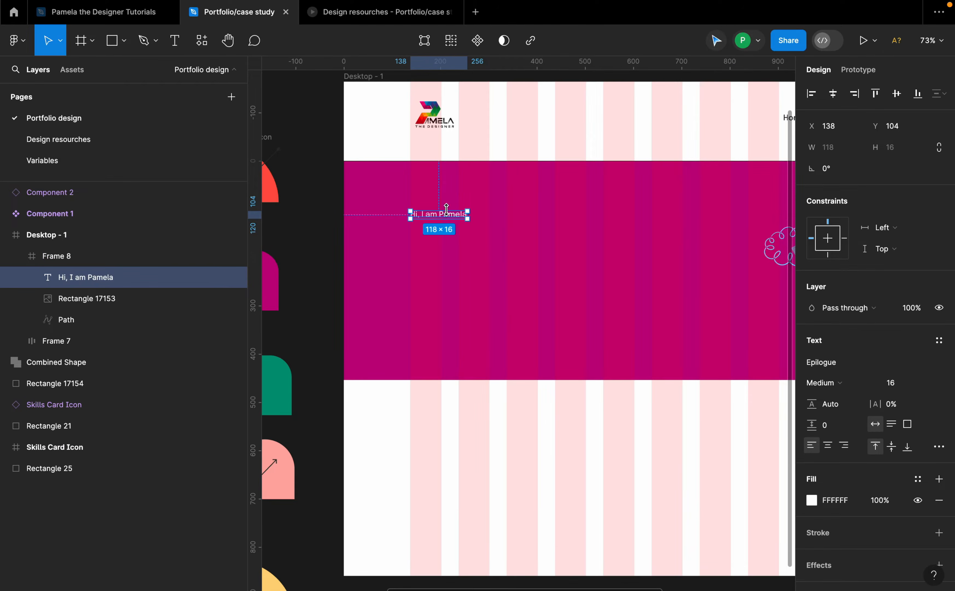
pyautogui.scroll(1, 446, 209)
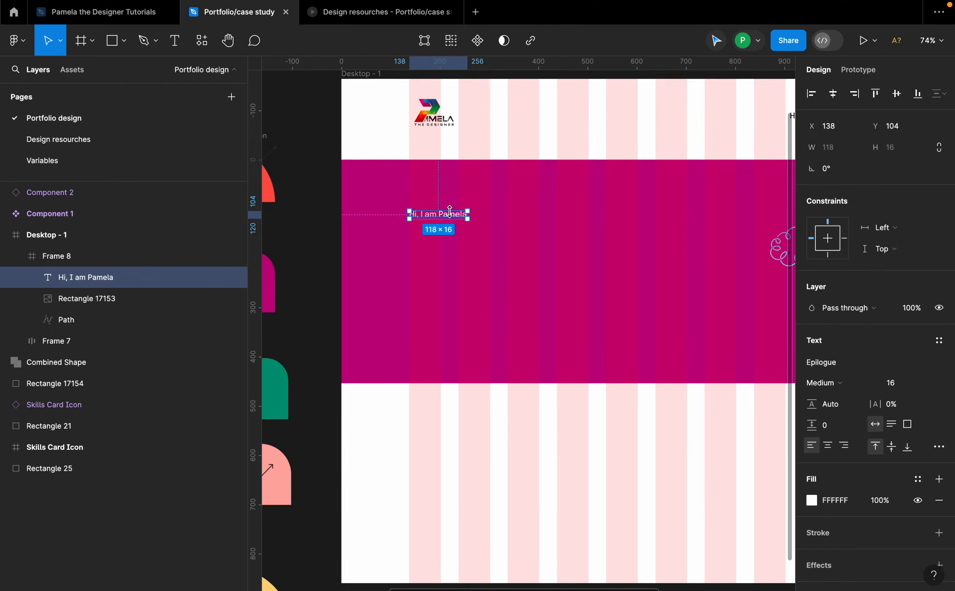
# Step: Set the greeting text's font to Annie Use Your Telescope
pyautogui.click(840, 362)
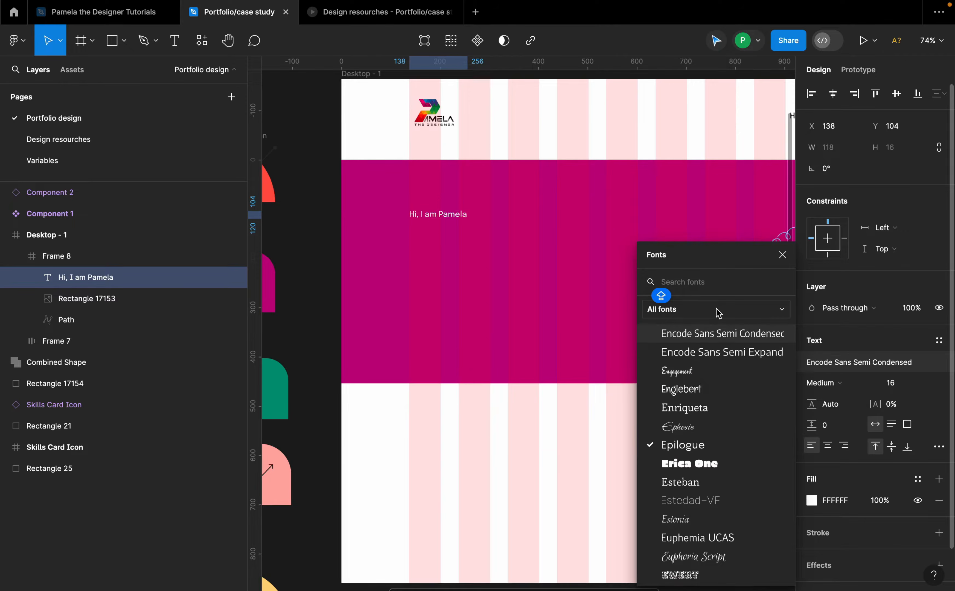
pyautogui.write('ANNI')
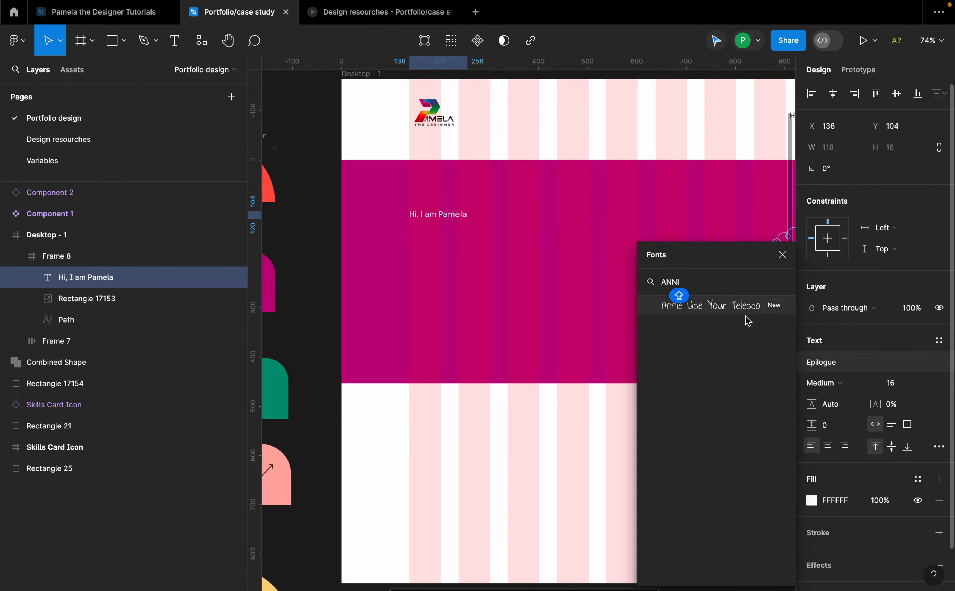
pyautogui.click(738, 306)
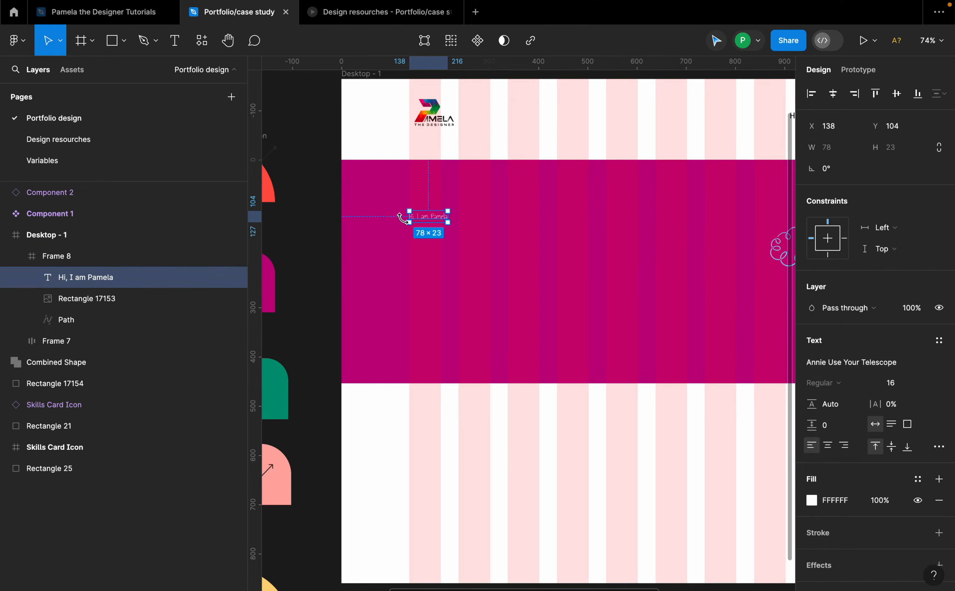
# Step: Set the greeting text's font size to 96
pyautogui.scroll(5, 416, 218)
pyautogui.click(896, 383)
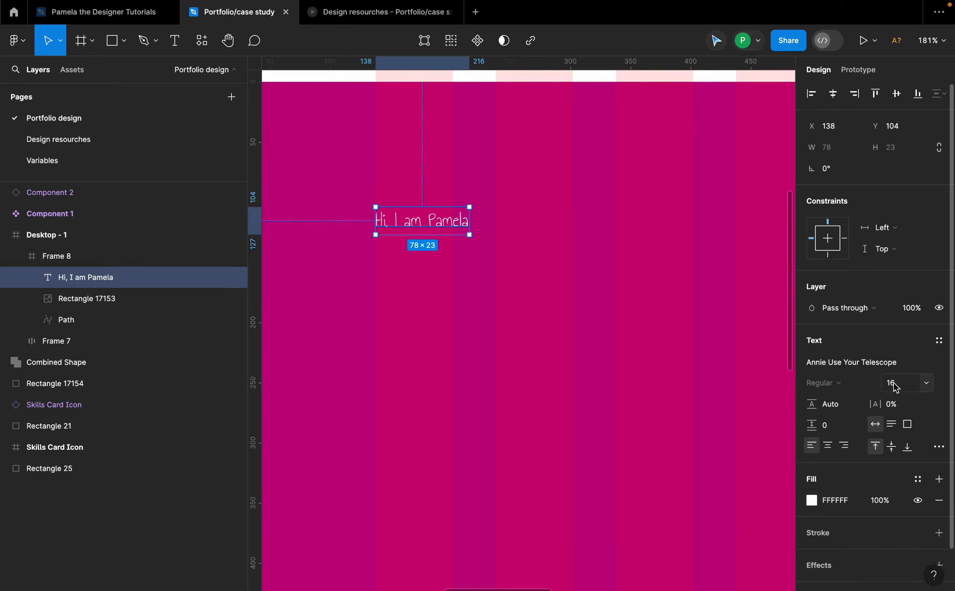
pyautogui.write('96')
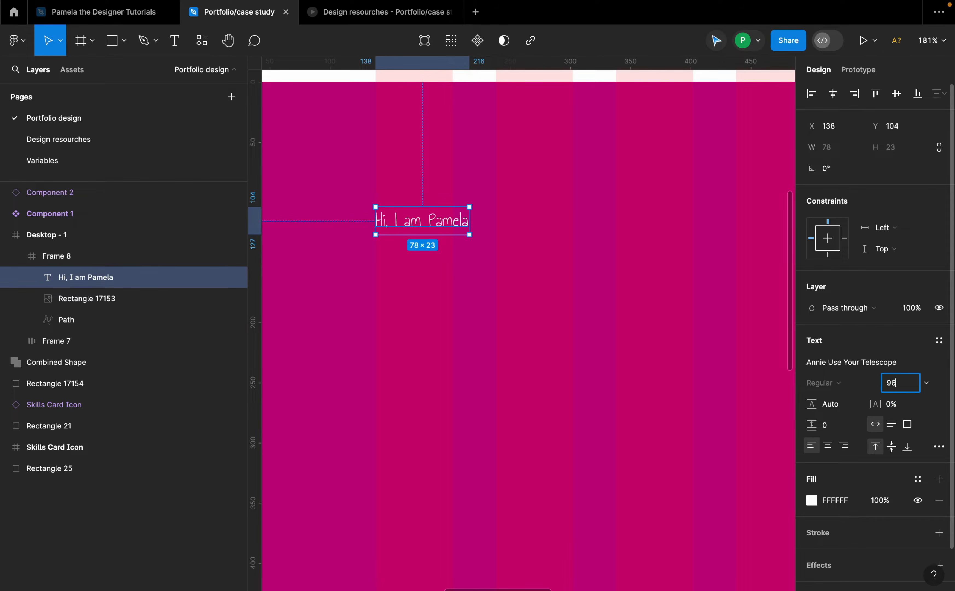
pyautogui.press('Return')
# Step: Add a second text line reading "A senior Product designer" below the greeting inside the hero
pyautogui.scroll(-10, 523, 314)
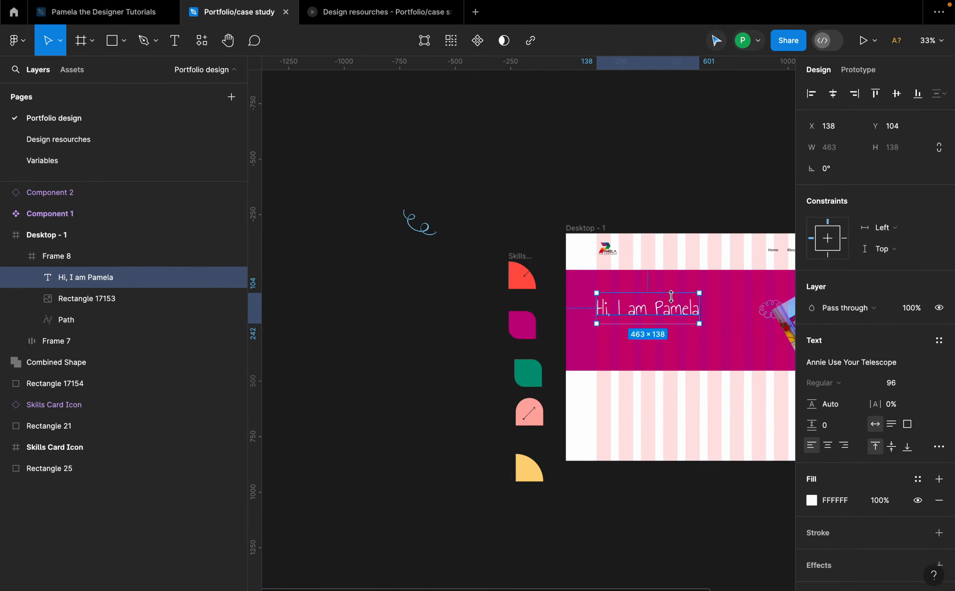
pyautogui.scroll(3, 581, 296)
pyautogui.moveTo(548, 318); pyautogui.dragTo(504, 295)
pyautogui.scroll(3, 599, 292)
pyautogui.scroll(-2, 487, 335)
pyautogui.click(497, 388)
pyautogui.press('t')
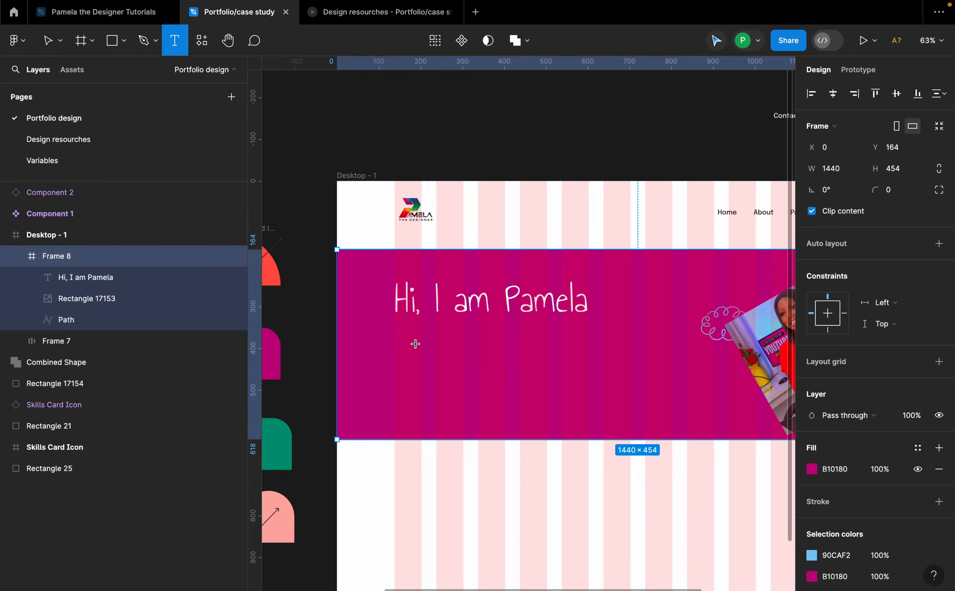
pyautogui.click(415, 344)
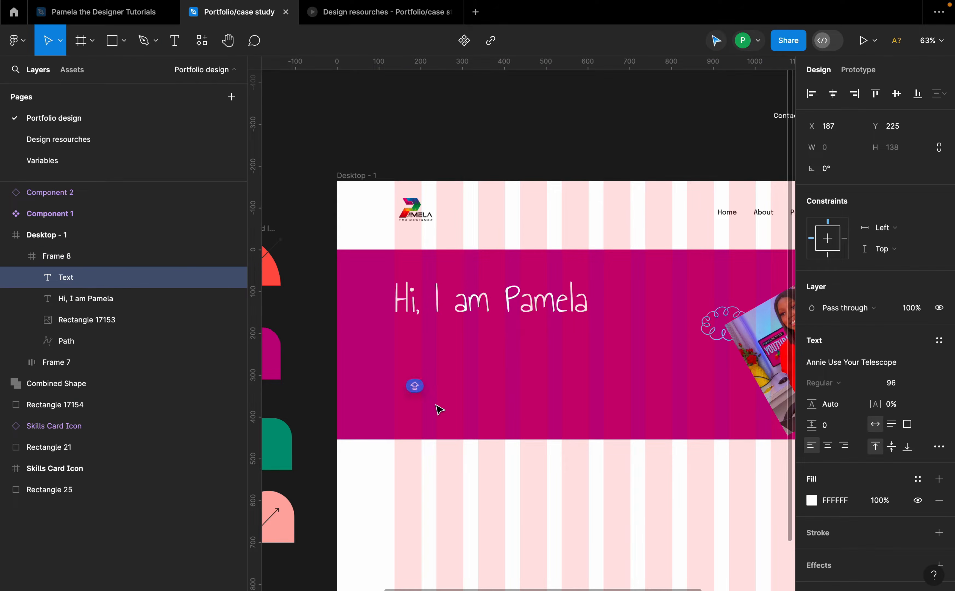
pyautogui.write('A ')
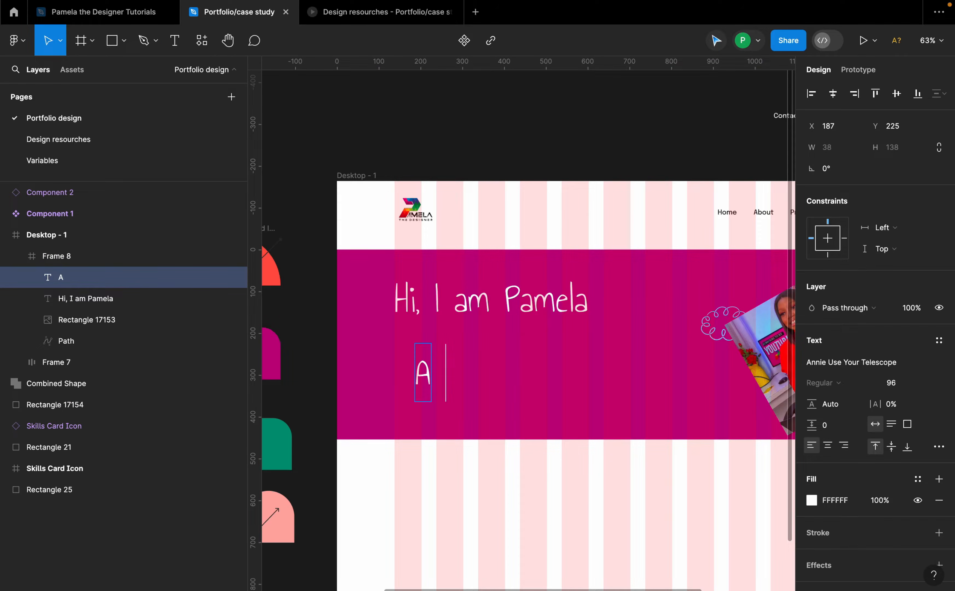
pyautogui.write('senior')
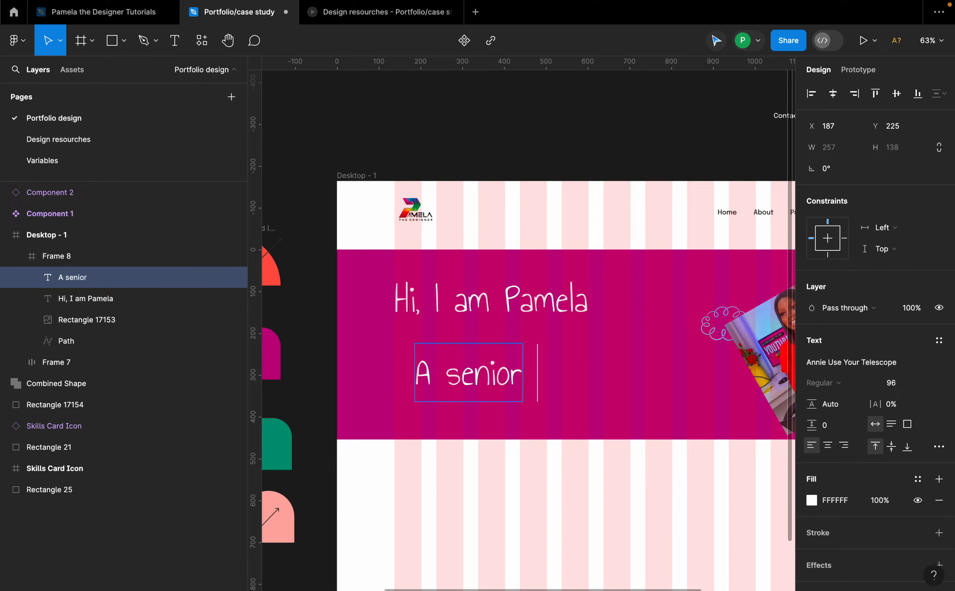
pyautogui.write(' Prody')
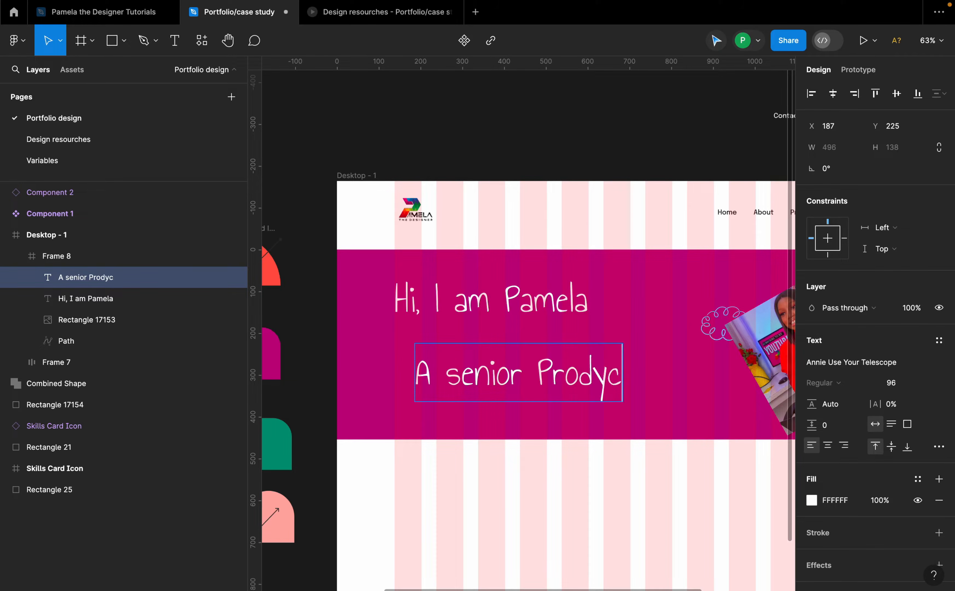
pyautogui.press('BackSpace')
pyautogui.write('uct d')
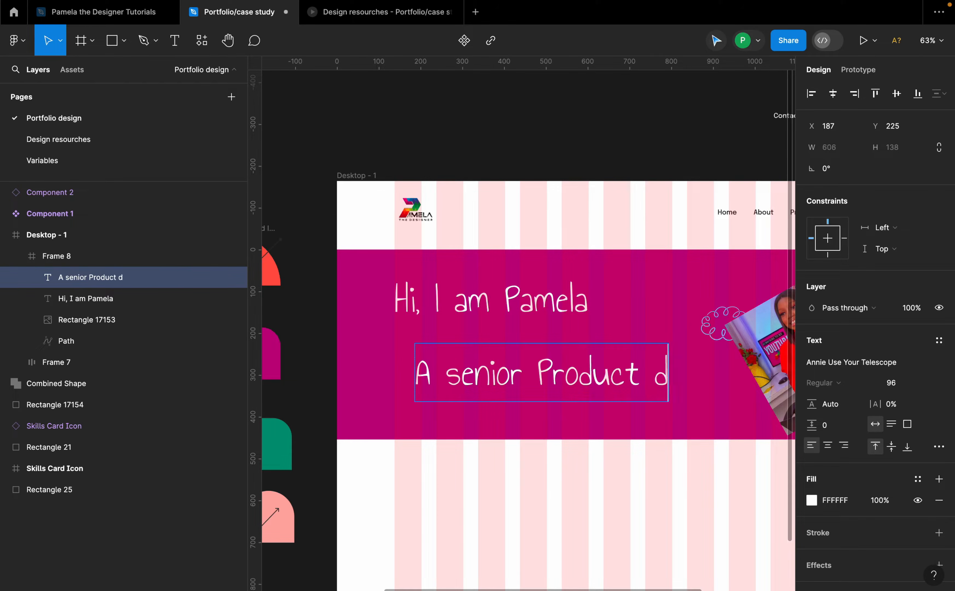
pyautogui.write('esigner')
pyautogui.press('Escape')
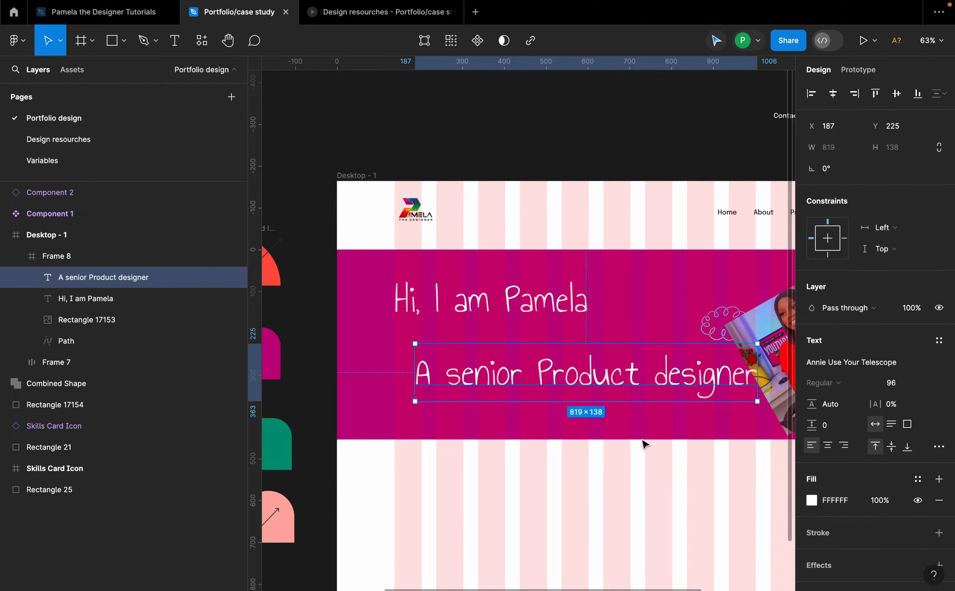
# Step: Set the subtitle's font to Epilogue at size 20
pyautogui.click(846, 362)
pyautogui.write('epo')
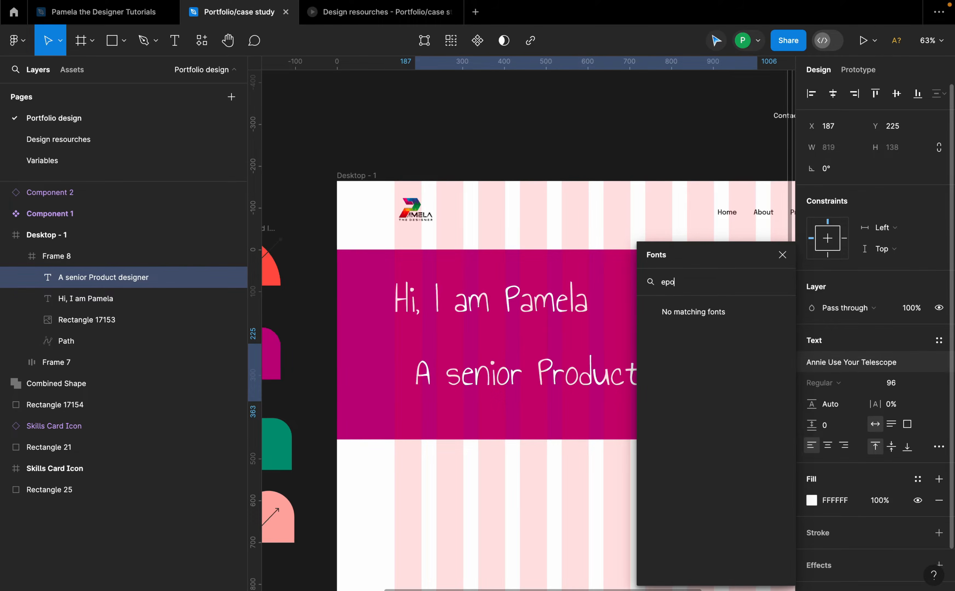
pyautogui.press('BackSpace')
pyautogui.write('i')
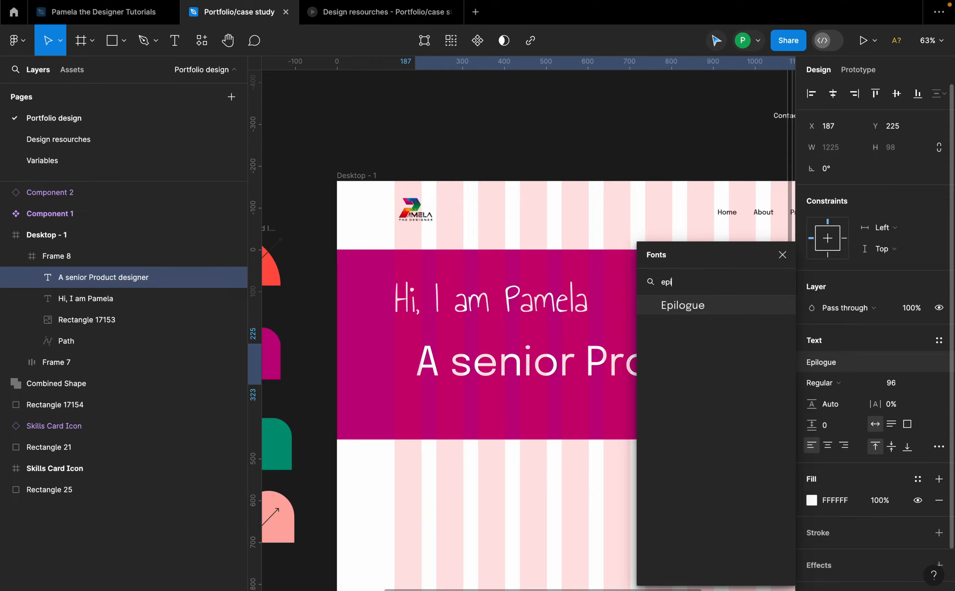
pyautogui.click(696, 314)
pyautogui.click(921, 386)
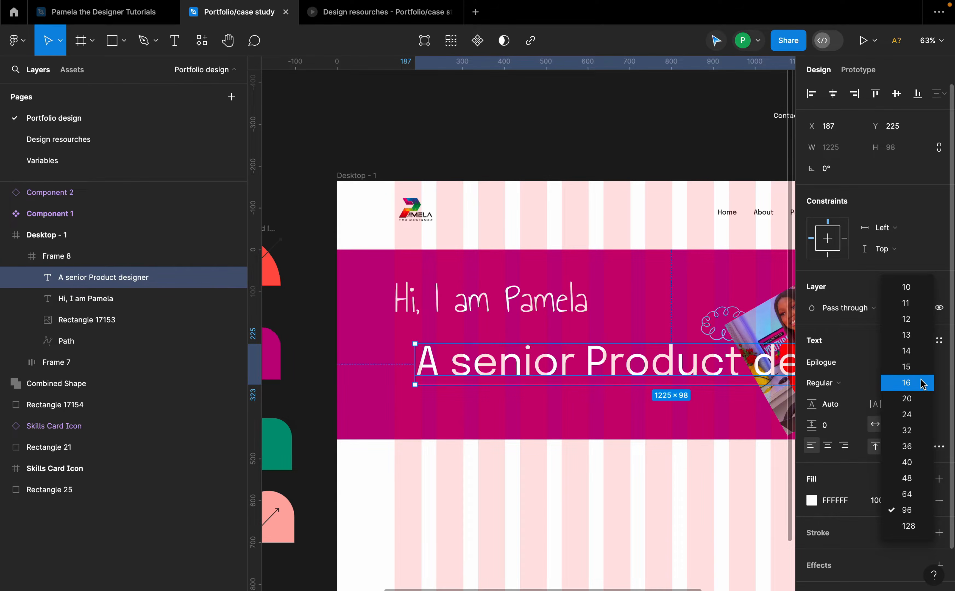
pyautogui.click(918, 395)
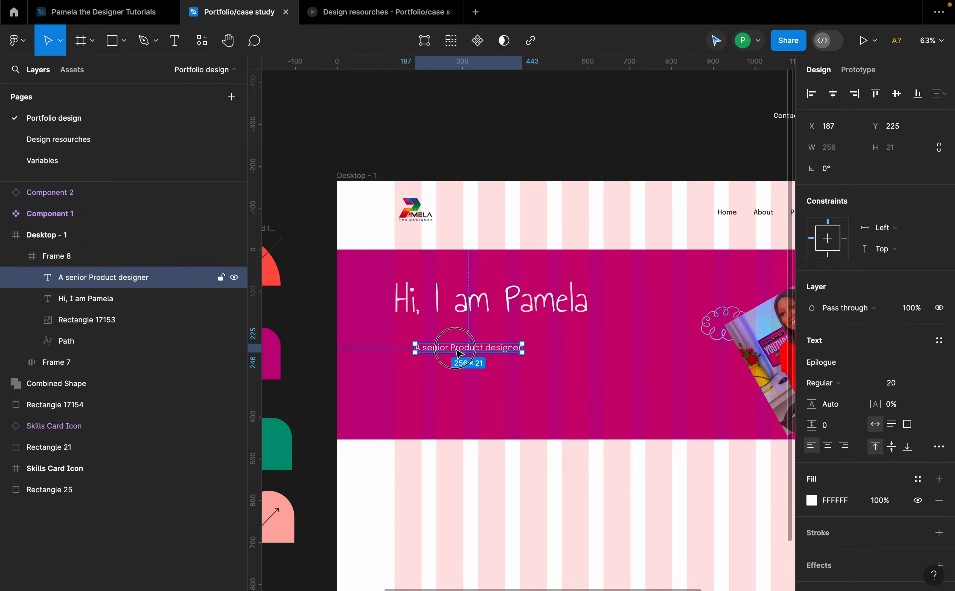
# Step: Move the subtitle up under the greeting's left edge and set its weight to Medium
pyautogui.moveTo(457, 345); pyautogui.dragTo(436, 334)
pyautogui.click(828, 385)
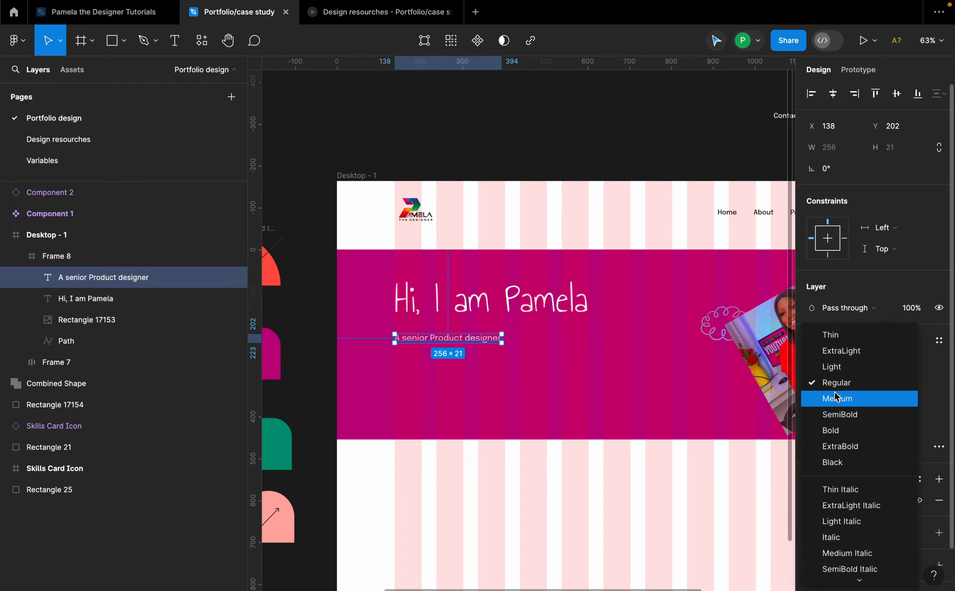
pyautogui.click(836, 399)
# Step: Set the subtitle's font size to 24
pyautogui.scroll(6, 555, 358)
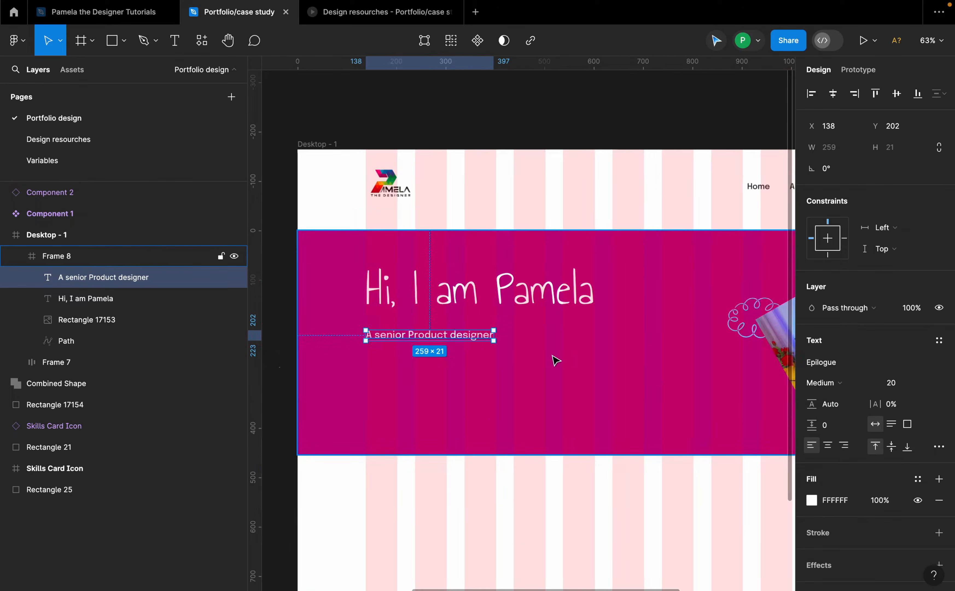
pyautogui.click(905, 384)
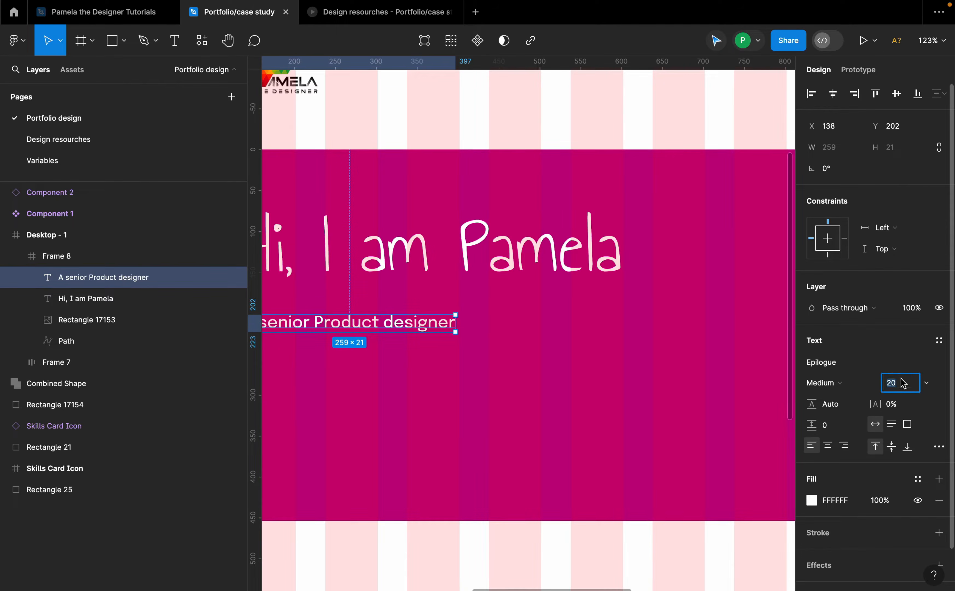
pyautogui.press('Return')
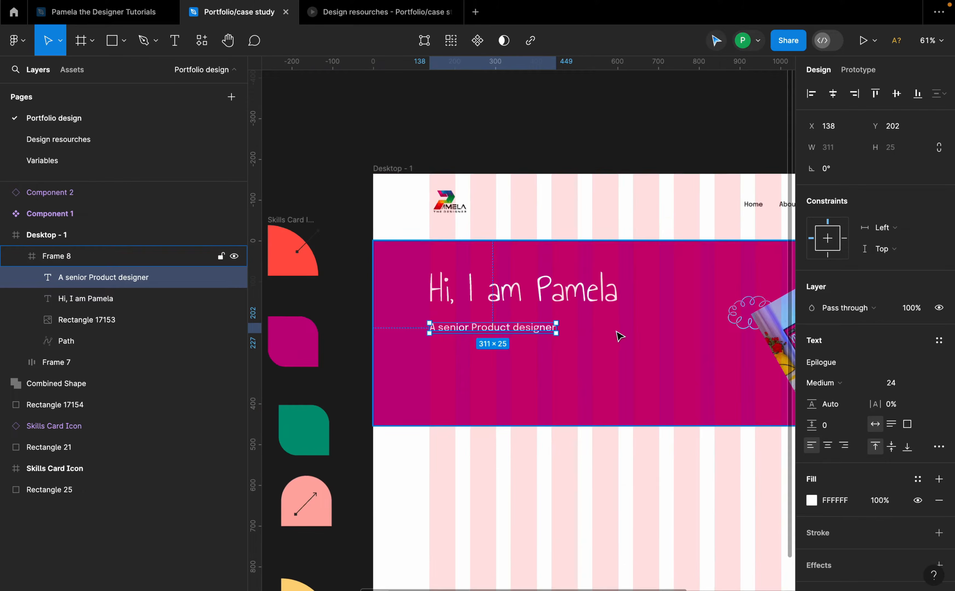
# Step: Extend the subtitle to read "A senior Product Designer Tech Creator Lawyer"
pyautogui.scroll(-3, 618, 332)
pyautogui.doubleClick(557, 324)
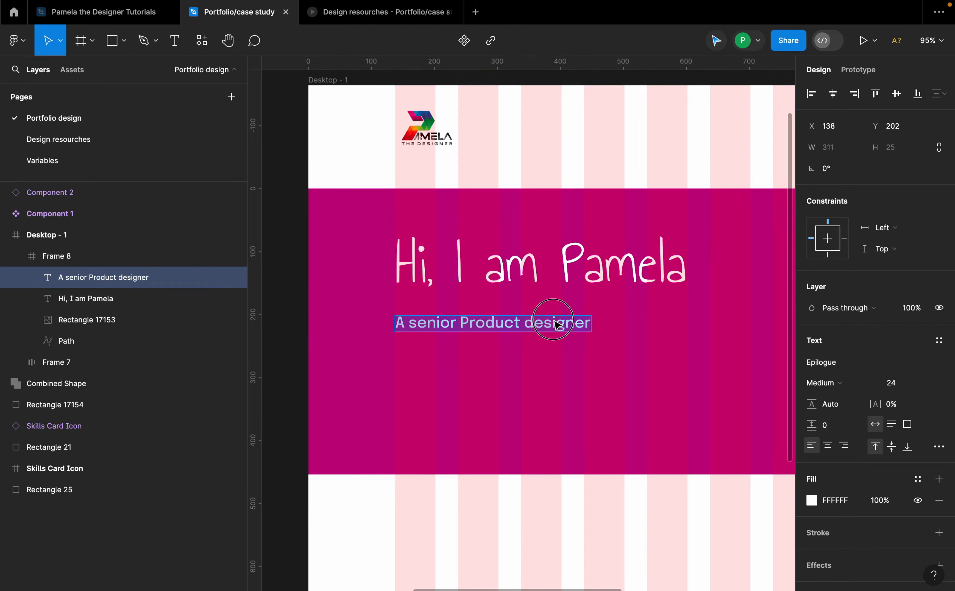
pyautogui.click(592, 327)
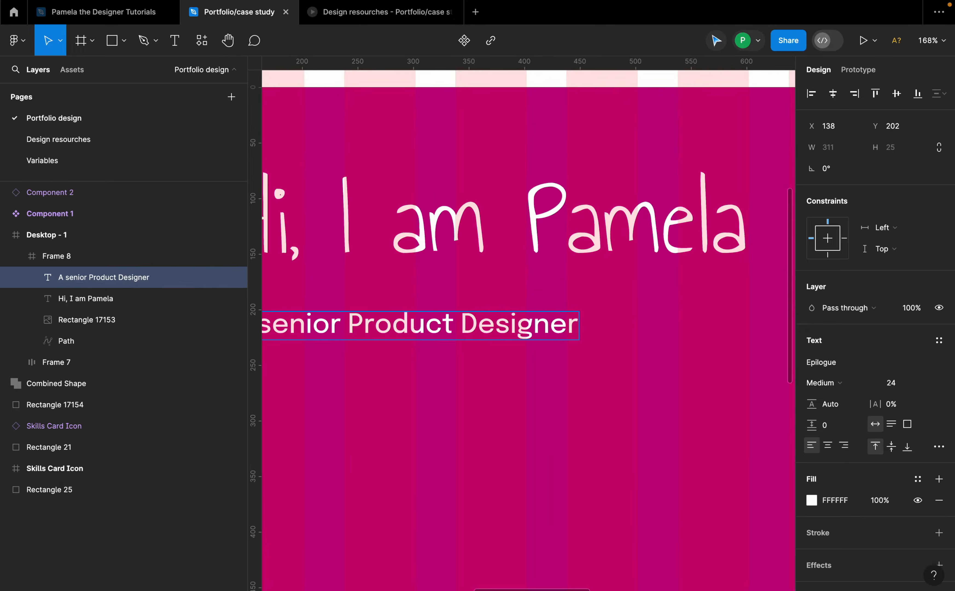
pyautogui.write('Tech')
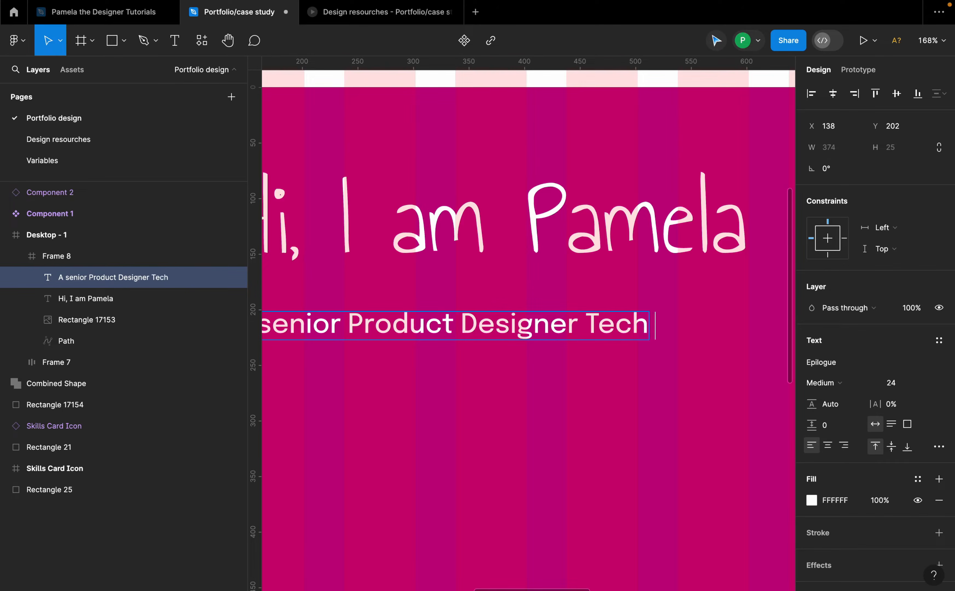
pyautogui.write(' Creator Lawyer')
pyautogui.scroll(-3, 575, 324)
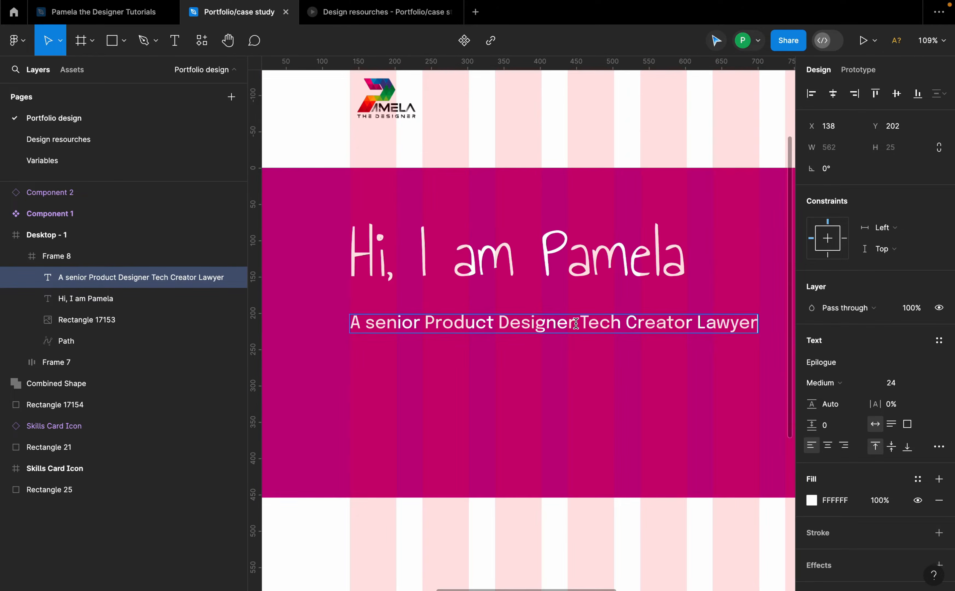
# Step: Extend the subtitle with the words "Mentor Enterprenuer"
pyautogui.write('Men')
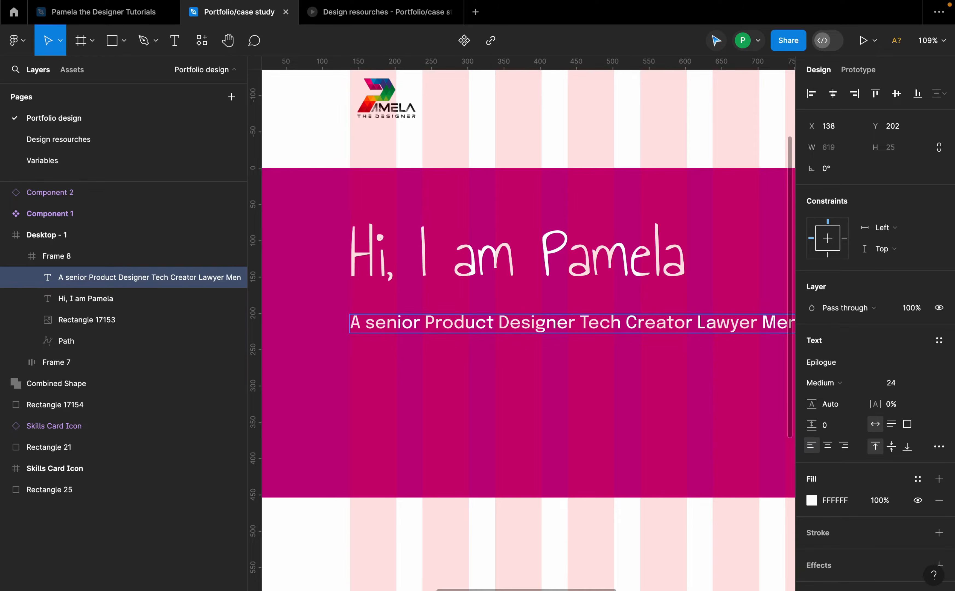
pyautogui.write('tor Entre')
pyautogui.scroll(-2, 527, 329)
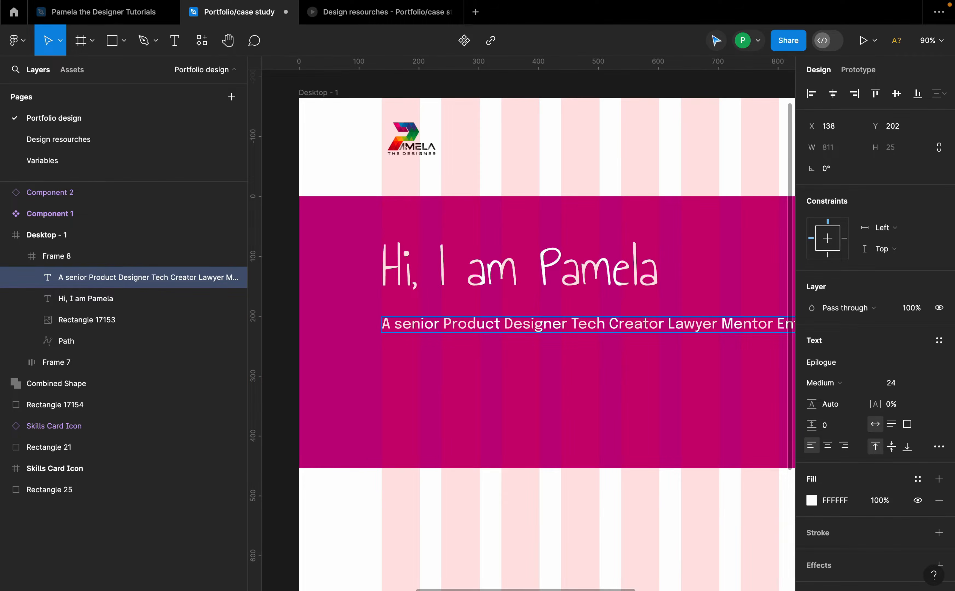
pyautogui.scroll(-5, 548, 343)
pyautogui.click(637, 390)
pyautogui.scroll(4, 736, 342)
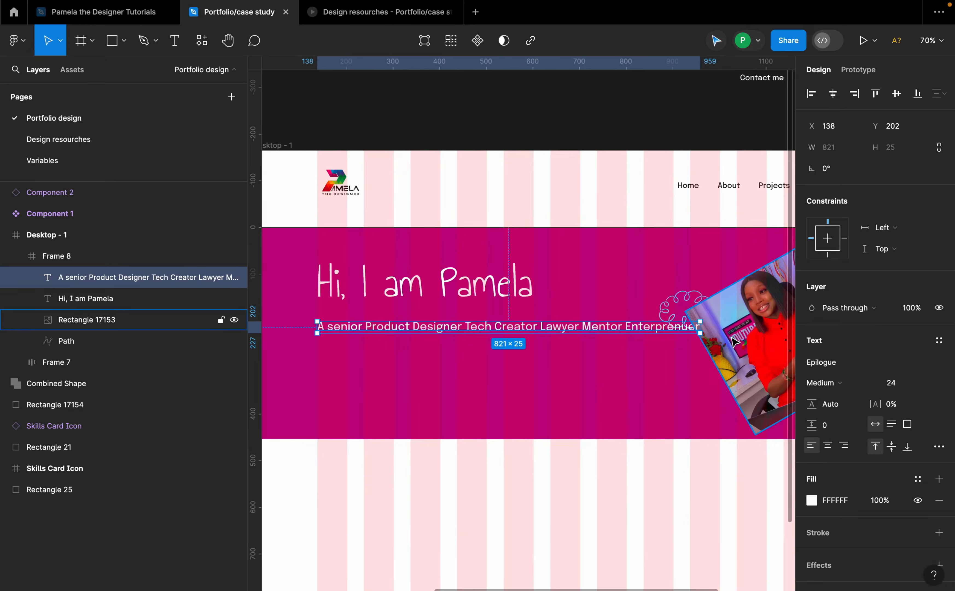
# Step: Narrow the subtitle text box to about 590 px wide so it wraps onto two lines
pyautogui.moveTo(704, 331); pyautogui.dragTo(592, 332)
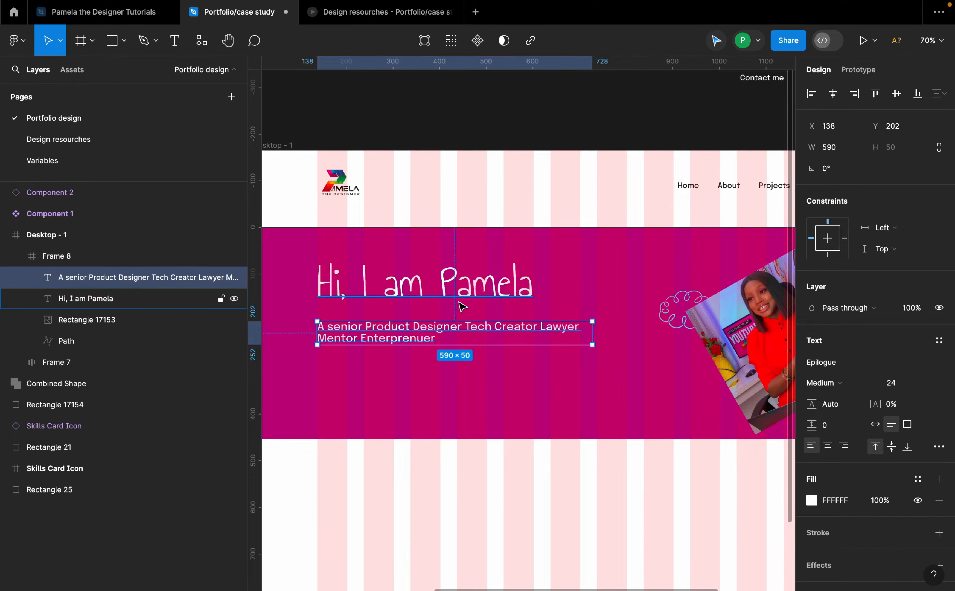
# Step: Insert a period after "Product" in the subtitle, then undo it
pyautogui.scroll(3, 458, 303)
pyautogui.doubleClick(433, 349)
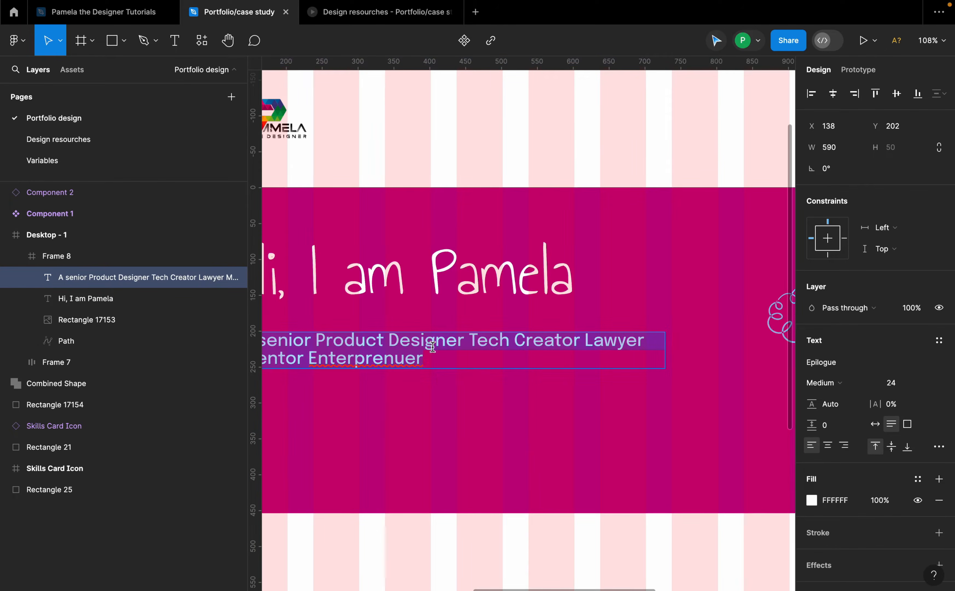
pyautogui.hscroll(-5, 471, 341)
pyautogui.scroll(-1, 471, 342)
pyautogui.click(492, 334)
pyautogui.write('.')
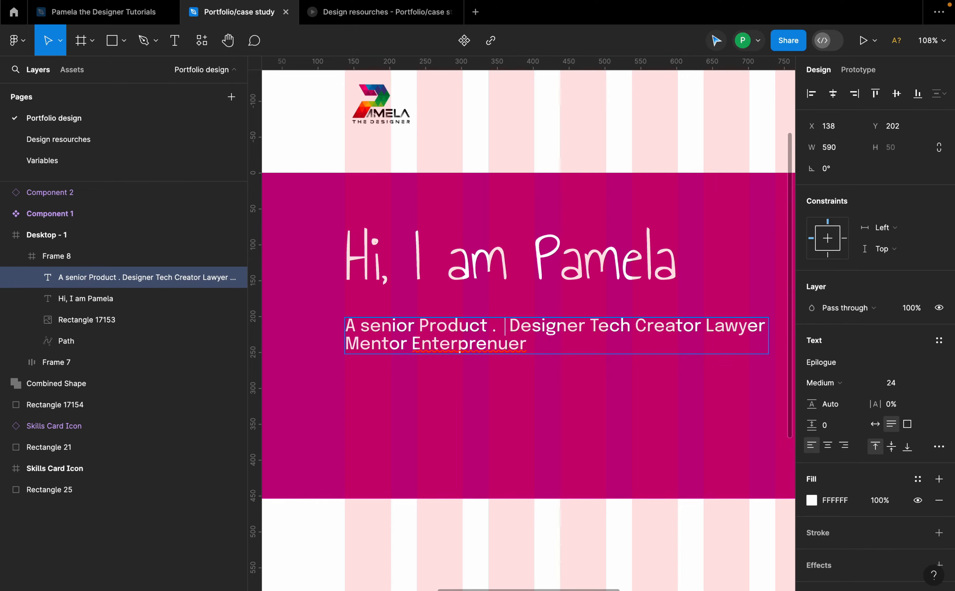
pyautogui.press('super+z')
pyautogui.press('super+z')
# Step: Add extra spaces after "Designer" in the subtitle to leave room for a separator
pyautogui.click(499, 326)
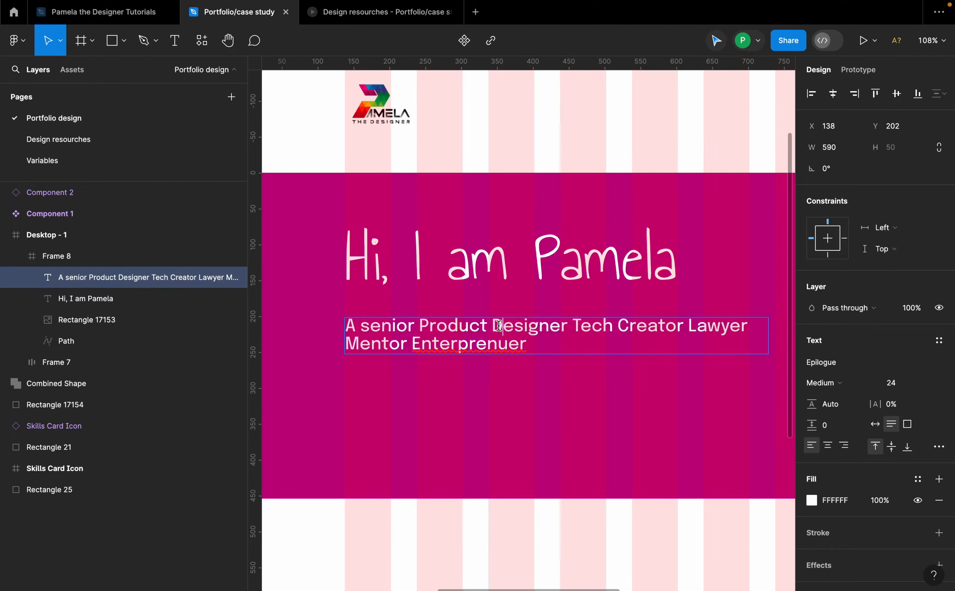
pyautogui.hscroll(-1, 572, 326)
pyautogui.scroll(-1, 571, 326)
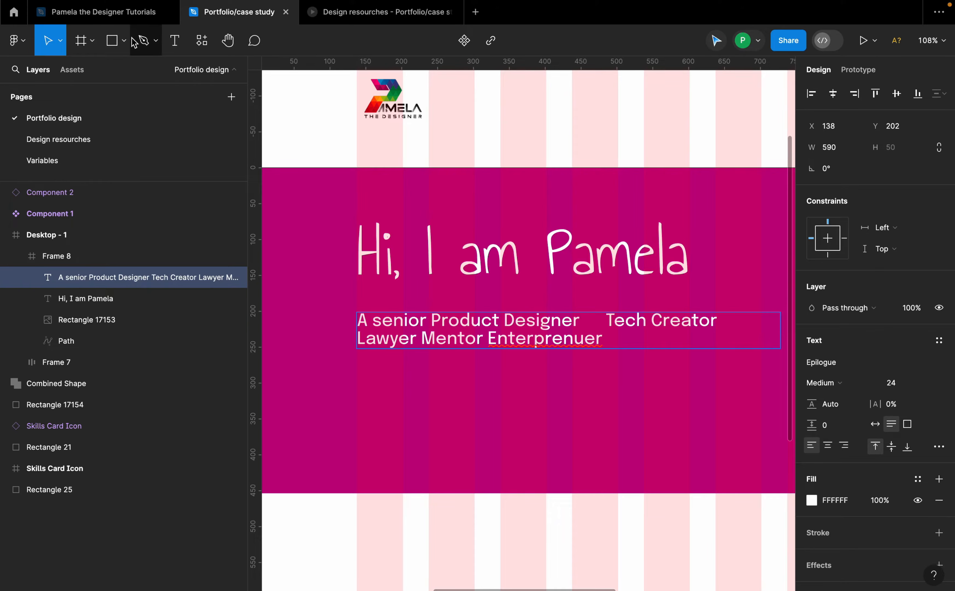
# Step: Draw a small star about 28 × 25 px below the subtitle with the Star tool
pyautogui.click(124, 42)
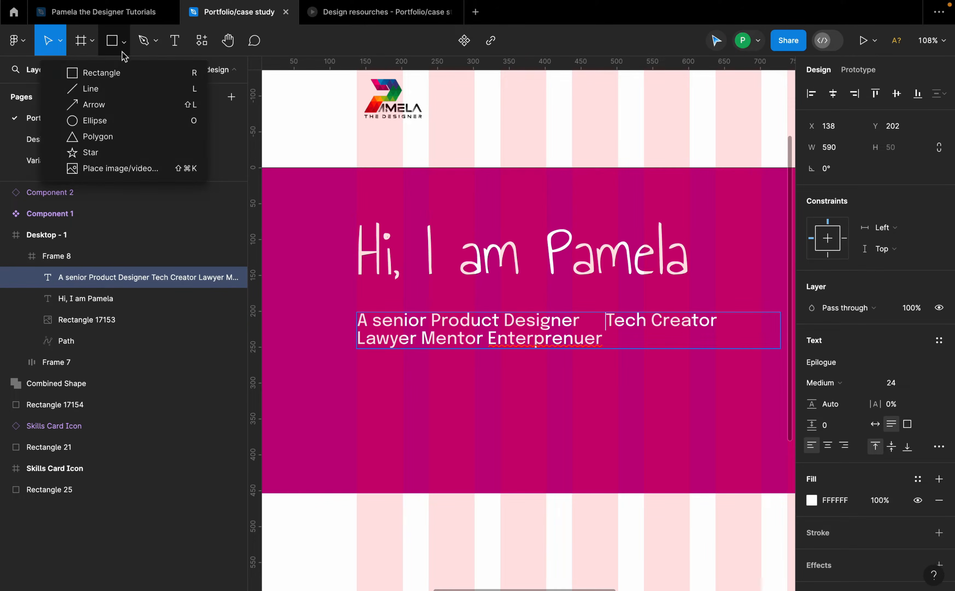
pyautogui.click(113, 152)
pyautogui.moveTo(469, 389); pyautogui.dragTo(489, 405)
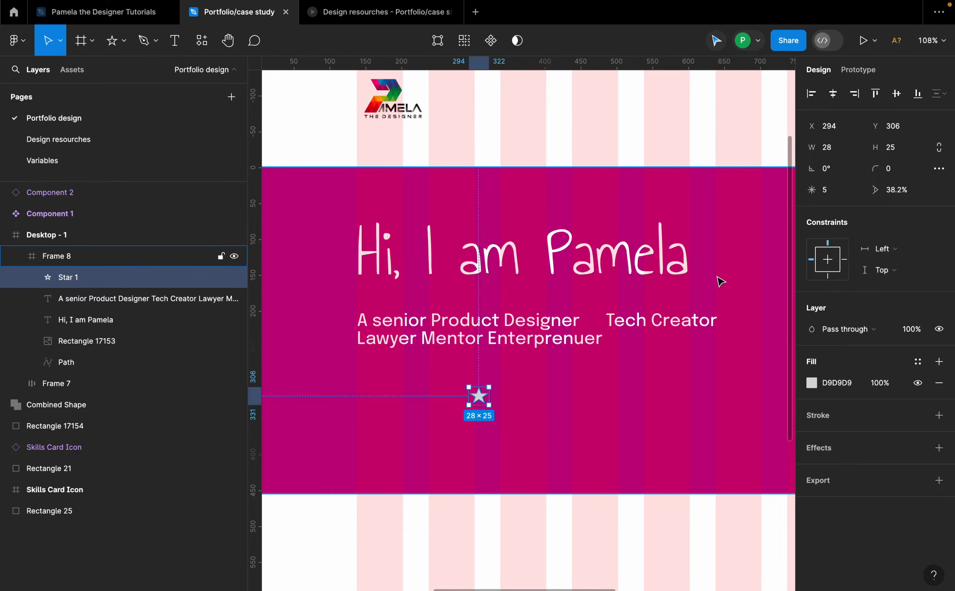
# Step: Give the star 9 points and place stars in the gaps after "Designer" and after "Tech Creator"
pyautogui.click(834, 190)
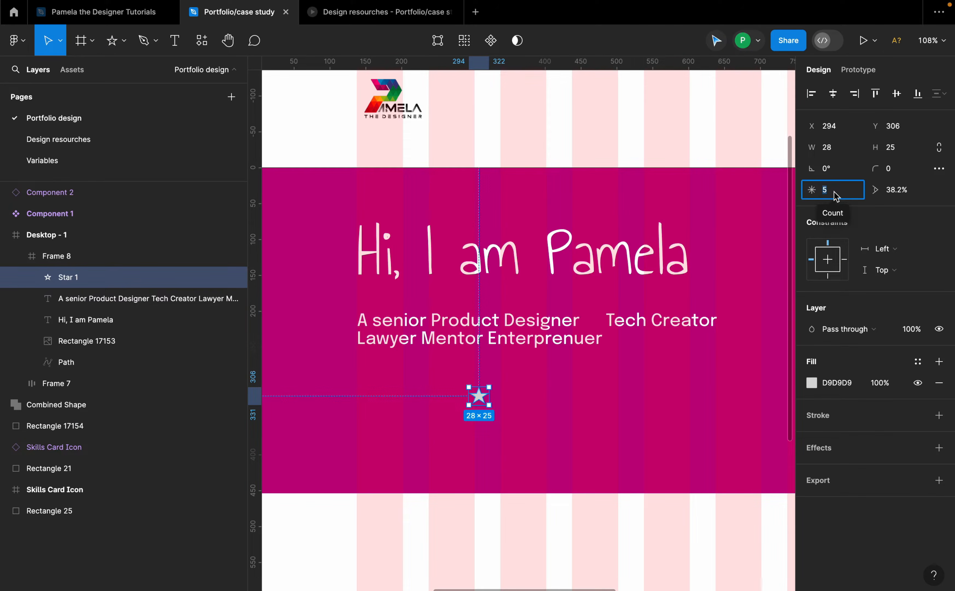
pyautogui.write('9')
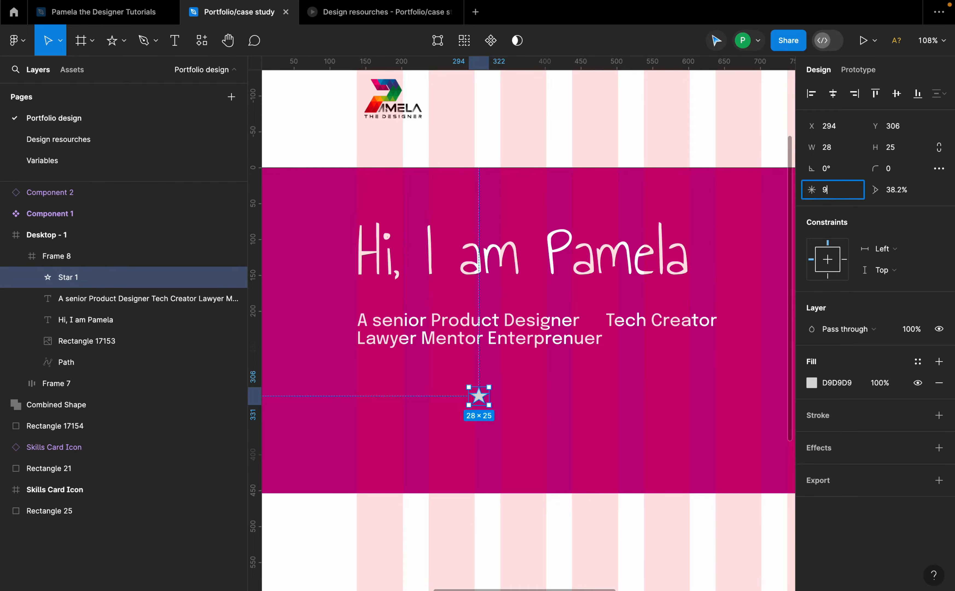
pyautogui.press('Return')
pyautogui.moveTo(480, 397); pyautogui.dragTo(739, 328)
# Step: Insert gaps after "Lawyer" and "Mentor" in the subtitle for more star separators
pyautogui.click(422, 340)
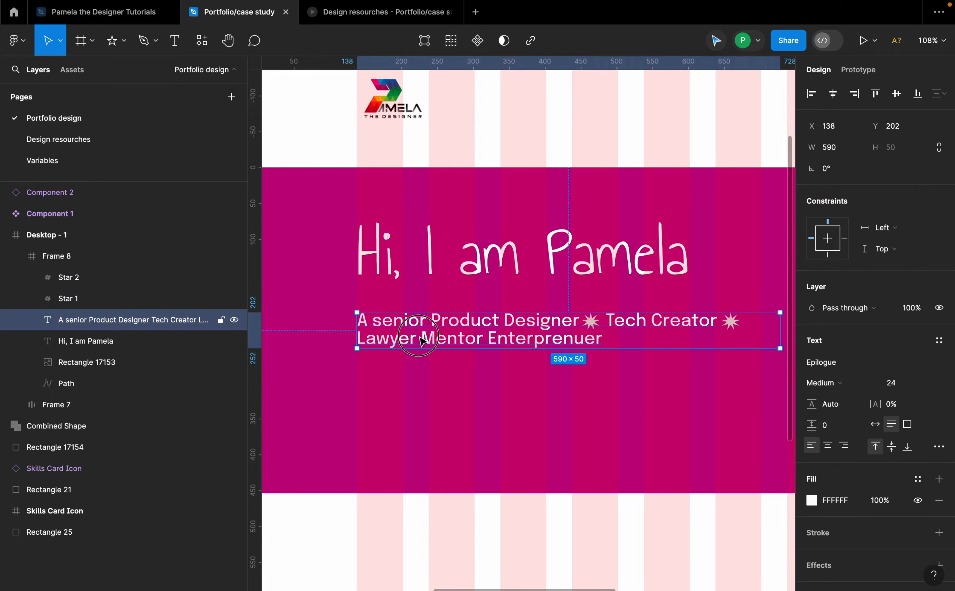
pyautogui.doubleClick(423, 340)
pyautogui.click(423, 340)
pyautogui.write('.')
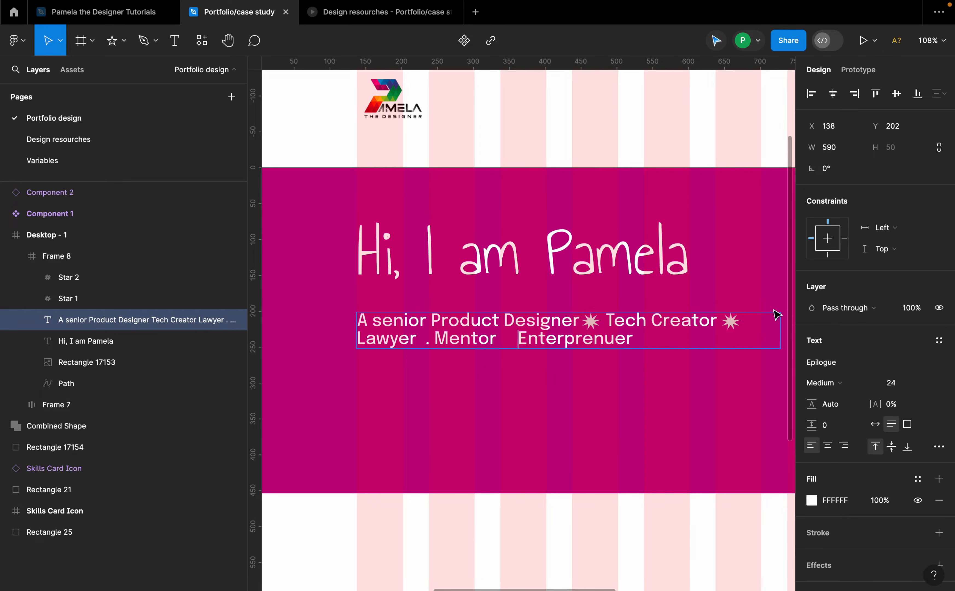
pyautogui.press('Escape')
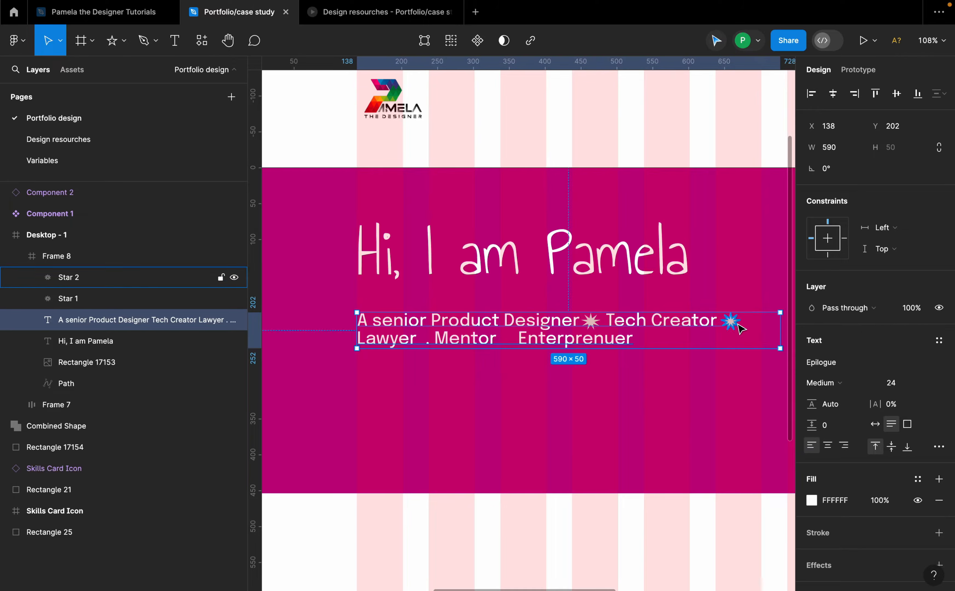
# Step: Duplicate the star into the gaps after "Lawyer" and after "Mentor"
pyautogui.click(730, 322)
pyautogui.keyDown('shift'); pyautogui.click(512, 349); pyautogui.keyUp('shift')
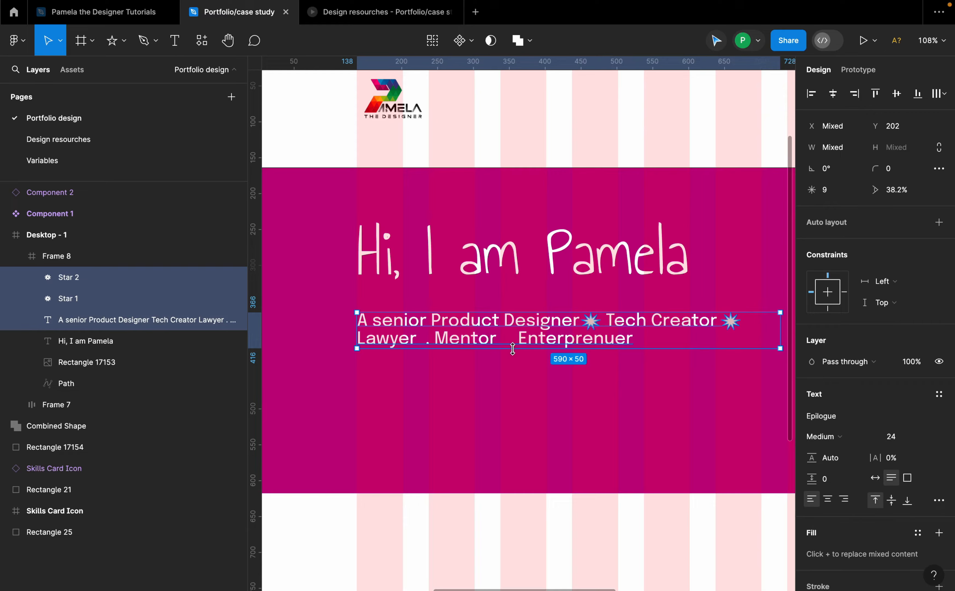
pyautogui.click(740, 327)
pyautogui.click(731, 328)
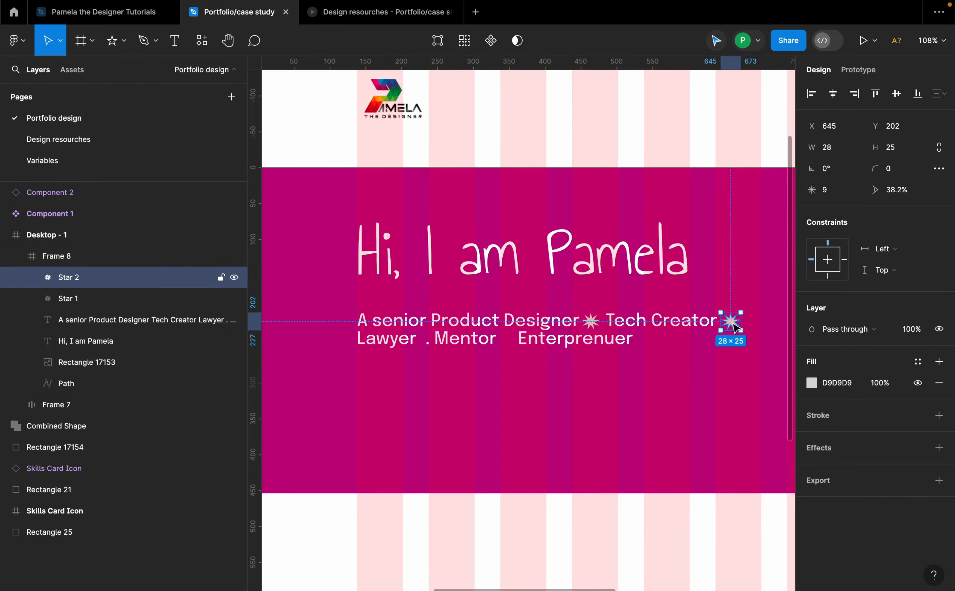
pyautogui.moveTo(734, 326); pyautogui.dragTo(513, 343)
pyautogui.keyDown('shift'); pyautogui.click(425, 340); pyautogui.keyUp('shift')
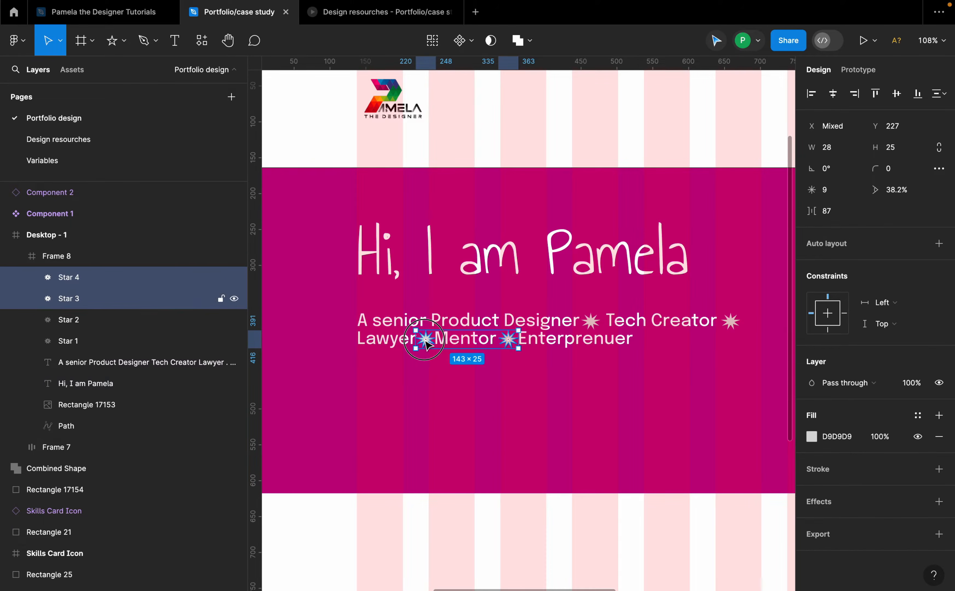
# Step: Set the fill of the three stars after "Tech Creator", "Lawyer" and "Mentor" to 0EAEF3
pyautogui.keyDown('shift'); pyautogui.click(730, 321); pyautogui.keyUp('shift')
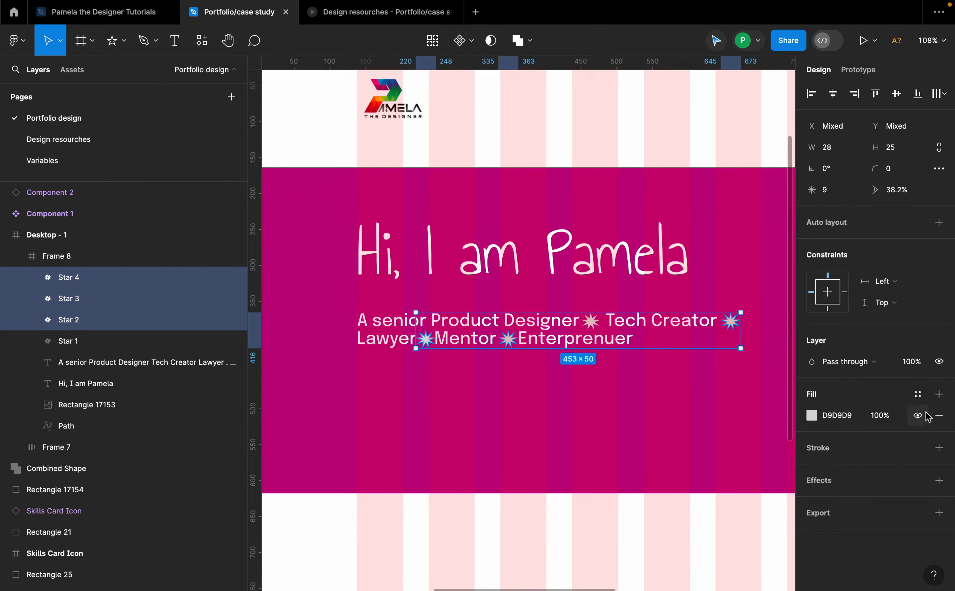
pyautogui.click(917, 394)
pyautogui.scroll(-5, 698, 451)
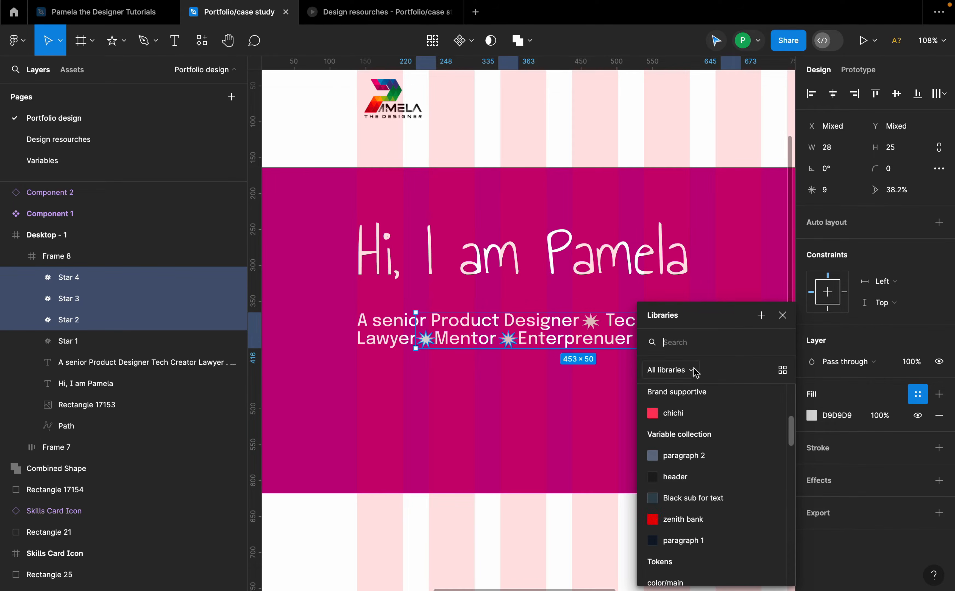
pyautogui.click(812, 414)
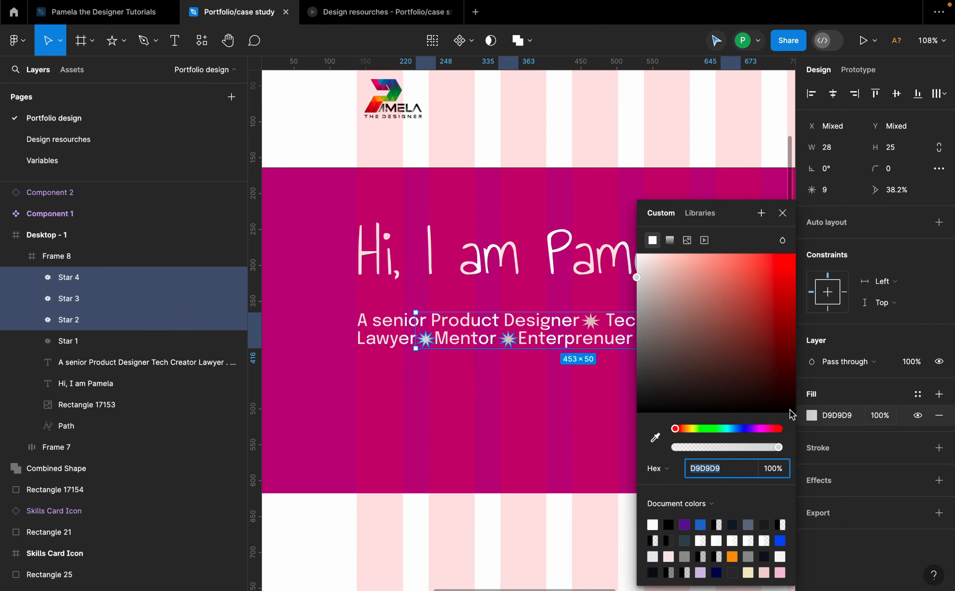
pyautogui.click(731, 429)
pyautogui.moveTo(760, 273); pyautogui.dragTo(791, 246)
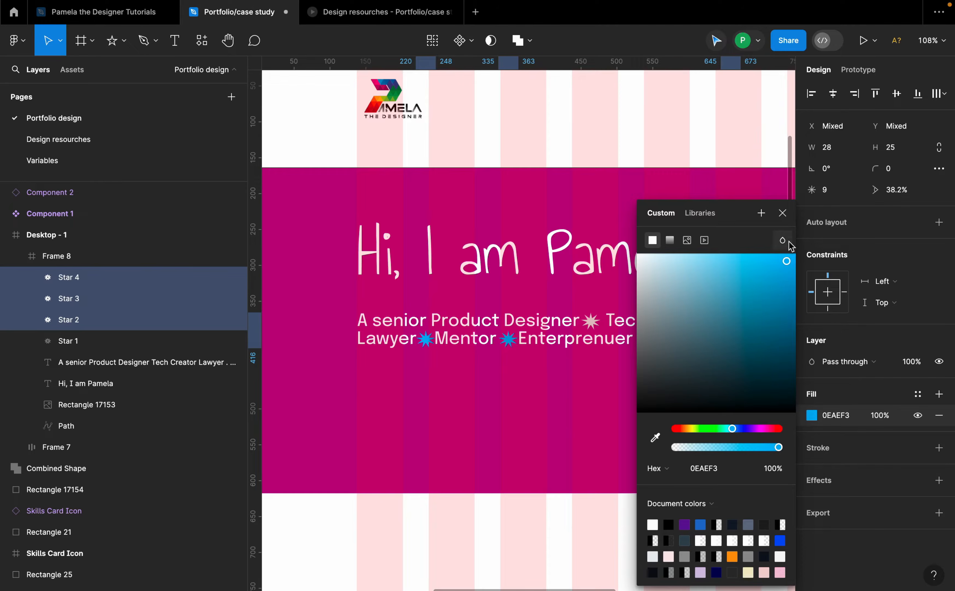
pyautogui.click(783, 212)
pyautogui.click(447, 390)
# Step: Copy the doodle's fill colour 90CAF2 and apply it to those three stars
pyautogui.scroll(-3, 448, 390)
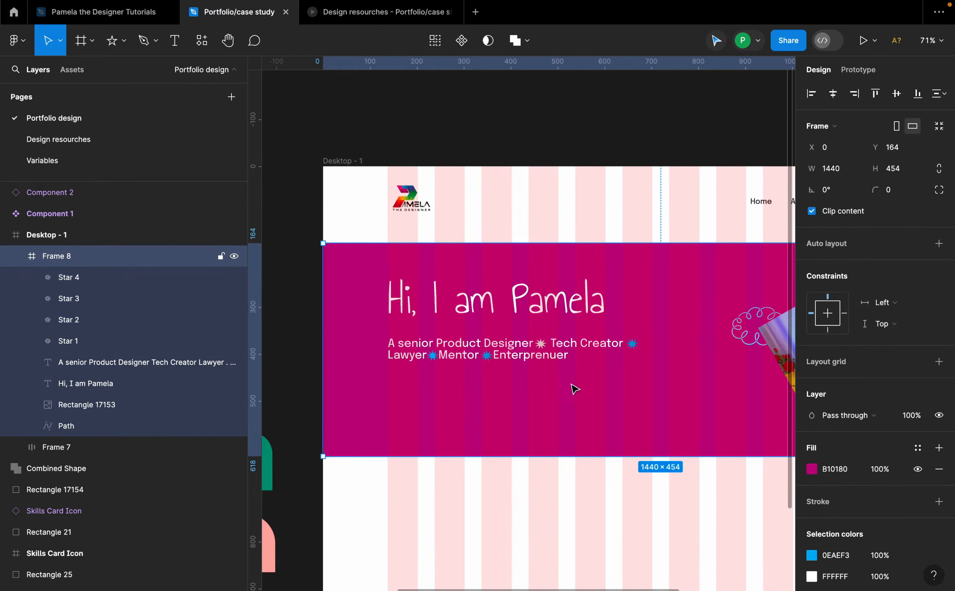
pyautogui.scroll(-2, 565, 385)
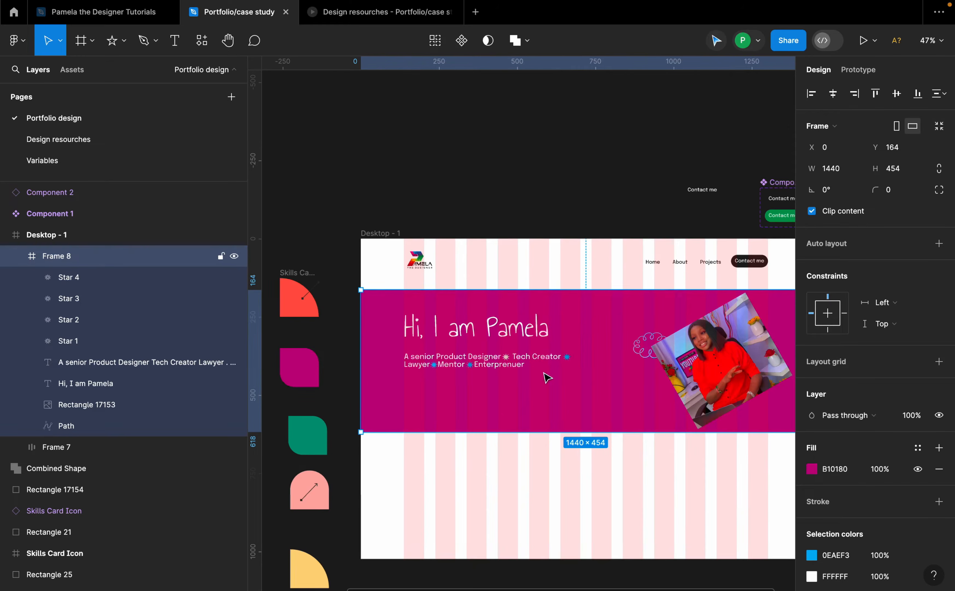
pyautogui.click(643, 347)
pyautogui.click(858, 363)
pyautogui.press('super+c')
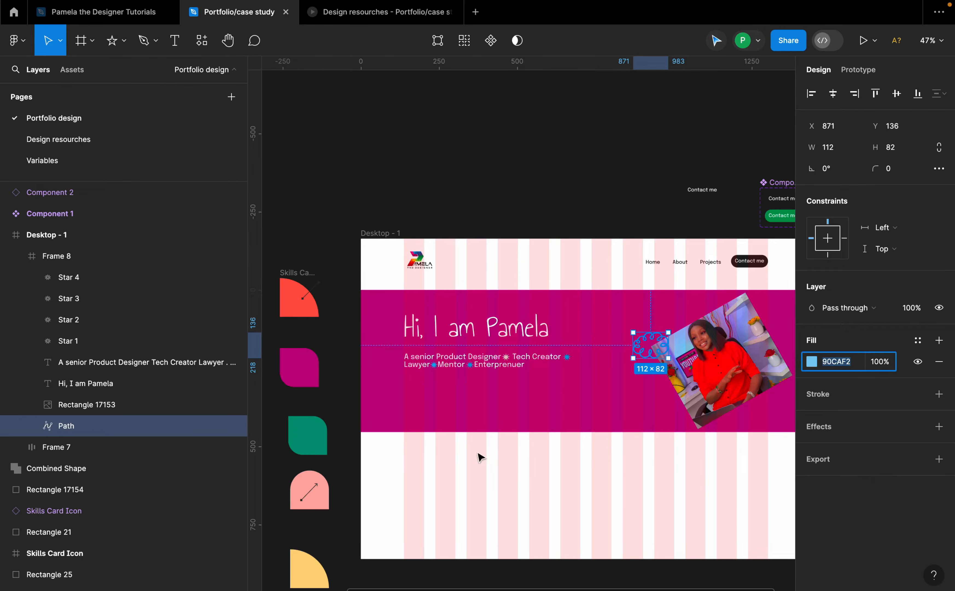
pyautogui.scroll(5, 480, 457)
pyautogui.click(506, 282)
pyautogui.keyDown('shift'); pyautogui.click(405, 283); pyautogui.keyUp('shift')
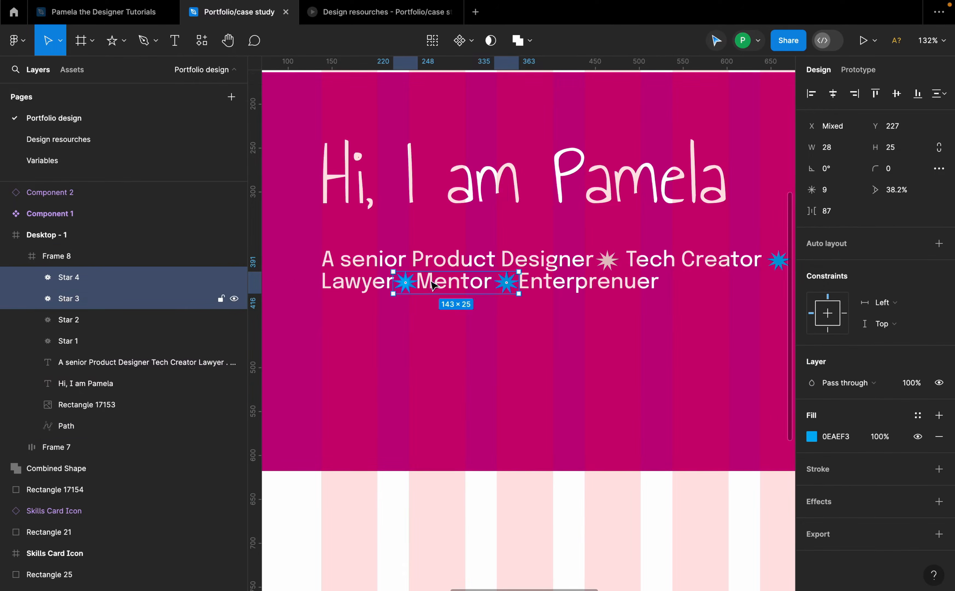
pyautogui.keyDown('shift'); pyautogui.click(778, 261); pyautogui.keyUp('shift')
pyautogui.click(857, 418)
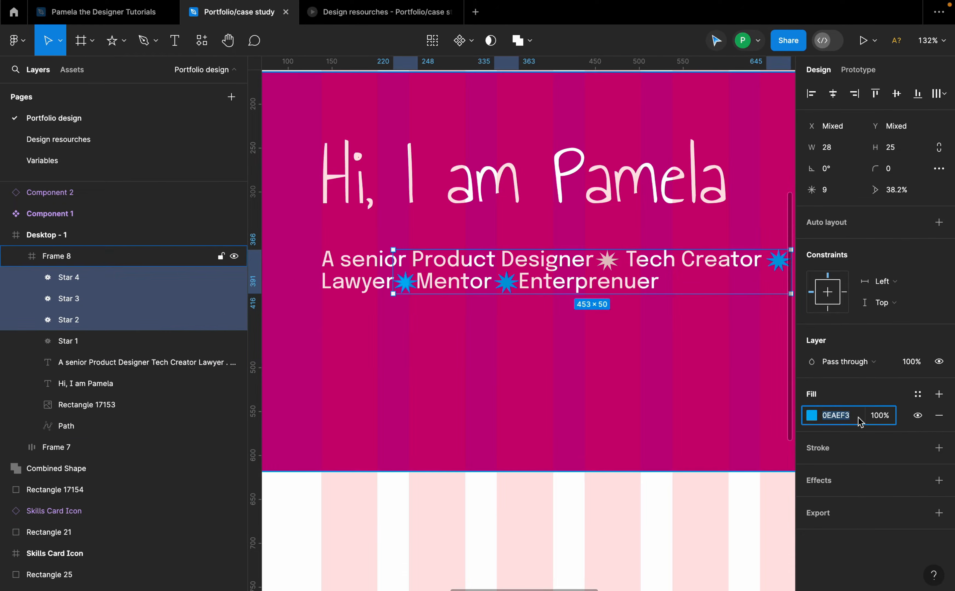
pyautogui.press('super+v')
pyautogui.press('Return')
# Step: Group the subtitle text together with all four stars
pyautogui.scroll(-1, 471, 287)
pyautogui.click(466, 302)
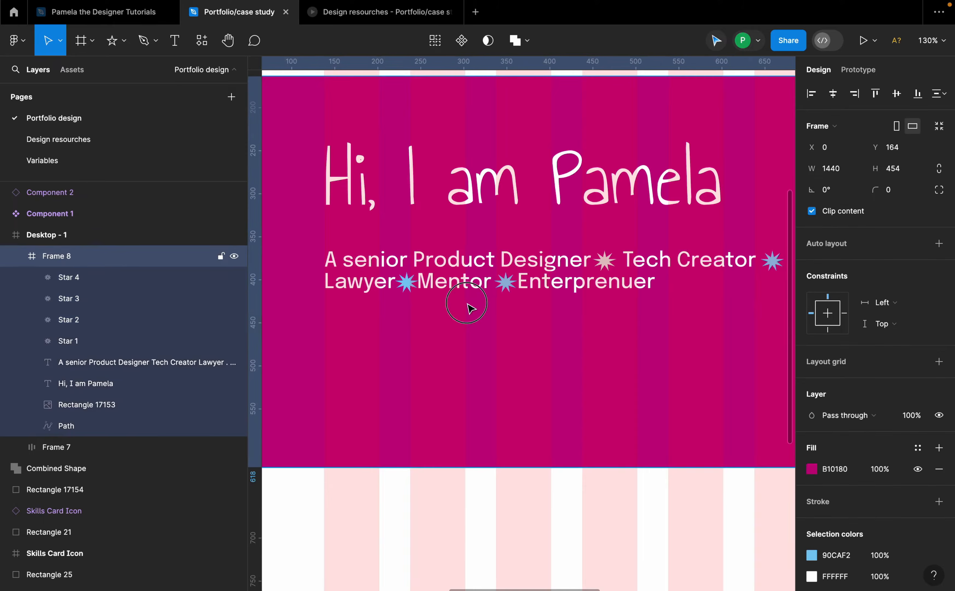
pyautogui.scroll(-5, 439, 335)
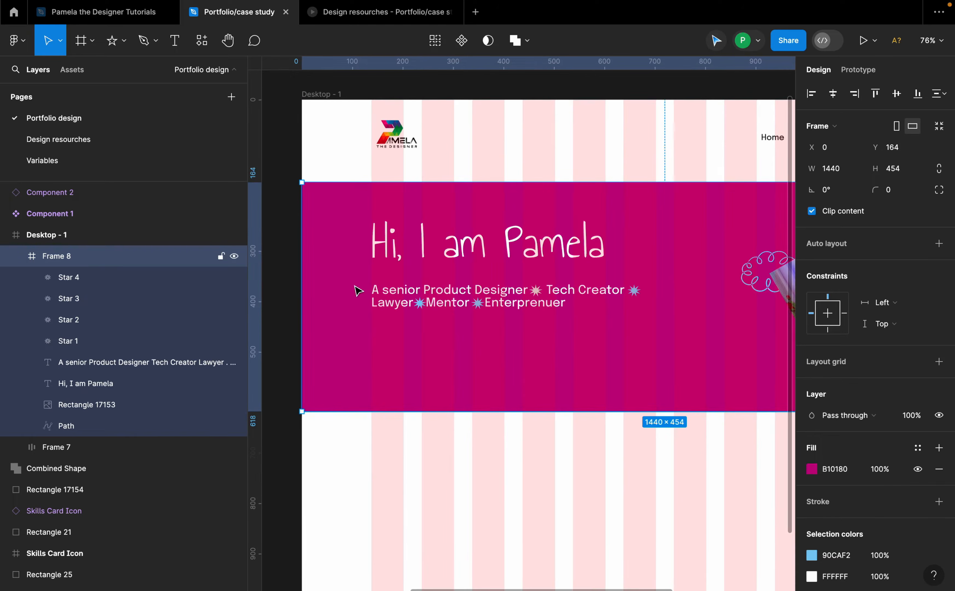
pyautogui.moveTo(357, 291); pyautogui.dragTo(693, 345)
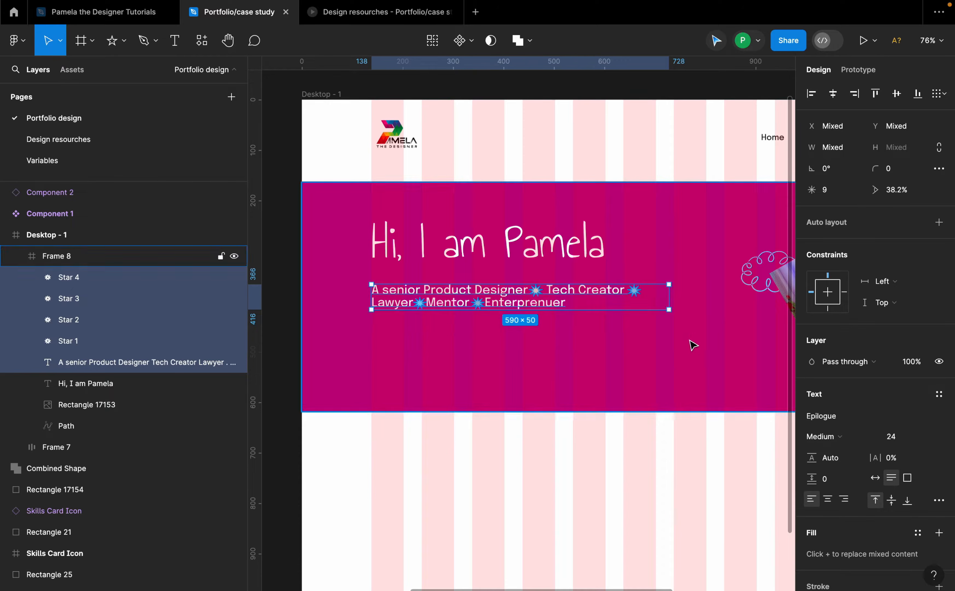
pyautogui.rightClick(576, 295)
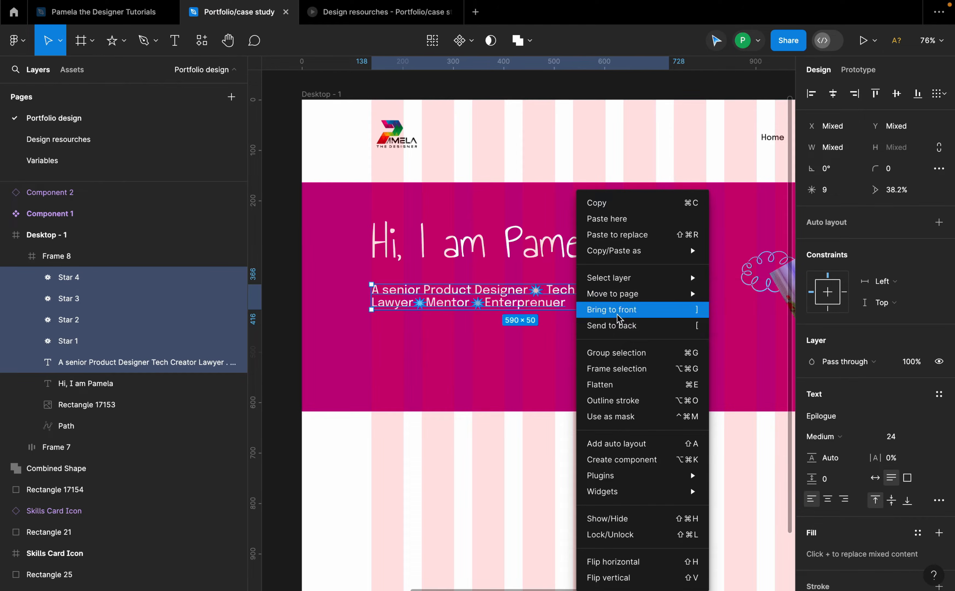
pyautogui.click(616, 352)
# Step: Set the star after "Designer" inside the group to fill colour 90CAF2 as well
pyautogui.click(565, 334)
pyautogui.scroll(2, 557, 302)
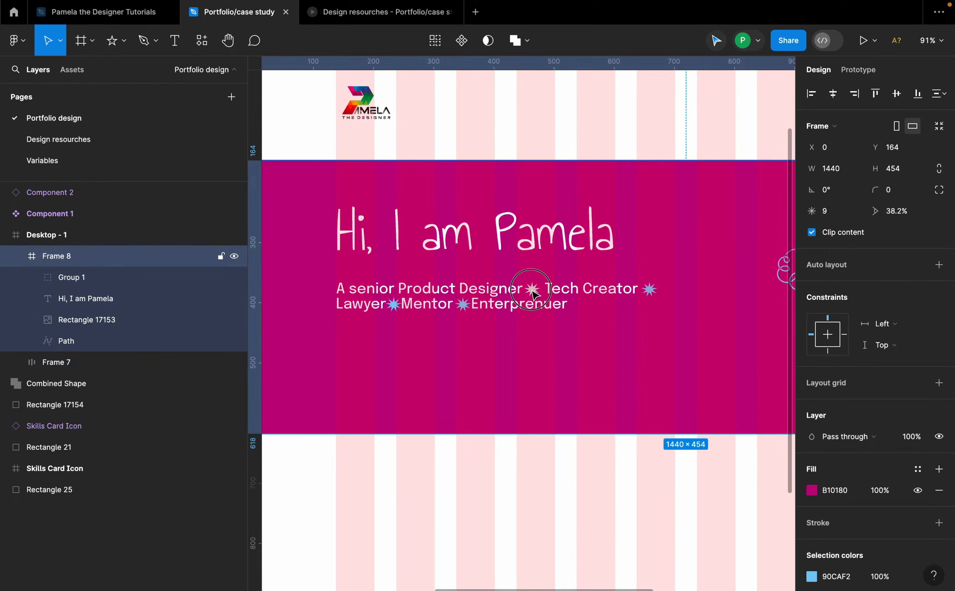
pyautogui.doubleClick(533, 293)
pyautogui.press('Escape')
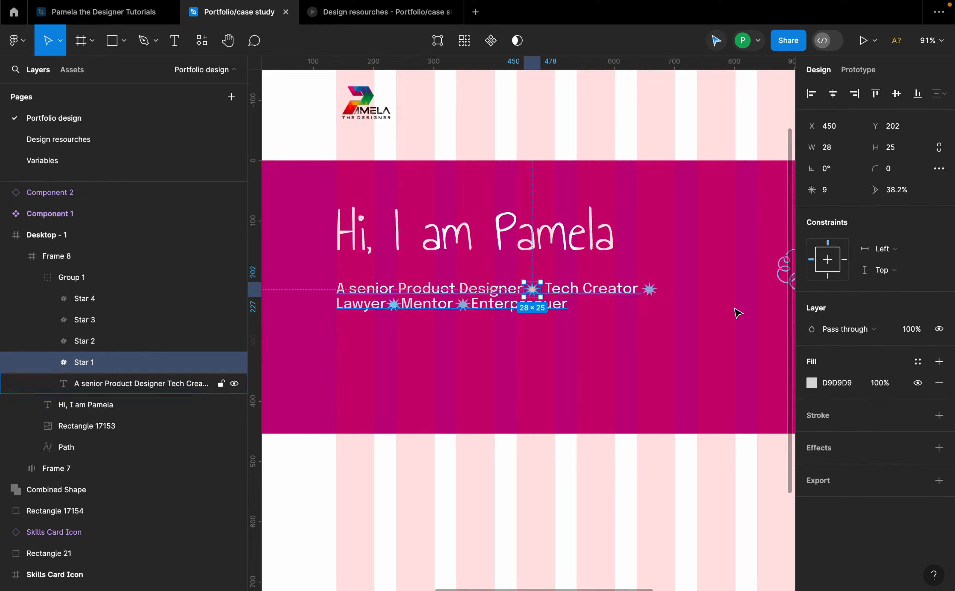
pyautogui.click(842, 384)
pyautogui.press('super+v')
pyautogui.press('Return')
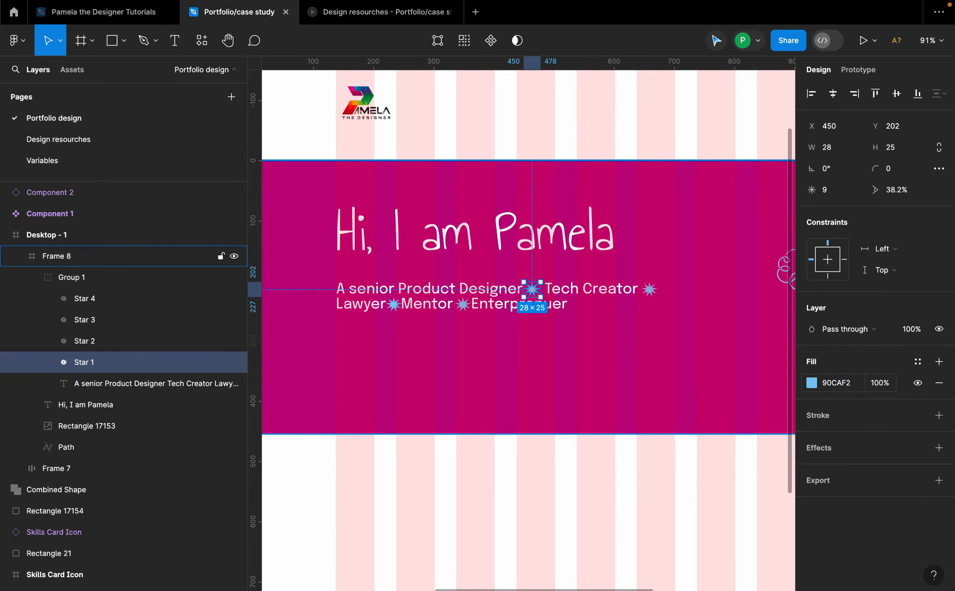
pyautogui.click(646, 377)
pyautogui.click(419, 306)
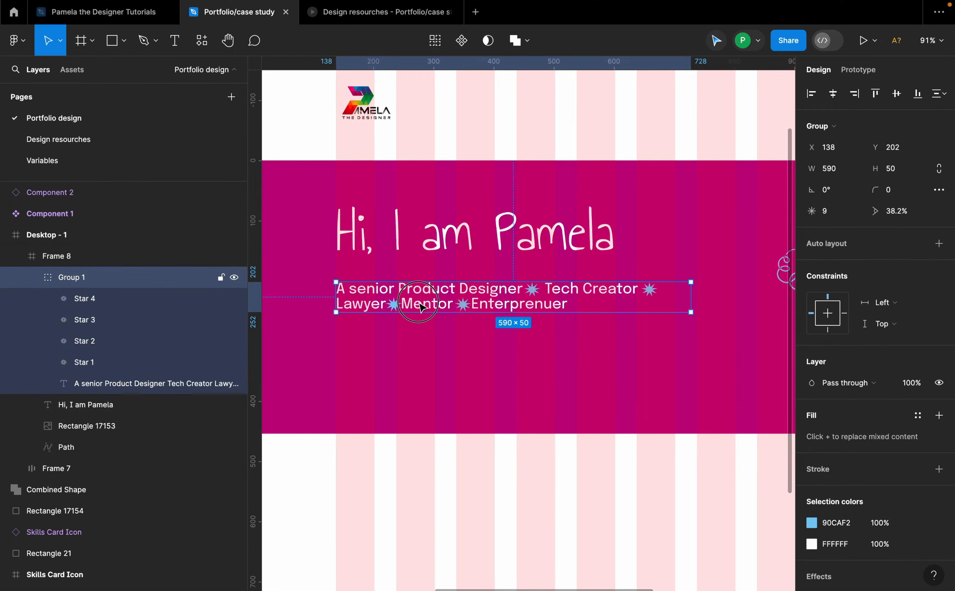
# Step: Insert a period before "Mentor" and add spacing before "Enterprenuer" in the hero subtitle text
pyautogui.click(418, 305)
pyautogui.doubleClick(418, 305)
pyautogui.click(401, 306)
pyautogui.write('.')
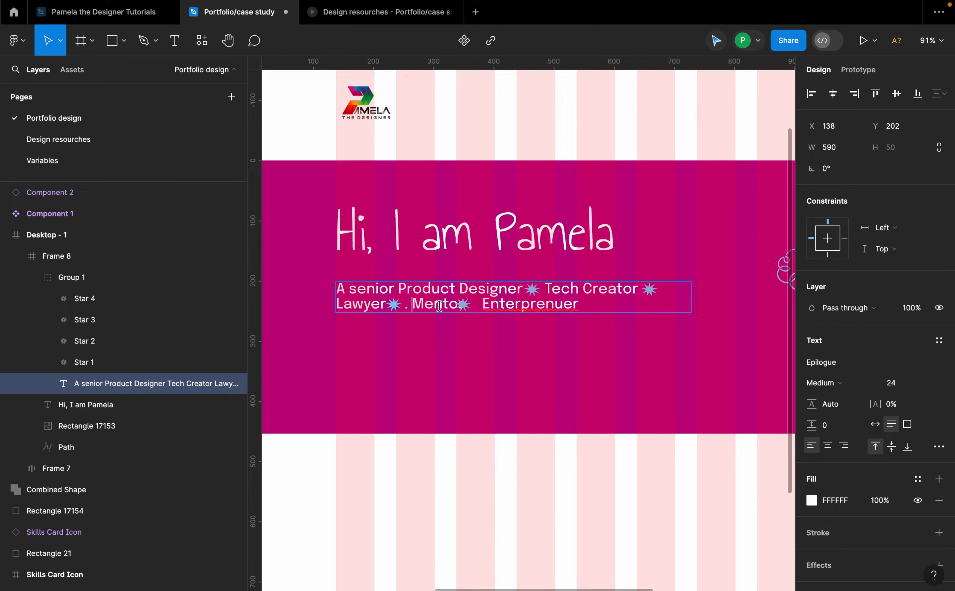
pyautogui.click(487, 305)
pyautogui.write('E')
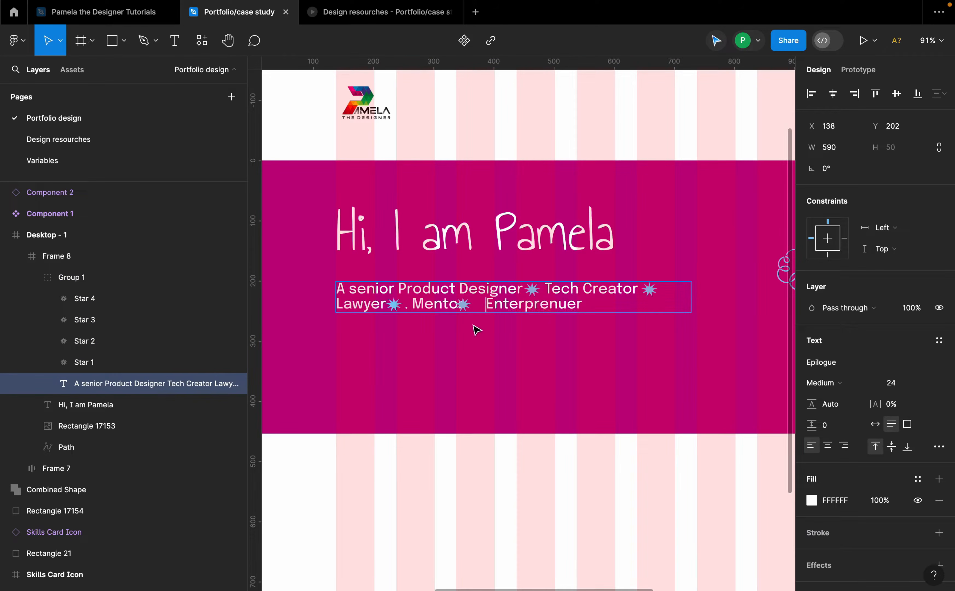
# Step: Move the star after "Mentor" so it sits between "Mentor" and "Enterprenuer"
pyautogui.scroll(5, 476, 330)
pyautogui.moveTo(463, 305); pyautogui.dragTo(479, 306)
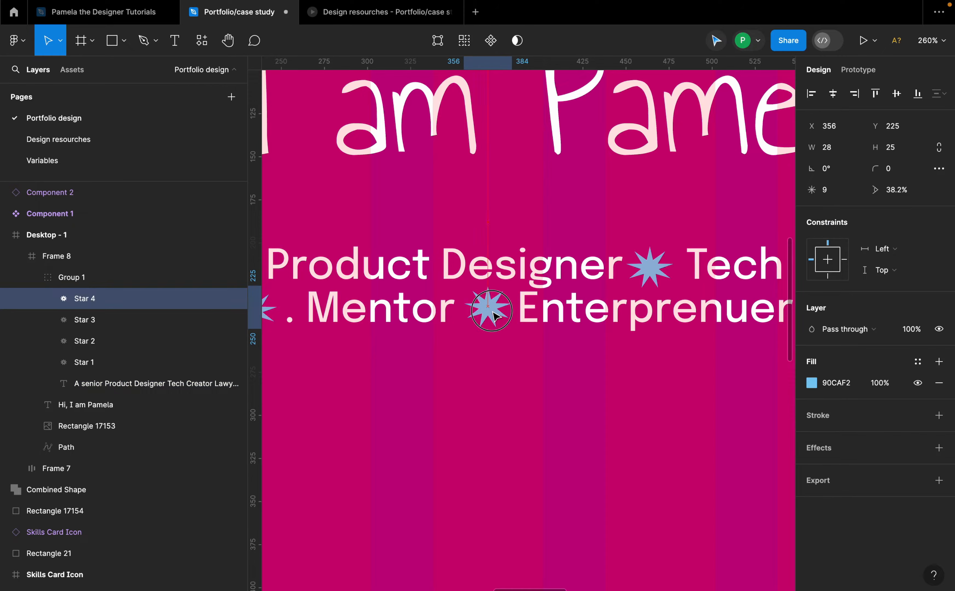
pyautogui.scroll(-5, 495, 316)
pyautogui.click(666, 316)
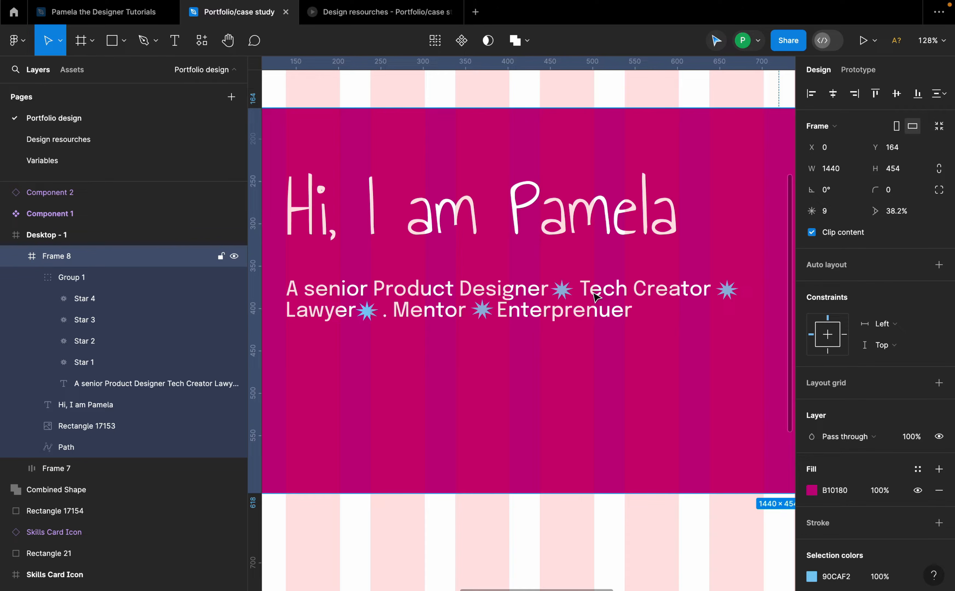
pyautogui.scroll(-5, 447, 317)
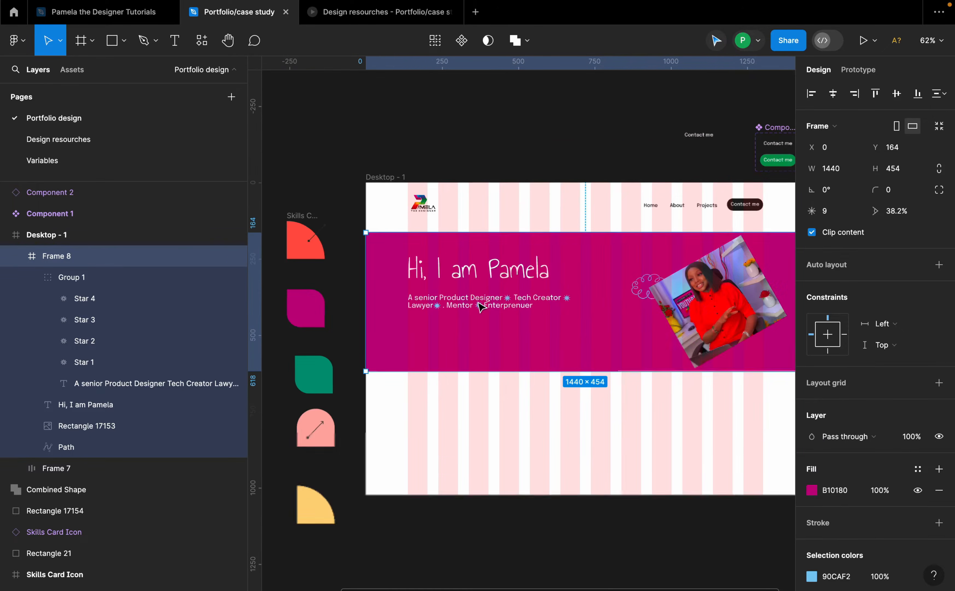
pyautogui.scroll(-2, 452, 320)
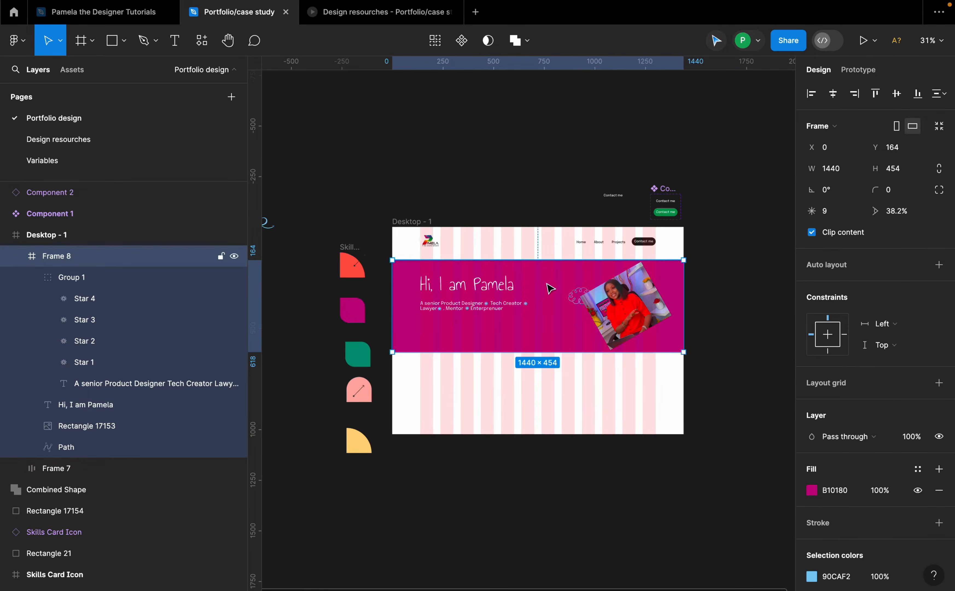
pyautogui.keyDown('shift'); pyautogui.click(557, 245); pyautogui.keyUp('shift')
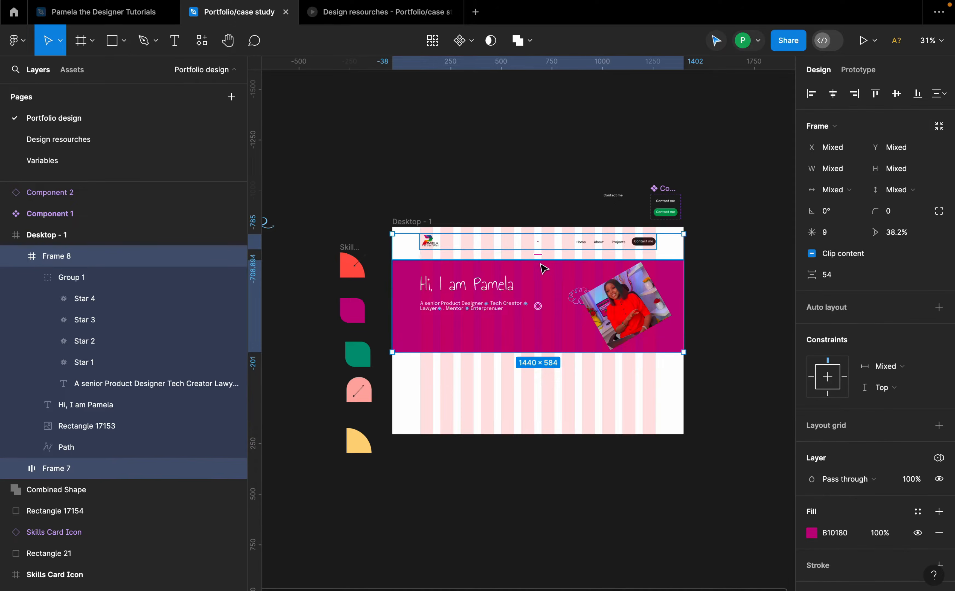
pyautogui.click(838, 280)
pyautogui.scroll(1, 639, 293)
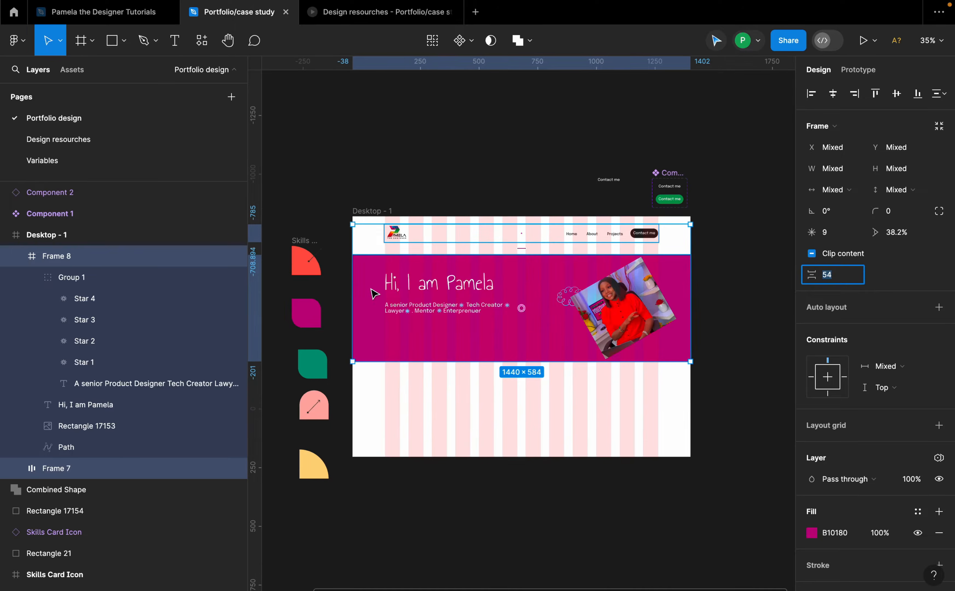
pyautogui.scroll(1, 435, 280)
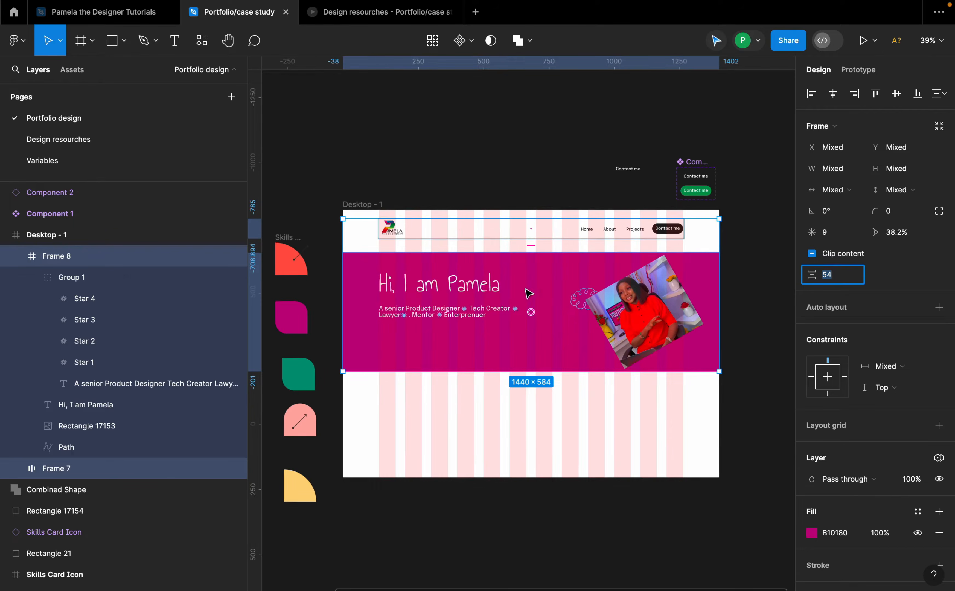
pyautogui.click(582, 456)
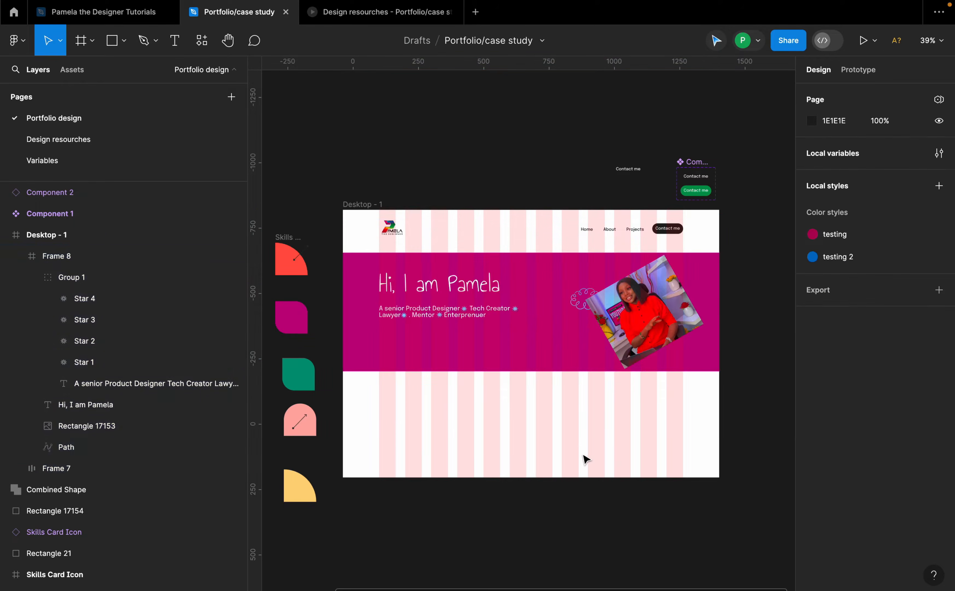
# Step: Extend the Desktop - 1 frame downward to a height of about 2441
pyautogui.click(372, 203)
pyautogui.moveTo(549, 477); pyautogui.dragTo(554, 588)
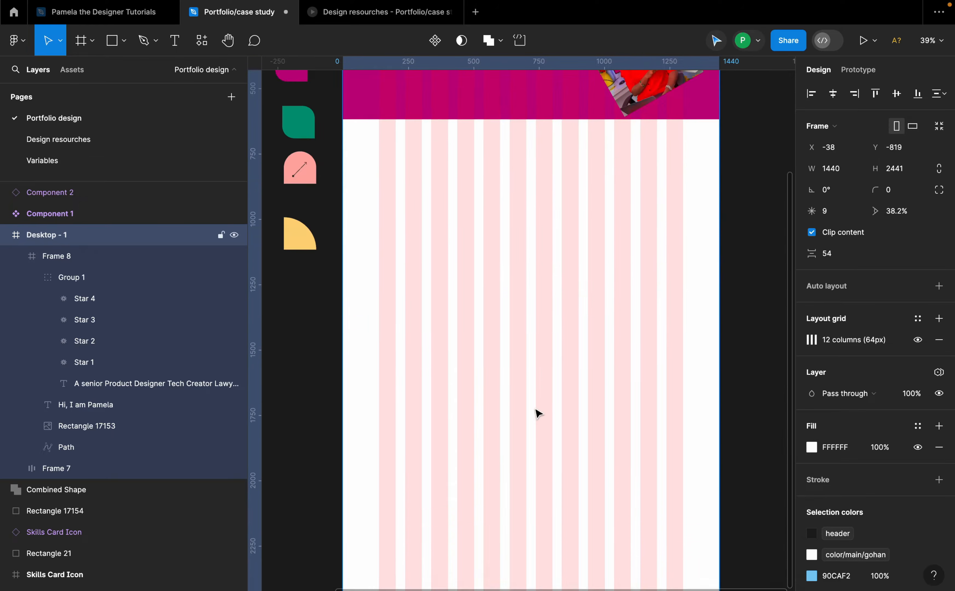
# Step: Set the spacing between the navigation frame and the hero frame to 4
pyautogui.scroll(-5, 538, 412)
pyautogui.scroll(7, 572, 274)
pyautogui.click(527, 274)
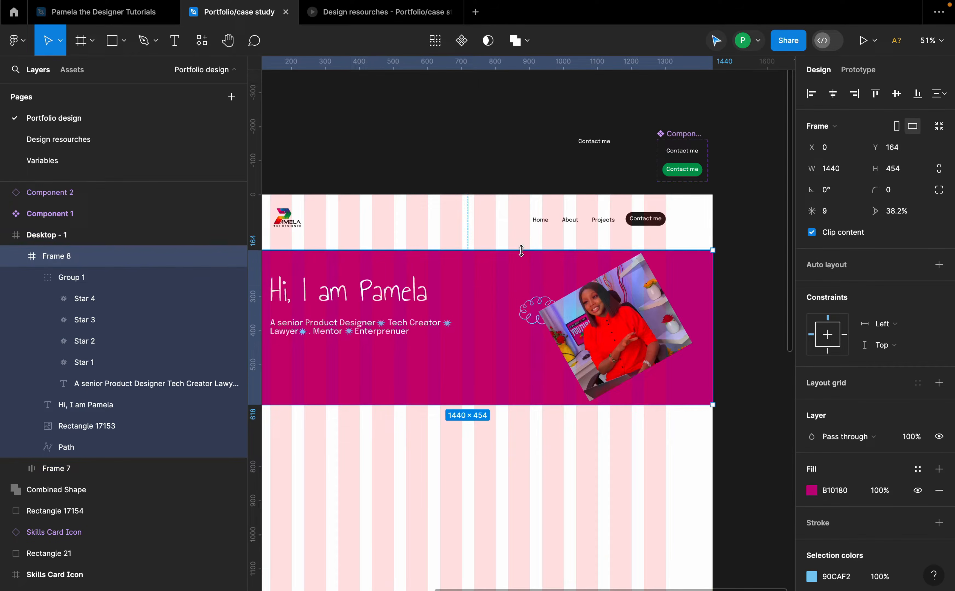
pyautogui.keyDown('shift'); pyautogui.click(522, 237); pyautogui.keyUp('shift')
pyautogui.click(829, 274)
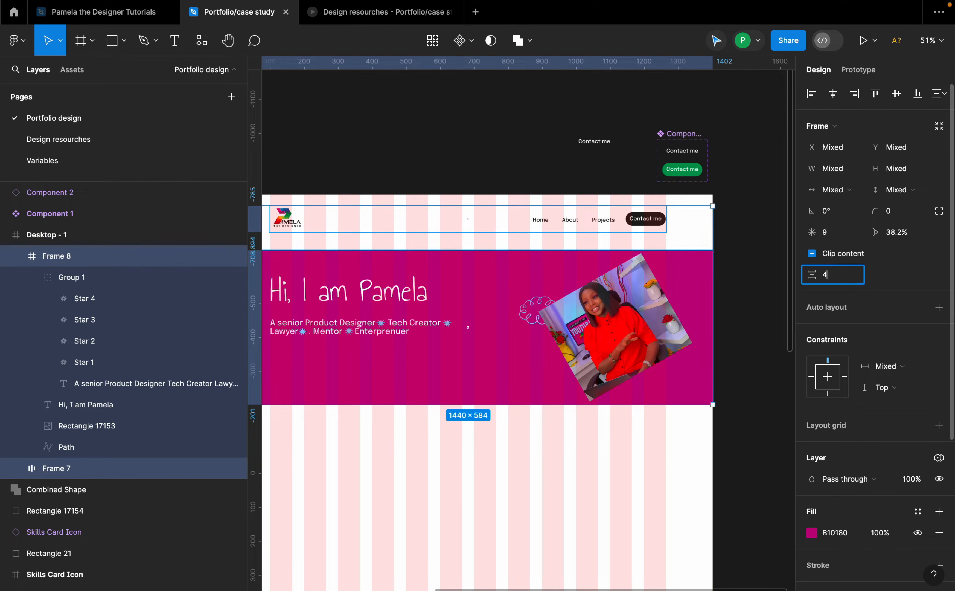
pyautogui.press('Return')
pyautogui.scroll(-2, 714, 240)
pyautogui.click(722, 270)
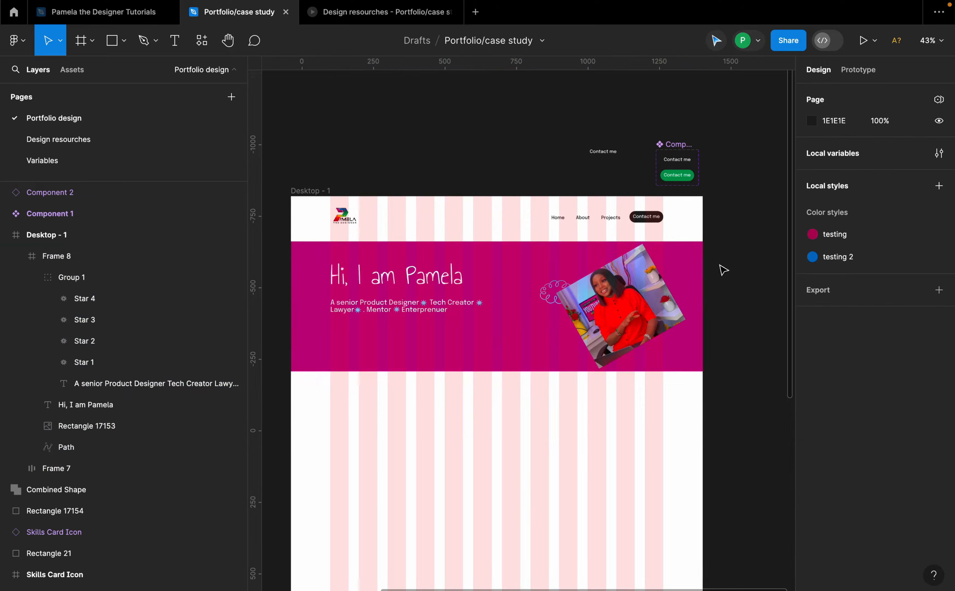
# Step: Add the text "My Design Process" below the hero section
pyautogui.scroll(-5, 672, 285)
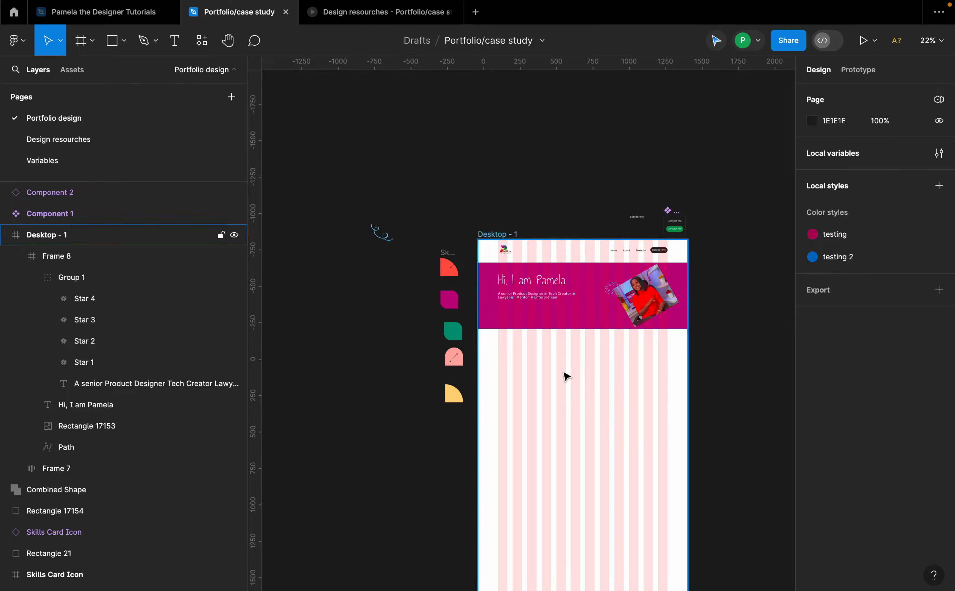
pyautogui.scroll(5, 565, 375)
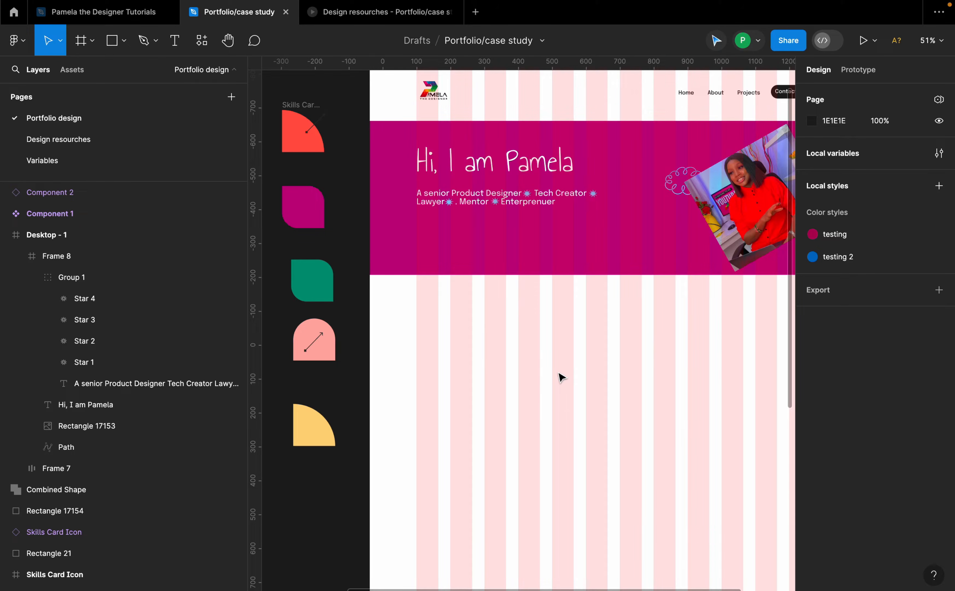
pyautogui.scroll(-5, 561, 376)
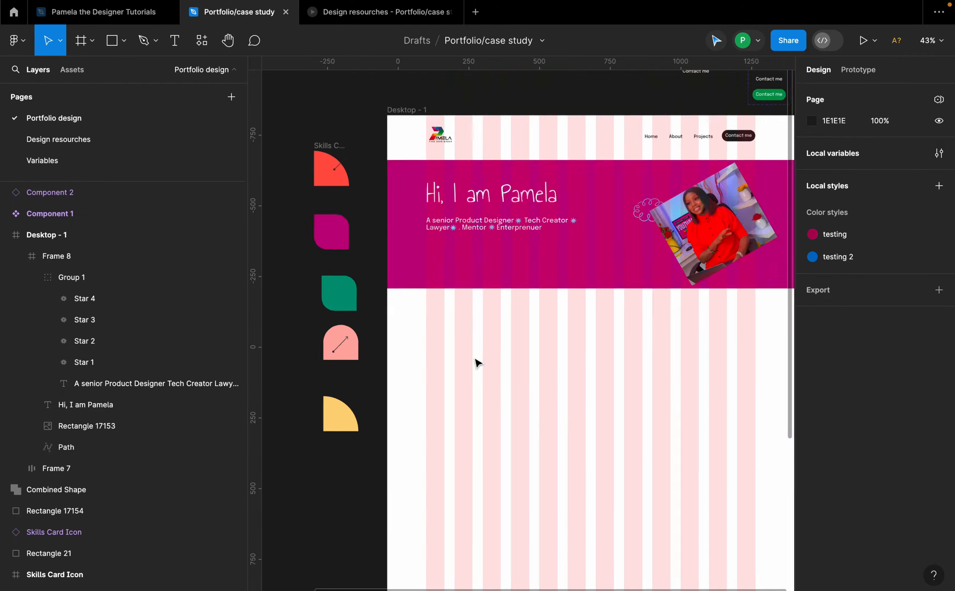
pyautogui.scroll(4, 555, 378)
pyautogui.scroll(1, 546, 372)
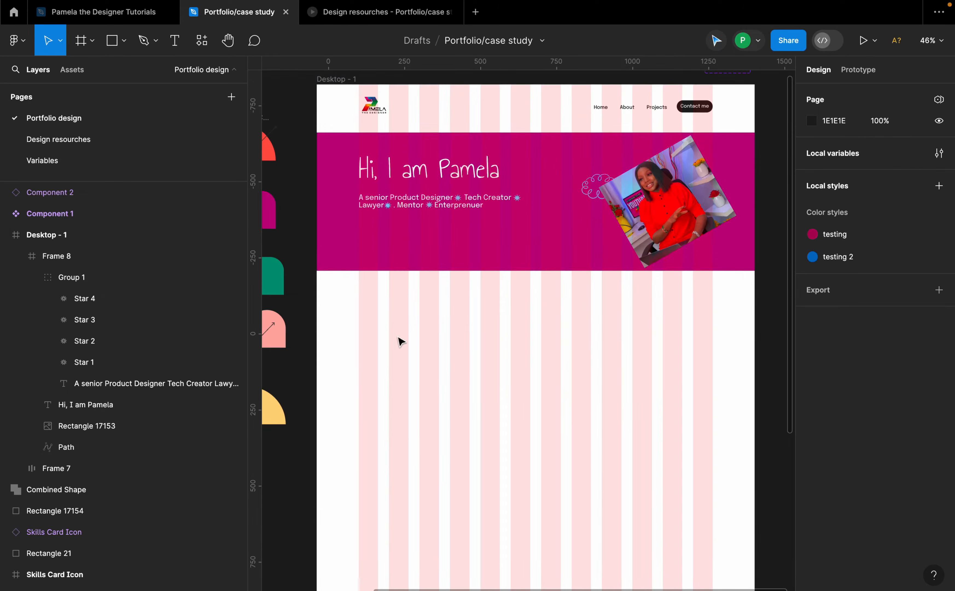
pyautogui.press('t')
pyautogui.click(362, 309)
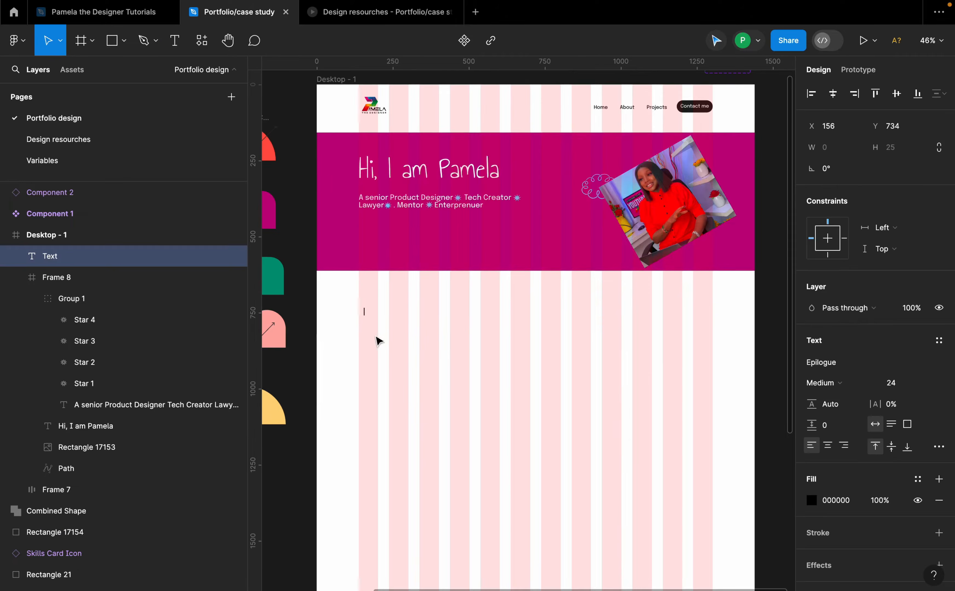
pyautogui.scroll(5, 377, 335)
pyautogui.write('My Design')
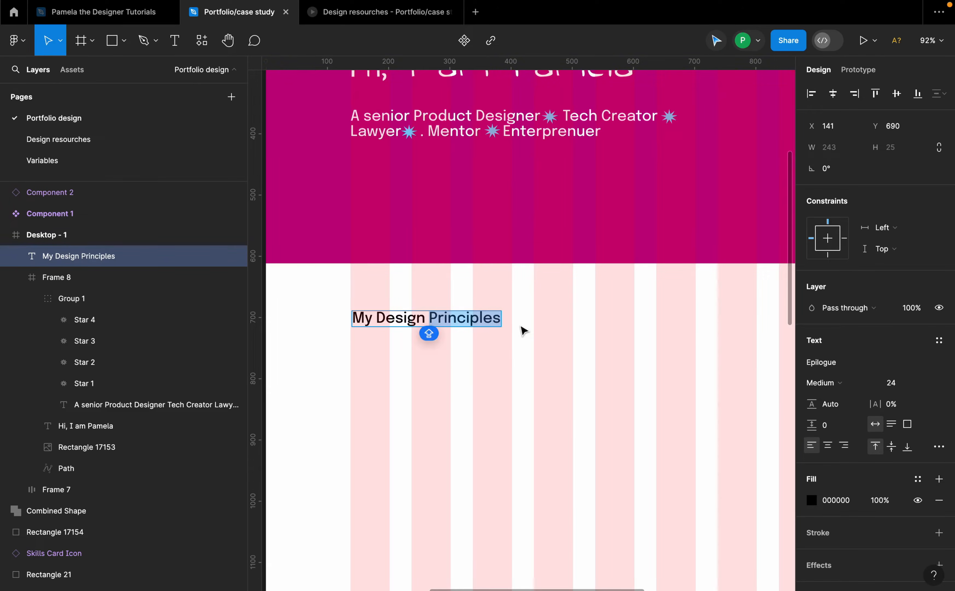
pyautogui.write('Proce')
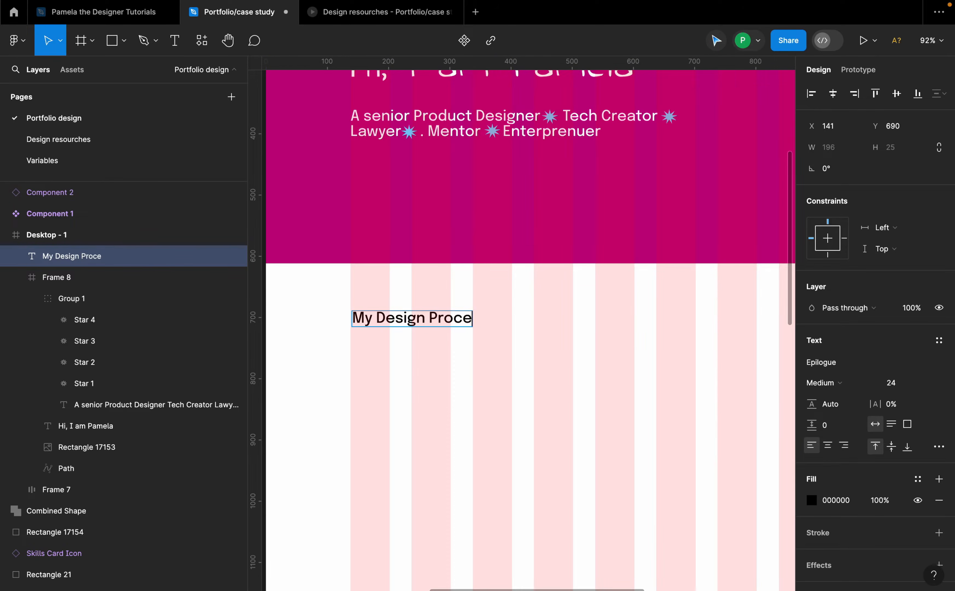
pyautogui.write('ss')
pyautogui.press('Escape')
# Step: Move the "My Design Process" heading to about X 138, Y 671, in line with the hero text
pyautogui.scroll(-6, 471, 354)
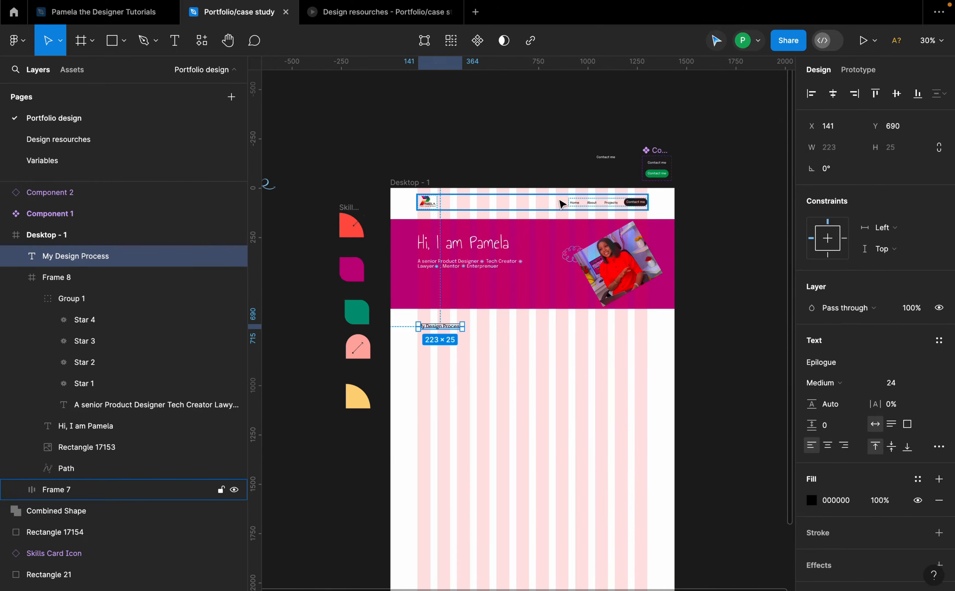
pyautogui.scroll(3, 568, 204)
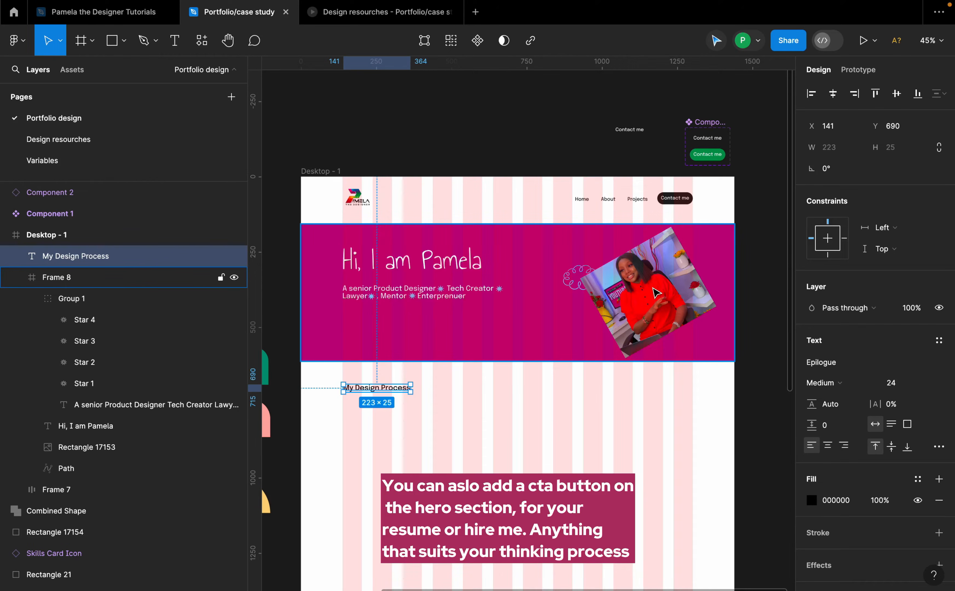
pyautogui.scroll(3, 336, 414)
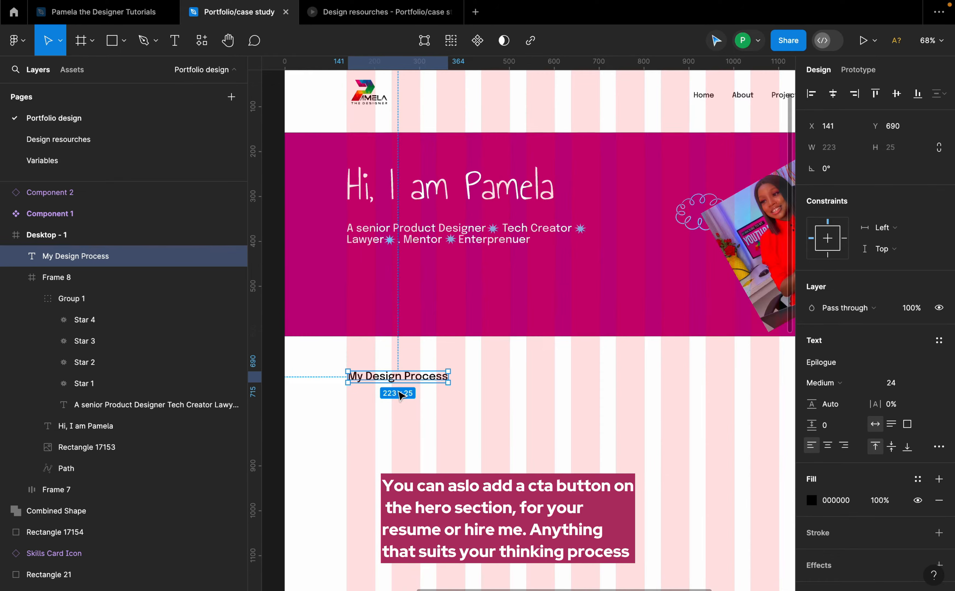
pyautogui.moveTo(401, 382); pyautogui.dragTo(404, 374)
pyautogui.scroll(-5, 404, 376)
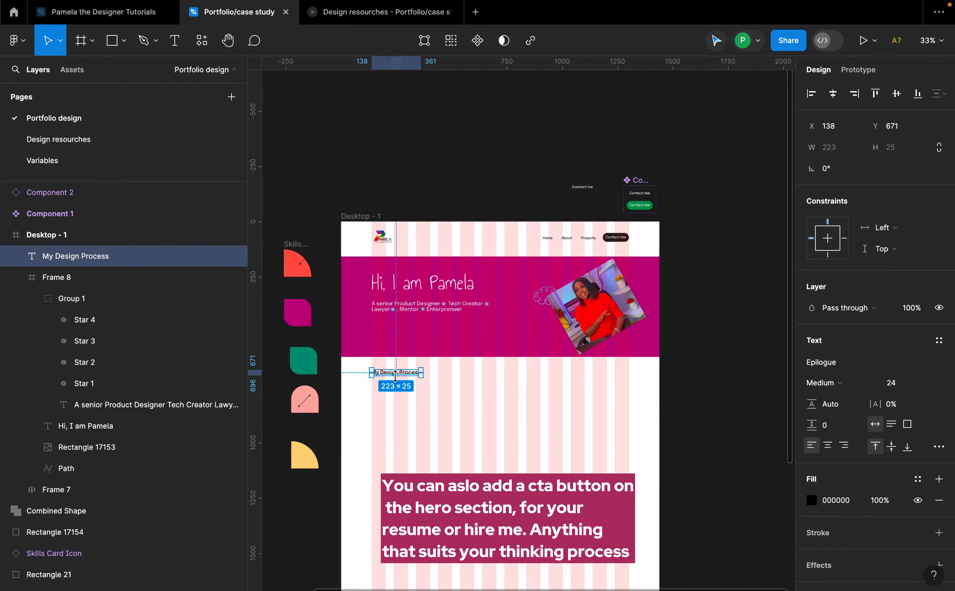
# Step: Inspect the page layout and the "My Design Process" heading
pyautogui.click(372, 215)
pyautogui.scroll(-10, 481, 181)
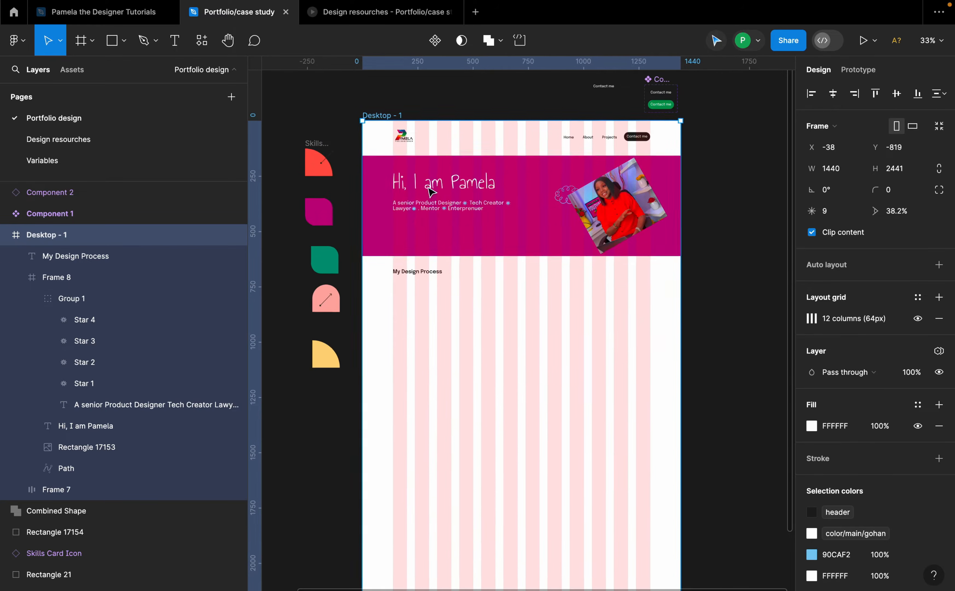
pyautogui.scroll(5, 481, 181)
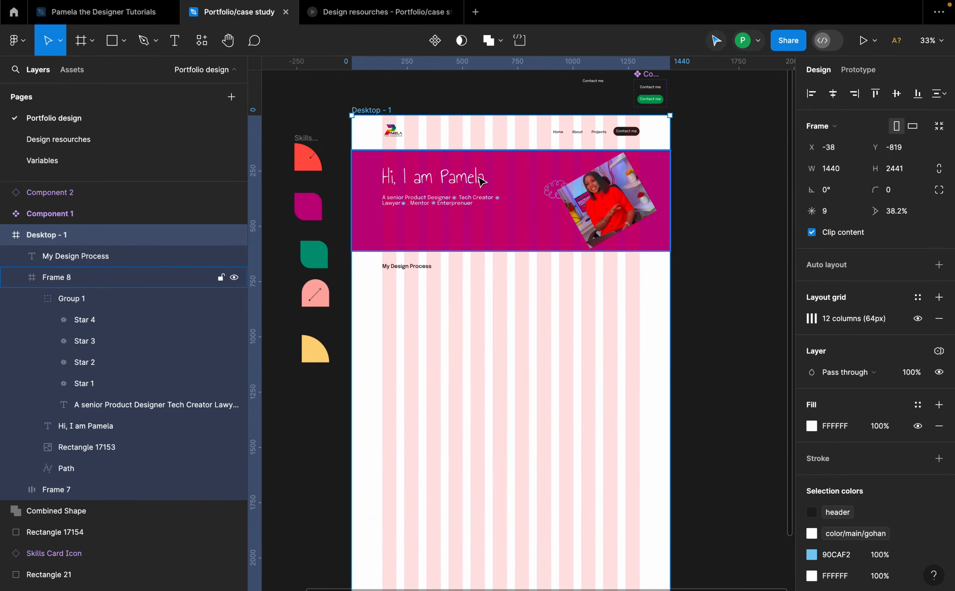
pyautogui.scroll(4, 401, 259)
pyautogui.scroll(-1, 402, 259)
pyautogui.scroll(-4, 442, 257)
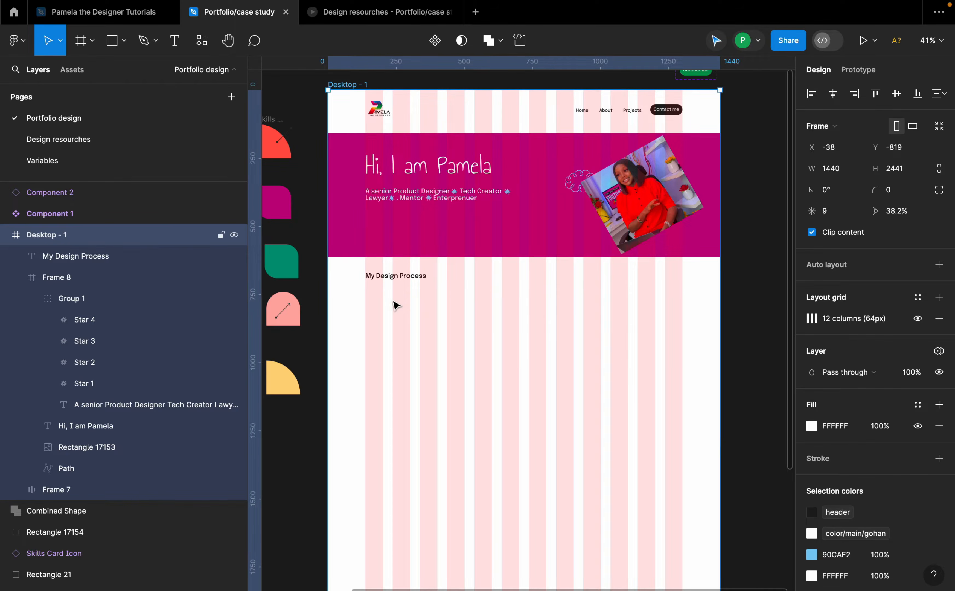
pyautogui.scroll(4, 396, 306)
pyautogui.click(405, 253)
pyautogui.click(408, 248)
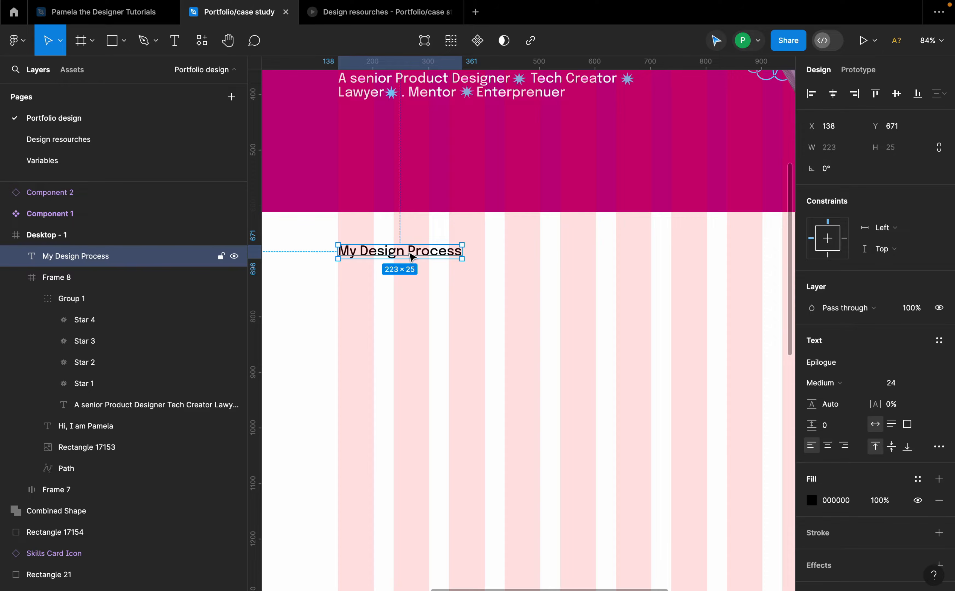
pyautogui.click(411, 266)
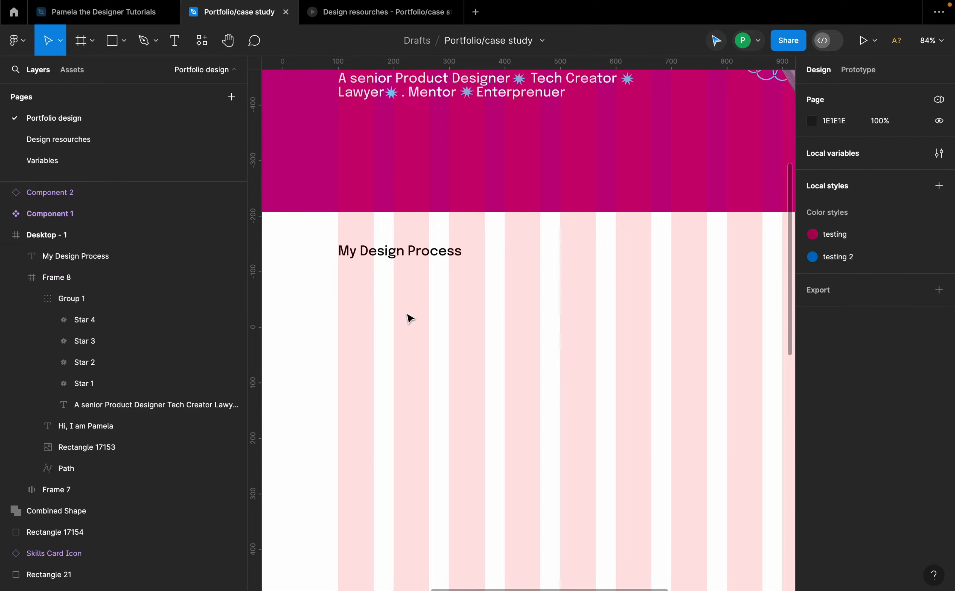
# Step: Add the text "Understanding The problem" beneath the "My Design Process" heading
pyautogui.press('t')
pyautogui.click(362, 313)
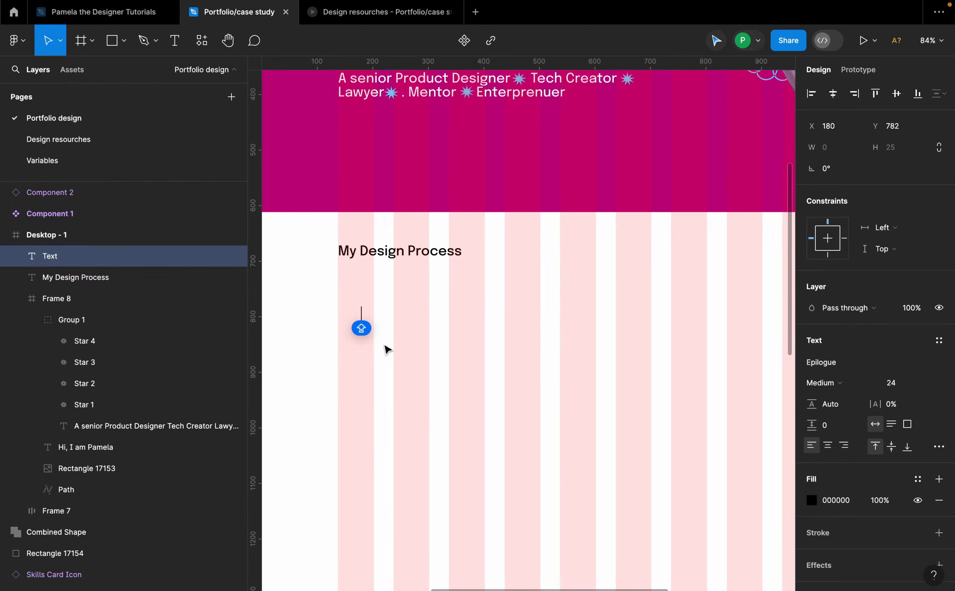
pyautogui.write('Undeer')
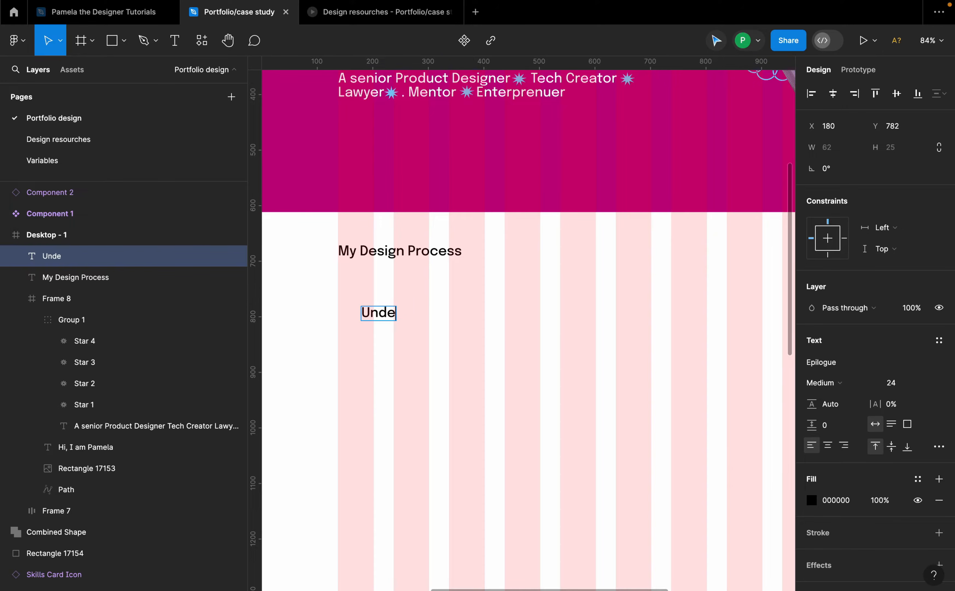
pyautogui.write('tanding The prio')
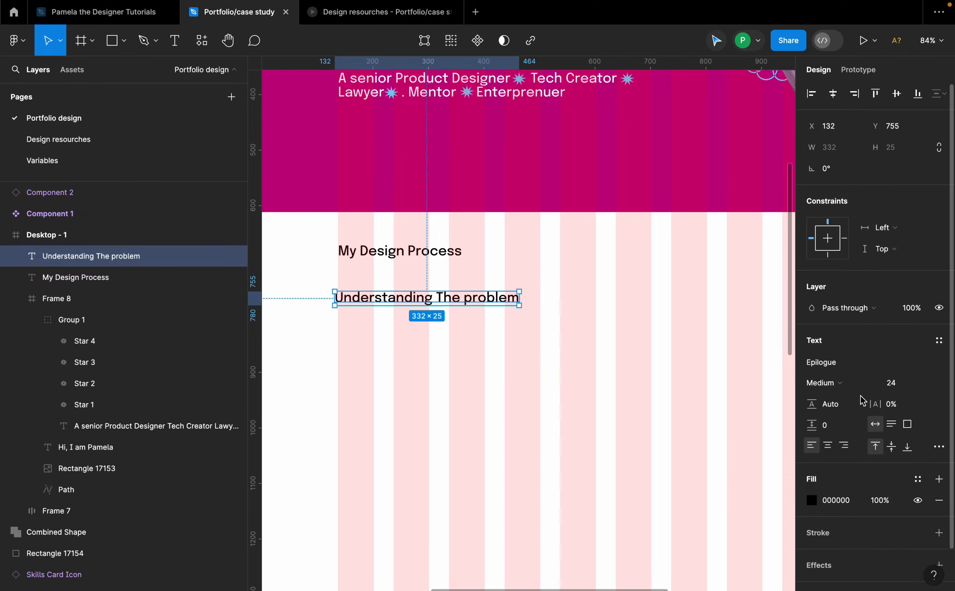
# Step: Set "Understanding The problem" to Regular weight at size 20 and move it closer under the heading
pyautogui.click(857, 378)
pyautogui.click(854, 366)
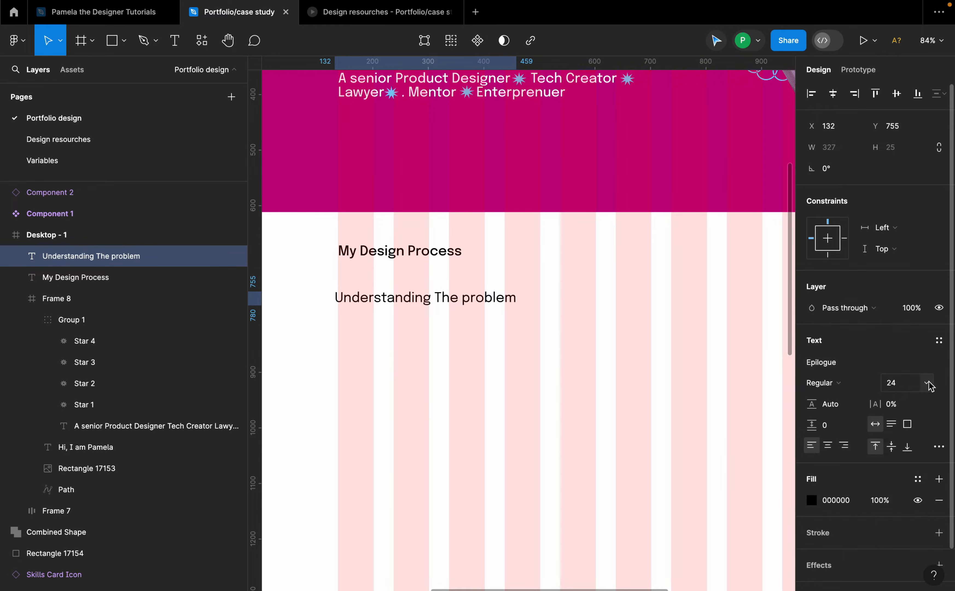
pyautogui.click(927, 383)
pyautogui.click(908, 363)
pyautogui.moveTo(462, 302)
pyautogui.mouseDown()
pyautogui.moveTo(465, 291)
pyautogui.moveTo(452, 284)
pyautogui.moveTo(452, 308)
pyautogui.mouseUp()
# Step: Add a "Market Research" text line beneath "Understanding The problem"
pyautogui.doubleClick(451, 308)
pyautogui.write('M')
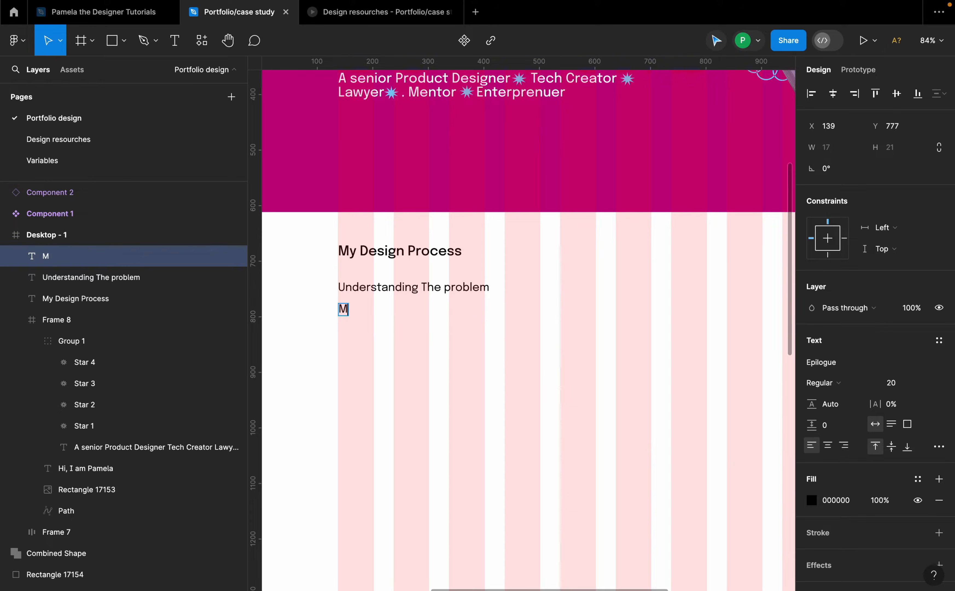
pyautogui.write('arket R')
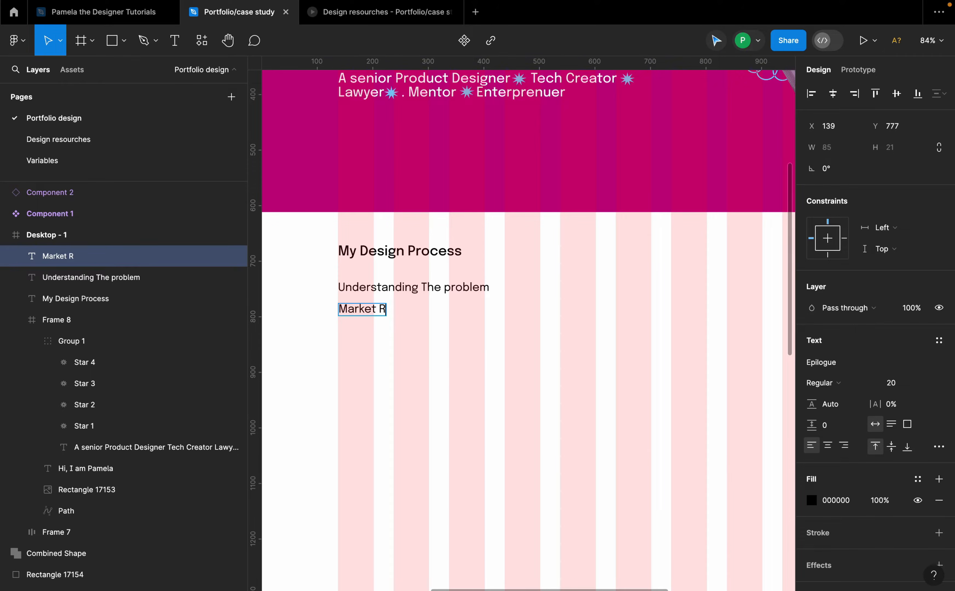
pyautogui.write('esearch')
pyautogui.press('Escape')
# Step: Duplicate the "Market Research" line below it and change the copy's text to "User Research"
pyautogui.keyDown('alt'); pyautogui.moveTo(399, 310); pyautogui.dragTo(399, 332); pyautogui.keyUp('alt')
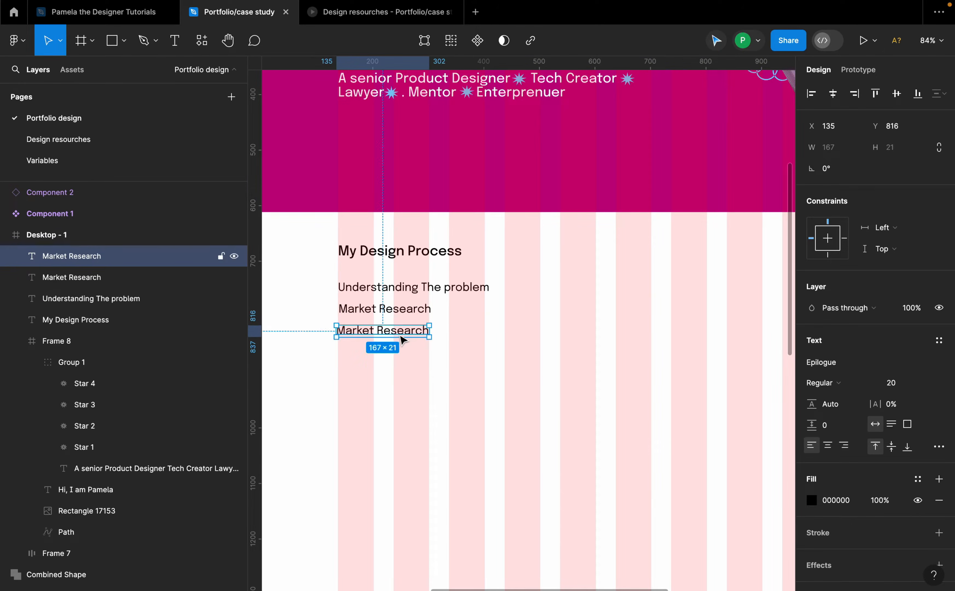
pyautogui.doubleClick(400, 332)
pyautogui.write('User')
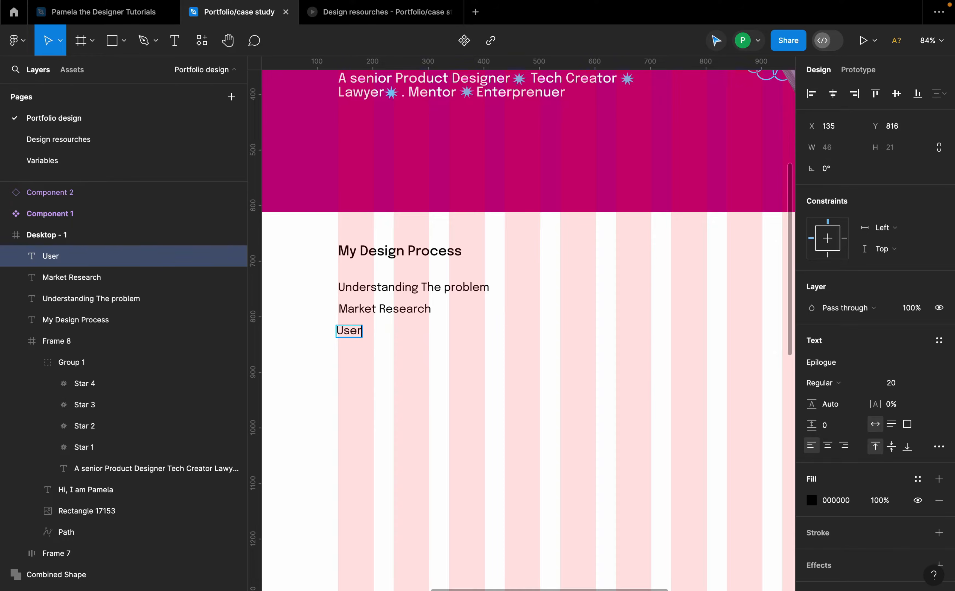
pyautogui.write(' re')
pyautogui.press('BackSpace')
pyautogui.press('BackSpace')
pyautogui.press('BackSpace')
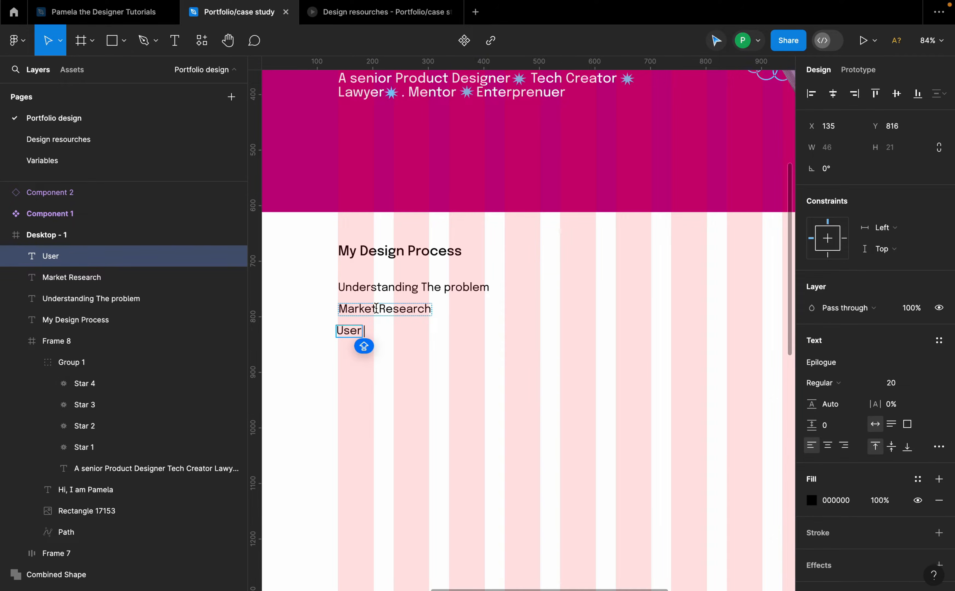
pyautogui.moveTo(375, 308); pyautogui.dragTo(333, 305)
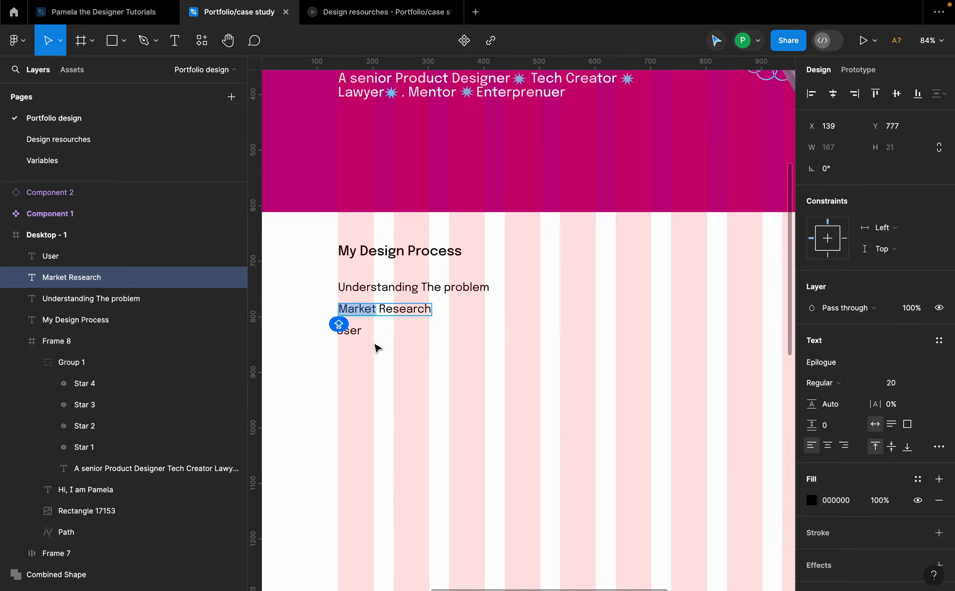
pyautogui.click(358, 330)
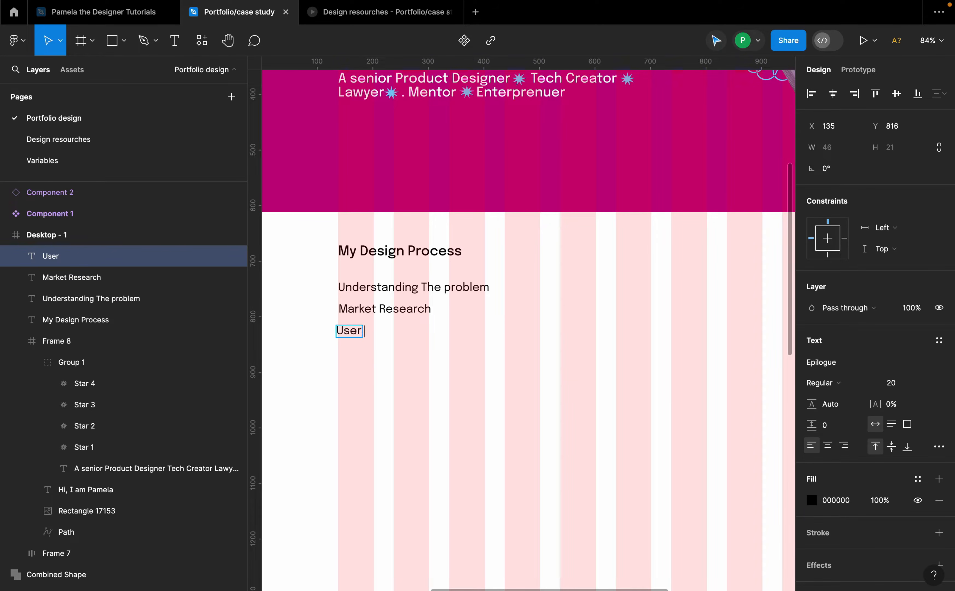
pyautogui.write('Research')
pyautogui.press('Escape')
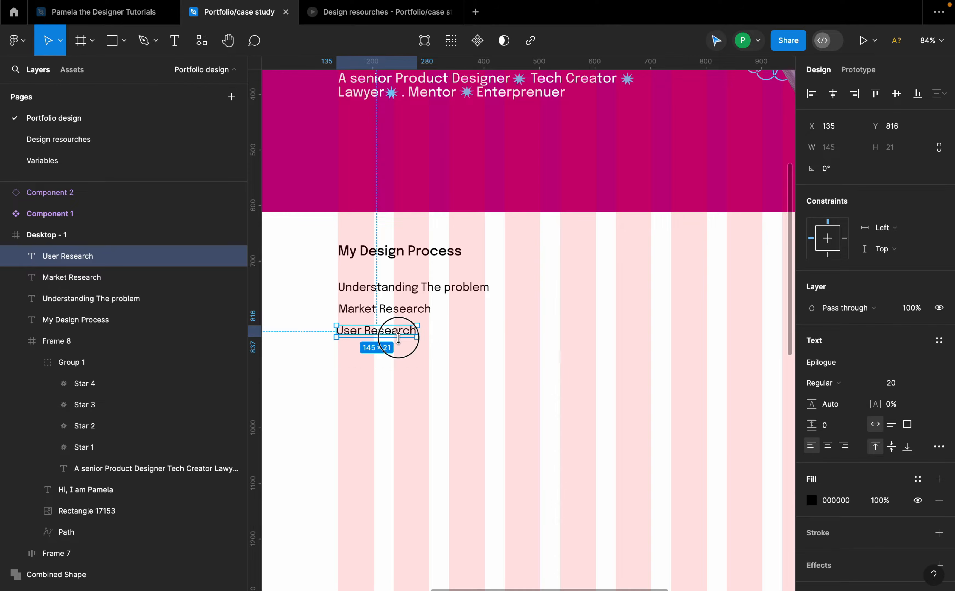
# Step: Paste a "Discovery" text label above the list items and set its weight to SemiBold
pyautogui.press('super+v')
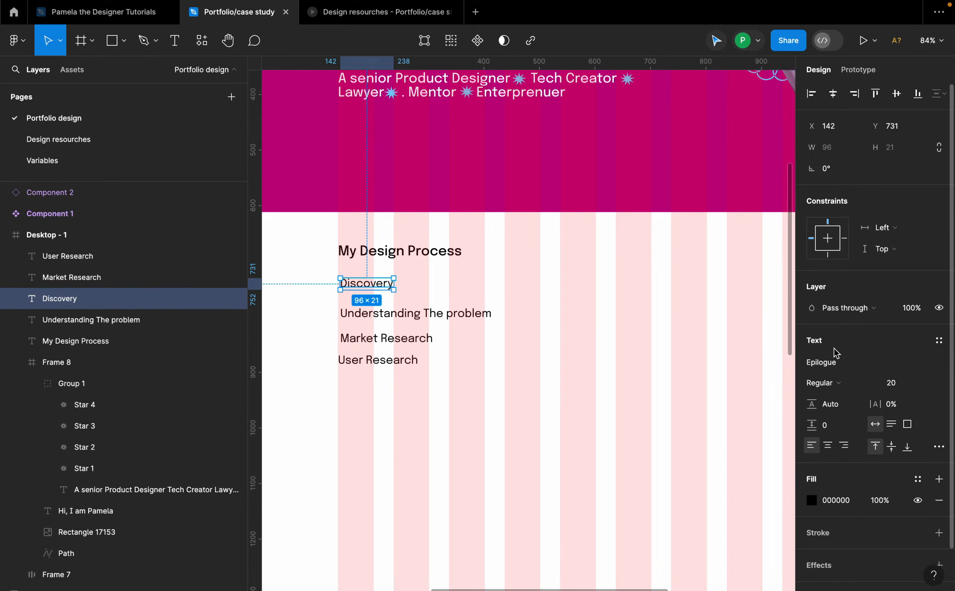
pyautogui.click(853, 385)
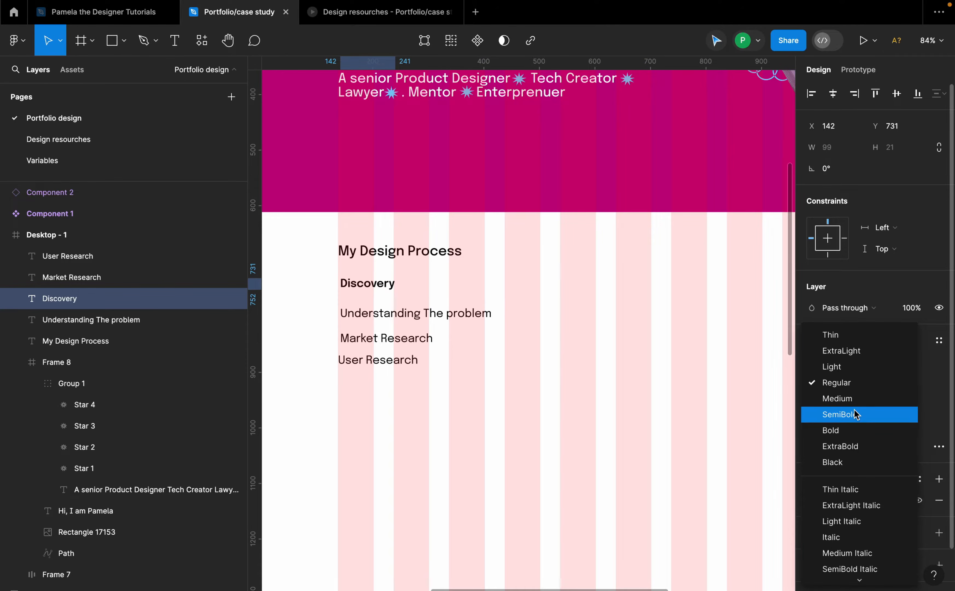
pyautogui.click(855, 414)
# Step: Set the "My Design Process" heading to SemiBold and nudge it slightly upward
pyautogui.click(433, 254)
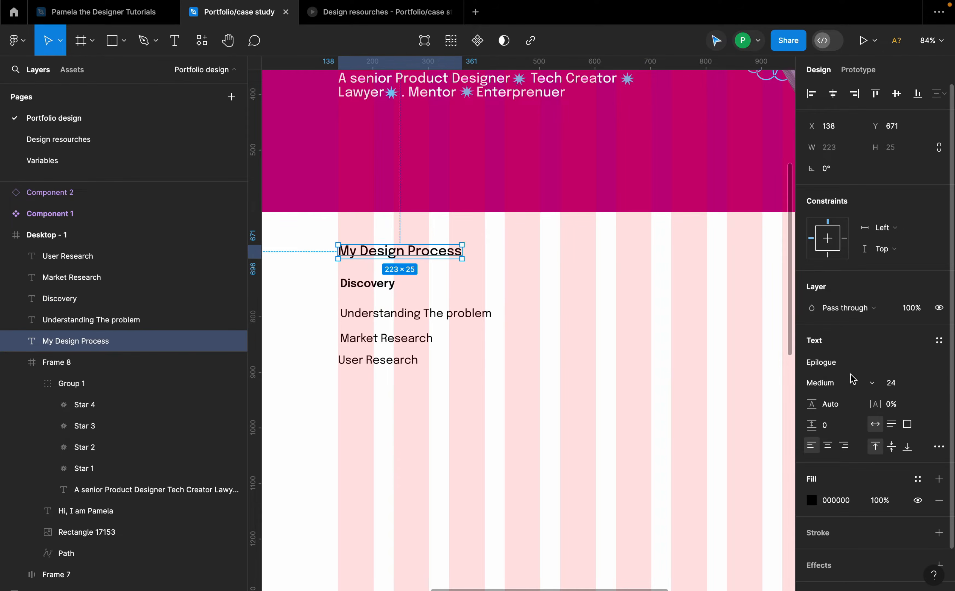
pyautogui.click(854, 385)
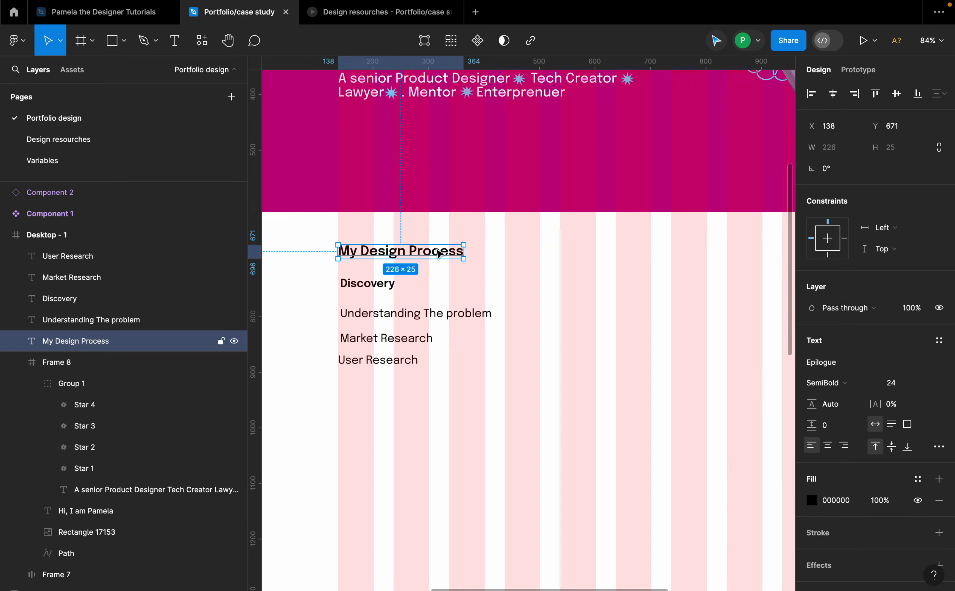
pyautogui.moveTo(427, 252); pyautogui.dragTo(433, 241)
# Step: Select the Discovery label and the three list items and move them lower beneath the heading
pyautogui.click(392, 283)
pyautogui.keyDown('shift'); pyautogui.click(406, 318); pyautogui.keyUp('shift')
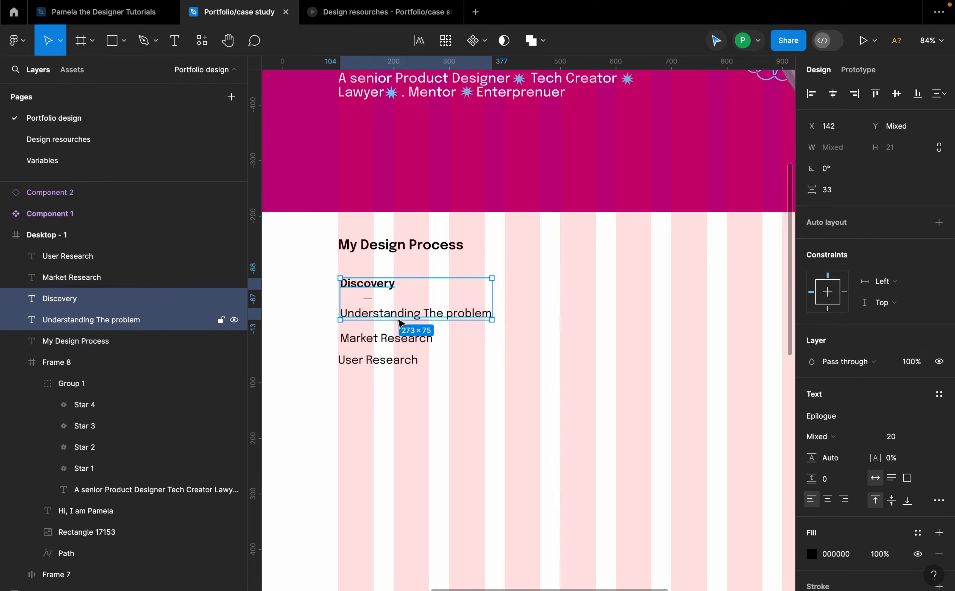
pyautogui.click(497, 380)
pyautogui.click(382, 286)
pyautogui.keyDown('shift'); pyautogui.click(408, 317); pyautogui.keyUp('shift')
pyautogui.keyDown('shift'); pyautogui.click(406, 338); pyautogui.keyUp('shift')
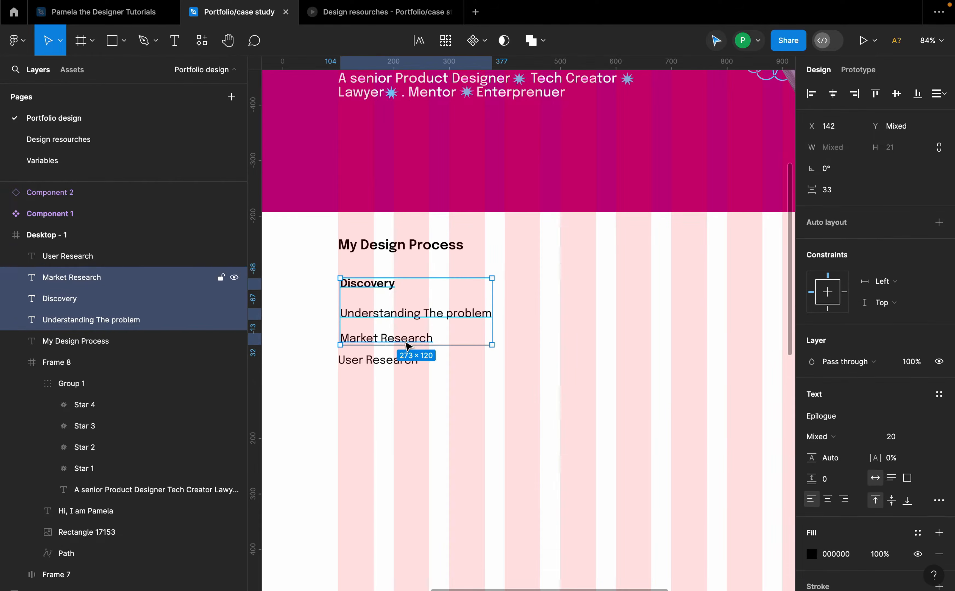
pyautogui.keyDown('shift'); pyautogui.click(406, 361); pyautogui.keyUp('shift')
pyautogui.moveTo(409, 338); pyautogui.dragTo(407, 365)
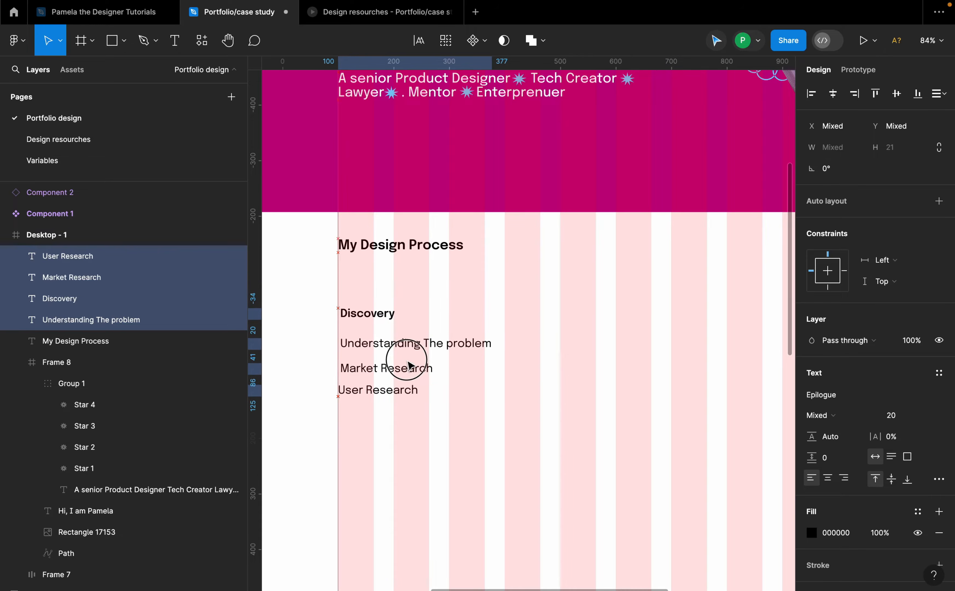
# Step: Set the "My Design Process" heading's font size to 32
pyautogui.click(401, 244)
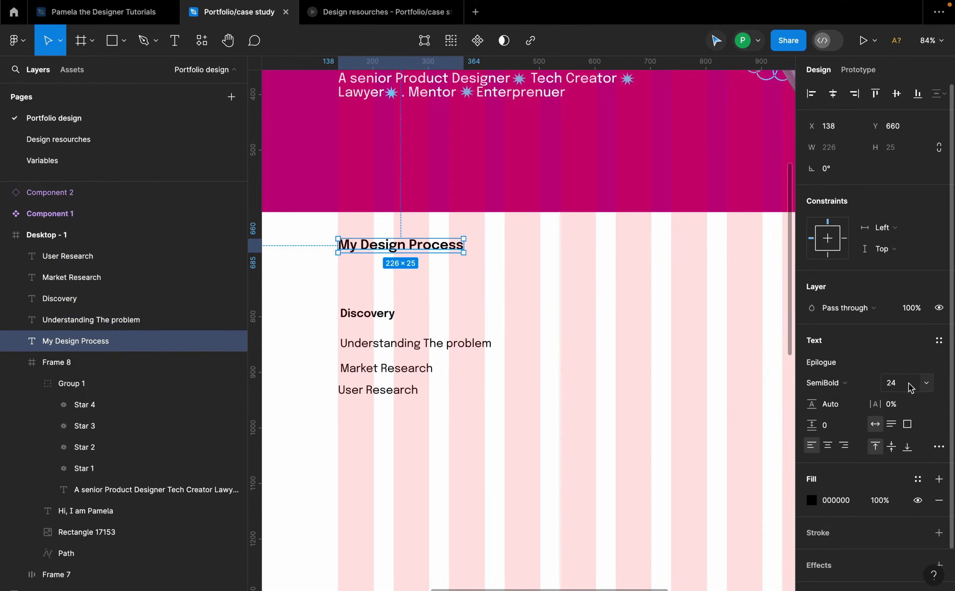
pyautogui.click(925, 383)
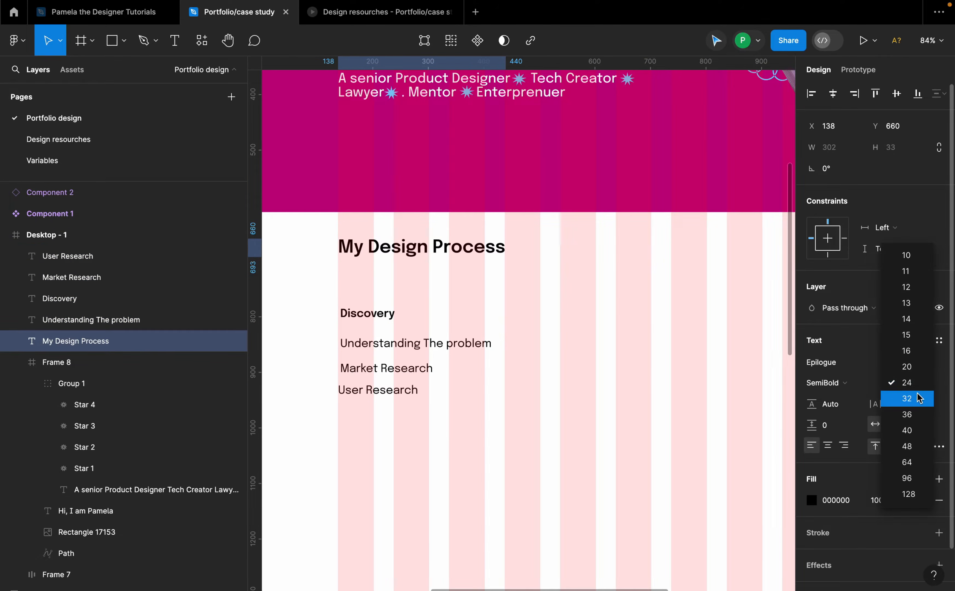
pyautogui.click(906, 396)
# Step: Wrap the Understanding The problem, Market Research and User Research lines in an auto layout frame
pyautogui.scroll(-5, 384, 246)
pyautogui.click(440, 321)
pyautogui.scroll(4, 360, 303)
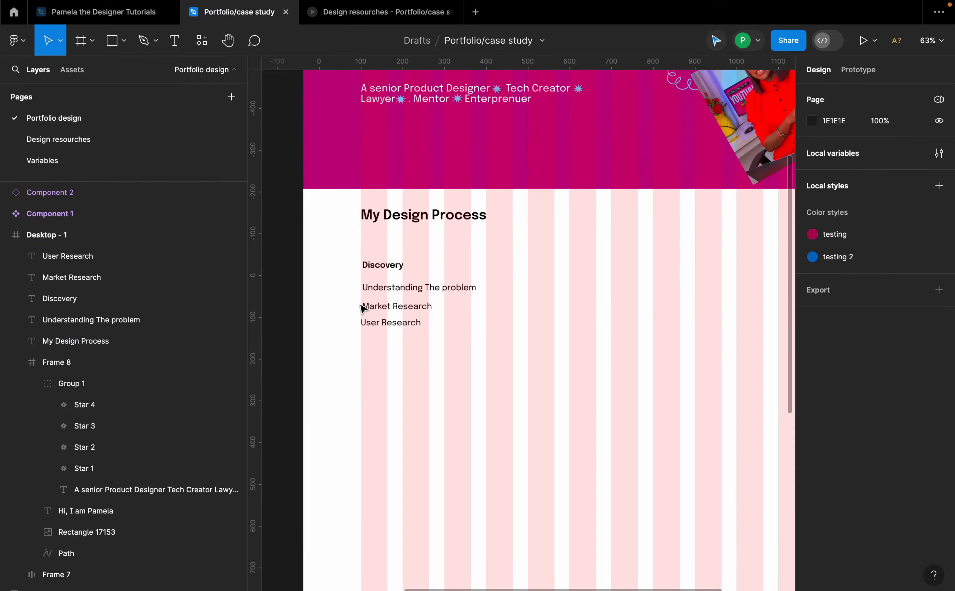
pyautogui.click(390, 270)
pyautogui.click(411, 289)
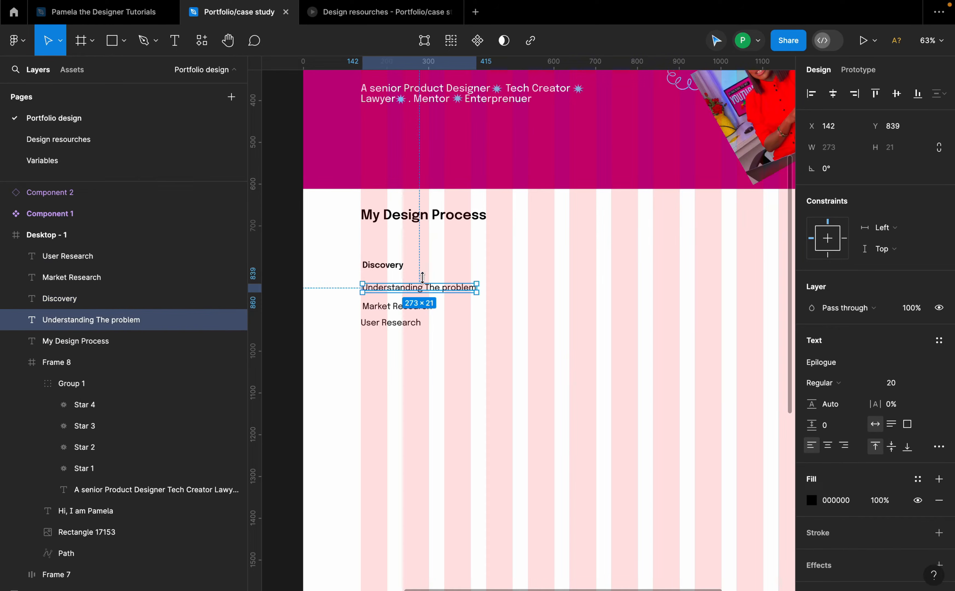
pyautogui.click(454, 279)
pyautogui.click(373, 267)
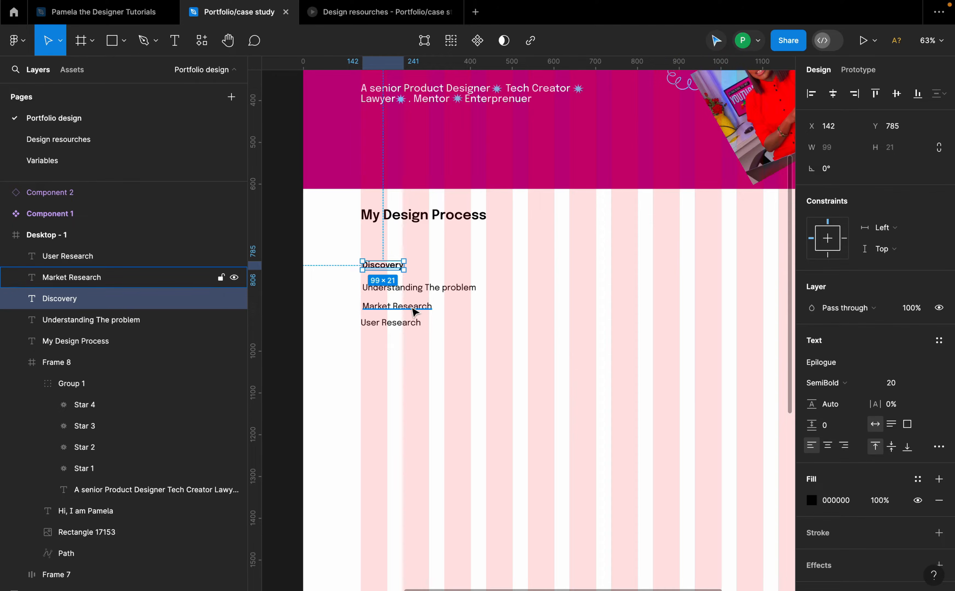
pyautogui.click(415, 291)
pyautogui.keyDown('shift'); pyautogui.click(372, 310); pyautogui.keyUp('shift')
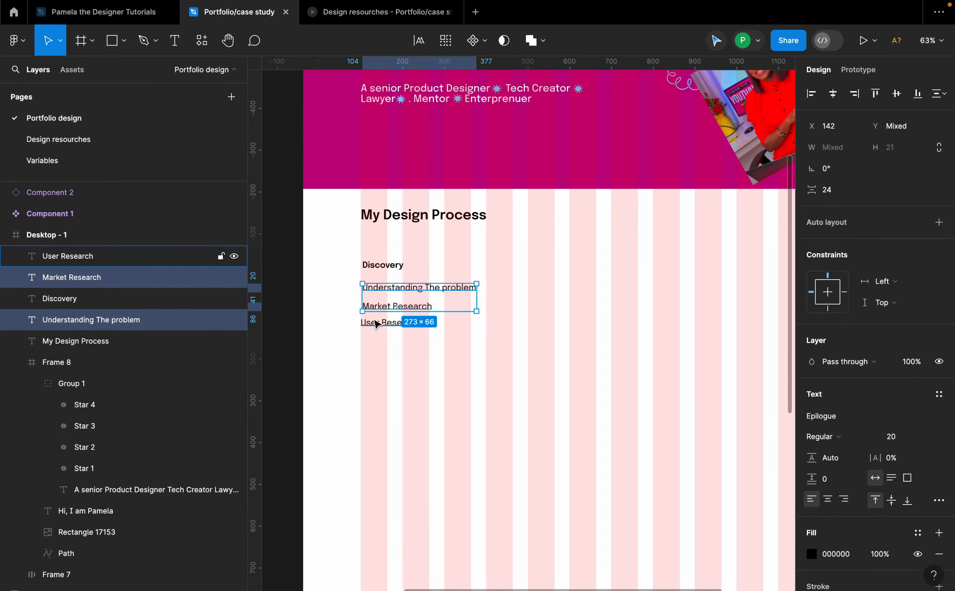
pyautogui.keyDown('shift'); pyautogui.click(376, 323); pyautogui.keyUp('shift')
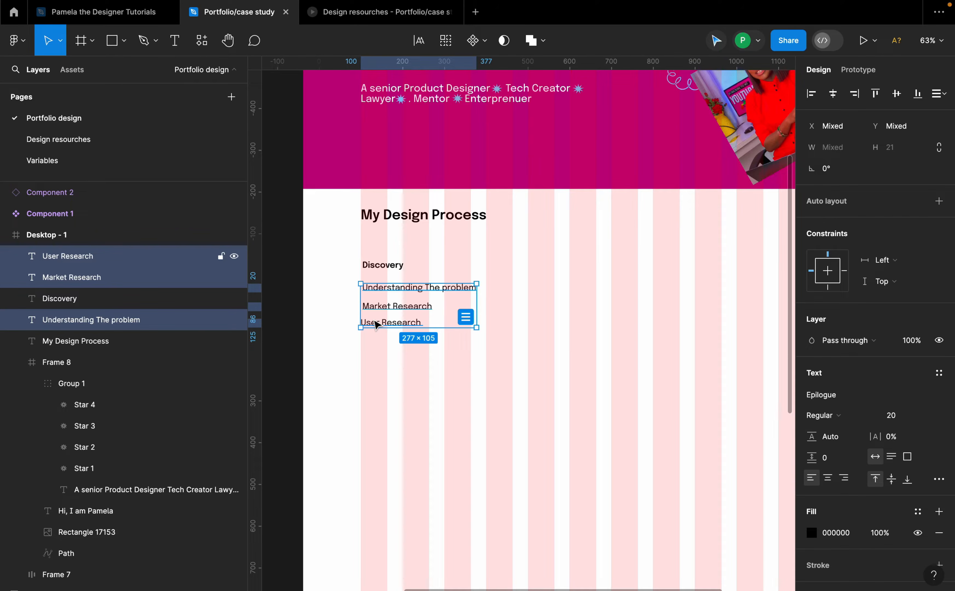
pyautogui.hotkey('shift', 'a')
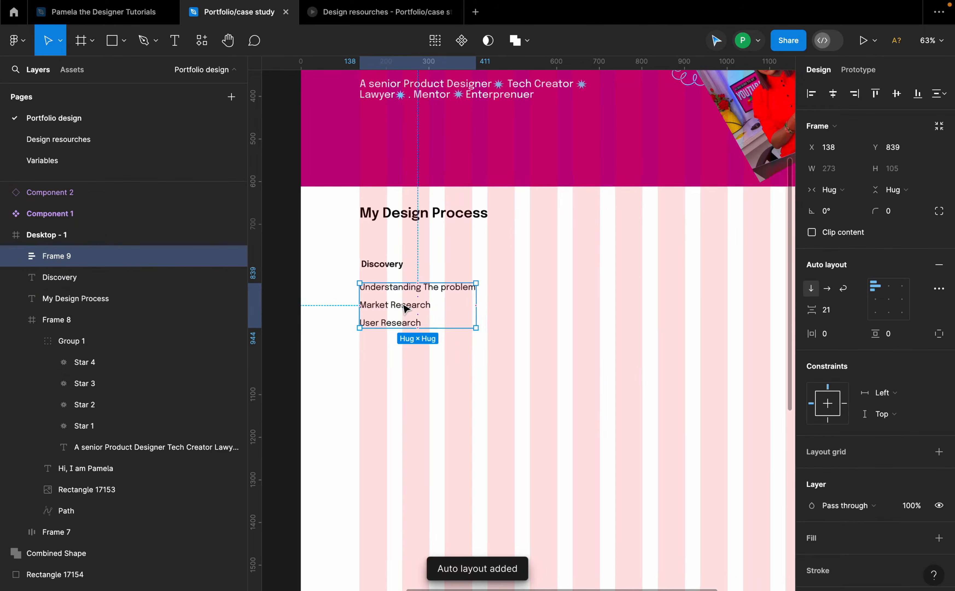
# Step: Set the list frame's vertical gap between items to 16
pyautogui.scroll(3, 418, 308)
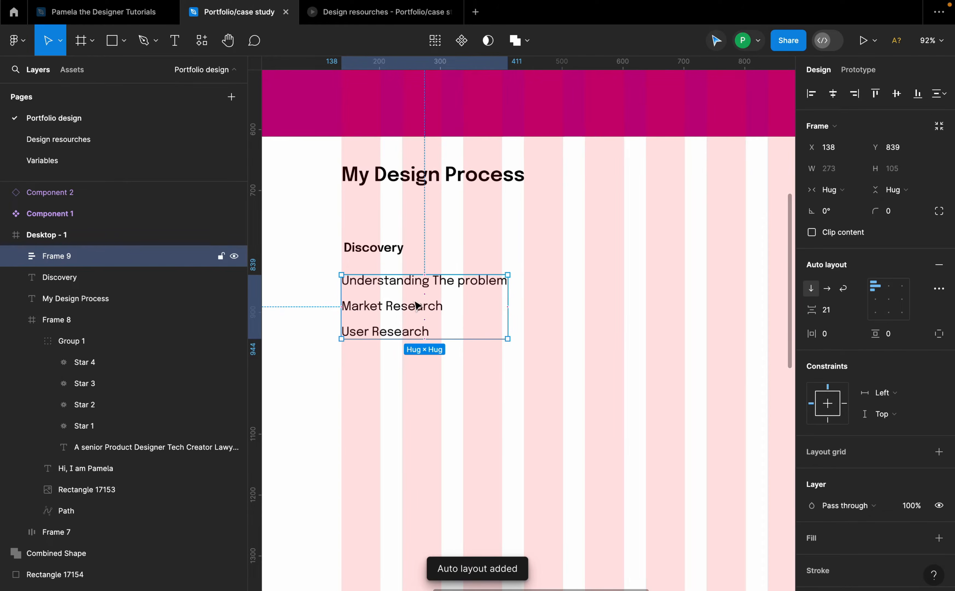
pyautogui.click(835, 313)
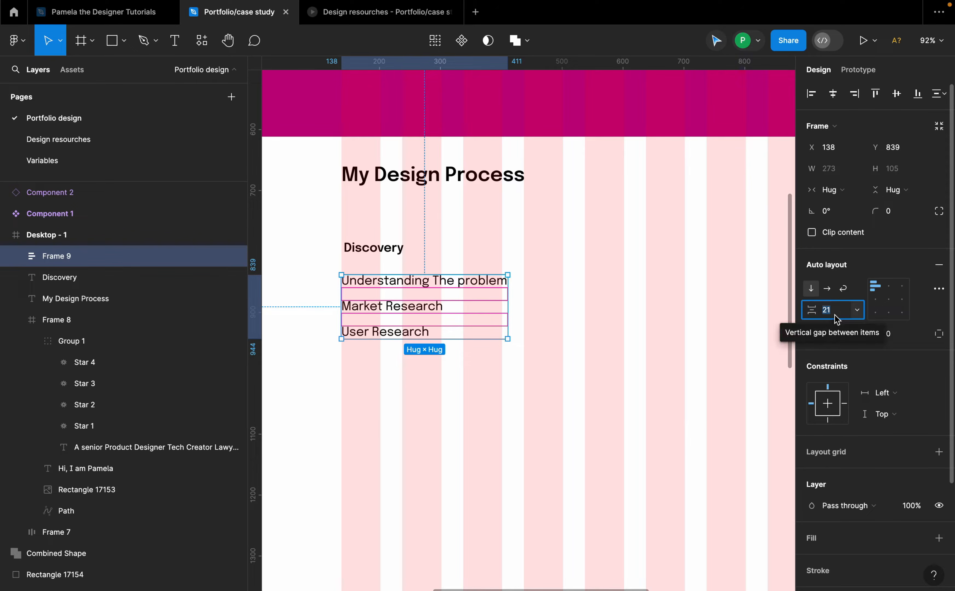
pyautogui.write('16')
pyautogui.press('Return')
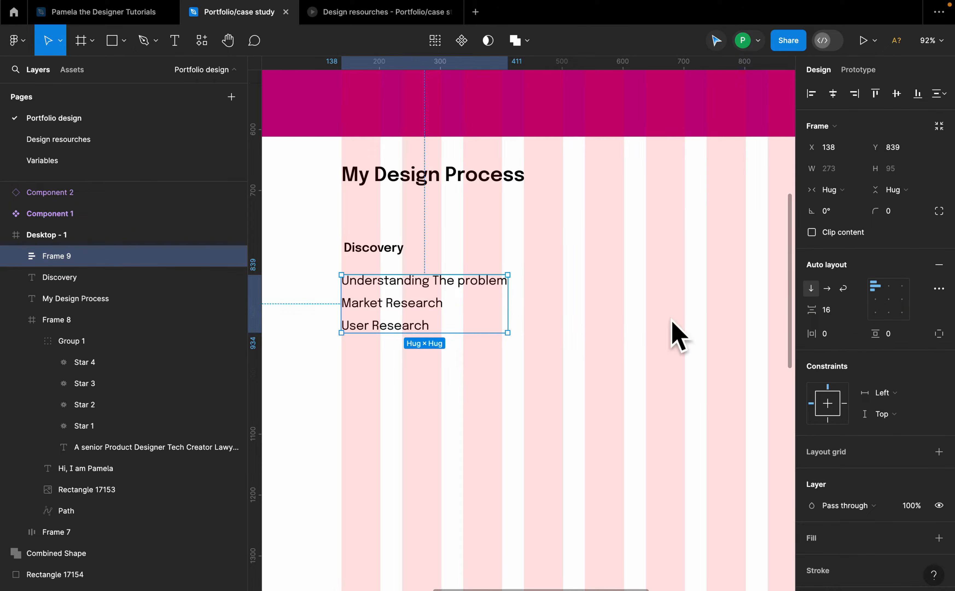
# Step: Wrap the Discovery label and the list frame in an auto layout frame with a 24 vertical gap
pyautogui.click(537, 356)
pyautogui.click(420, 278)
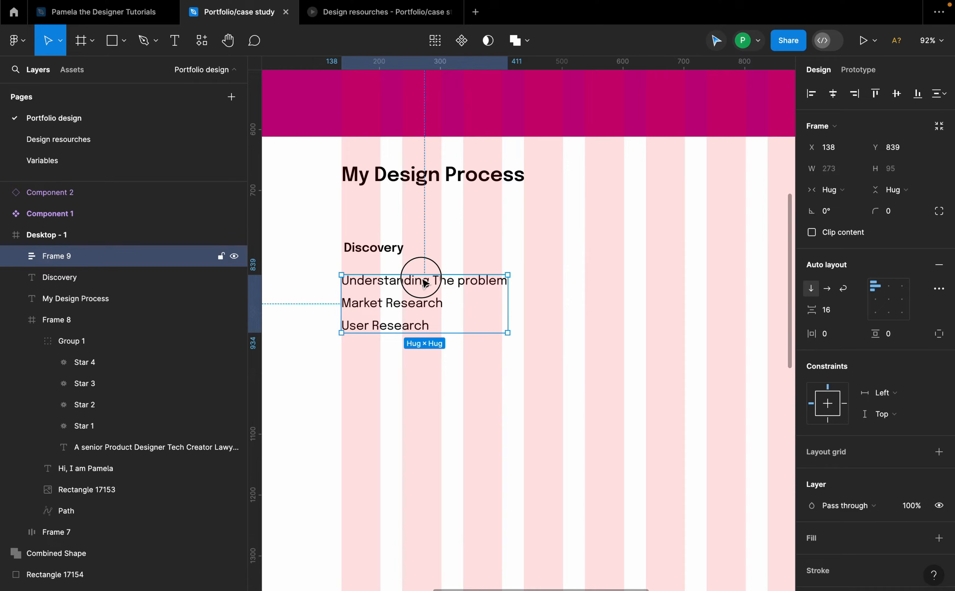
pyautogui.keyDown('shift'); pyautogui.click(393, 253); pyautogui.keyUp('shift')
pyautogui.click(446, 295)
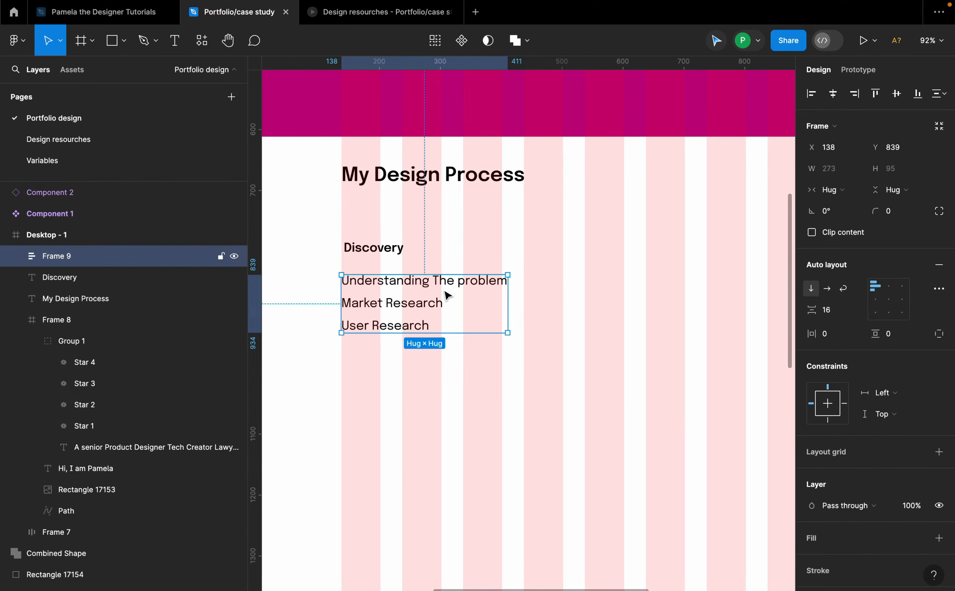
pyautogui.keyDown('shift'); pyautogui.click(392, 254); pyautogui.keyUp('shift')
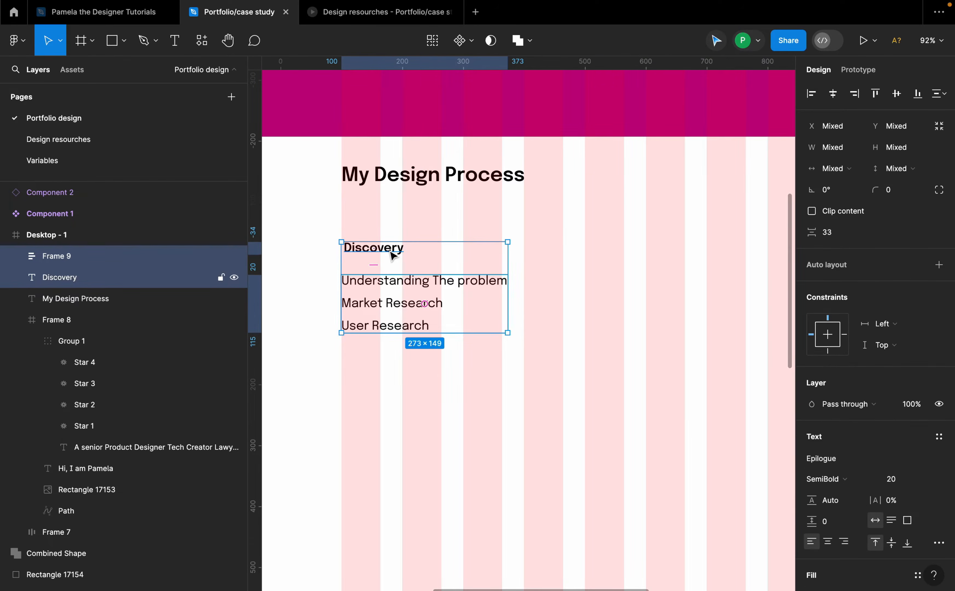
pyautogui.hotkey('shift', 'a')
pyautogui.click(837, 317)
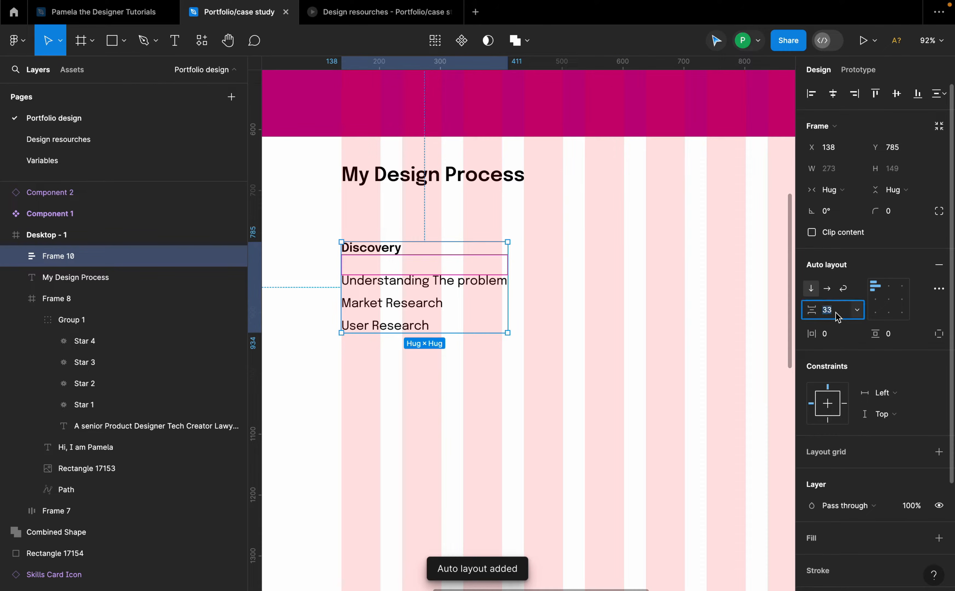
pyautogui.write('24')
pyautogui.press('Return')
# Step: Duplicate the Discovery column to the right at about X 447
pyautogui.scroll(-5, 445, 274)
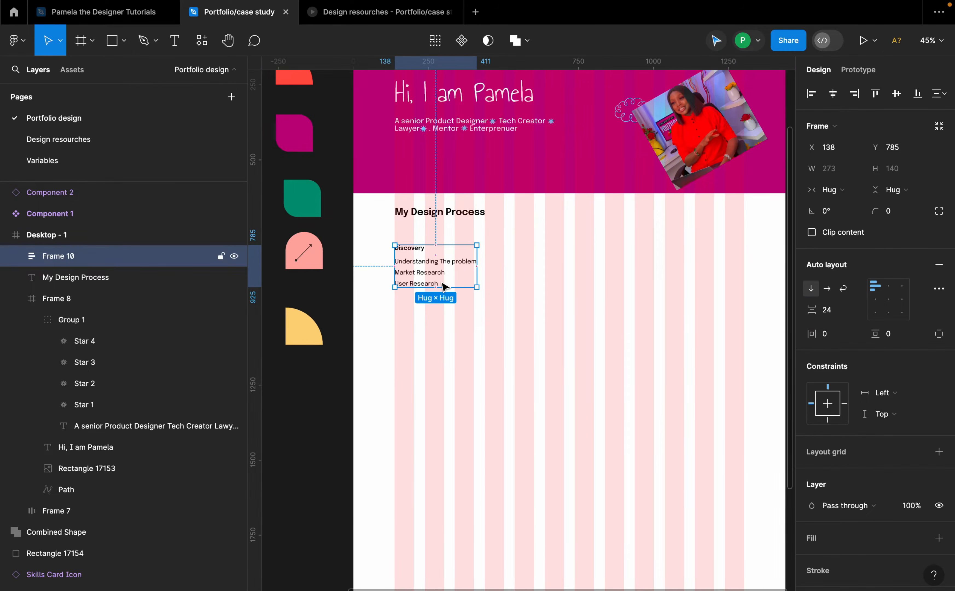
pyautogui.moveTo(445, 273); pyautogui.dragTo(537, 273)
pyautogui.scroll(5, 521, 255)
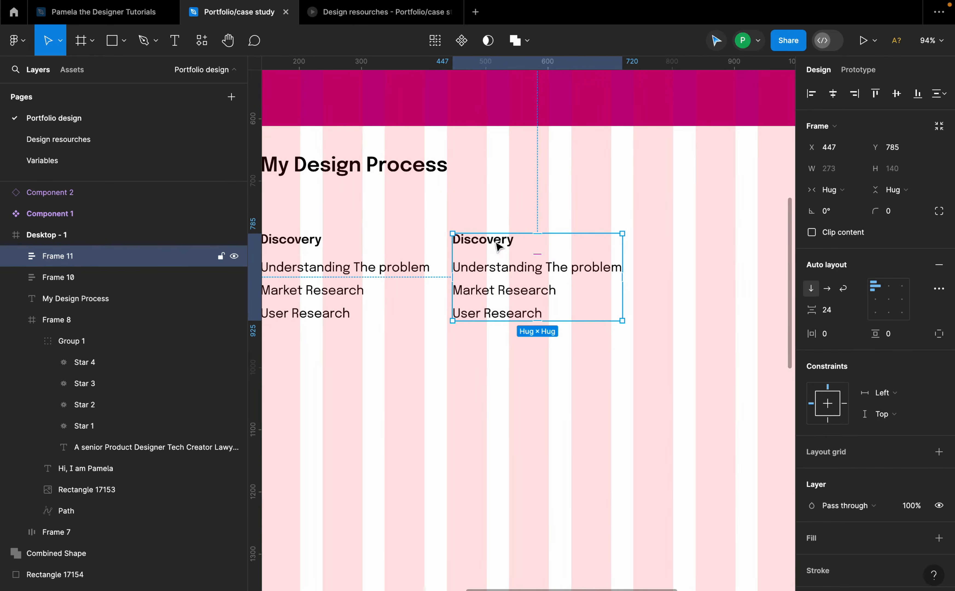
# Step: Change the duplicated column's title to "Define"
pyautogui.click(503, 248)
pyautogui.doubleClick(496, 242)
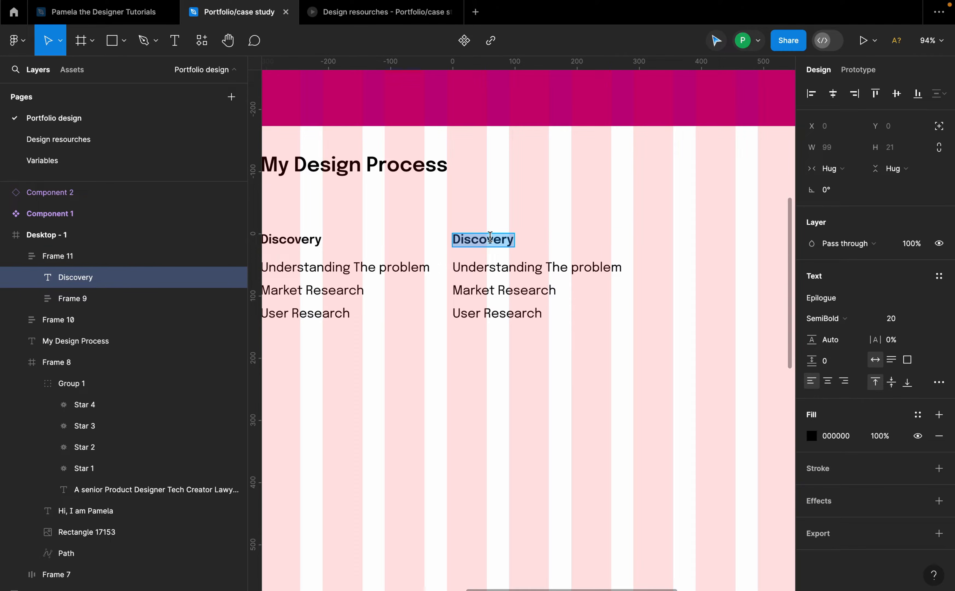
pyautogui.write('De')
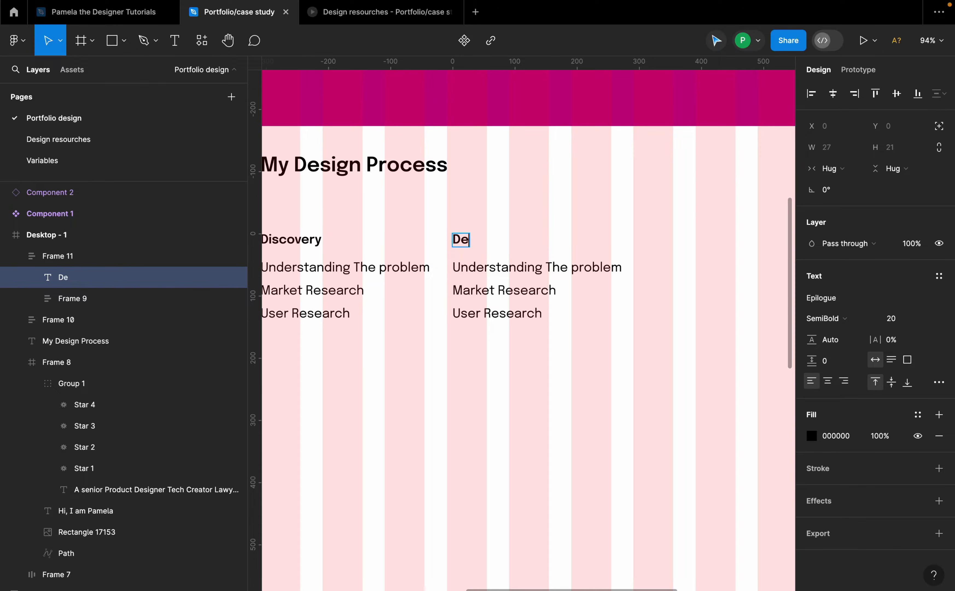
pyautogui.write('fine')
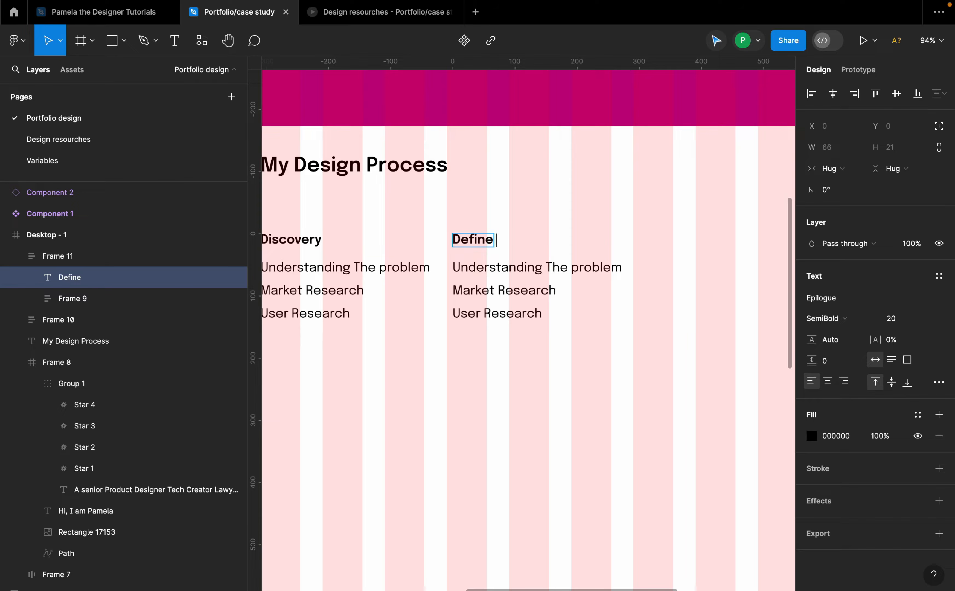
# Step: Complete the duplicated column's title as "Define & Ideate" and change its first item to "Problem statement"
pyautogui.write('& Ideate')
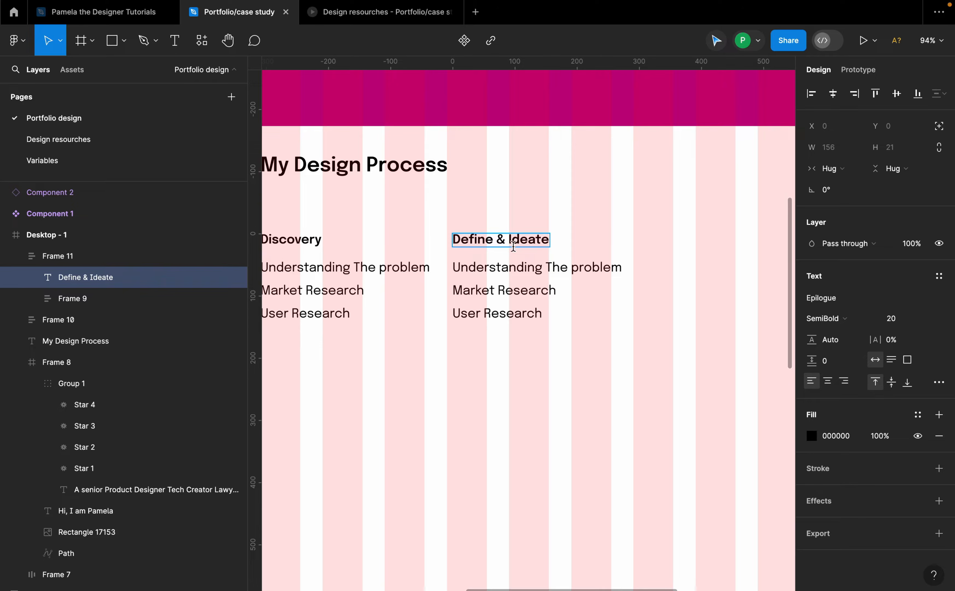
pyautogui.click(559, 266)
pyautogui.doubleClick(560, 268)
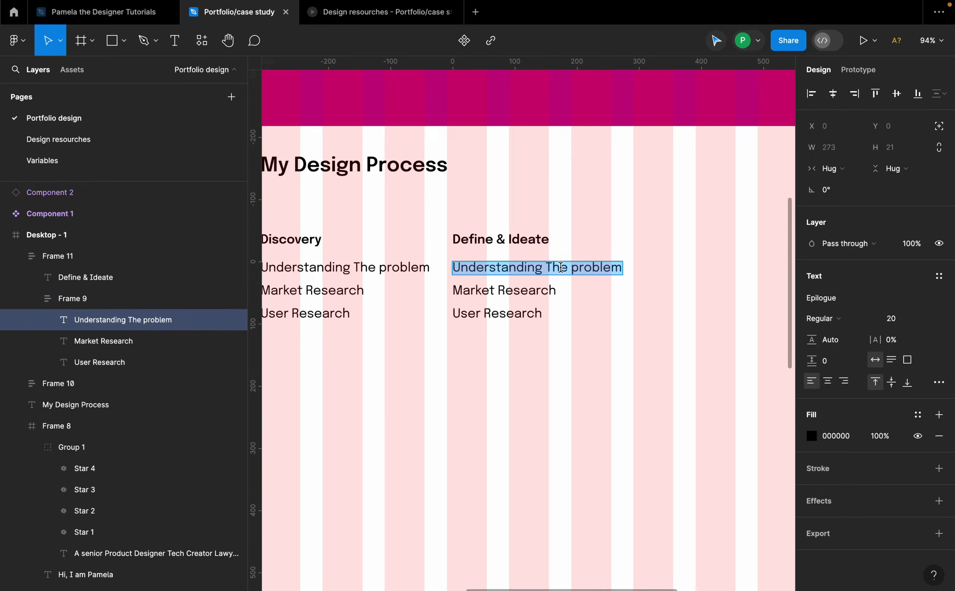
pyautogui.write('Prob')
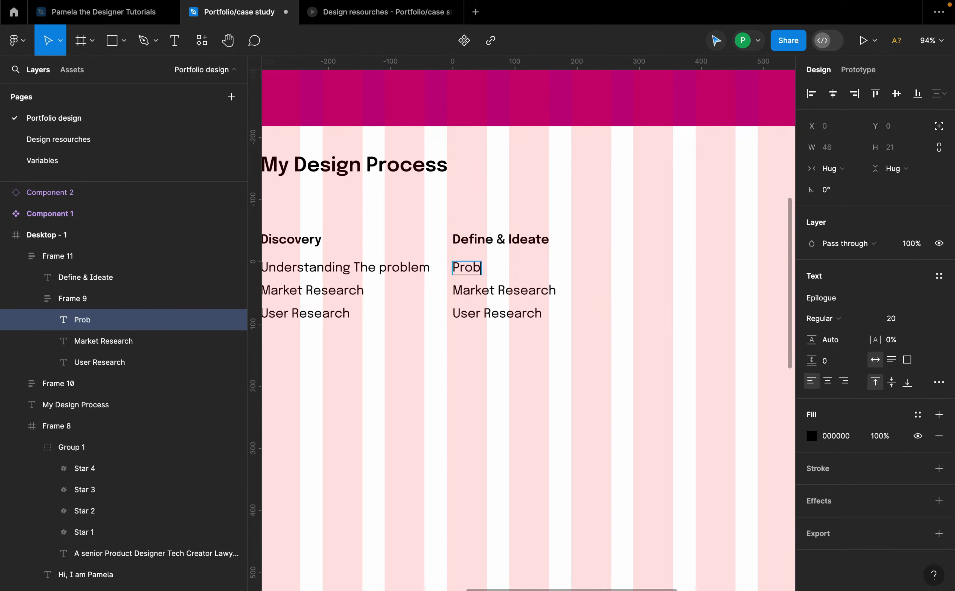
pyautogui.write('lem statement')
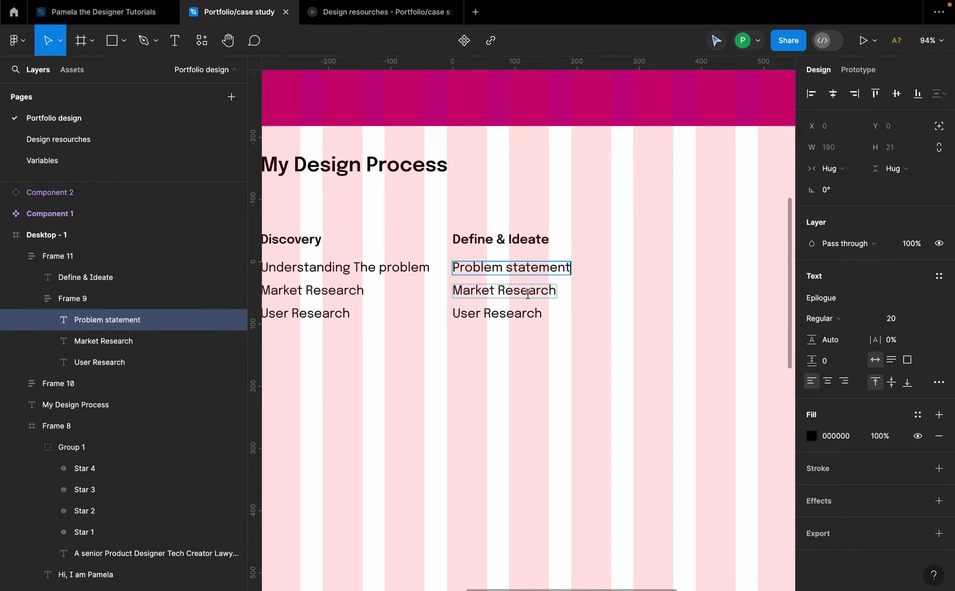
# Step: Change the second item of the Define & Ideate column to "Brainstorming"
pyautogui.doubleClick(549, 290)
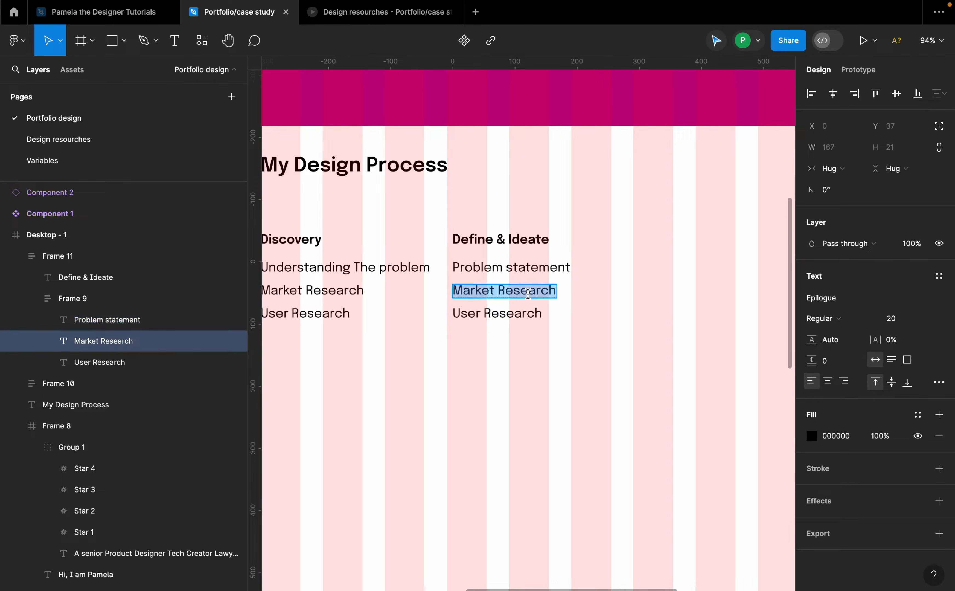
pyautogui.write('Brainstaorn')
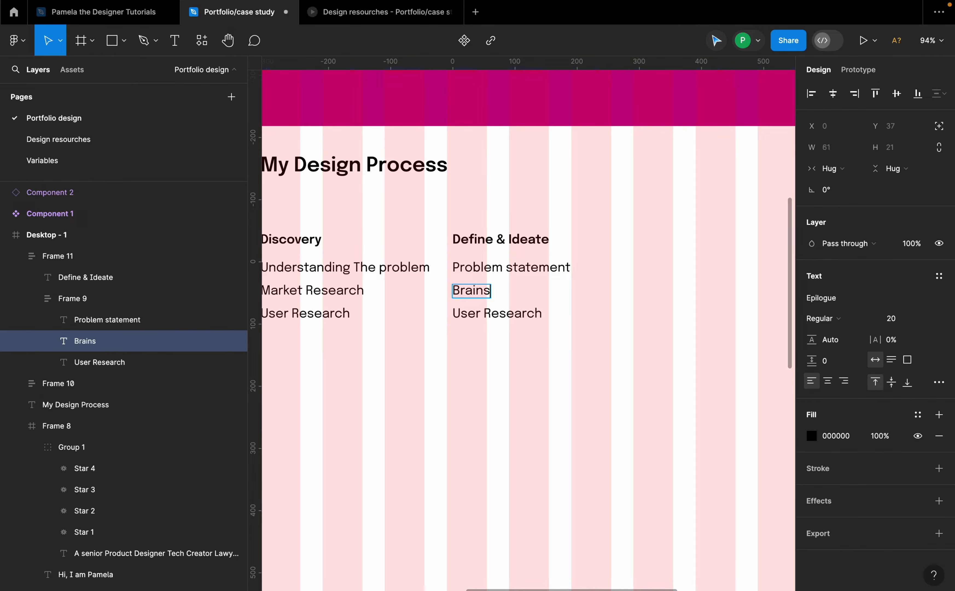
pyautogui.press('BackSpace')
pyautogui.press('BackSpace')
pyautogui.press('BackSpace')
pyautogui.write('rmi')
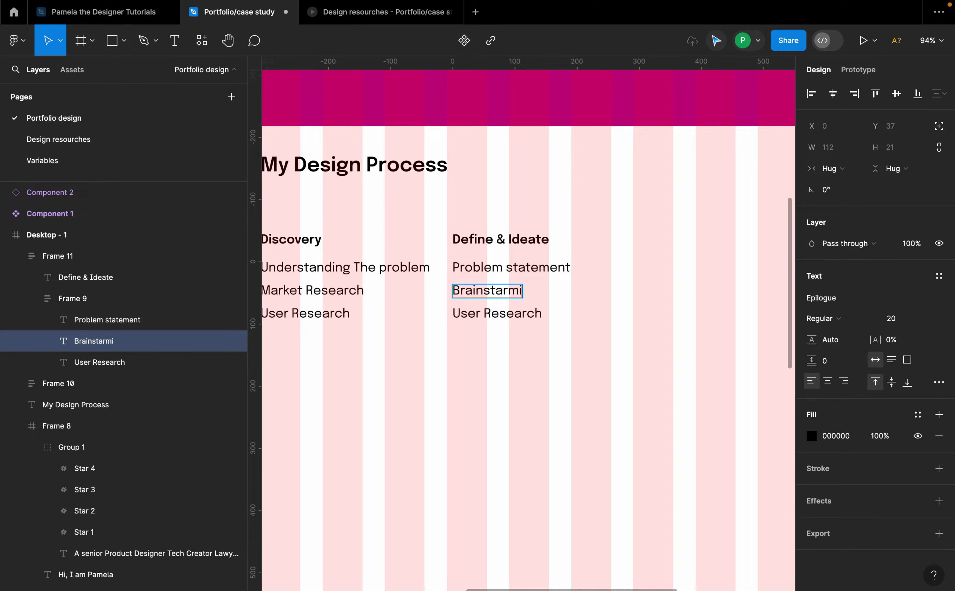
pyautogui.press('BackSpace')
pyautogui.press('BackSpace')
pyautogui.press('BackSpace')
pyautogui.press('BackSpace')
pyautogui.write('orming')
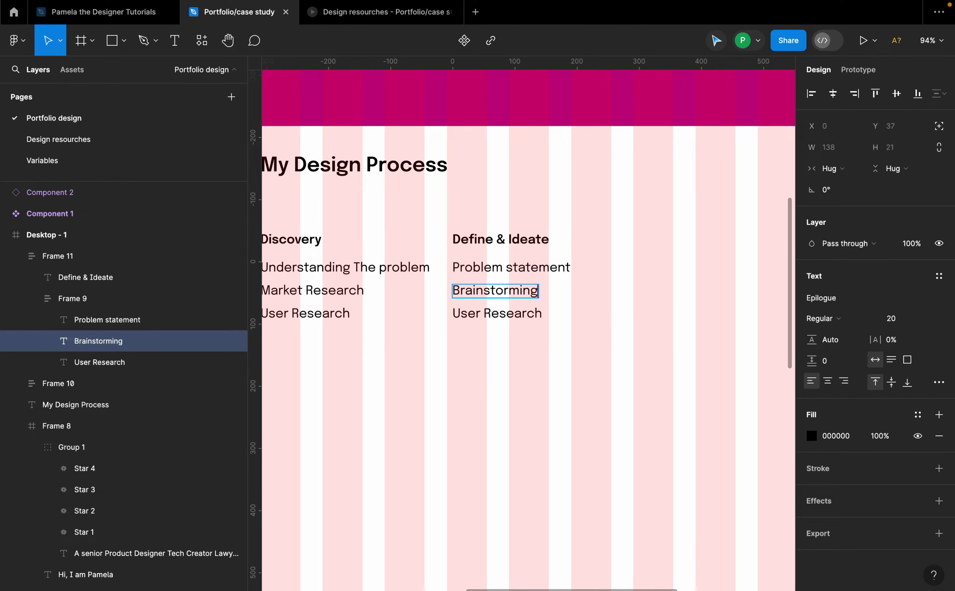
# Step: Replace the third item of the Define & Ideate column with "User Personas"
pyautogui.click(522, 314)
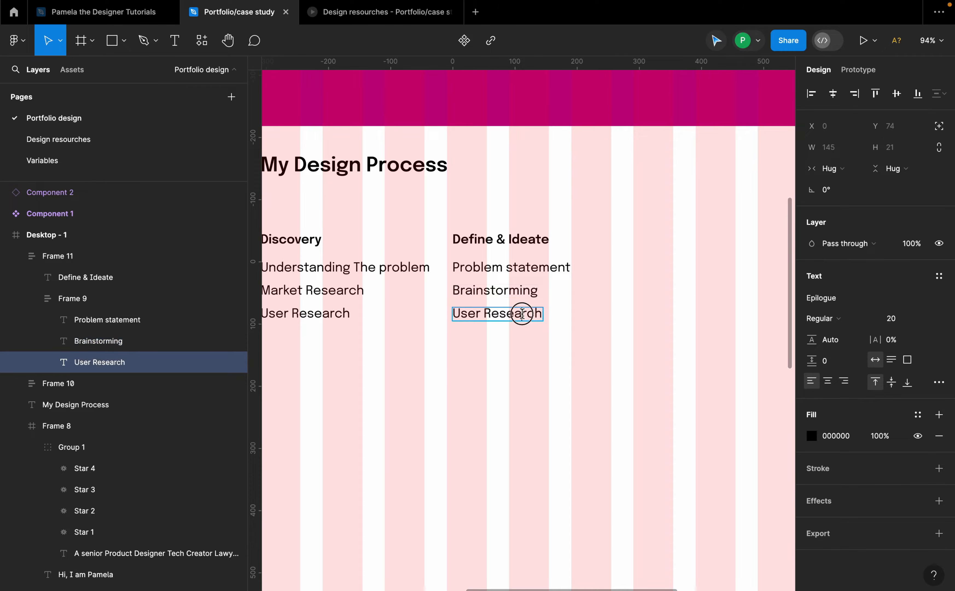
pyautogui.write('User')
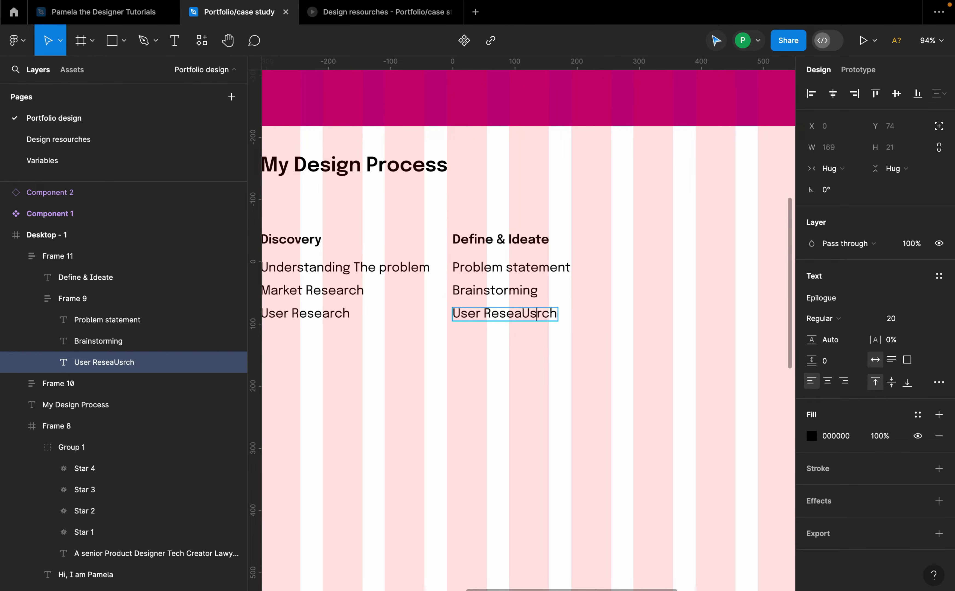
pyautogui.tripleClick(537, 313)
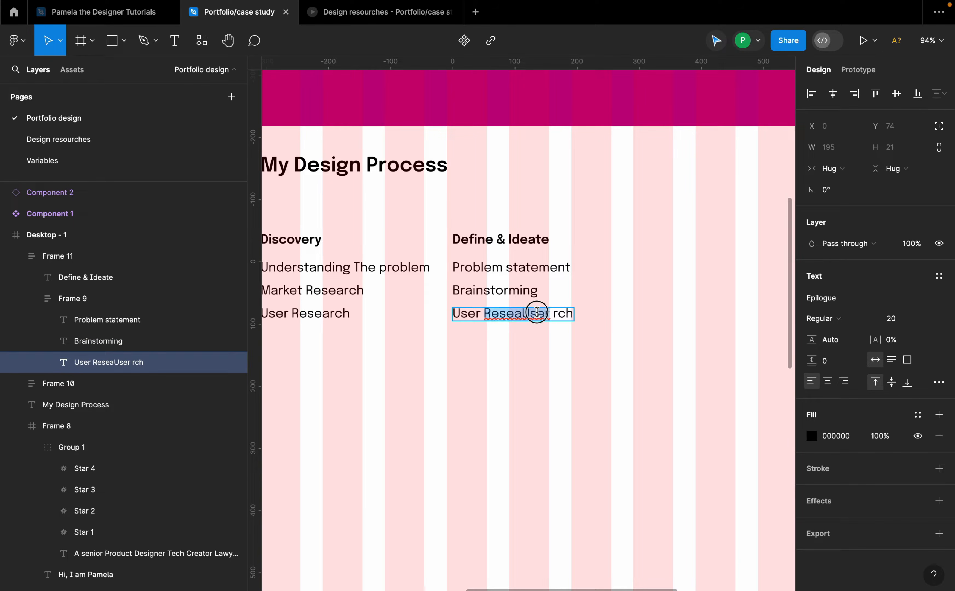
pyautogui.write('User Personas')
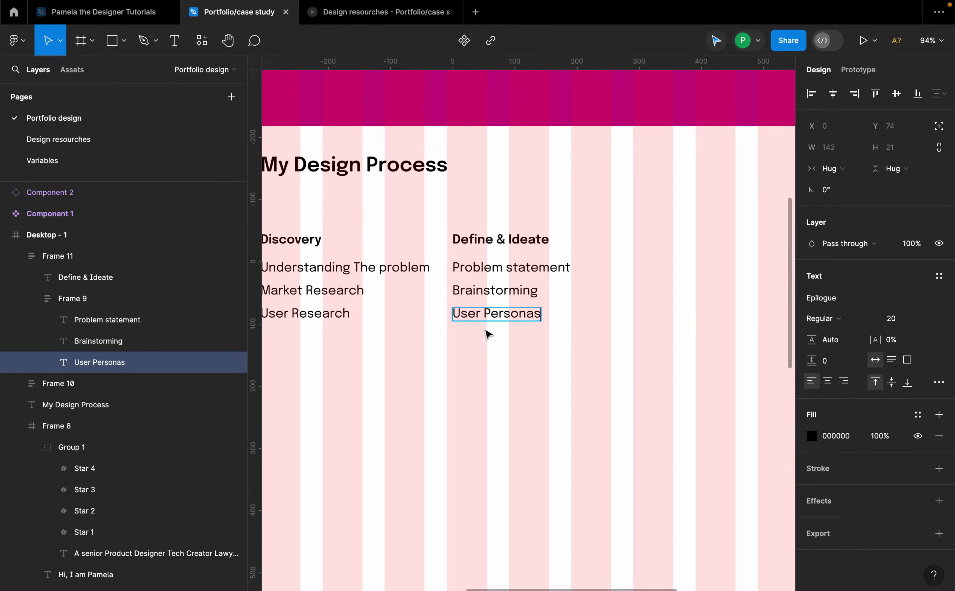
pyautogui.click(506, 361)
pyautogui.click(525, 380)
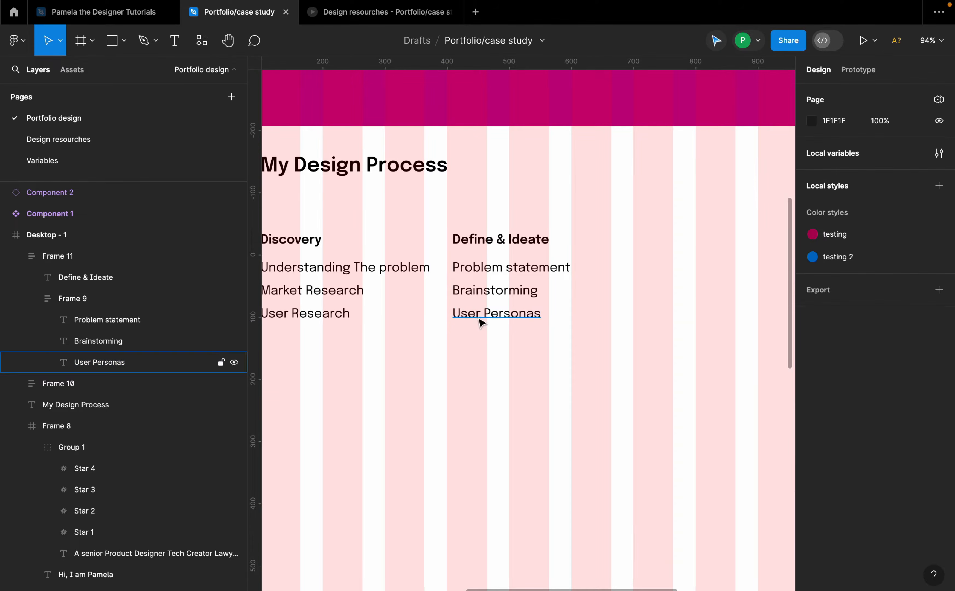
# Step: Duplicate the Define & Ideate column to the right at about X 693
pyautogui.scroll(-1, 478, 320)
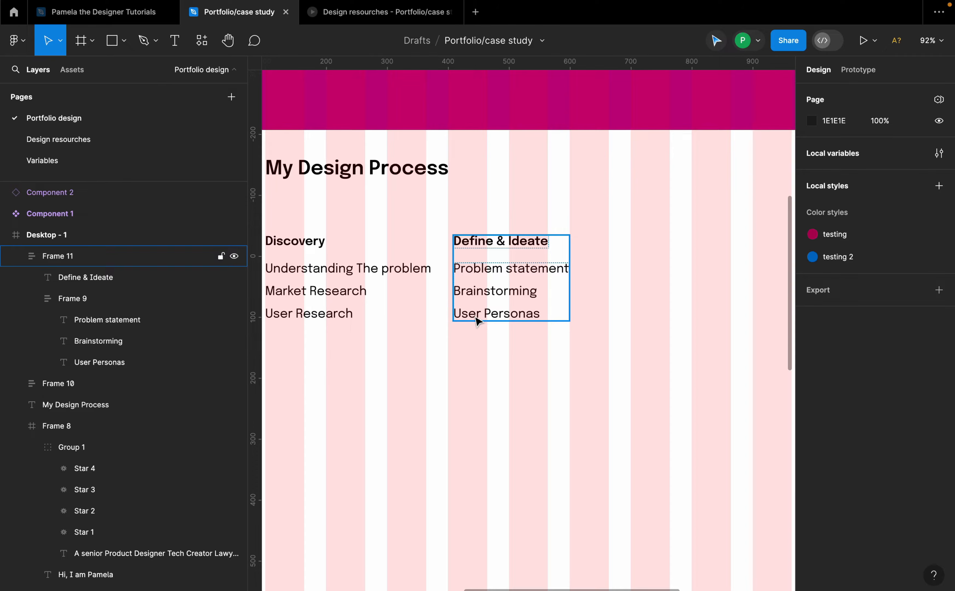
pyautogui.scroll(-5, 524, 324)
pyautogui.click(527, 310)
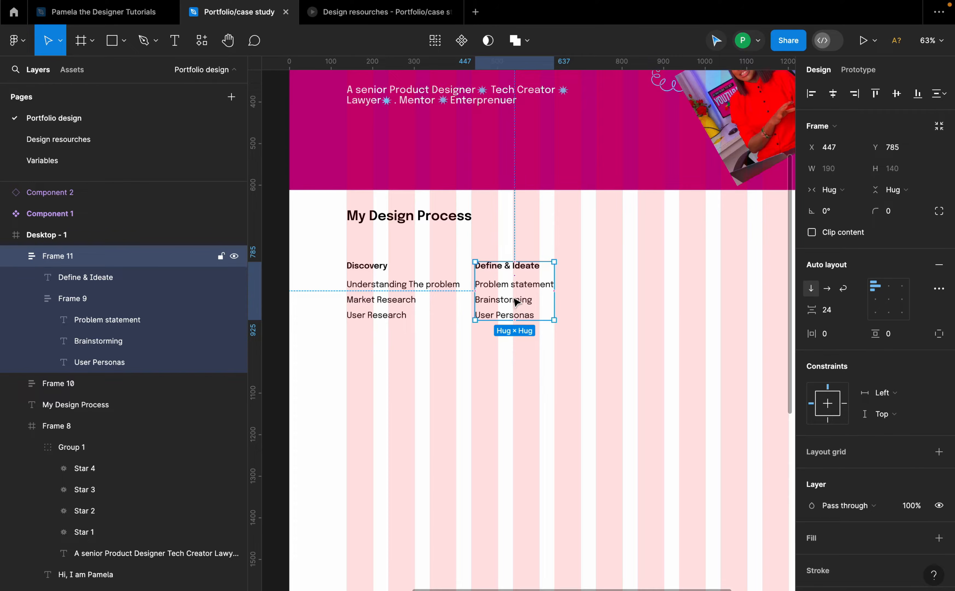
pyautogui.moveTo(516, 301); pyautogui.dragTo(617, 285)
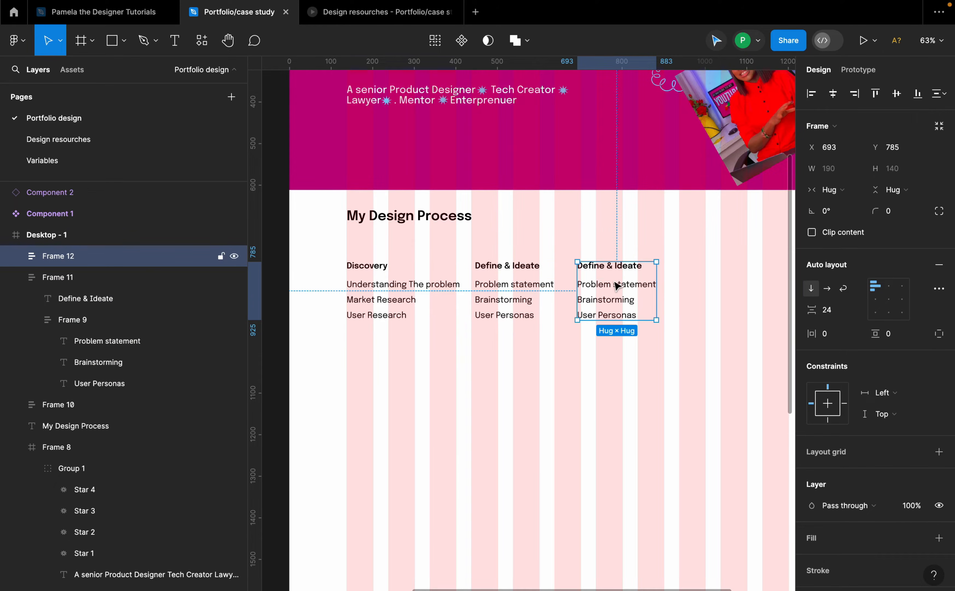
# Step: Change the new column's items to "Wireframes", "Prototype" and "Test and refine"
pyautogui.doubleClick(614, 285)
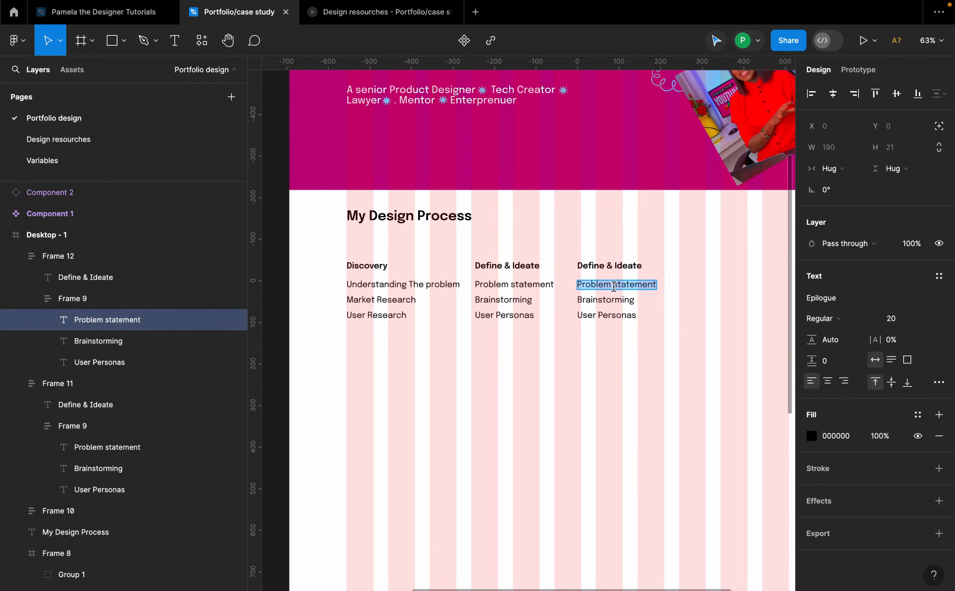
pyautogui.write('Wireframes')
pyautogui.doubleClick(576, 299)
pyautogui.write('P')
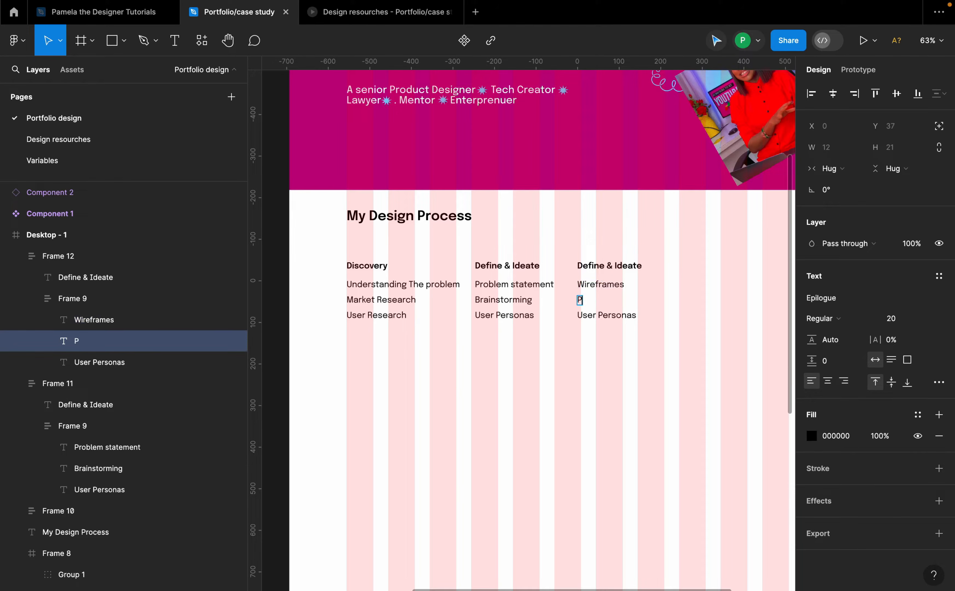
pyautogui.write('rototype')
pyautogui.doubleClick(606, 315)
pyautogui.write('Test and refine')
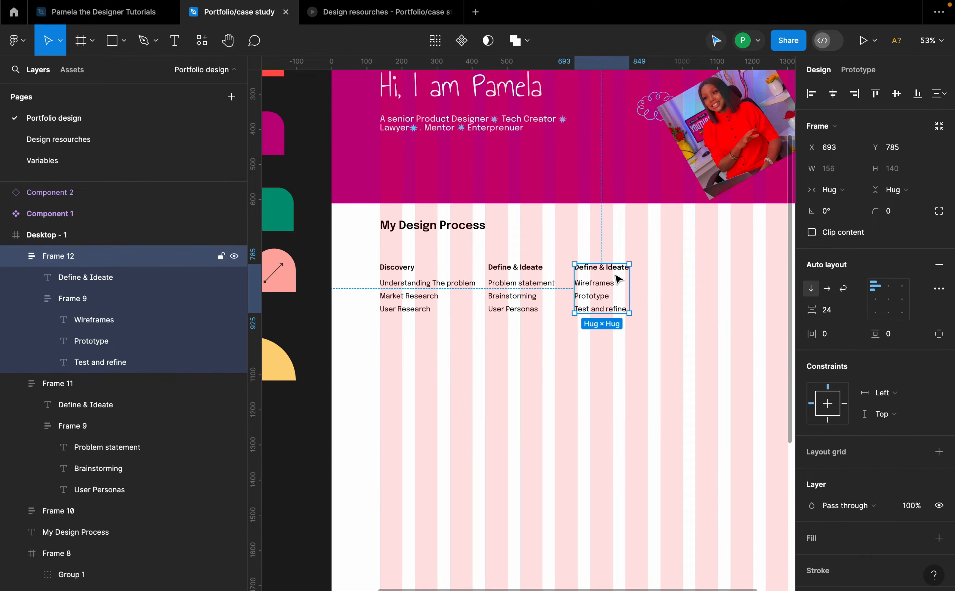
# Step: Rename the new column's title to "Design & Prototype", correcting its spelling
pyautogui.doubleClick(618, 270)
pyautogui.moveTo(598, 268); pyautogui.dragTo(585, 264)
pyautogui.write('sign')
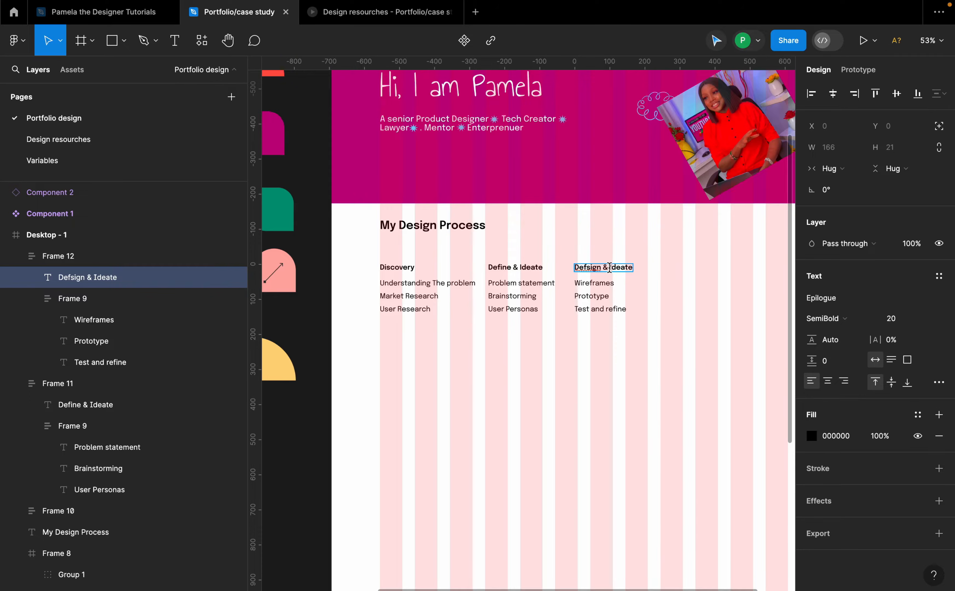
pyautogui.doubleClick(594, 283)
pyautogui.write('Prot')
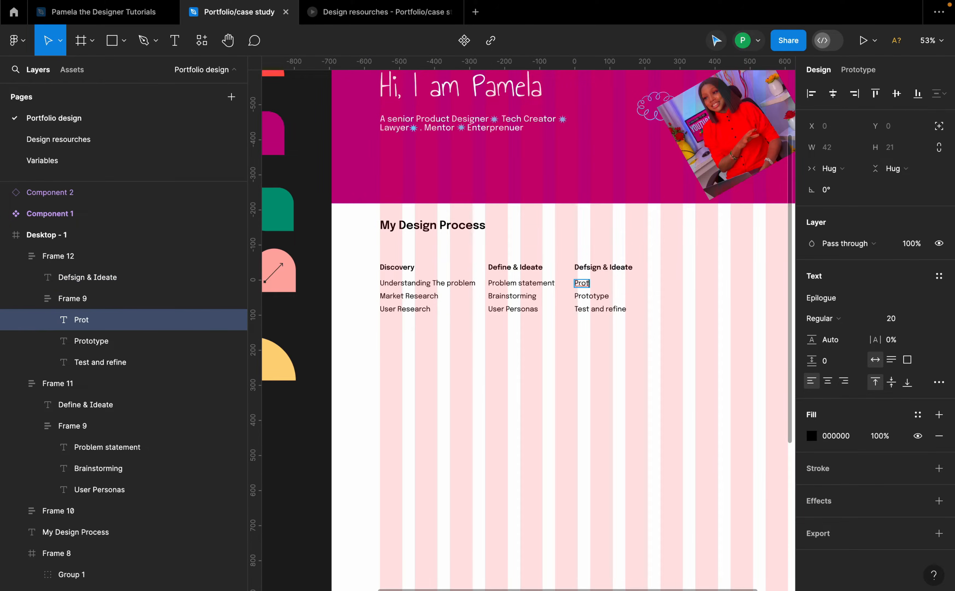
pyautogui.hotkey('ctrl', 'z')
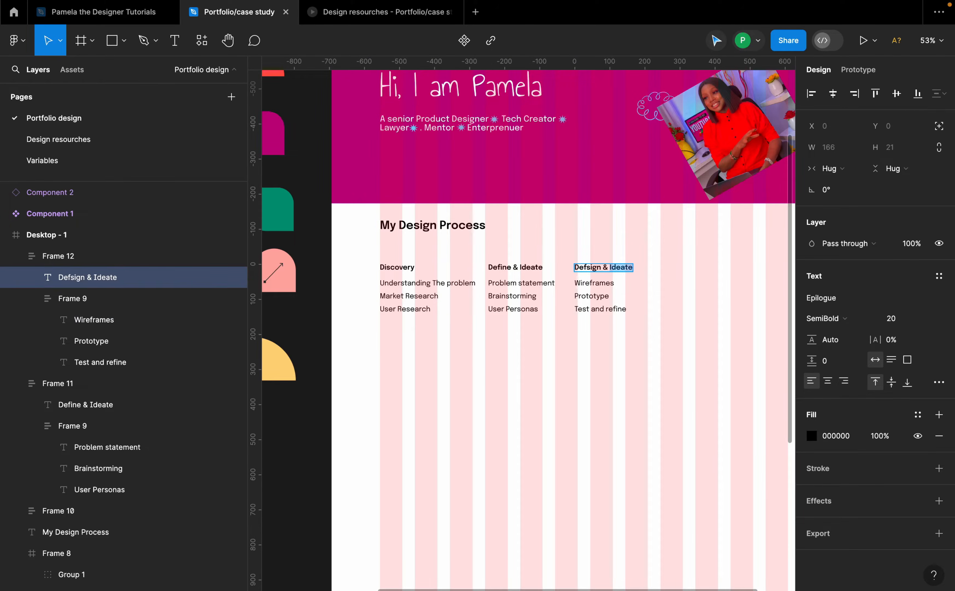
pyautogui.scroll(5, 620, 268)
pyautogui.write('P')
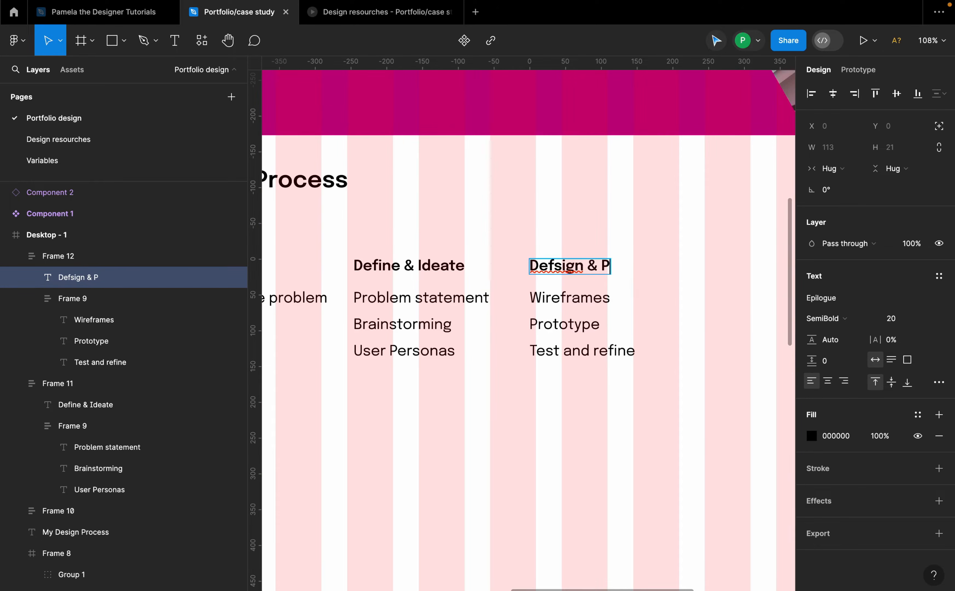
pyautogui.write('rototype')
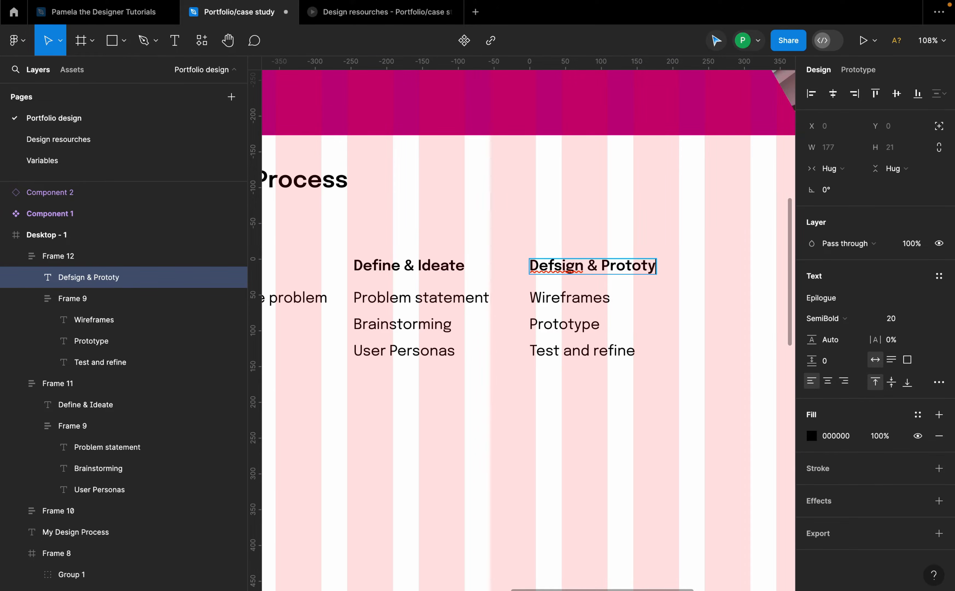
pyautogui.rightClick(558, 266)
pyautogui.click(594, 278)
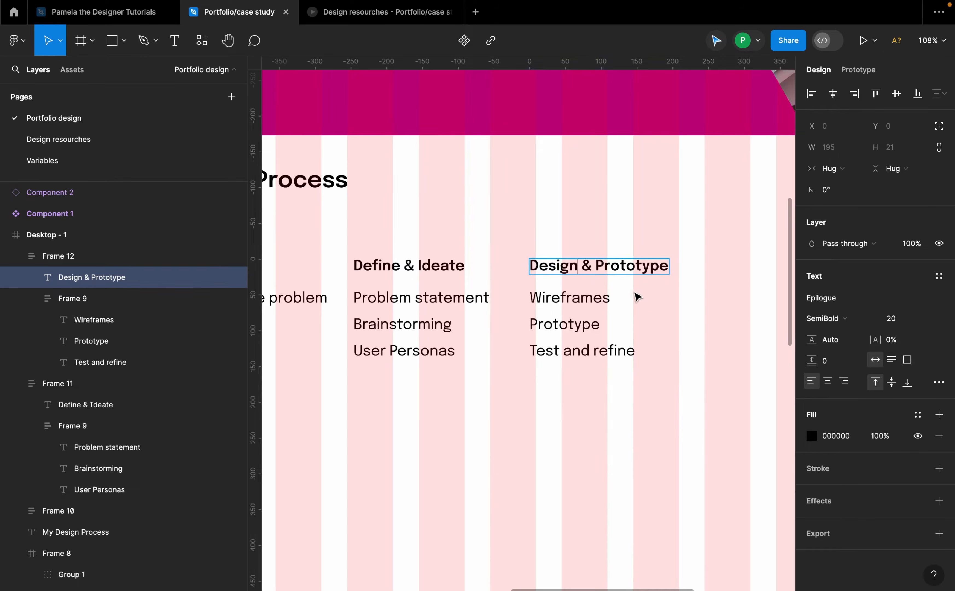
pyautogui.click(634, 291)
# Step: Duplicate the Design & Prototype column to the right at about X 927
pyautogui.scroll(-5, 499, 272)
pyautogui.click(622, 305)
pyautogui.click(572, 290)
pyautogui.moveTo(572, 290); pyautogui.dragTo(628, 283)
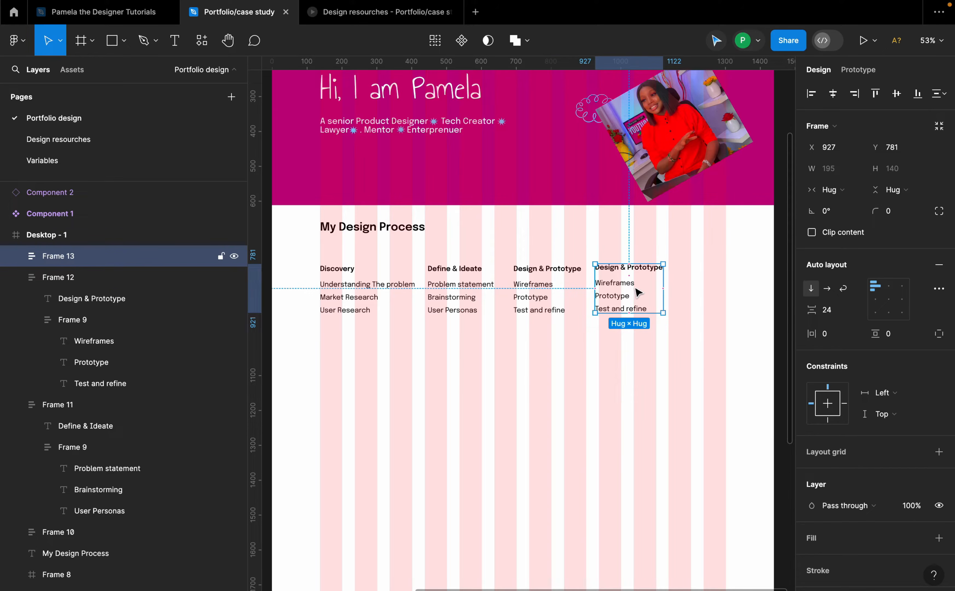
# Step: Rename the fourth column's title to "Develpoment"
pyautogui.doubleClick(639, 267)
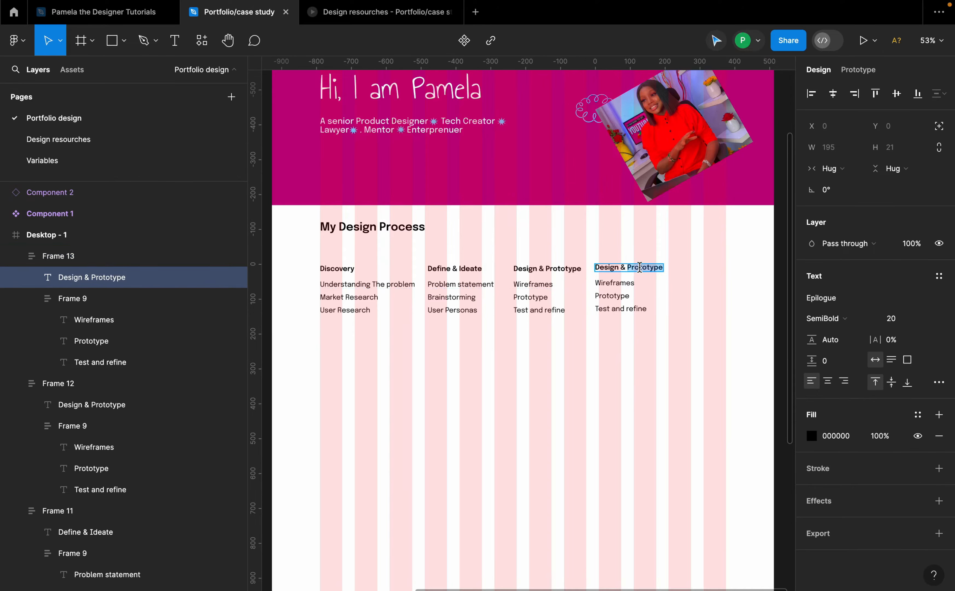
pyautogui.write('Devel')
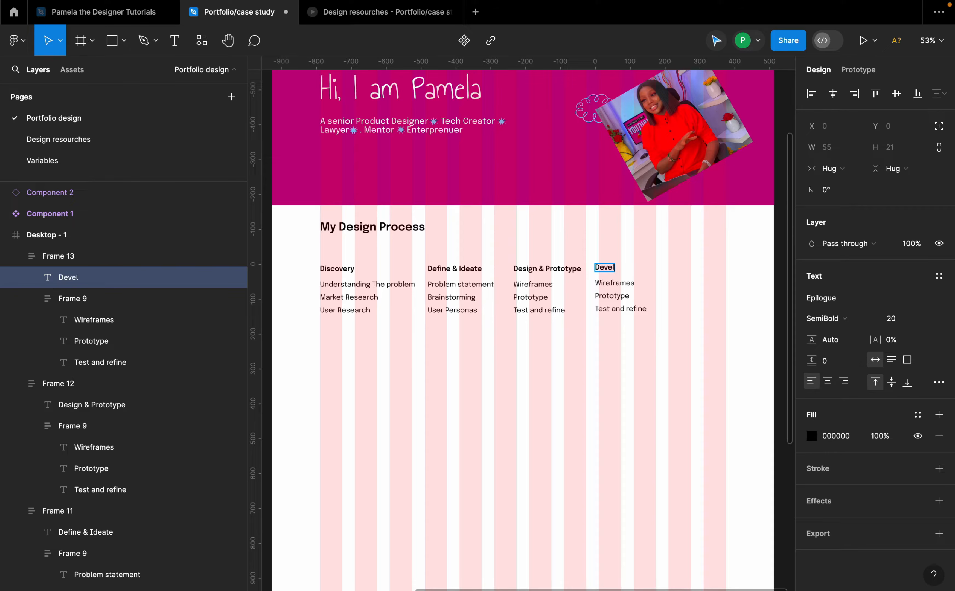
pyautogui.write('poment')
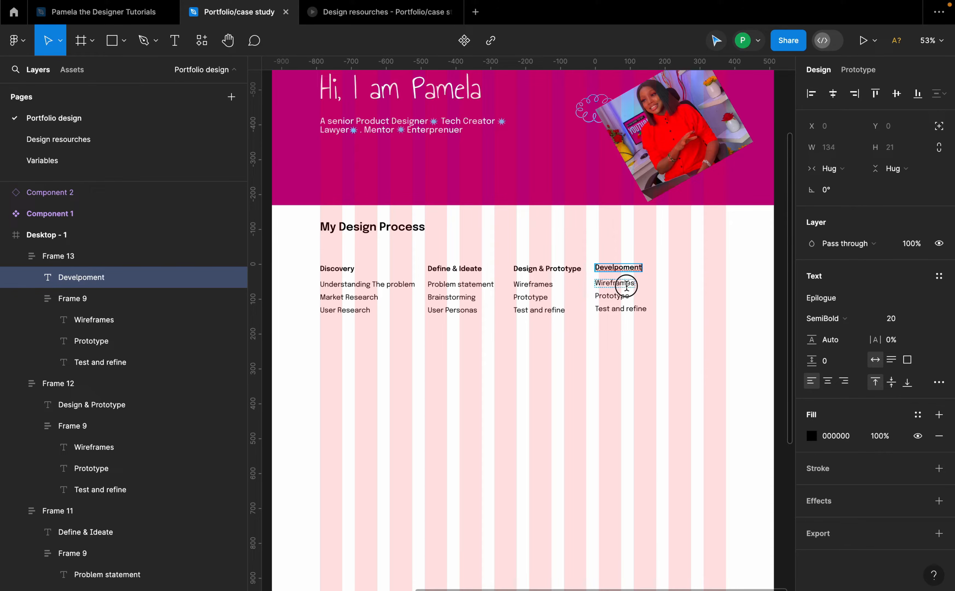
# Step: Change the fourth column's first two items to "Work with the Dev team" and "Review UI Implementation"
pyautogui.doubleClick(627, 286)
pyautogui.write('Wor')
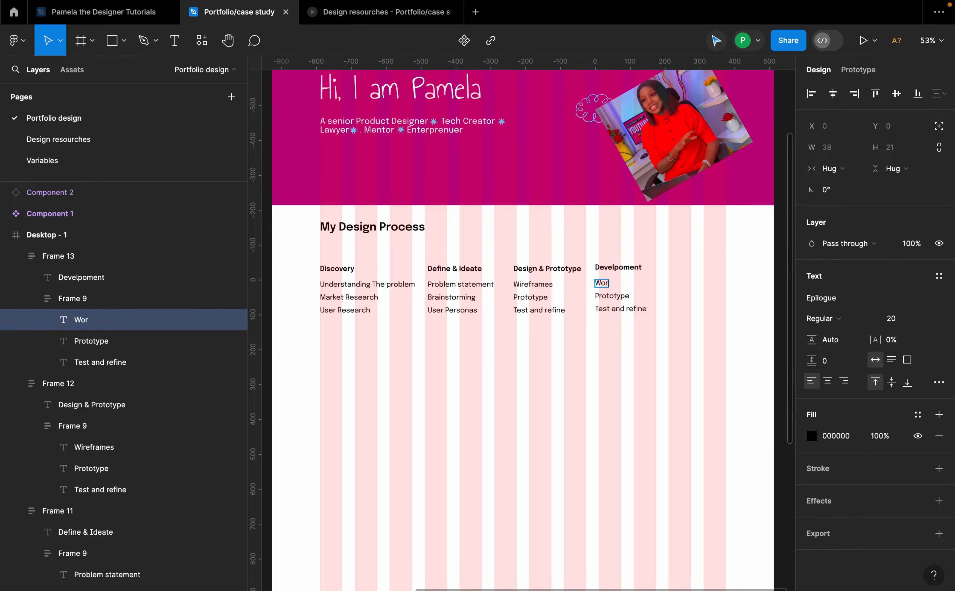
pyautogui.write('k with the Dev team')
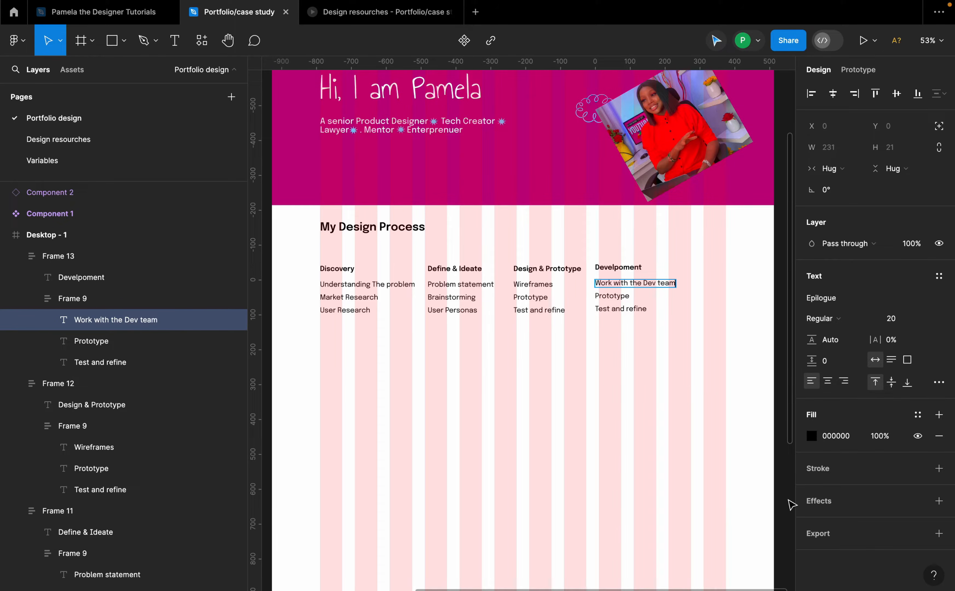
pyautogui.doubleClick(624, 297)
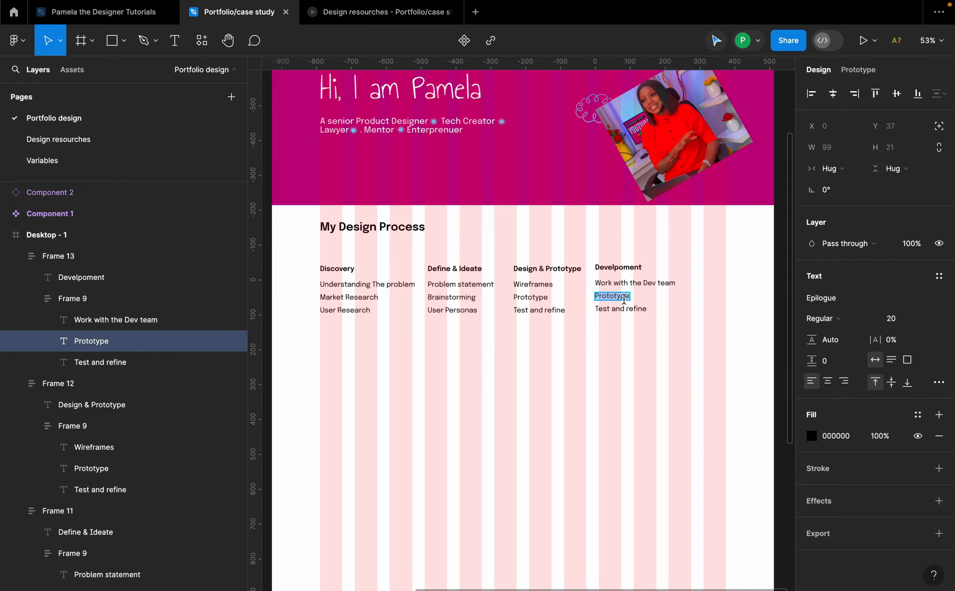
pyautogui.write('Review UI Implementation')
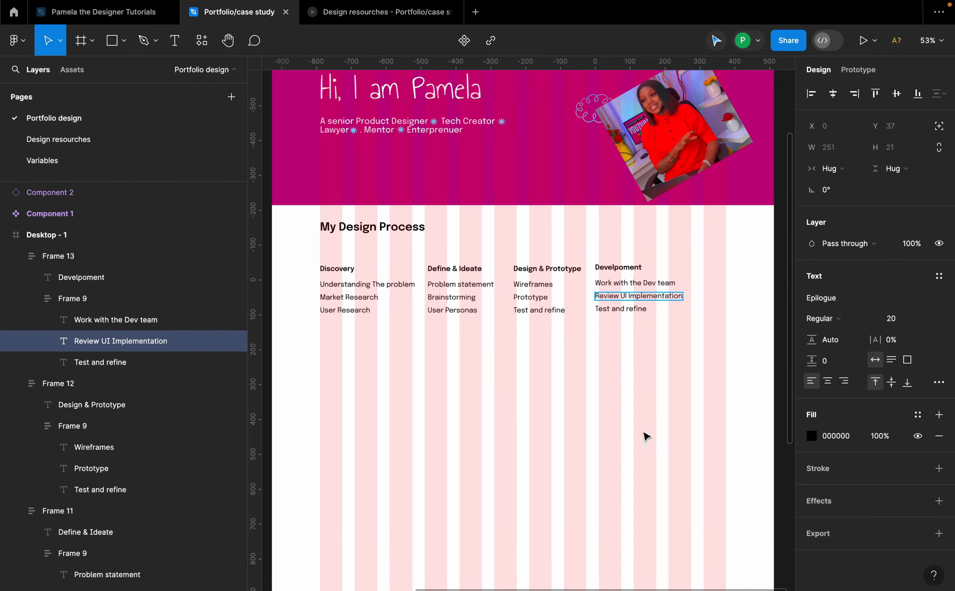
# Step: Change the Development column's third item to "Review user flows"
pyautogui.doubleClick(617, 310)
pyautogui.tripleClick(618, 310)
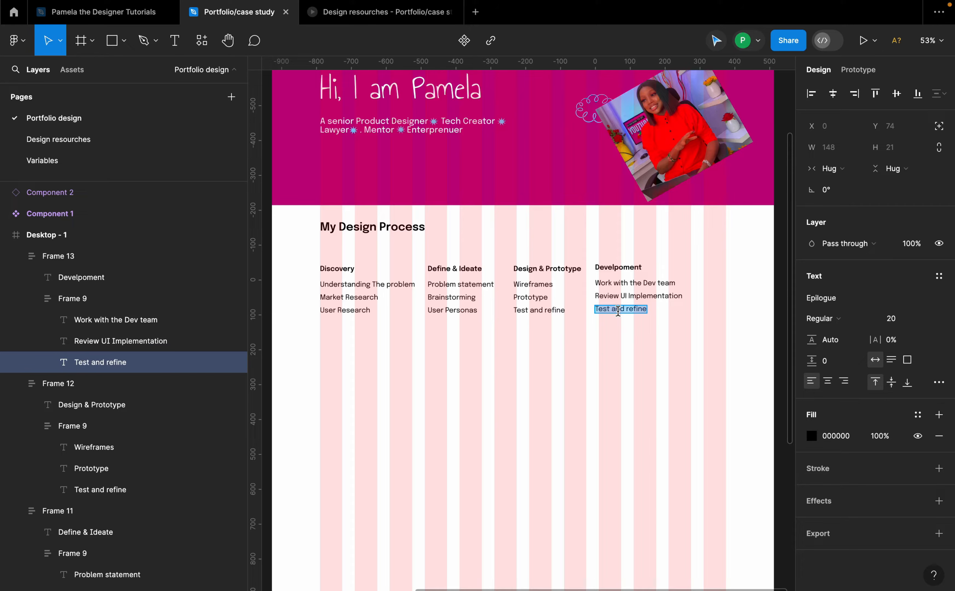
pyautogui.write('Revi')
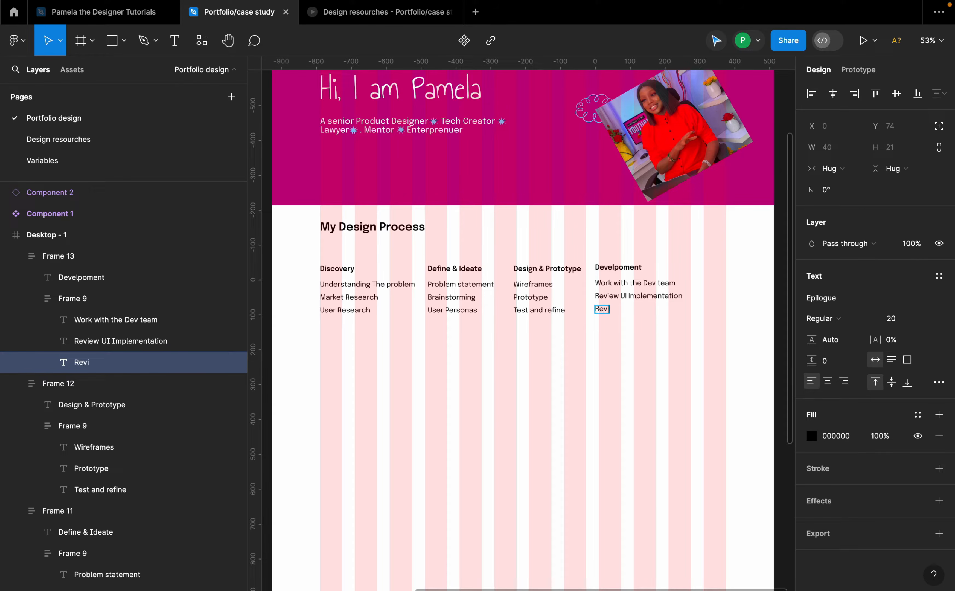
pyautogui.write('ew user fl')
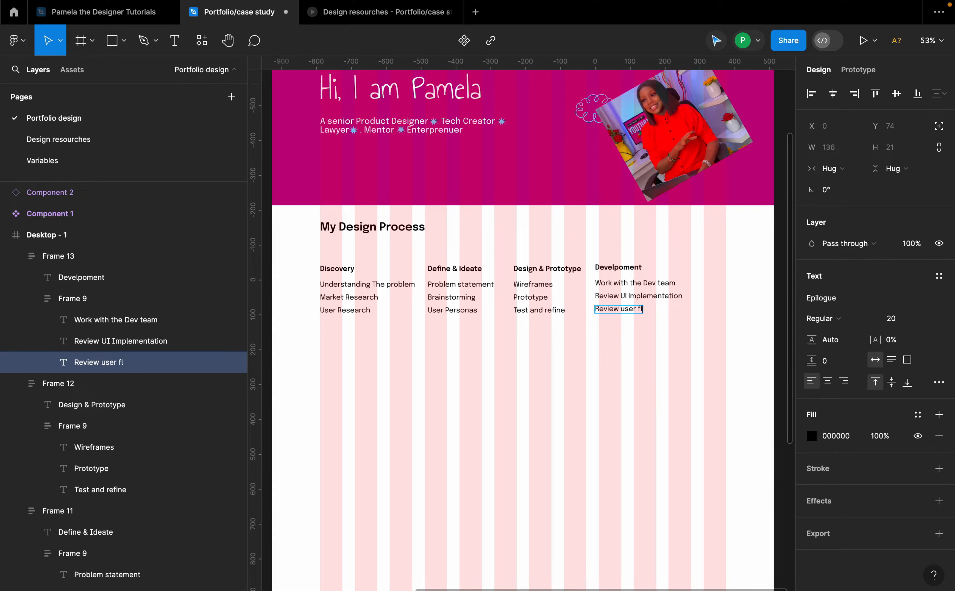
pyautogui.write('ows')
pyautogui.click(664, 354)
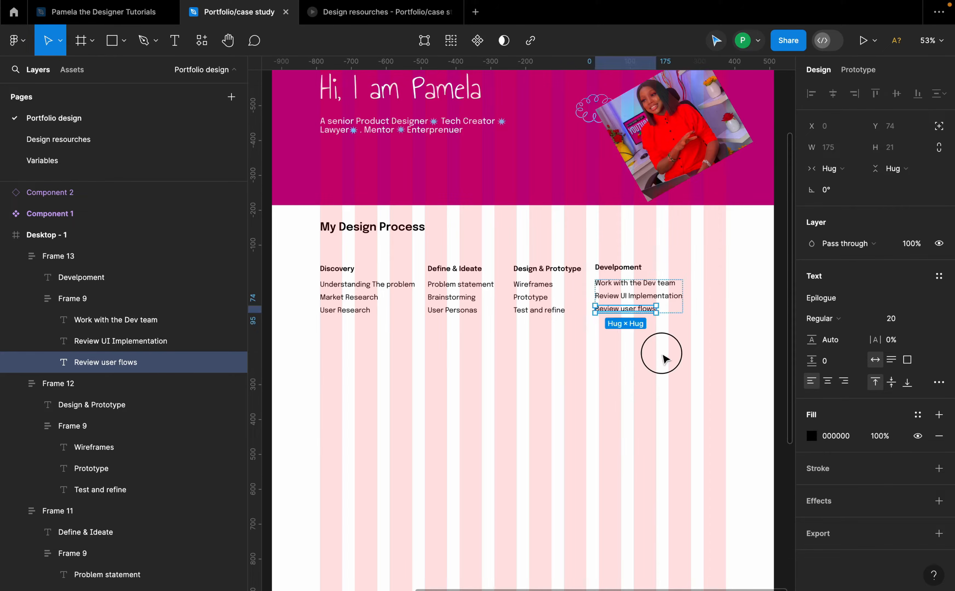
# Step: Move the Development column to about X 1051 and the Design & Prototype column to about X 746
pyautogui.click(658, 291)
pyautogui.moveTo(658, 291); pyautogui.dragTo(702, 291)
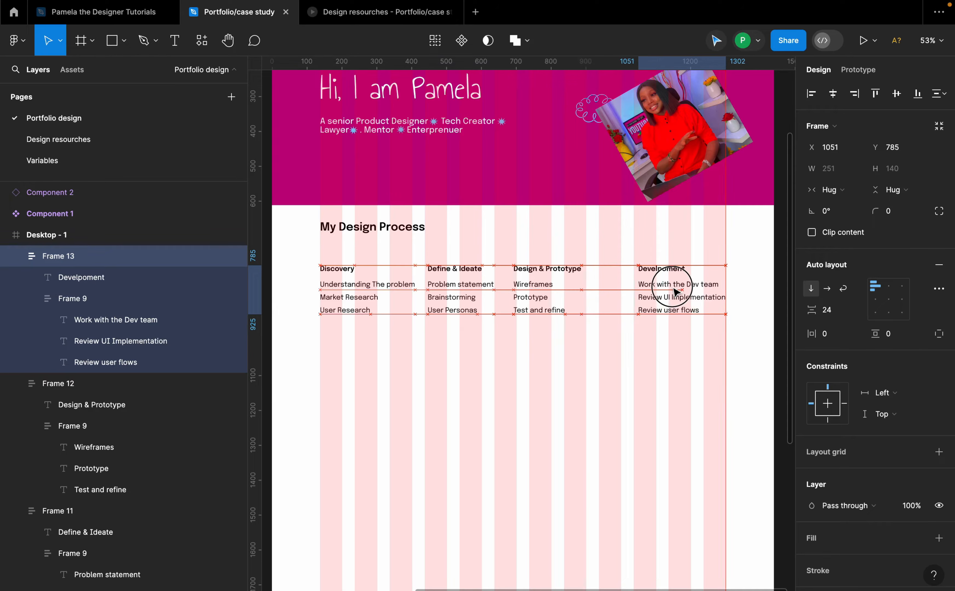
pyautogui.click(540, 287)
pyautogui.moveTo(541, 287); pyautogui.dragTo(557, 285)
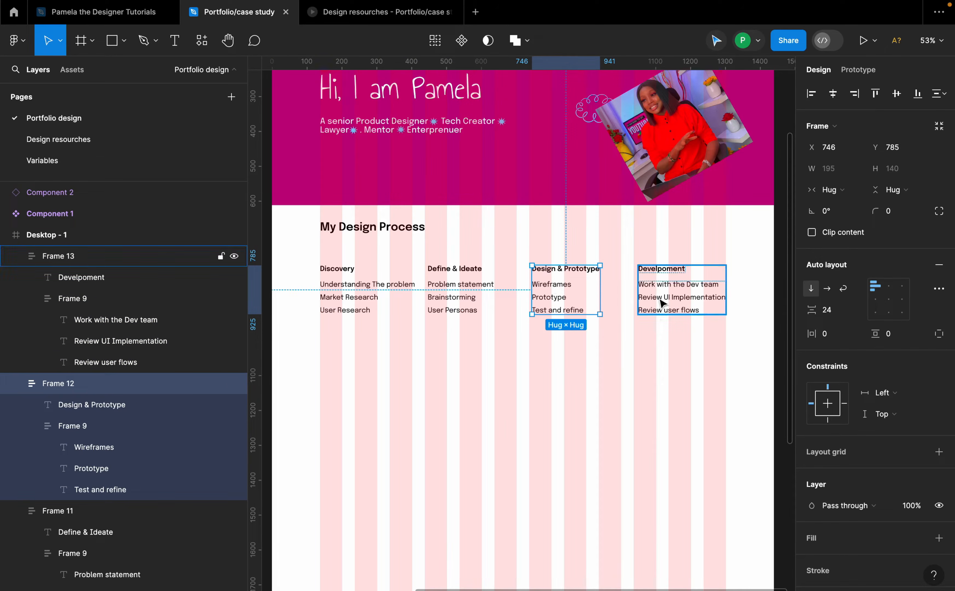
# Step: Duplicate the Discovery column into a second row below it, at about Y 958
pyautogui.click(377, 286)
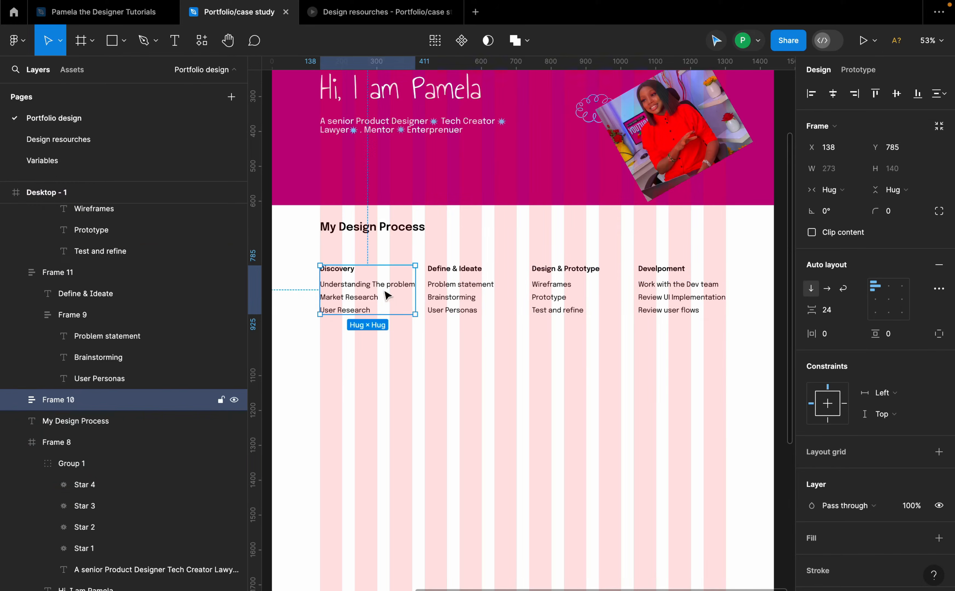
pyautogui.moveTo(371, 292); pyautogui.dragTo(369, 352)
pyautogui.click(641, 299)
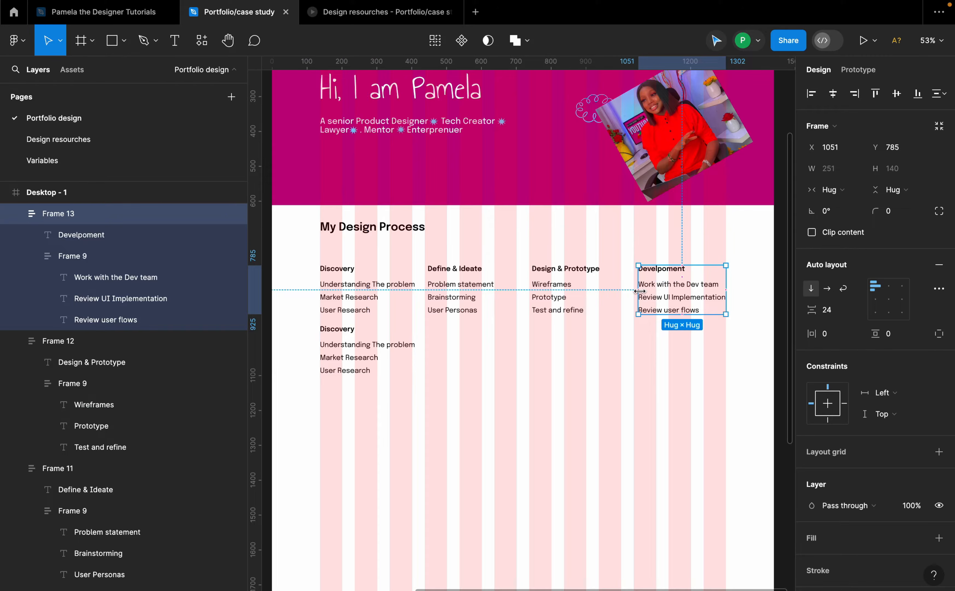
# Step: Rename the duplicated column's title to "UX Audit (Mixpanel)"
pyautogui.doubleClick(351, 337)
pyautogui.press('Return')
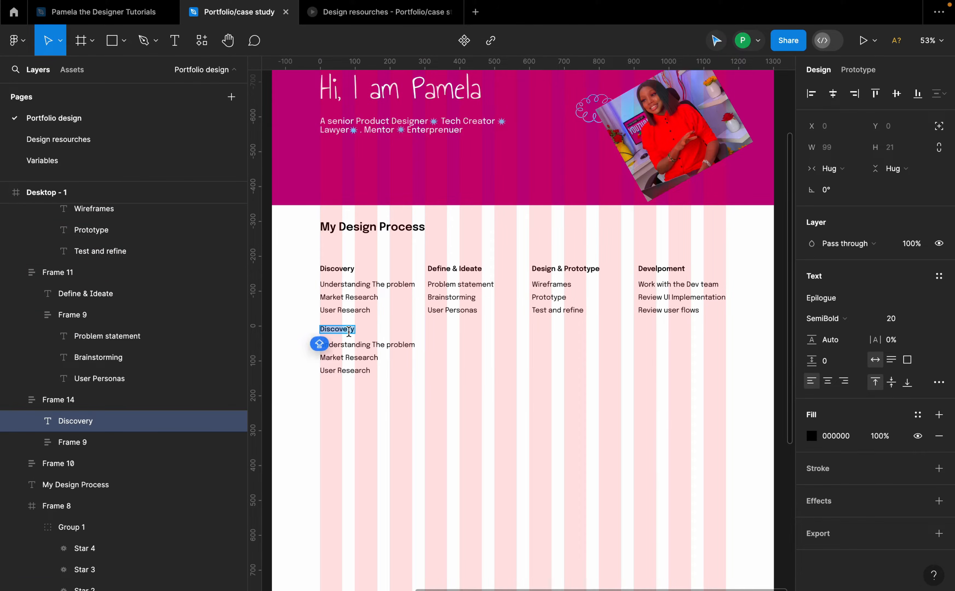
pyautogui.write('UX Audit')
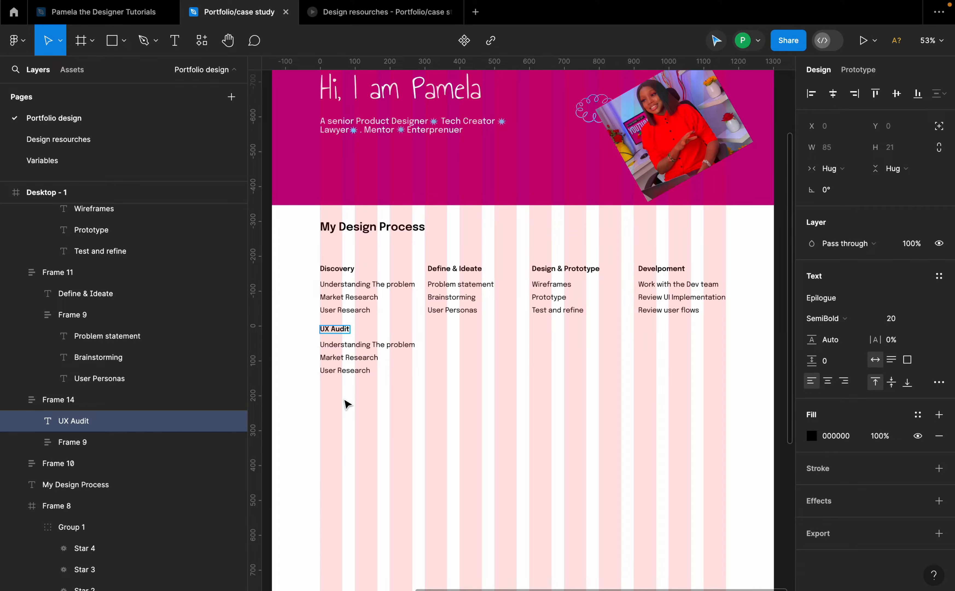
pyautogui.write('(Mixpane')
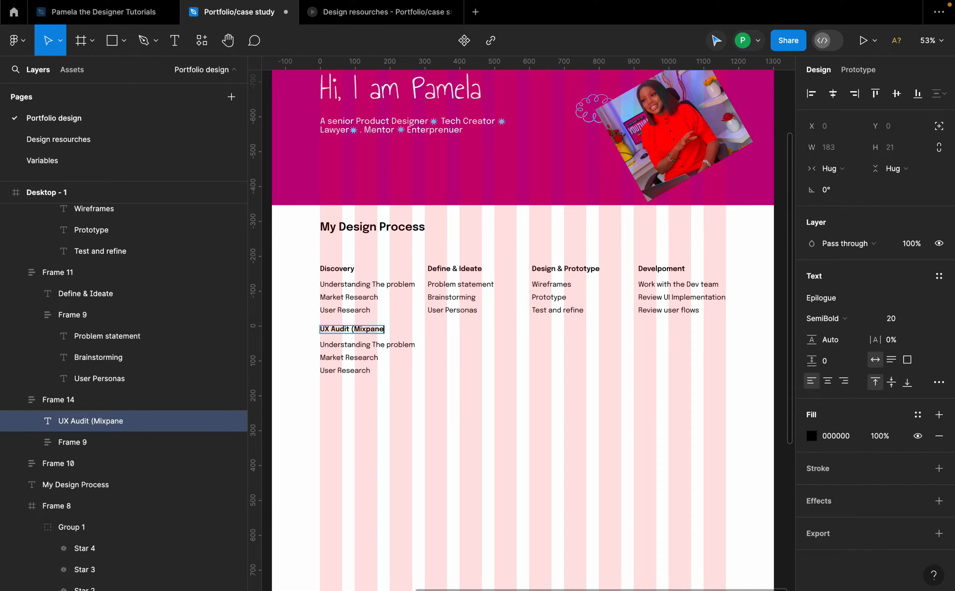
pyautogui.write('l)')
# Step: Change the UX Audit column's first item to "Analyze the data"
pyautogui.click(349, 345)
pyautogui.press('Return')
pyautogui.write('An')
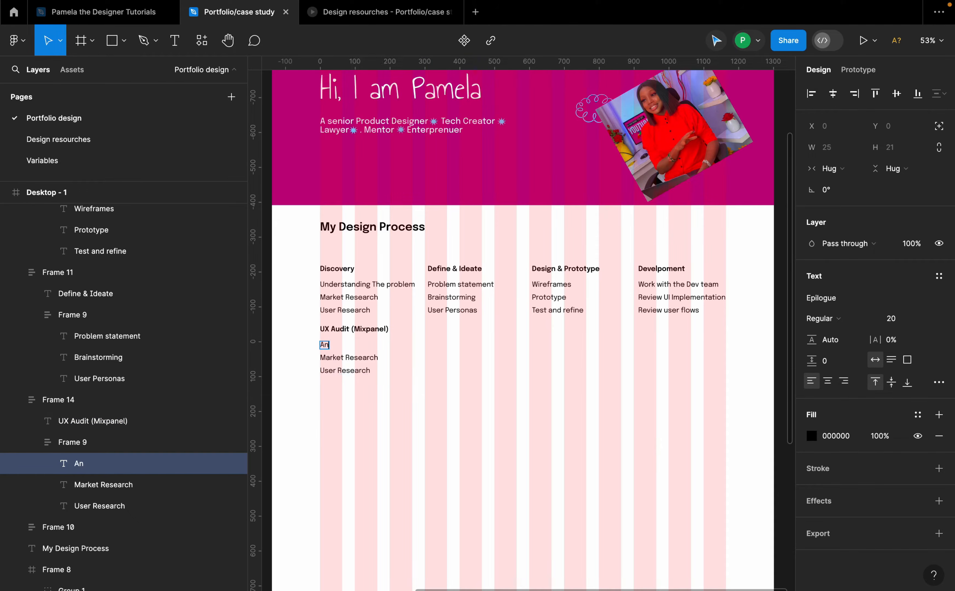
pyautogui.write('alyze the data')
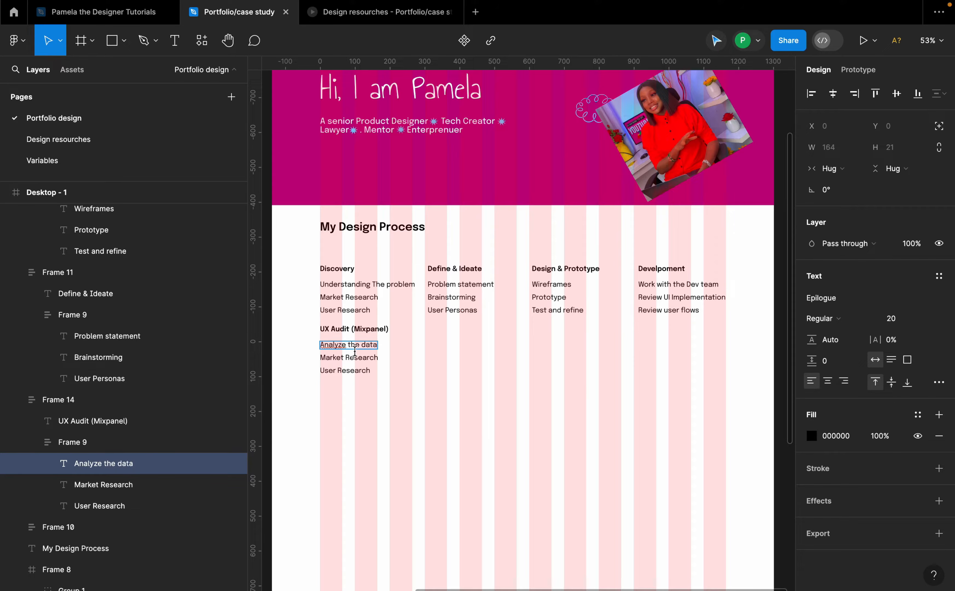
# Step: Change the UX Audit column's second item to "Identify drop off points"
pyautogui.doubleClick(353, 358)
pyautogui.write('I')
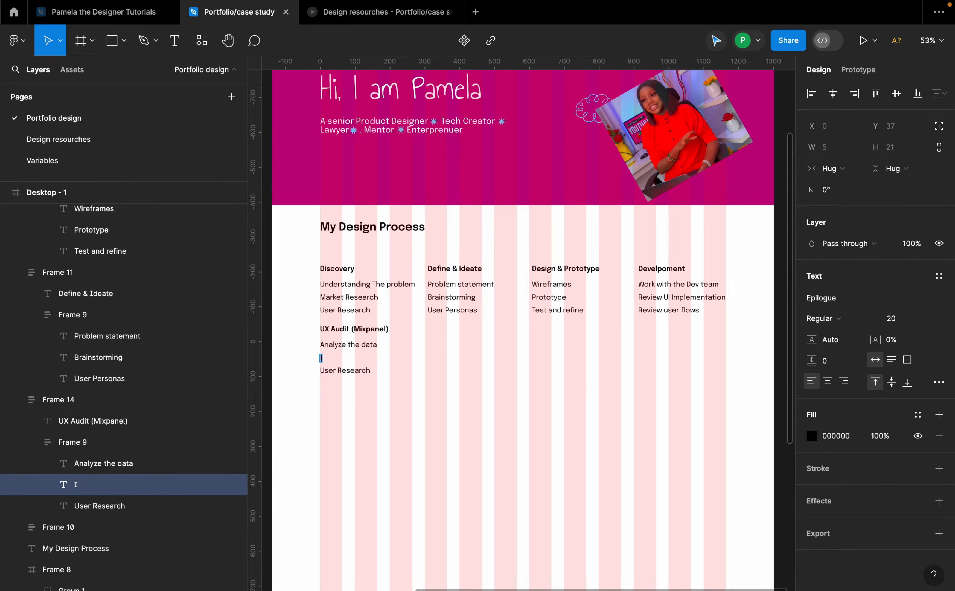
pyautogui.write('dentify drop off points')
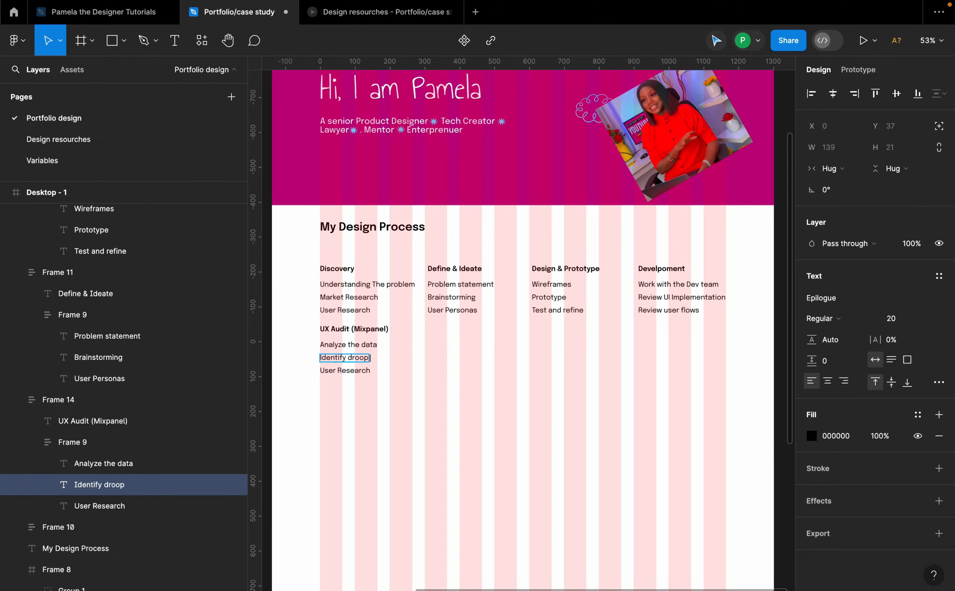
# Step: Change the UX Audit column's third item to "Make adjustments"
pyautogui.doubleClick(345, 371)
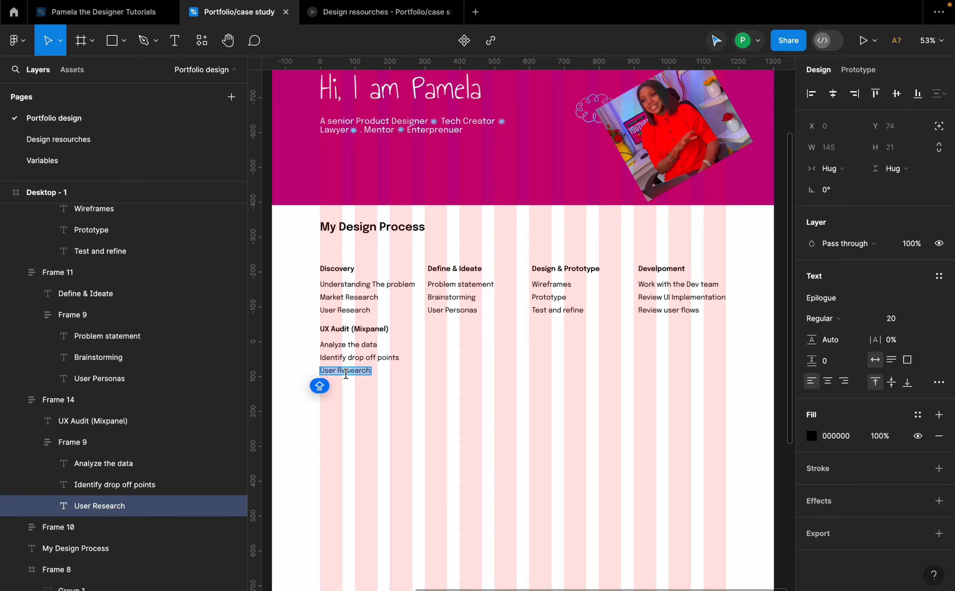
pyautogui.write('Make')
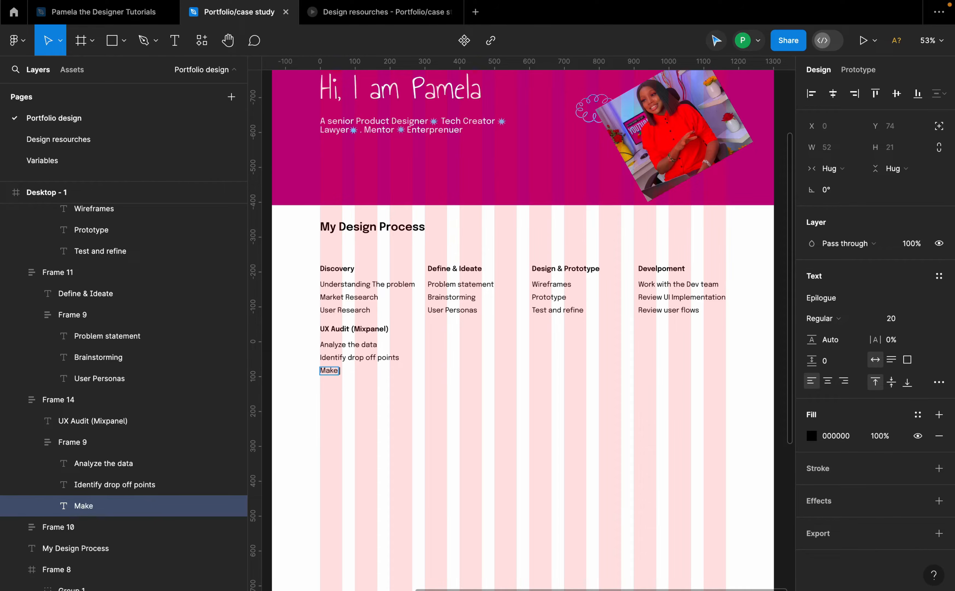
pyautogui.write(' adjustments')
# Step: Duplicate the UX Audit column to its right in the second row
pyautogui.click(376, 344)
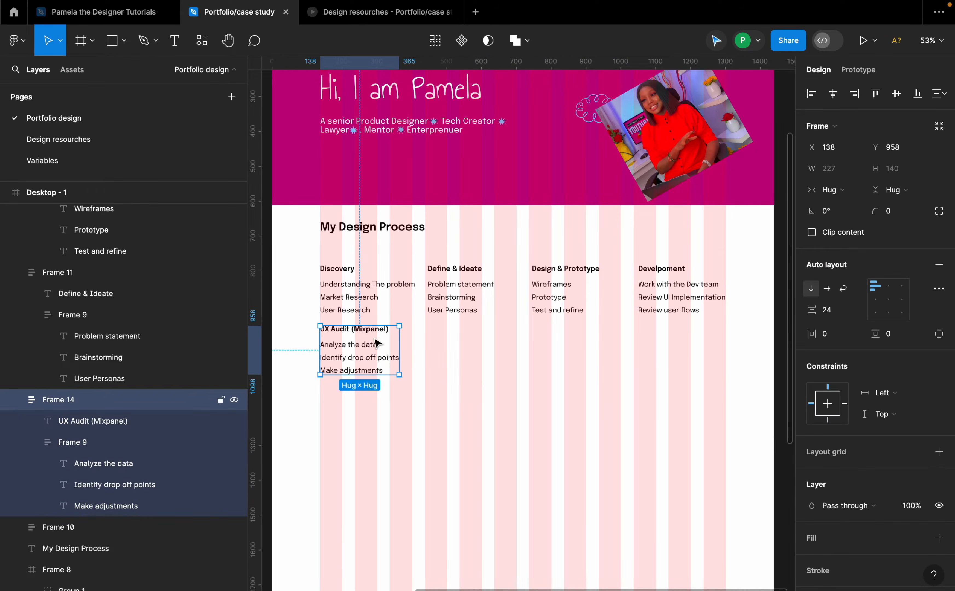
pyautogui.moveTo(374, 338); pyautogui.dragTo(480, 344)
# Step: Rename the new column's title to "User Feedback & Interaction", correcting its spelling
pyautogui.doubleClick(472, 334)
pyautogui.doubleClick(472, 333)
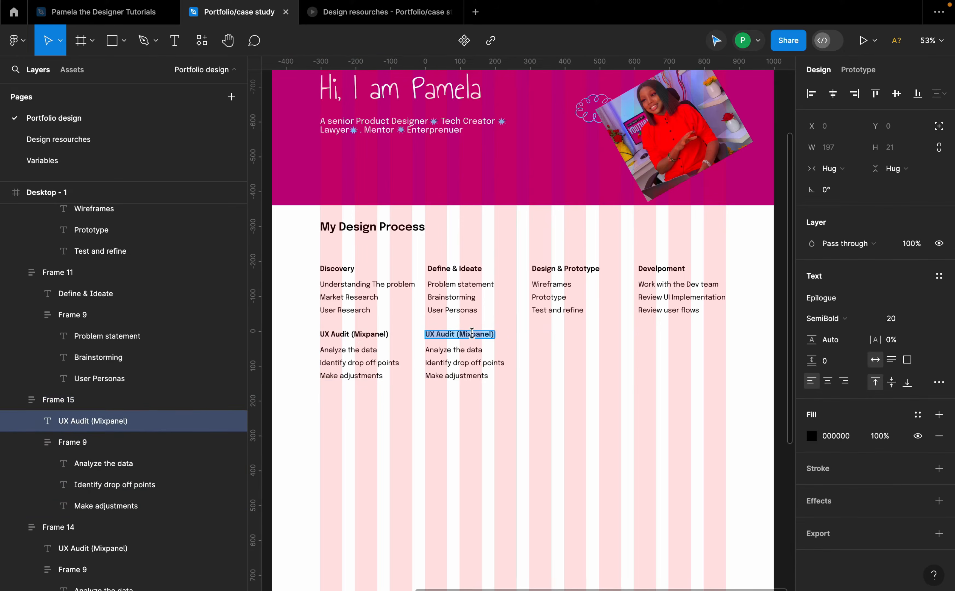
pyautogui.write('U')
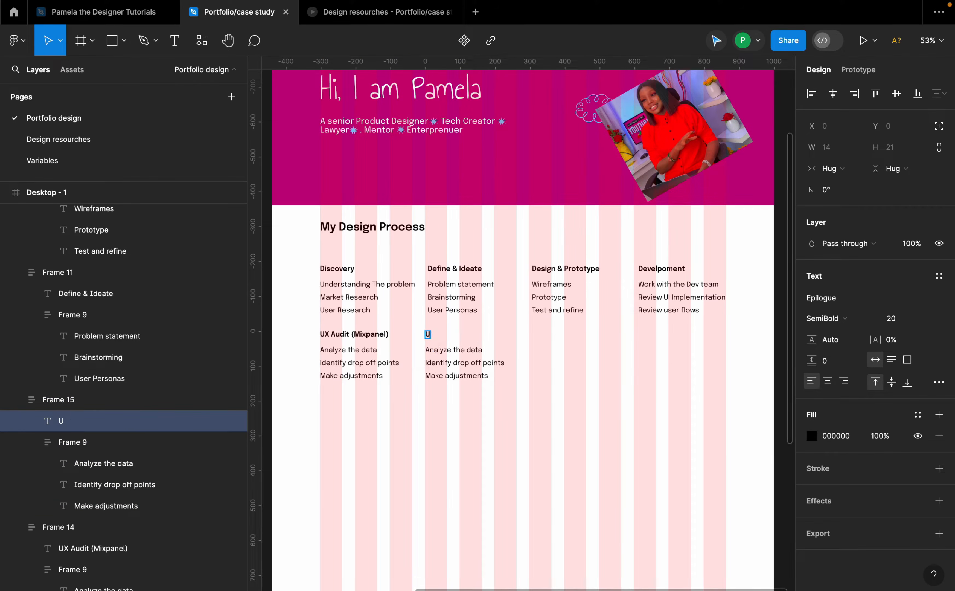
pyautogui.write('ser Feedback')
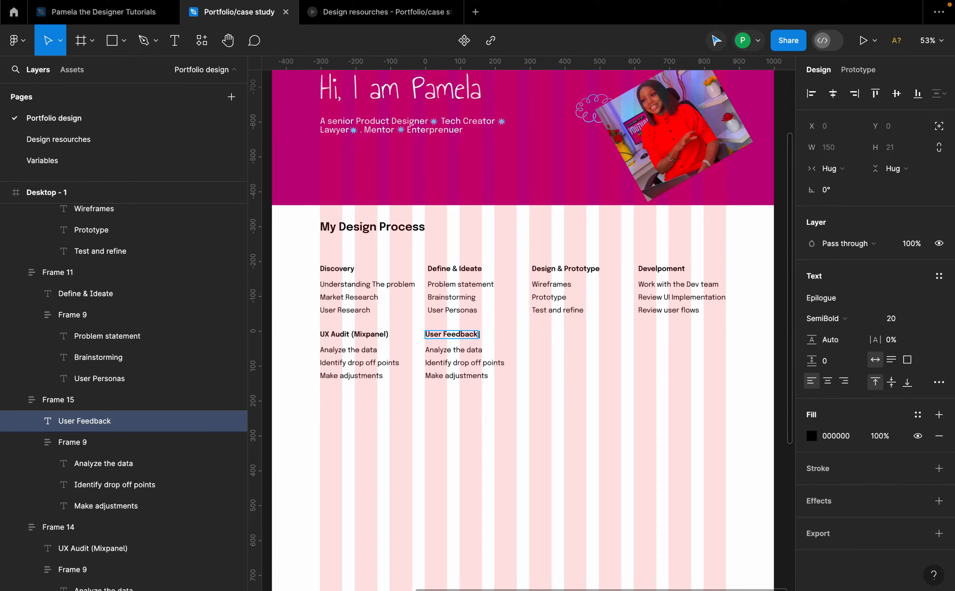
pyautogui.write(' & Iteraction')
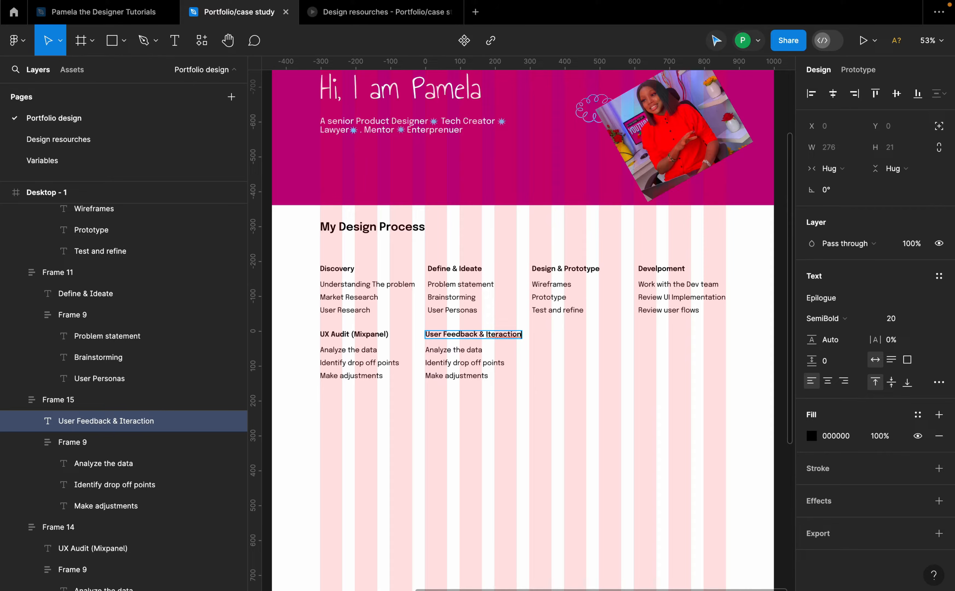
pyautogui.rightClick(504, 334)
pyautogui.click(534, 342)
# Step: Change the User Feedback column's first item to "Gather user feedback"
pyautogui.click(457, 350)
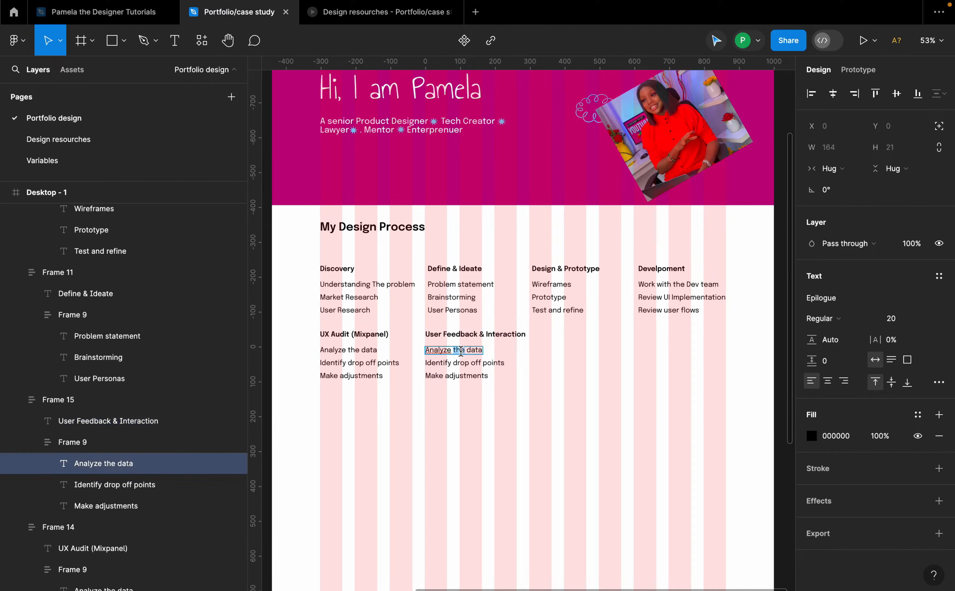
pyautogui.doubleClick(460, 350)
pyautogui.write('Gather')
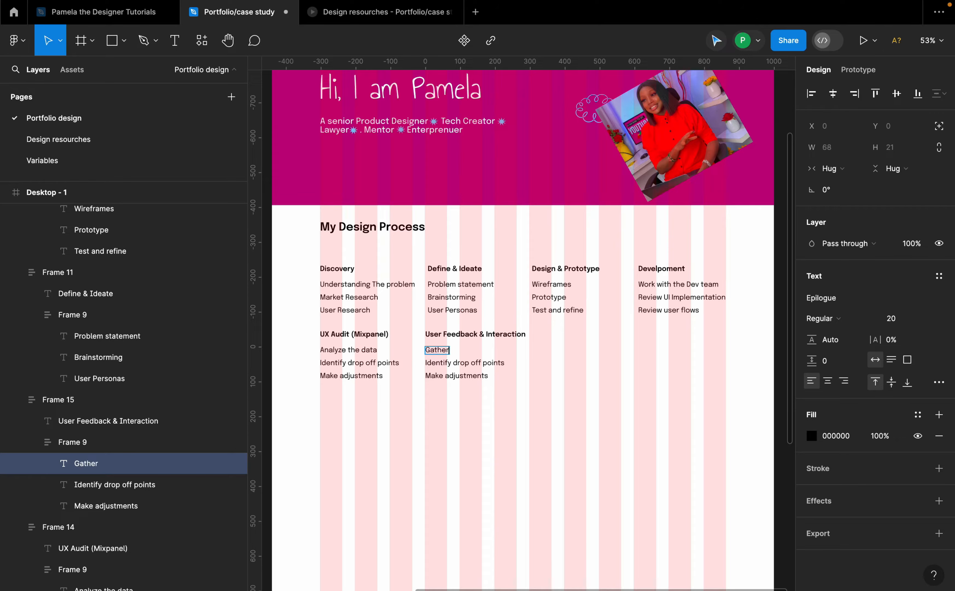
pyautogui.write(' user feedback')
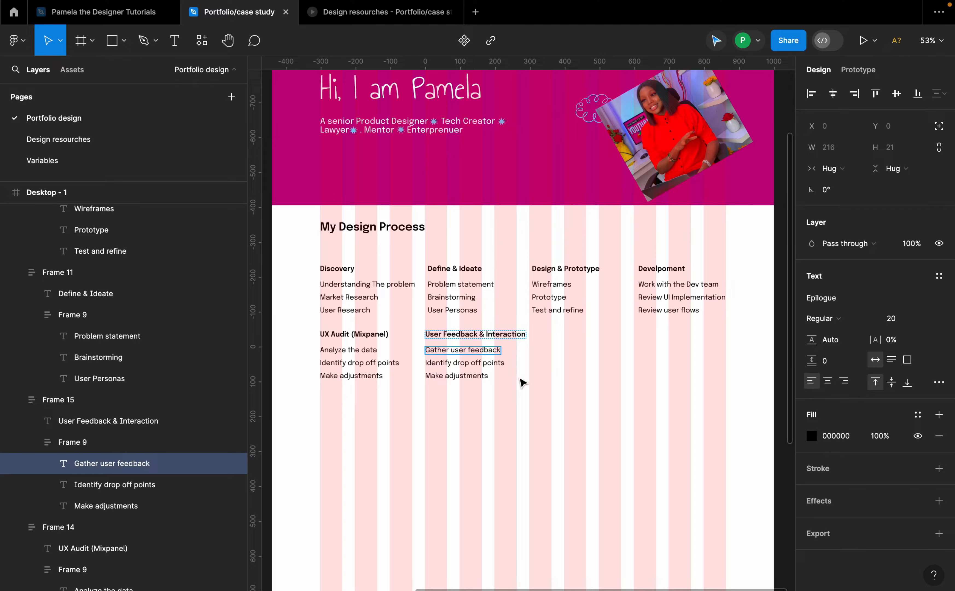
# Step: Change the User Feedback column's second item to "Make updates"
pyautogui.doubleClick(492, 363)
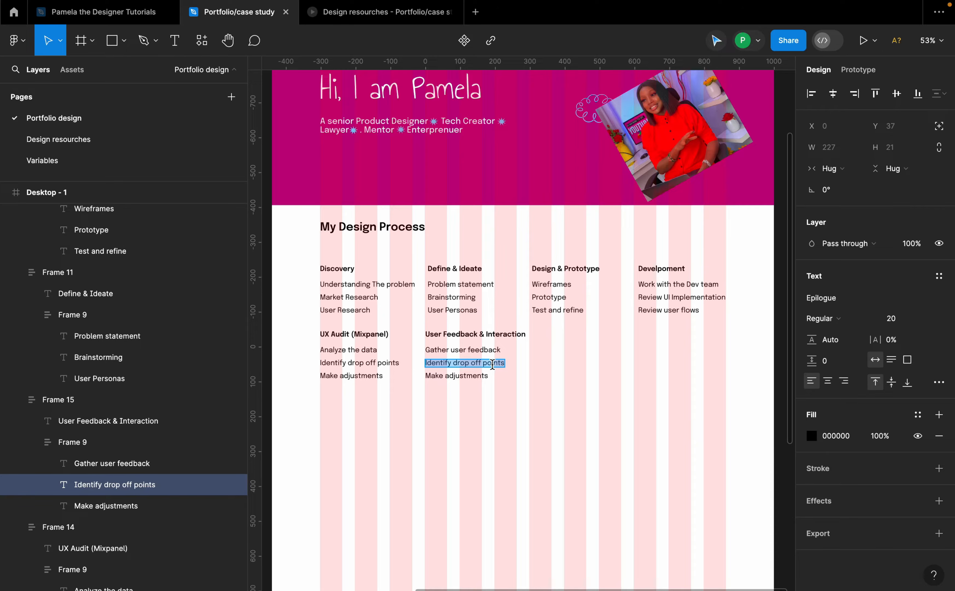
pyautogui.write('Make')
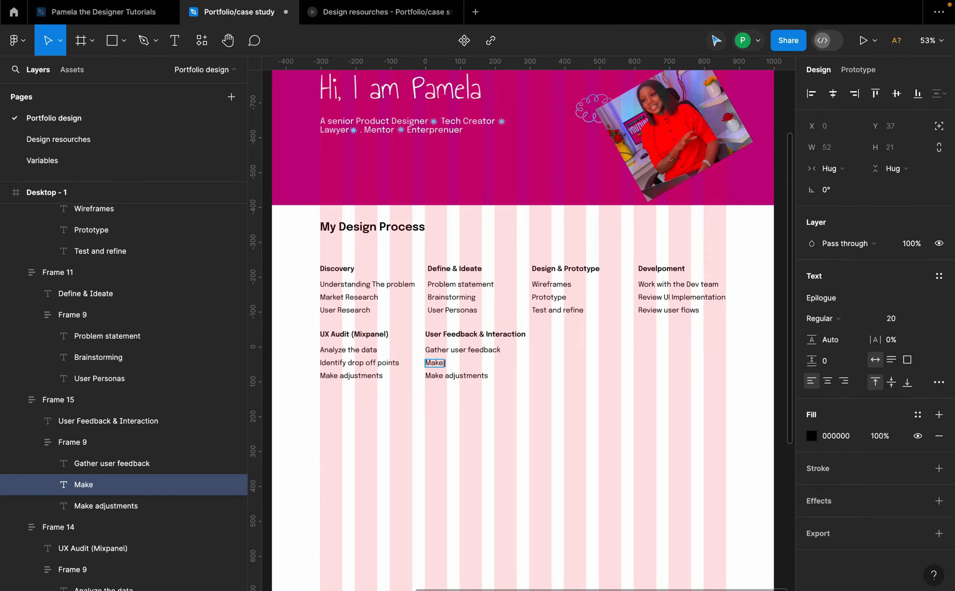
pyautogui.write(' updates')
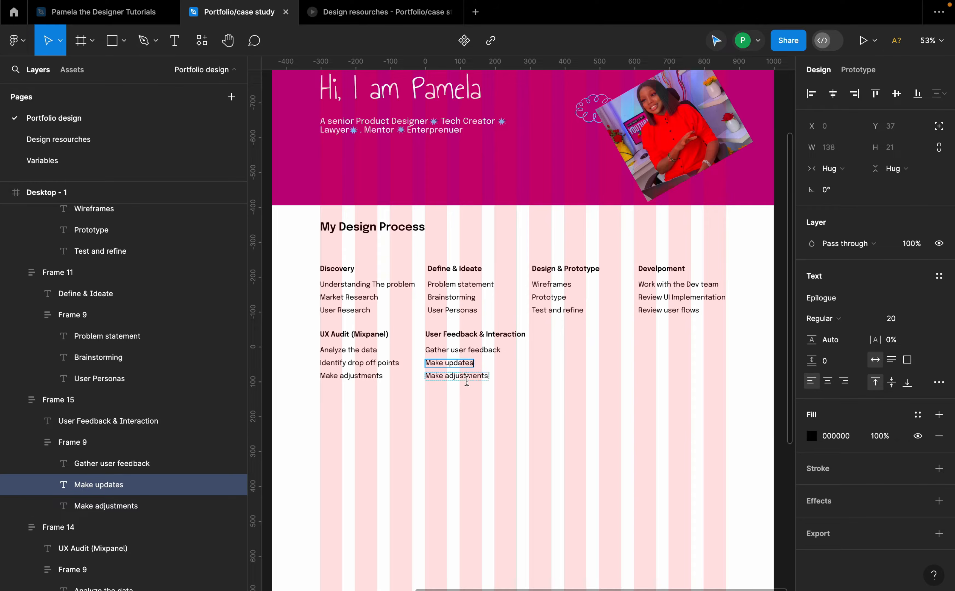
# Step: Change the User Feedback column's third item to "Improve UX &UI Based on feedback"
pyautogui.doubleClick(461, 376)
pyautogui.write('Impor')
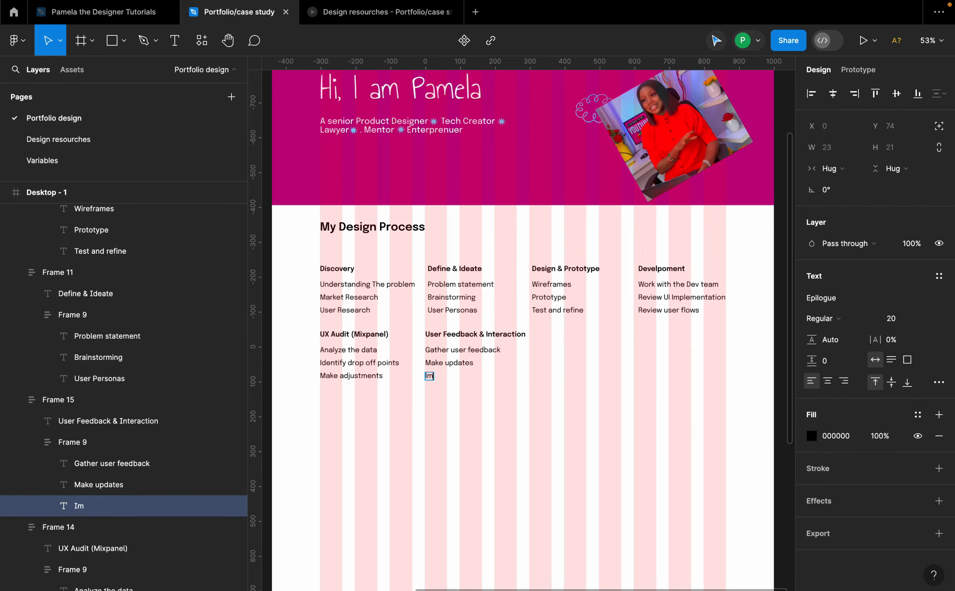
pyautogui.press('BackSpace')
pyautogui.press('BackSpace')
pyautogui.write('rove UX &UI Bas')
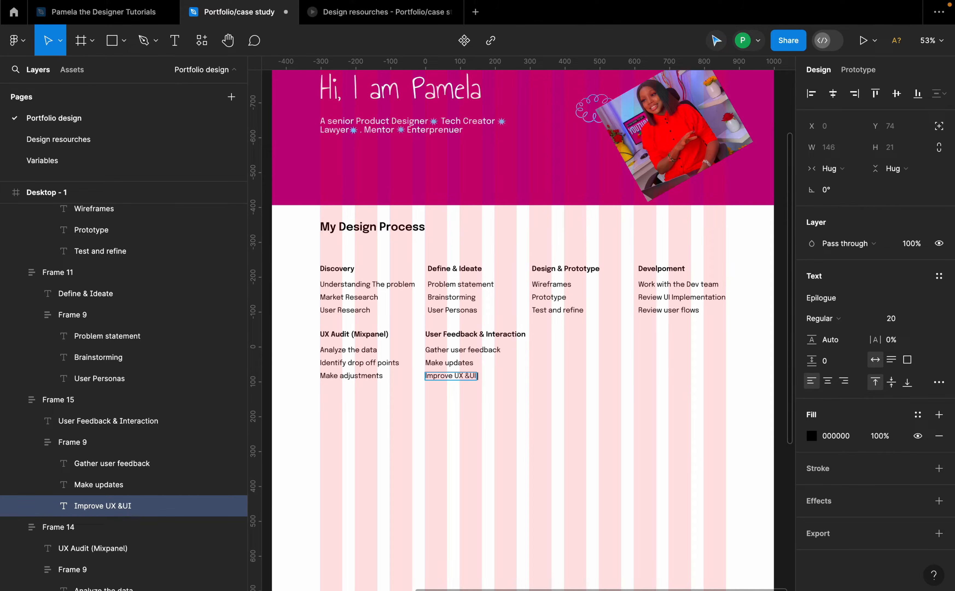
pyautogui.write('ed on feedback')
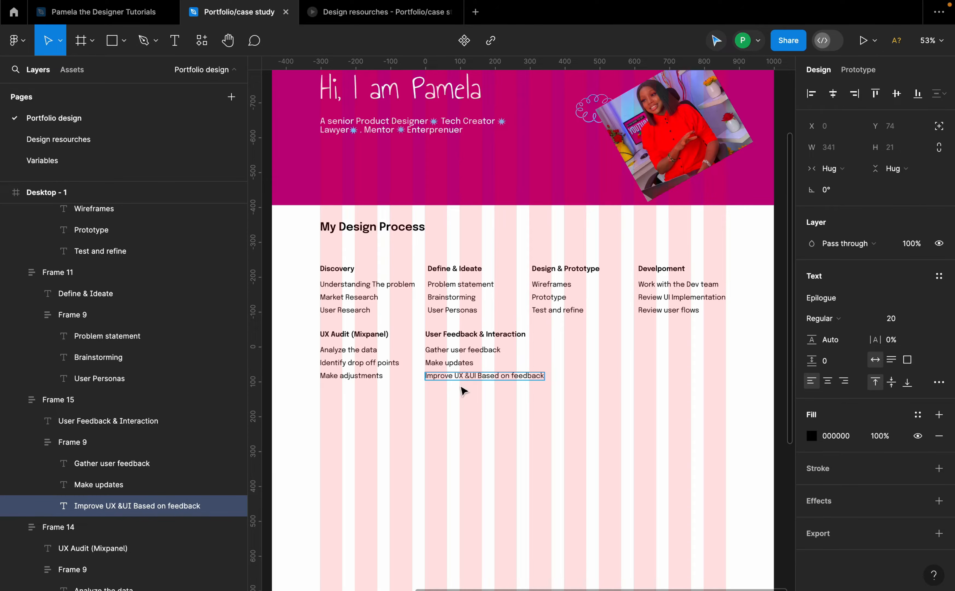
pyautogui.press('Escape')
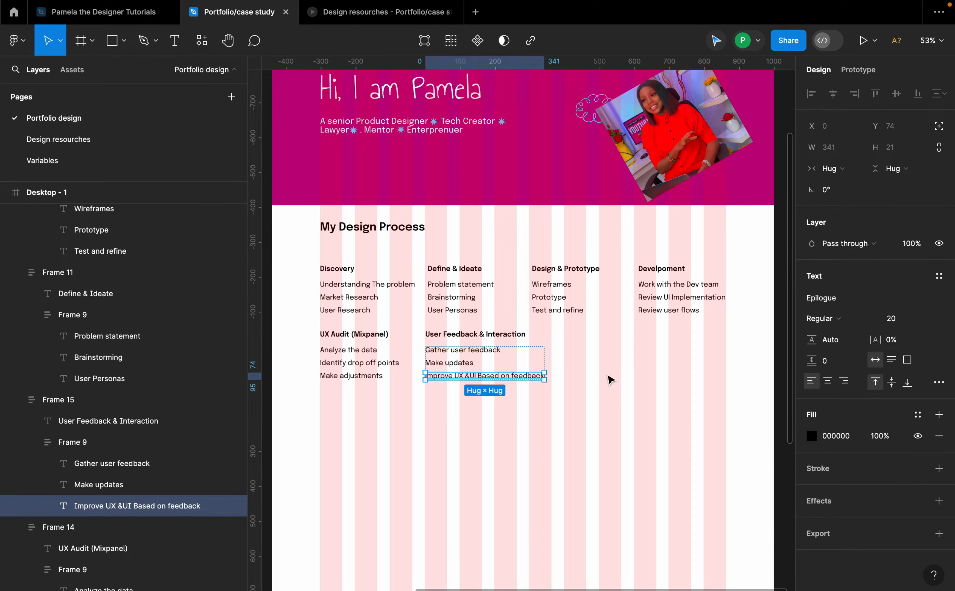
# Step: Duplicate the User Feedback column to its right and retitle the copy "Redo the process"
pyautogui.click(539, 353)
pyautogui.moveTo(539, 352); pyautogui.dragTo(623, 363)
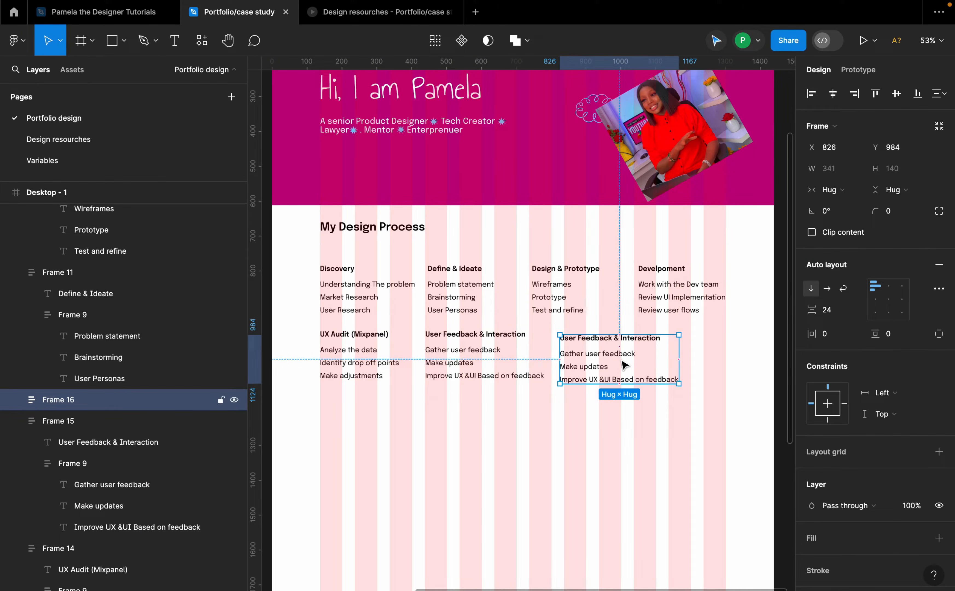
pyautogui.click(613, 340)
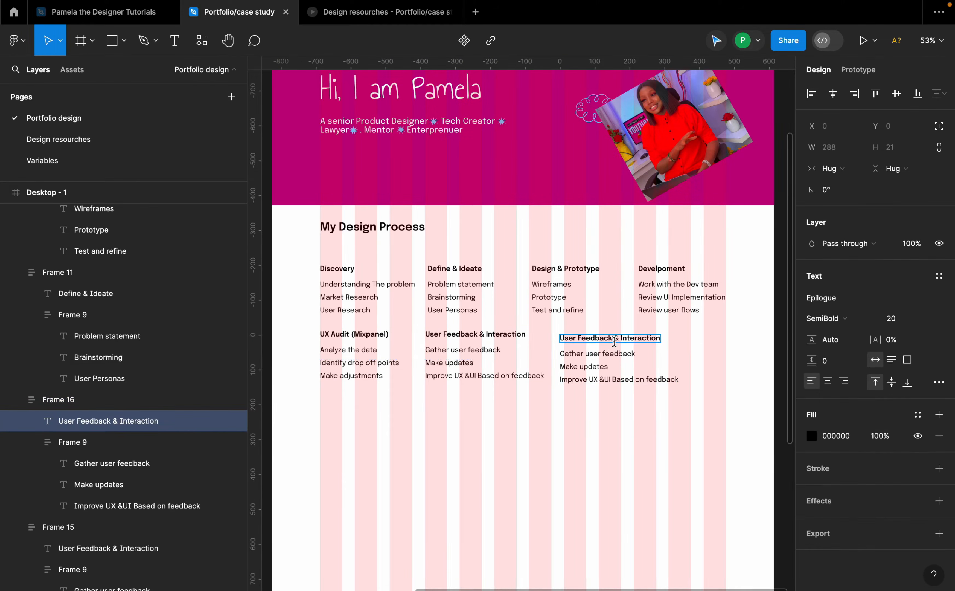
pyautogui.doubleClick(613, 338)
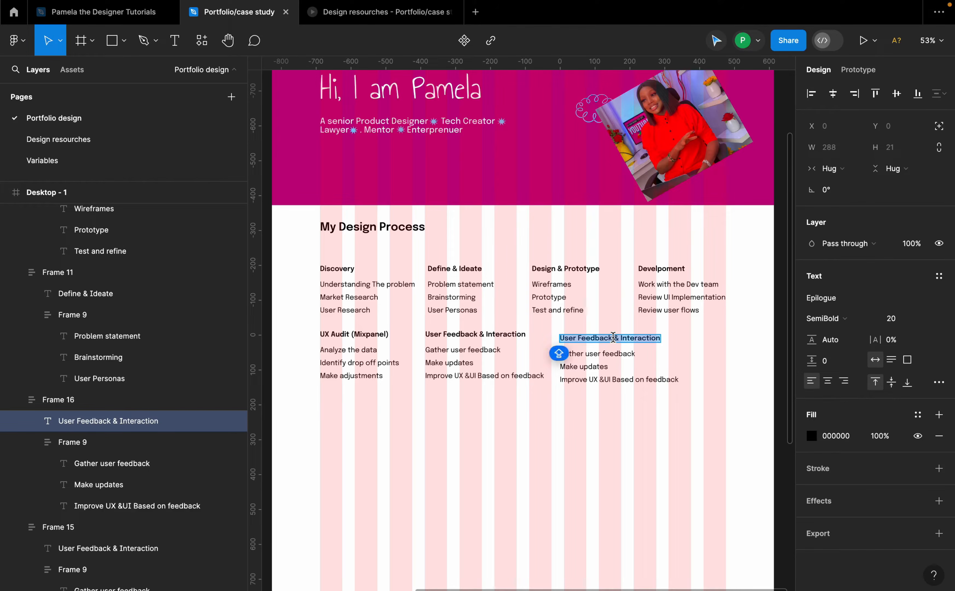
pyautogui.write('Redo the proces')
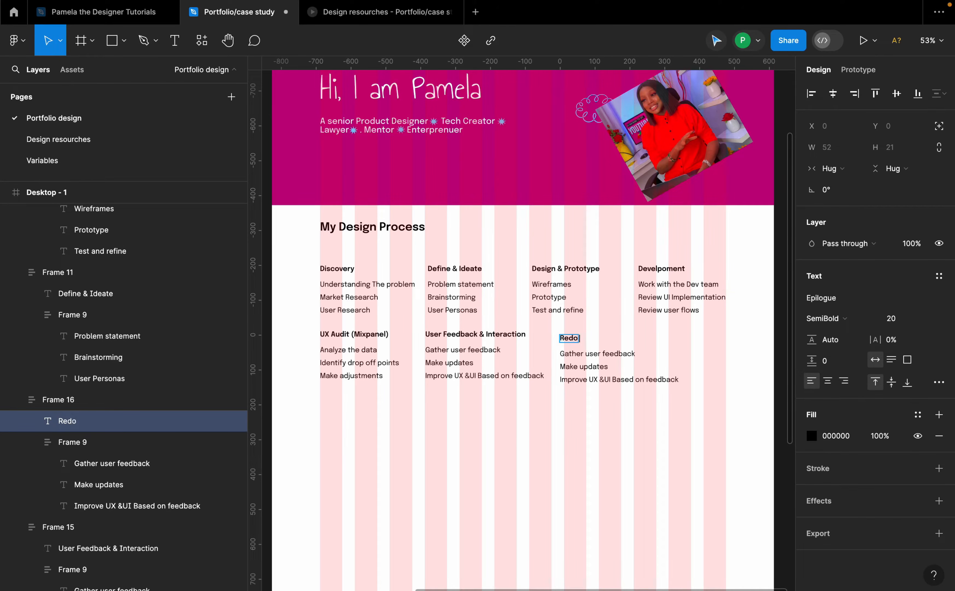
pyautogui.write('s')
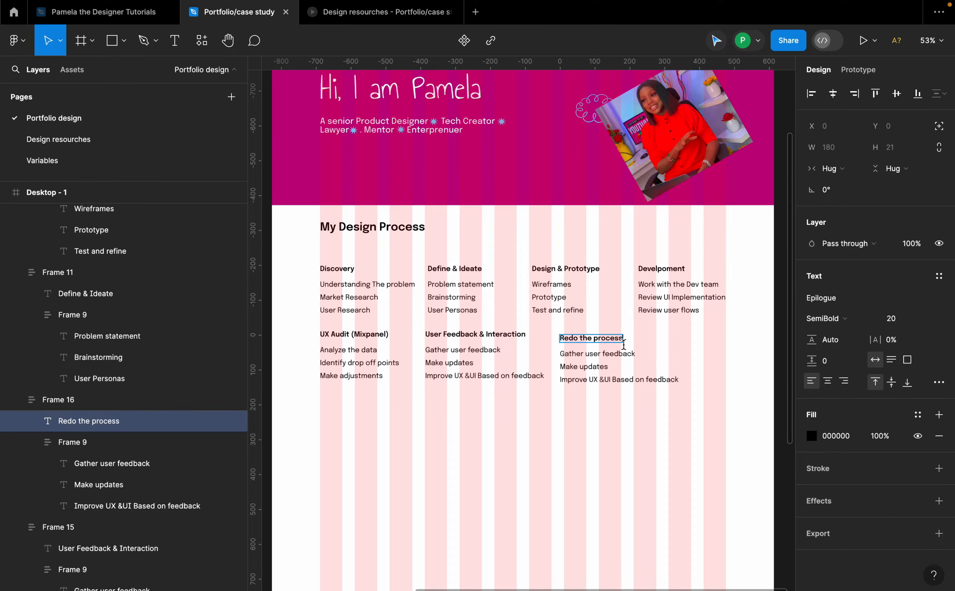
# Step: Change the new column's first item to "Go back any step where needed"
pyautogui.doubleClick(621, 352)
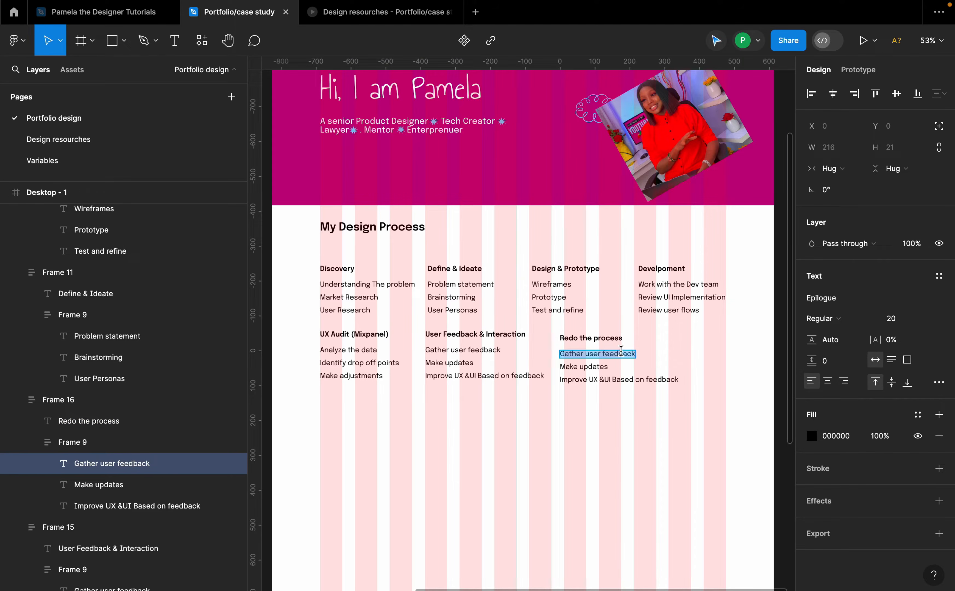
pyautogui.write('Go')
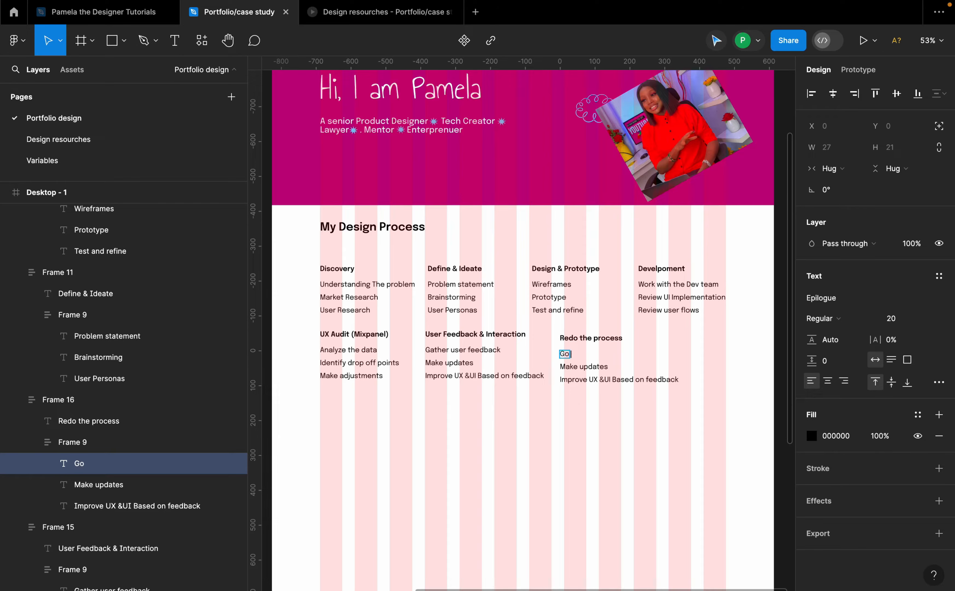
pyautogui.write('back any s')
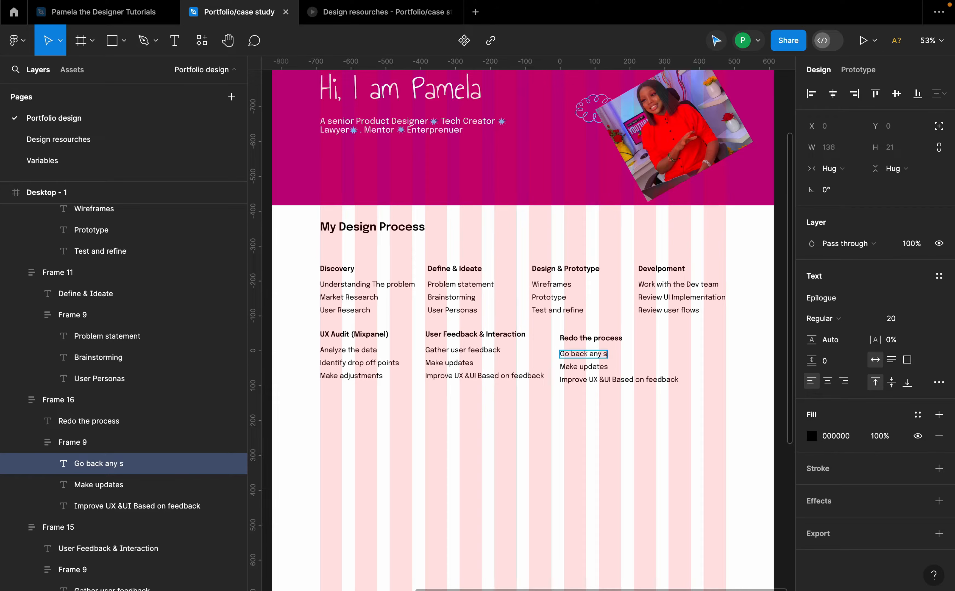
pyautogui.write('tep where needed')
pyautogui.press('Escape')
# Step: Change the new column's second item to "Constant reiteration"
pyautogui.press('Tab')
pyautogui.press('Return')
pyautogui.write('Constac')
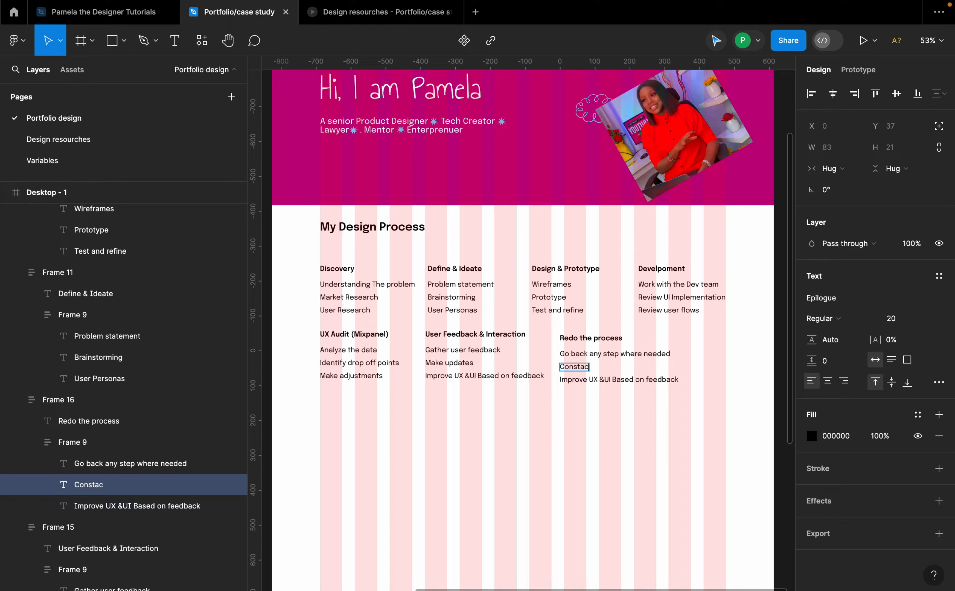
pyautogui.press('BackSpace')
pyautogui.write('nt ri')
pyautogui.press('BackSpace')
pyautogui.write('eiteration')
pyautogui.press('Escape')
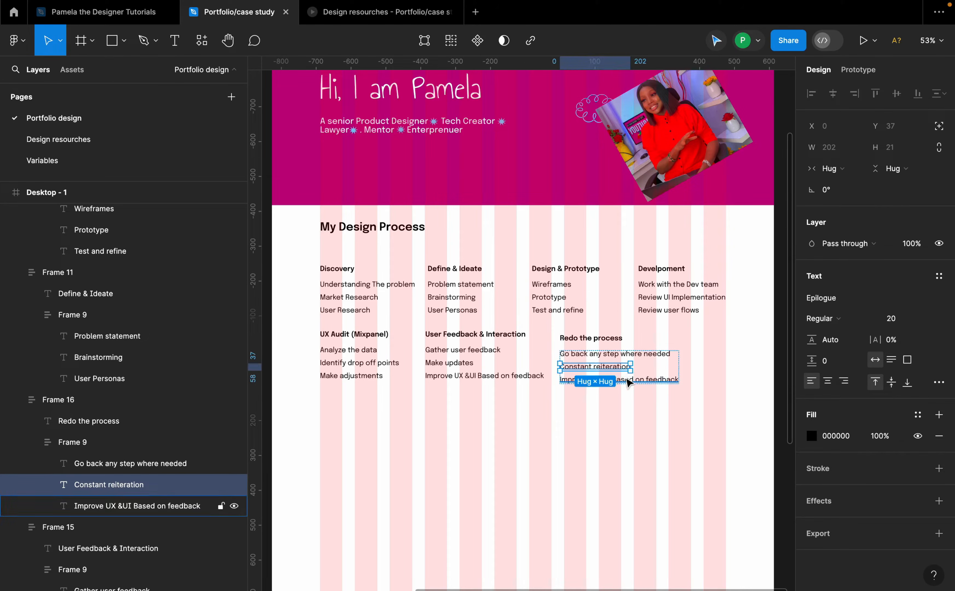
# Step: Nudge the "Redo the process" column slightly up and right beside the User Feedback column
pyautogui.click(650, 353)
pyautogui.press('Escape')
pyautogui.click(651, 351)
pyautogui.moveTo(650, 350); pyautogui.dragTo(656, 346)
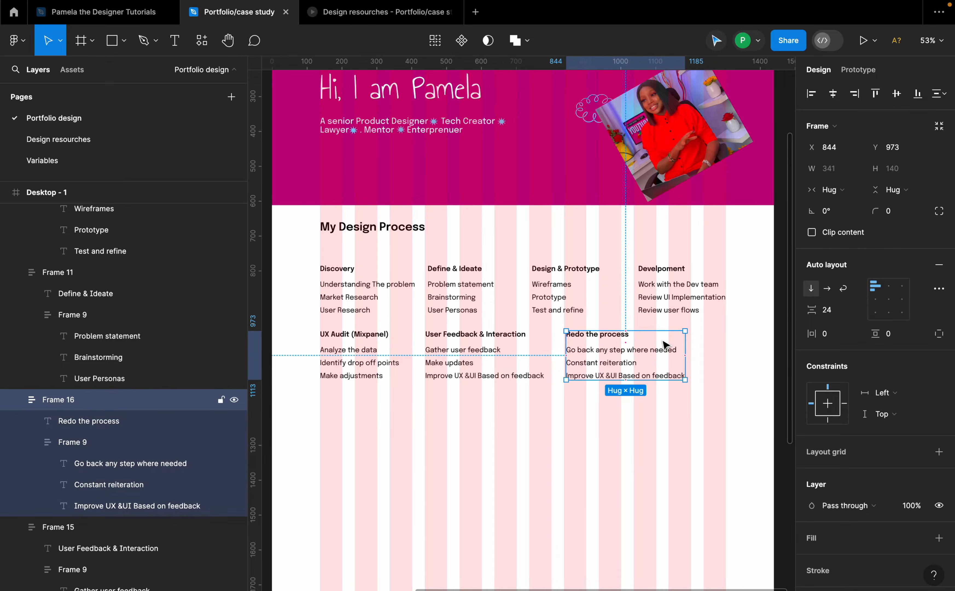
# Step: Select the four top-row process columns and wrap them in a horizontal auto layout frame
pyautogui.scroll(-3, 637, 355)
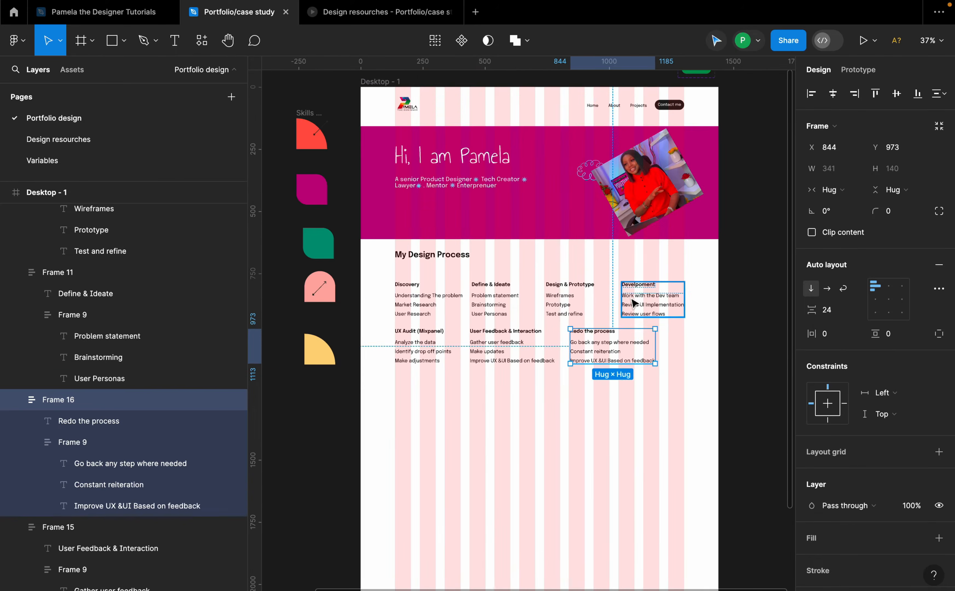
pyautogui.click(631, 301)
pyautogui.keyDown('shift'); pyautogui.click(427, 308); pyautogui.keyUp('shift')
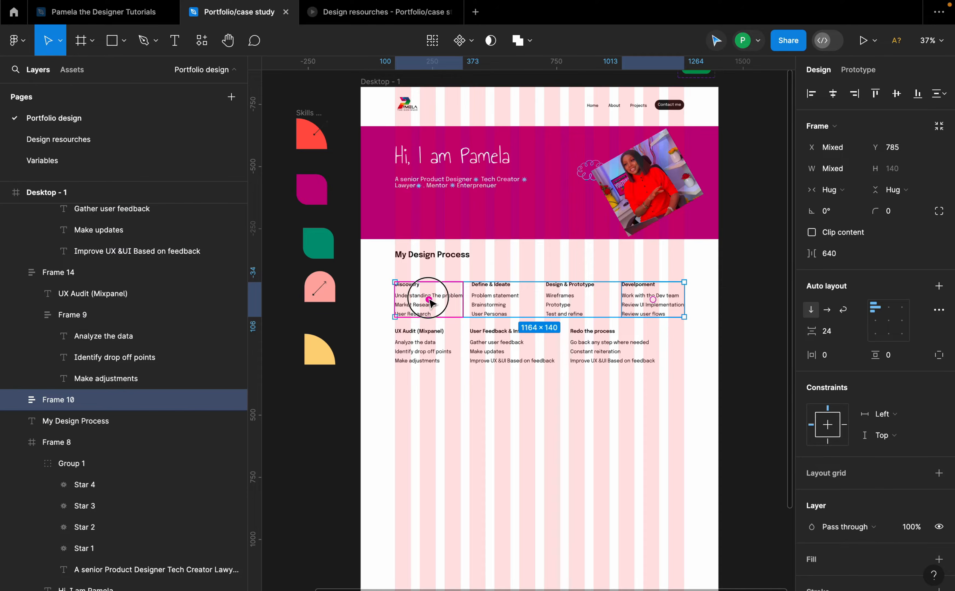
pyautogui.click(451, 302)
pyautogui.click(453, 305)
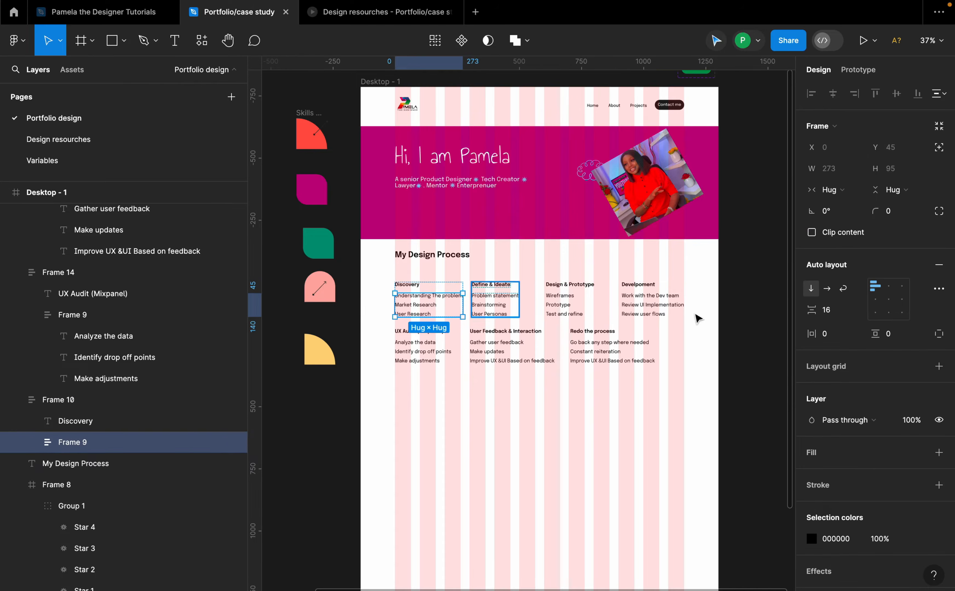
pyautogui.click(453, 262)
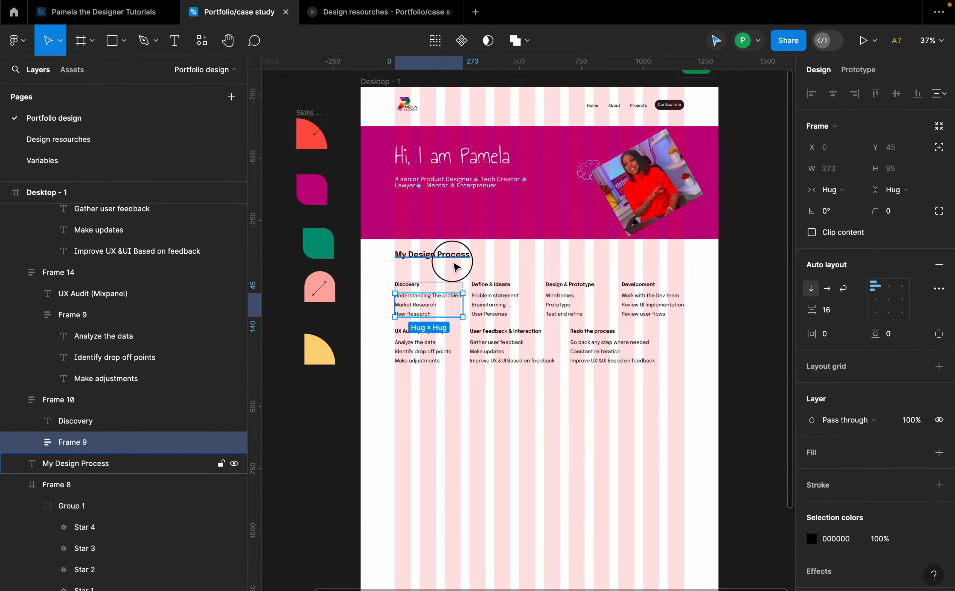
pyautogui.click(452, 289)
pyautogui.keyDown('shift'); pyautogui.click(502, 291); pyautogui.keyUp('shift')
pyautogui.keyDown('shift'); pyautogui.click(579, 299); pyautogui.keyUp('shift')
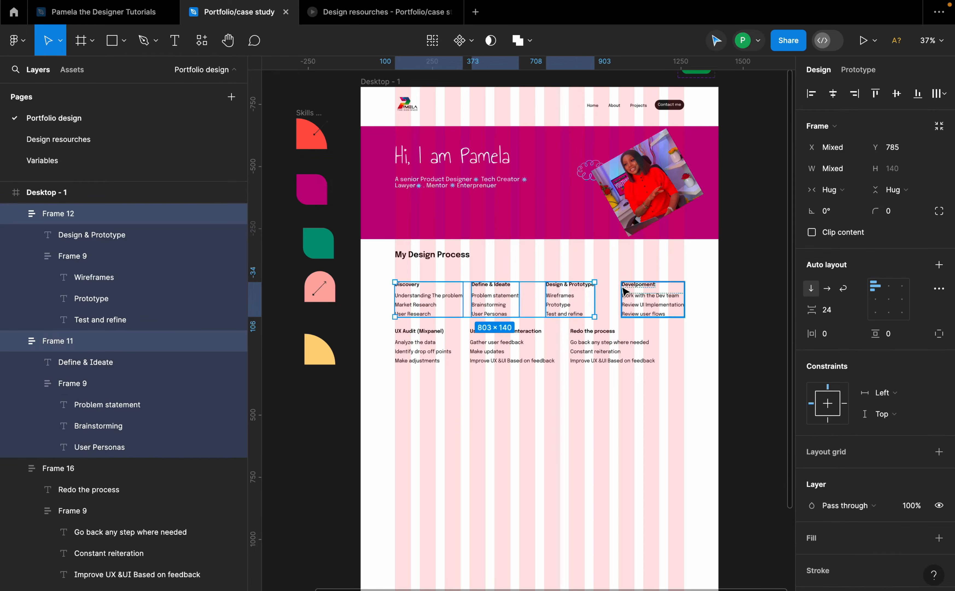
pyautogui.keyDown('shift'); pyautogui.click(622, 286); pyautogui.keyUp('shift')
pyautogui.hotkey('shift', 'a')
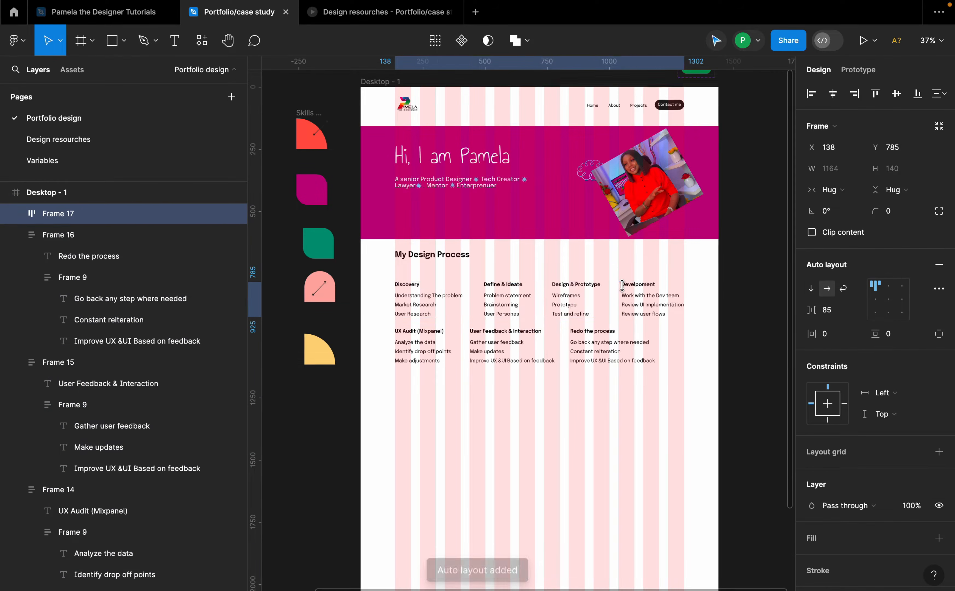
# Step: Select the three bottom-row process columns and wrap them in a horizontal auto layout frame
pyautogui.keyDown('shift'); pyautogui.click(487, 370); pyautogui.keyUp('shift')
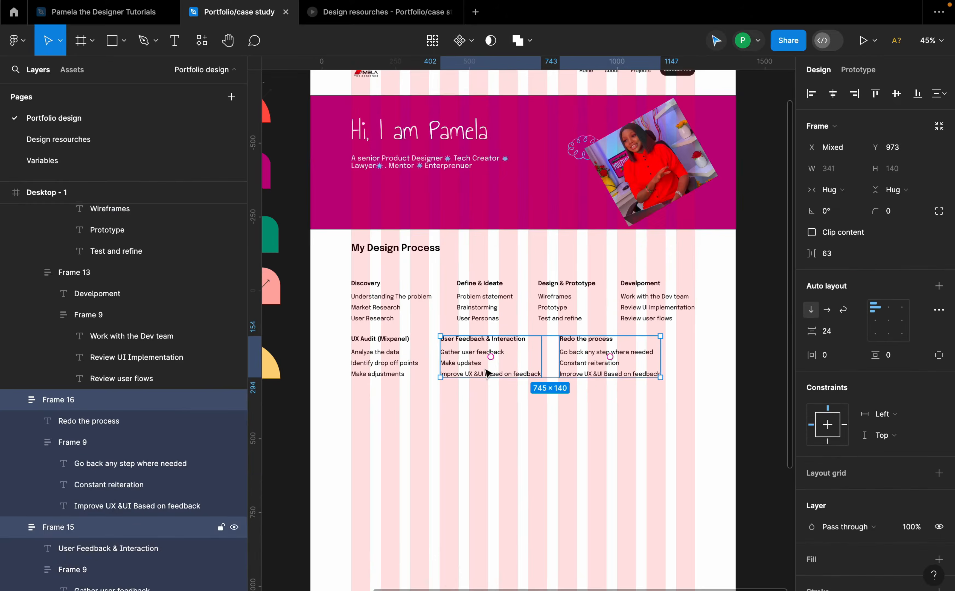
pyautogui.keyDown('shift'); pyautogui.click(387, 358); pyautogui.keyUp('shift')
pyautogui.hotkey('shift', 'a')
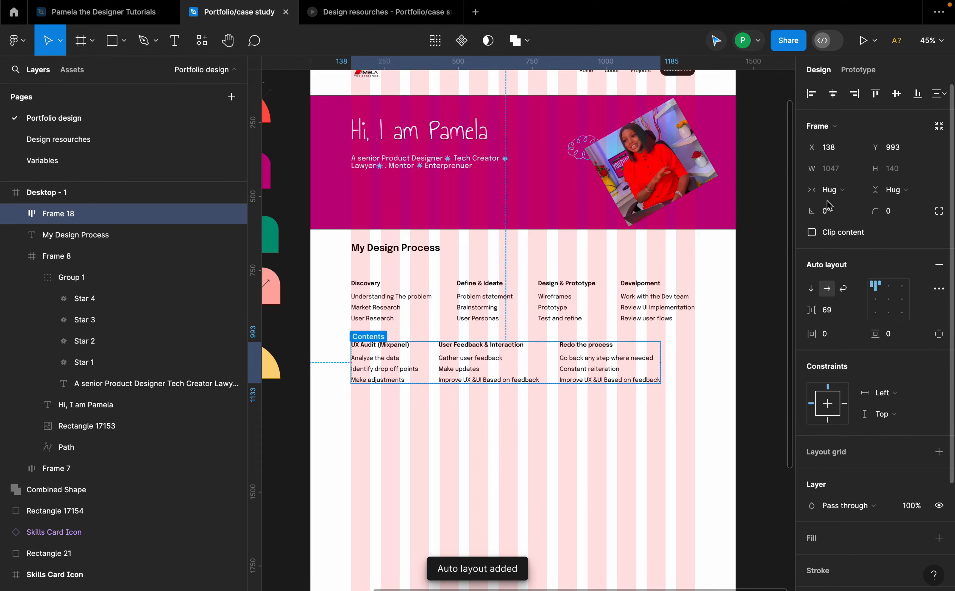
# Step: Select both process rows and stack them in a vertical auto layout frame
pyautogui.keyDown('shift'); pyautogui.click(543, 311); pyautogui.keyUp('shift')
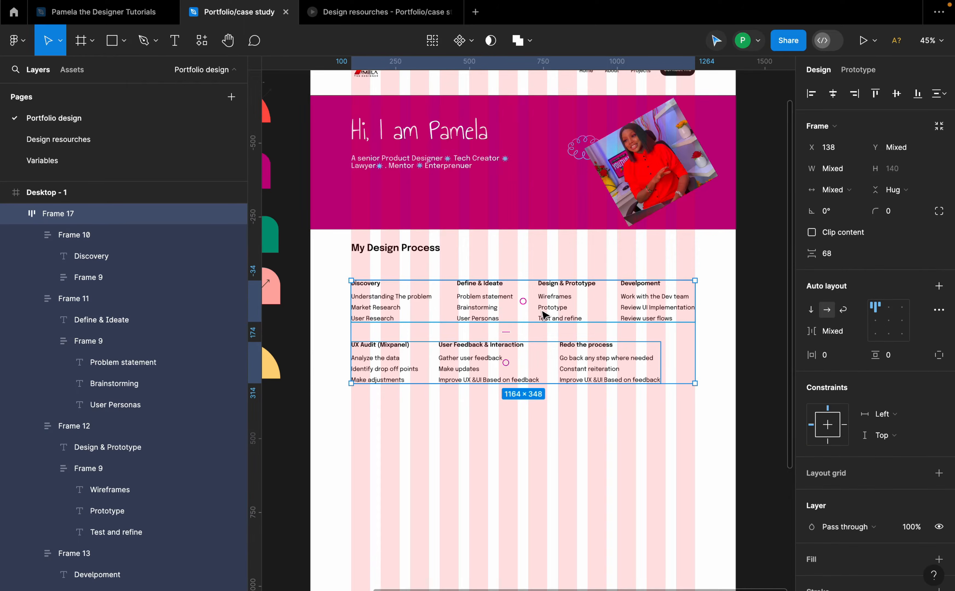
pyautogui.click(527, 443)
pyautogui.click(550, 379)
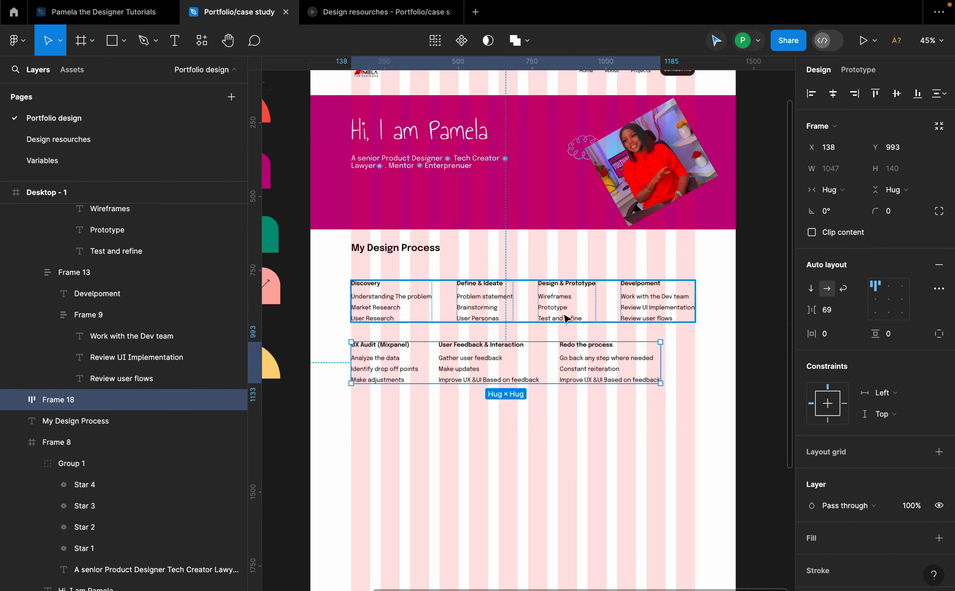
pyautogui.click(612, 421)
pyautogui.click(595, 373)
pyautogui.keyDown('shift'); pyautogui.click(569, 312); pyautogui.keyUp('shift')
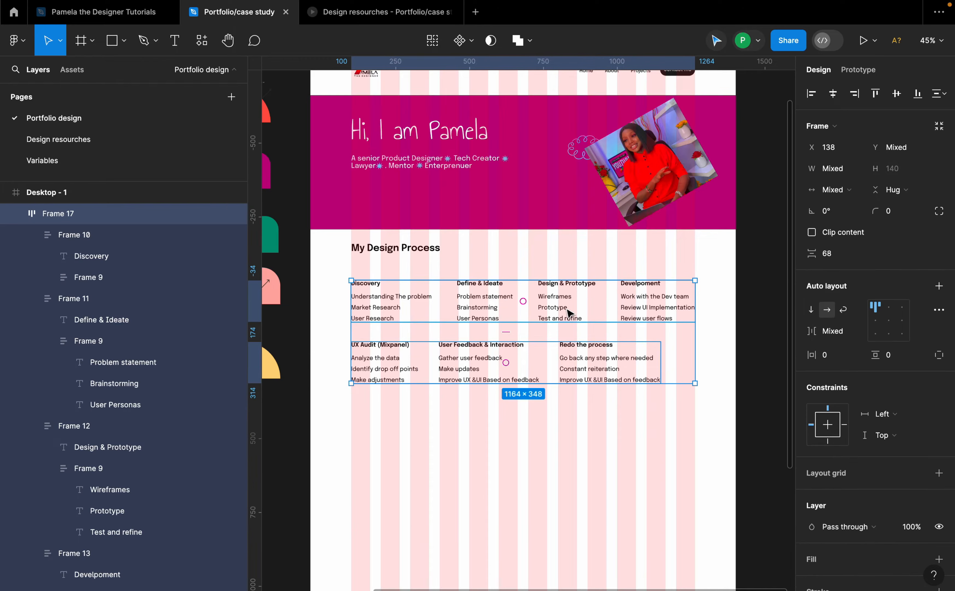
pyautogui.hotkey('shift', 'a')
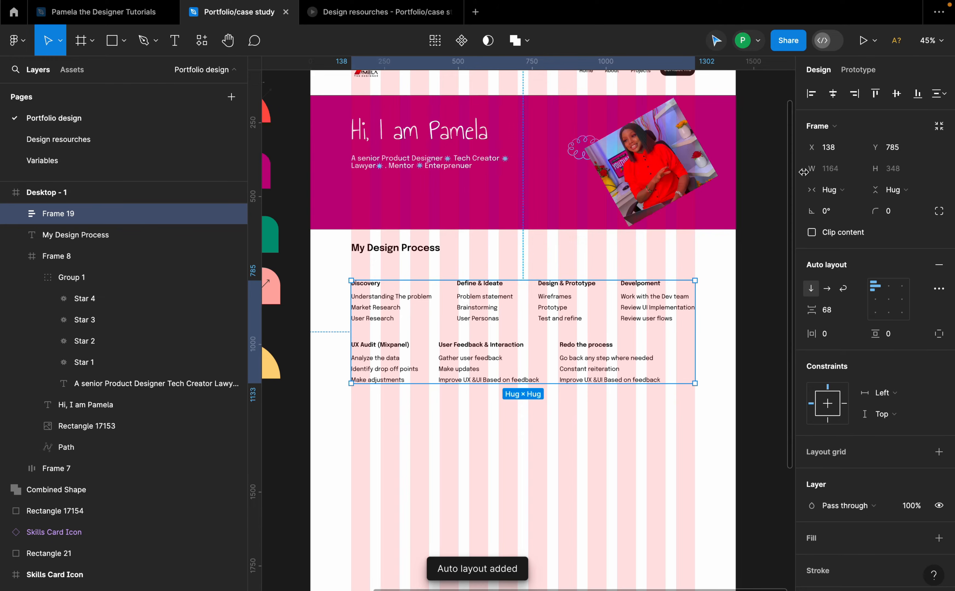
# Step: Center the stacked process rows horizontally, keeping their auto layout alignment at top left
pyautogui.click(833, 93)
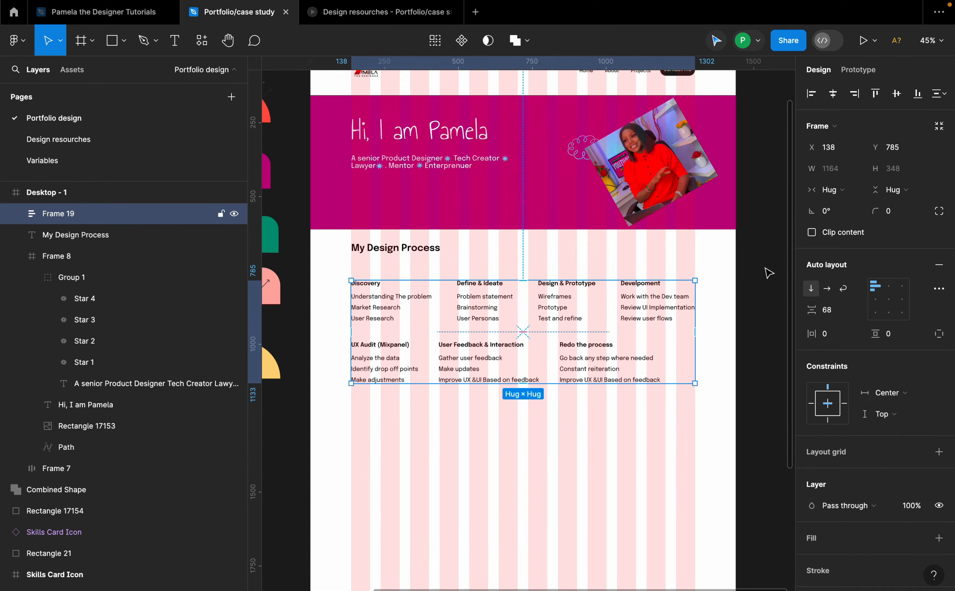
pyautogui.click(887, 288)
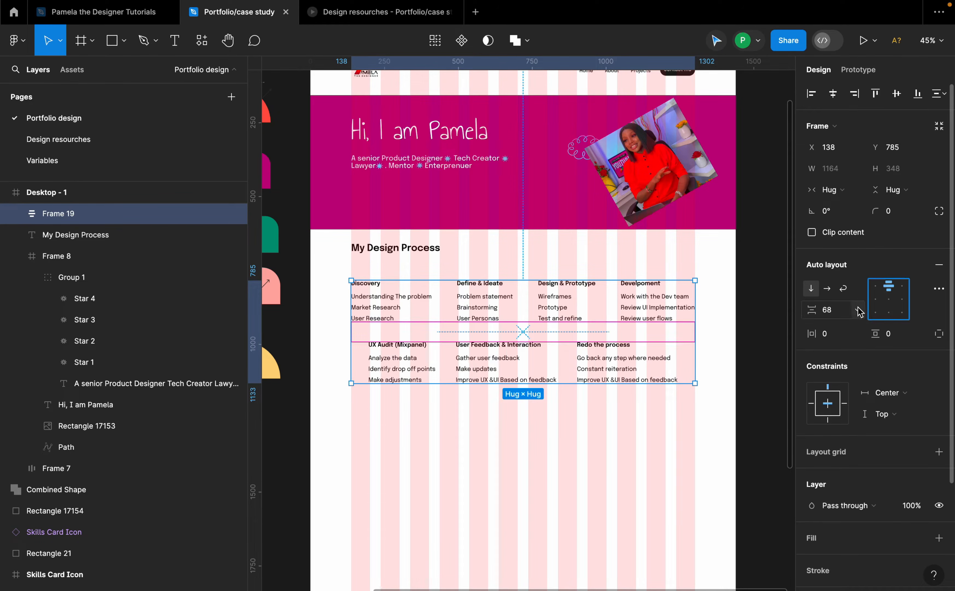
pyautogui.click(876, 290)
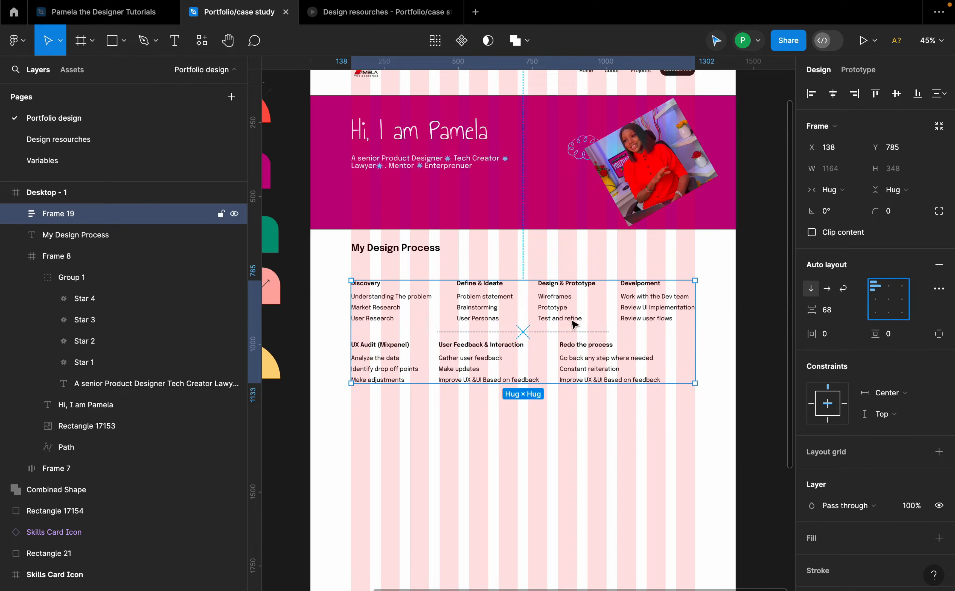
# Step: Wrap the "My Design Process" heading and process rows in an auto layout frame with a 60 vertical gap
pyautogui.keyDown('shift'); pyautogui.click(430, 257); pyautogui.keyUp('shift')
pyautogui.hotkey('shift', 'a')
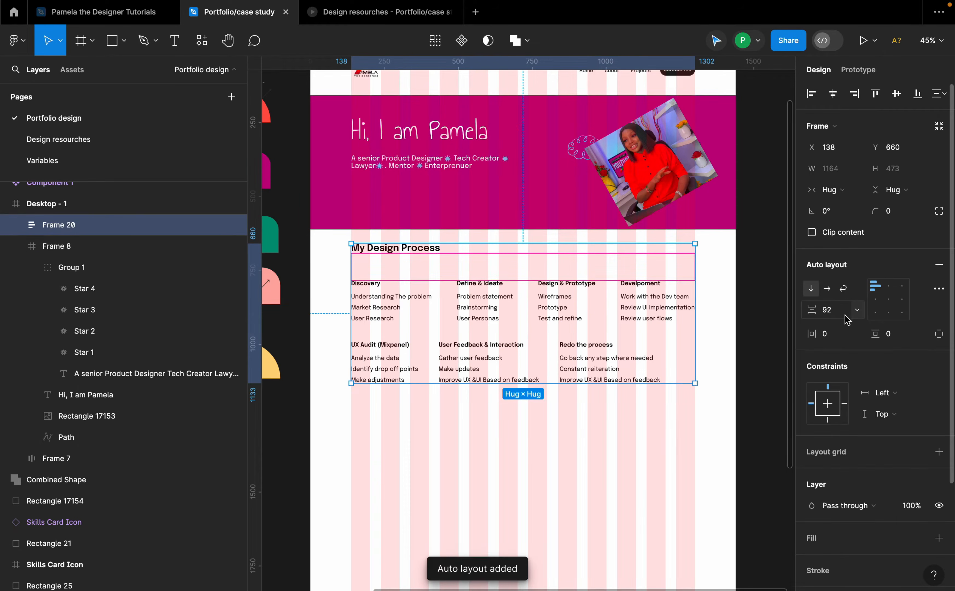
pyautogui.click(832, 312)
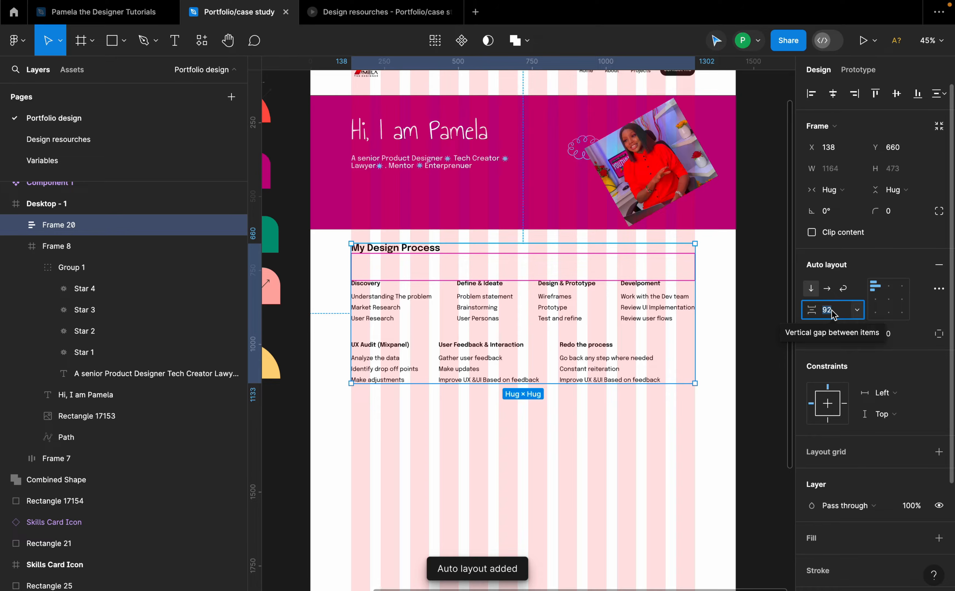
pyautogui.write('8')
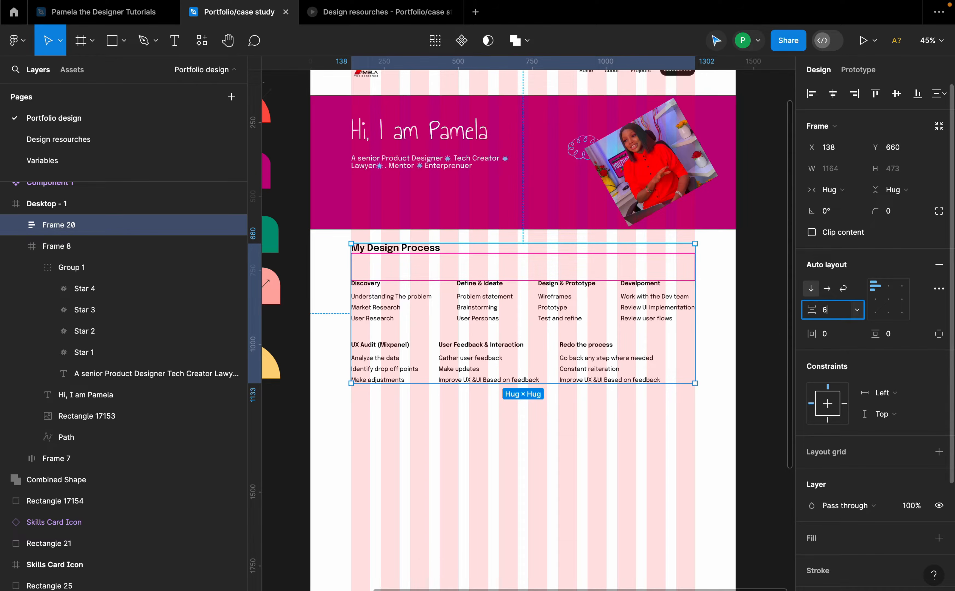
pyautogui.write('0')
pyautogui.press('Return')
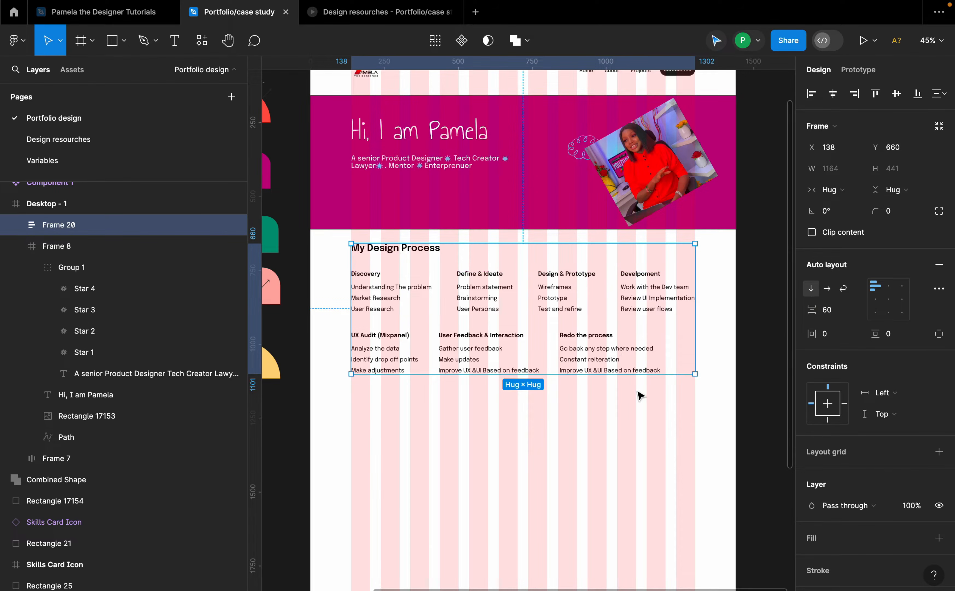
# Step: Add another auto layout frame around the section, then combine it with the hero banner in a vertical auto layout frame
pyautogui.hotkey('shift', 'a')
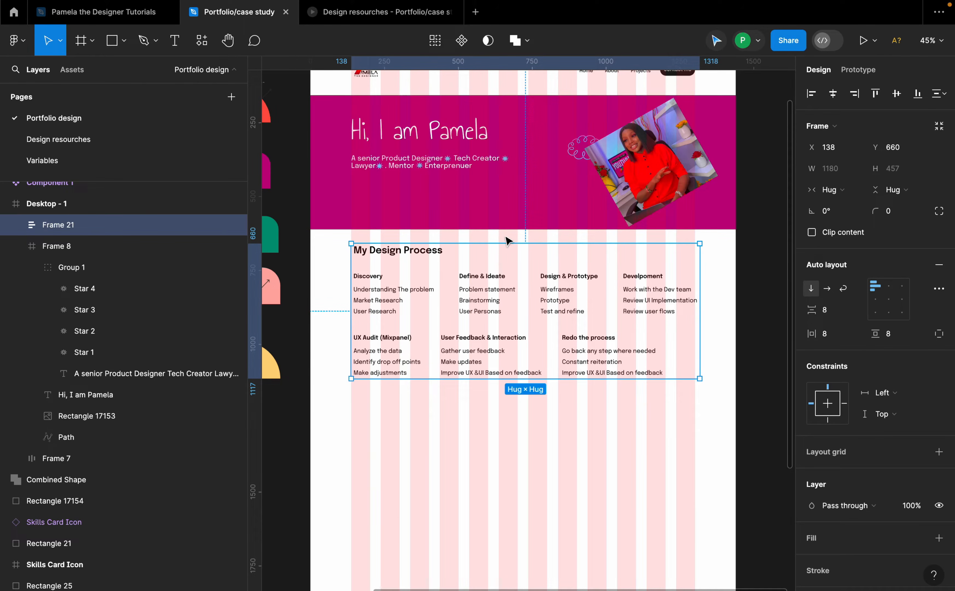
pyautogui.keyDown('shift'); pyautogui.click(525, 230); pyautogui.keyUp('shift')
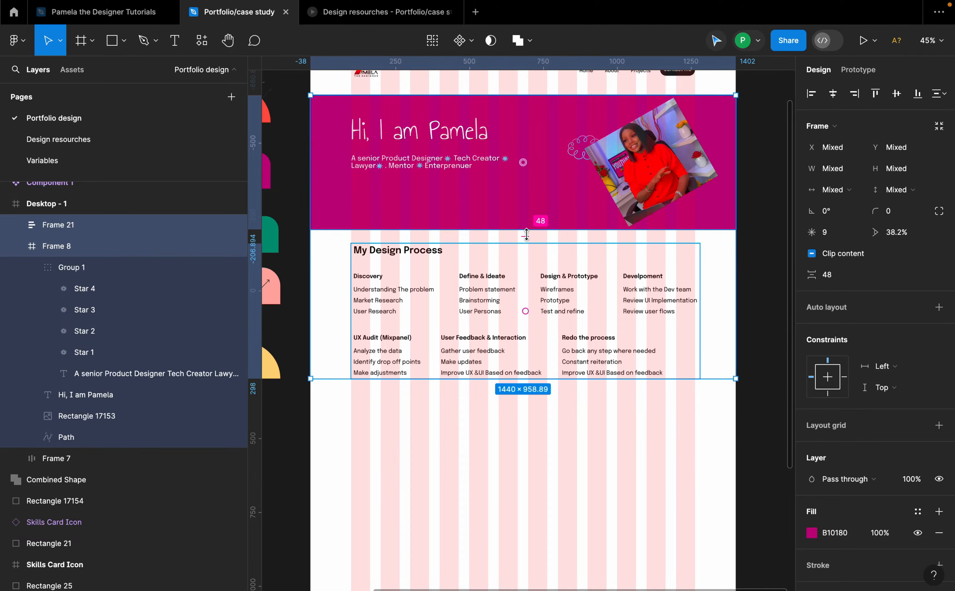
pyautogui.scroll(2, 518, 139)
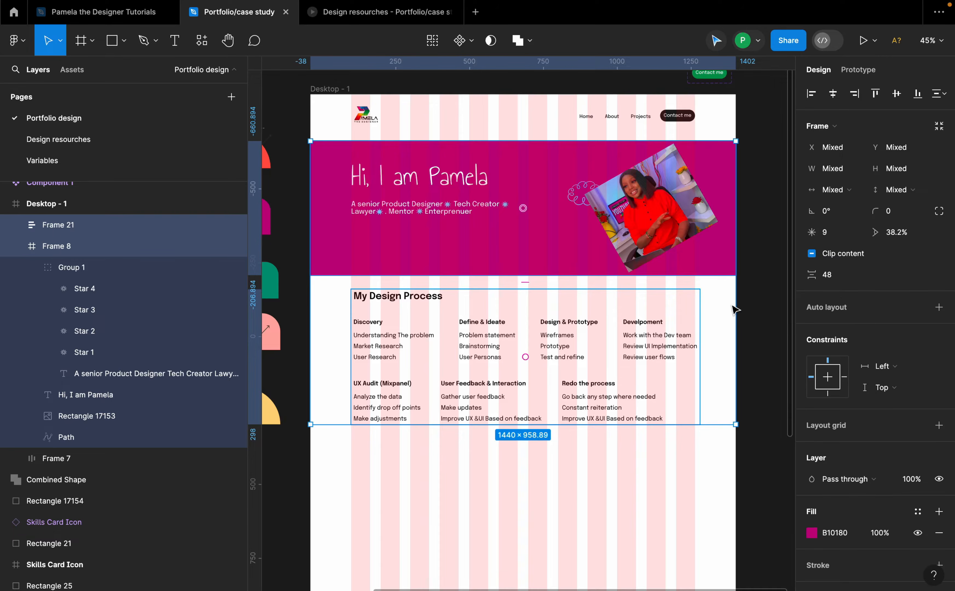
pyautogui.hotkey('shift', 'a')
pyautogui.scroll(-2, 540, 279)
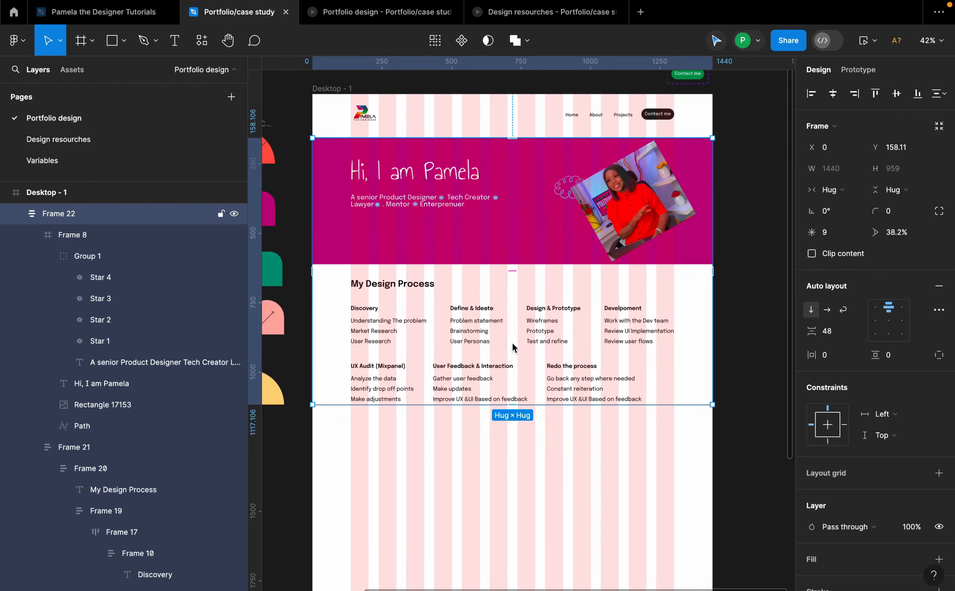
pyautogui.click(501, 458)
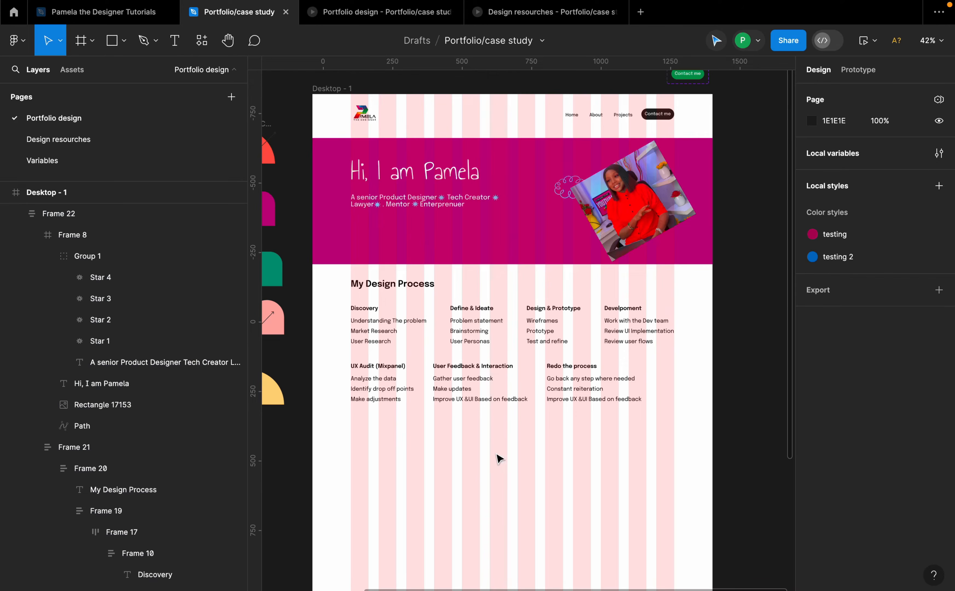
# Step: Set the horizontal gap between items in the second process row to 124
pyautogui.tripleClick(493, 384)
pyautogui.tripleClick(492, 330)
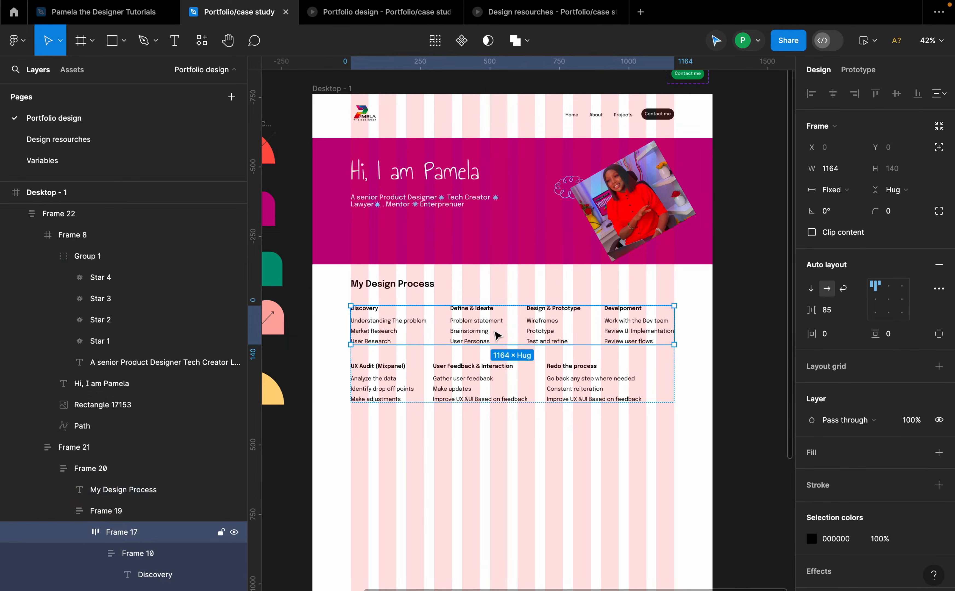
pyautogui.click(571, 396)
pyautogui.scroll(1, 427, 408)
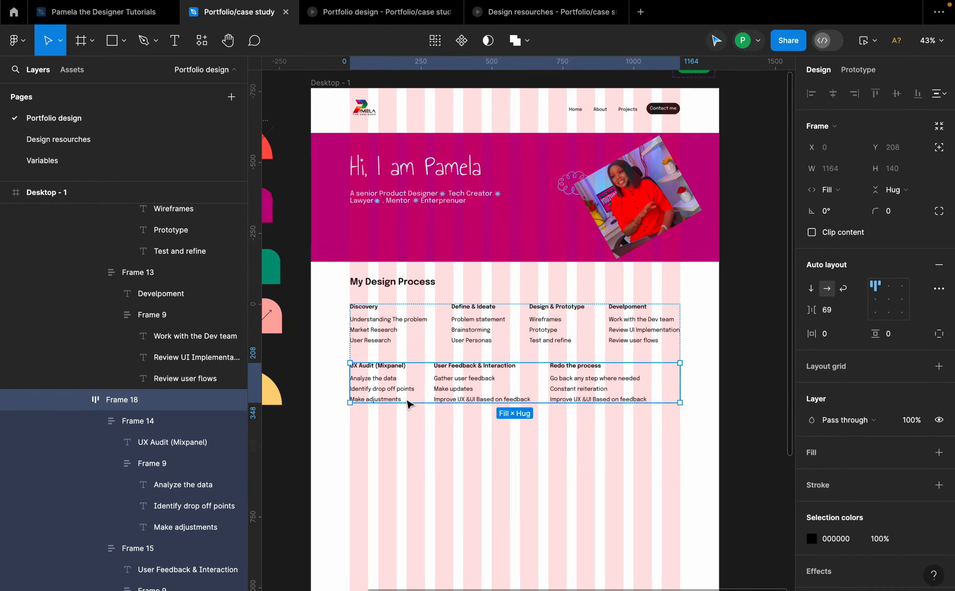
pyautogui.scroll(2, 407, 404)
pyautogui.scroll(3, 469, 378)
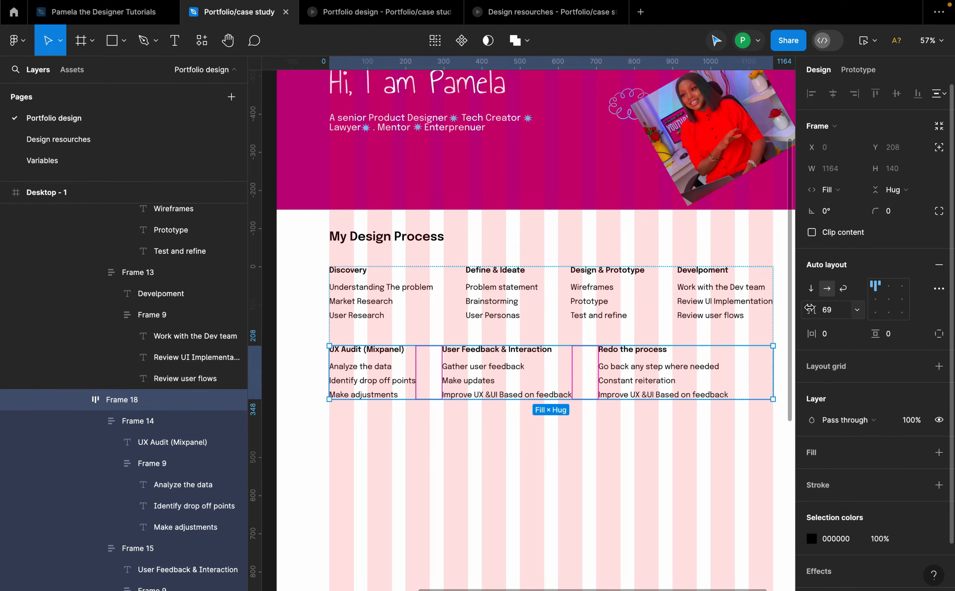
pyautogui.moveTo(810, 308); pyautogui.dragTo(829, 316)
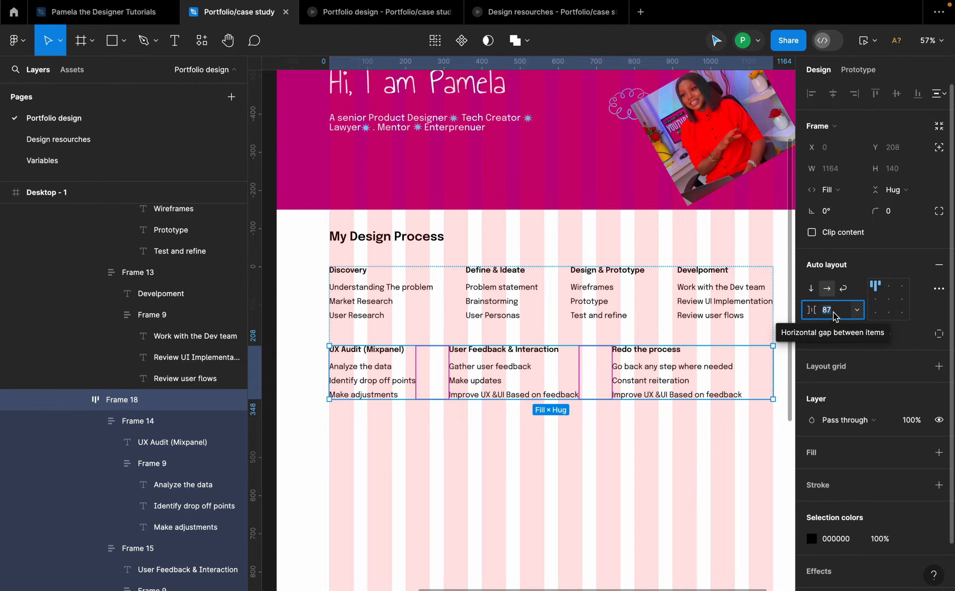
pyautogui.write('124')
pyautogui.press('Return')
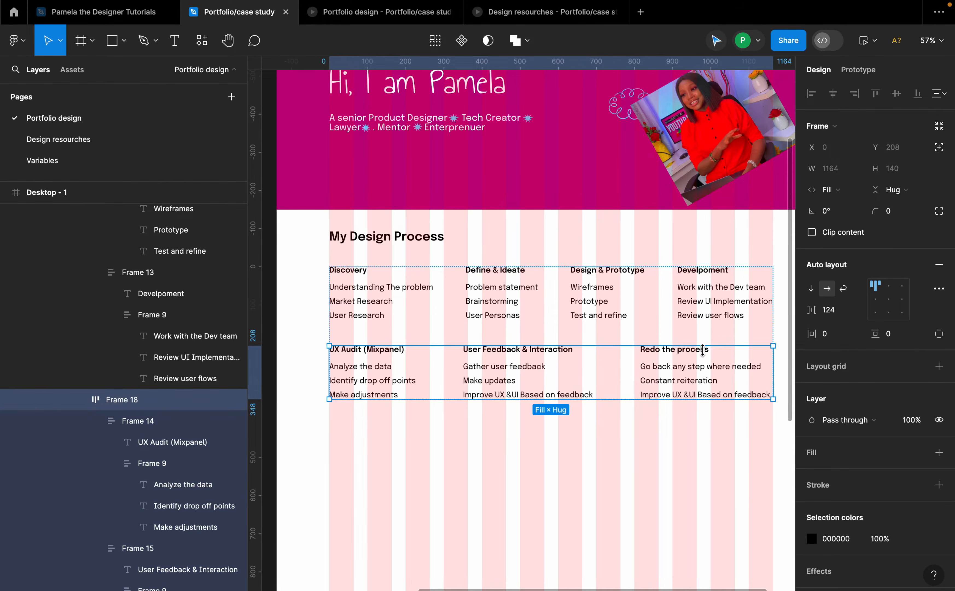
# Step: Hide the layout grid of the Desktop - 1 frame
pyautogui.scroll(-5, 466, 268)
pyautogui.click(512, 365)
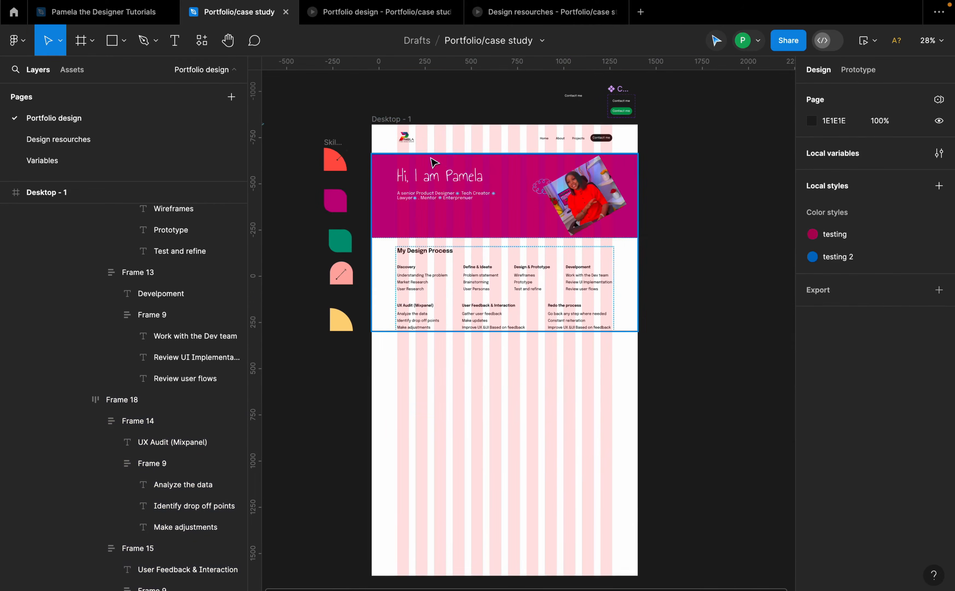
pyautogui.click(405, 119)
pyautogui.click(917, 339)
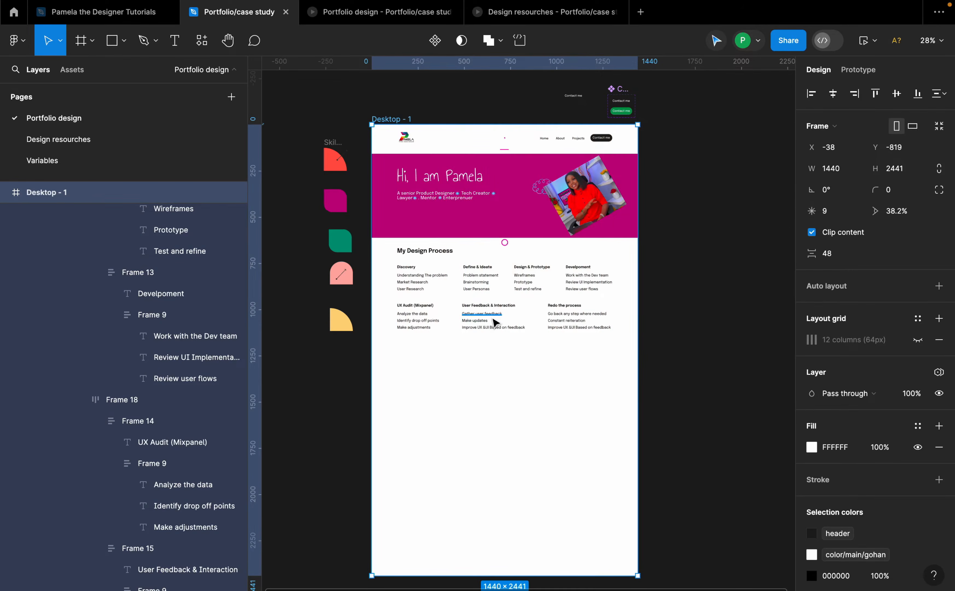
# Step: Position the "My Top Skills" heading inside the desktop frame below the process section
pyautogui.scroll(3, 493, 318)
pyautogui.scroll(1, 588, 338)
pyautogui.click(652, 252)
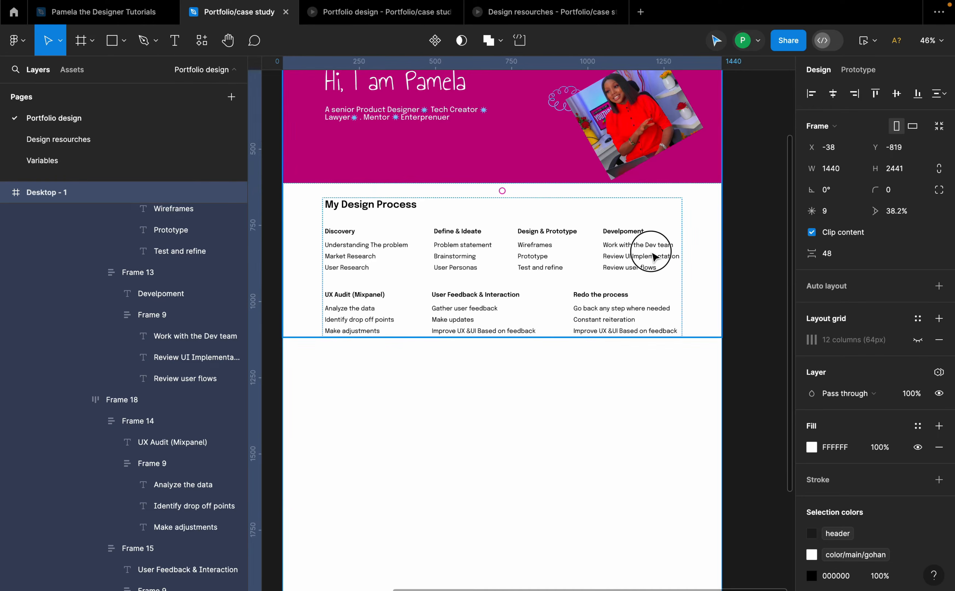
pyautogui.click(654, 256)
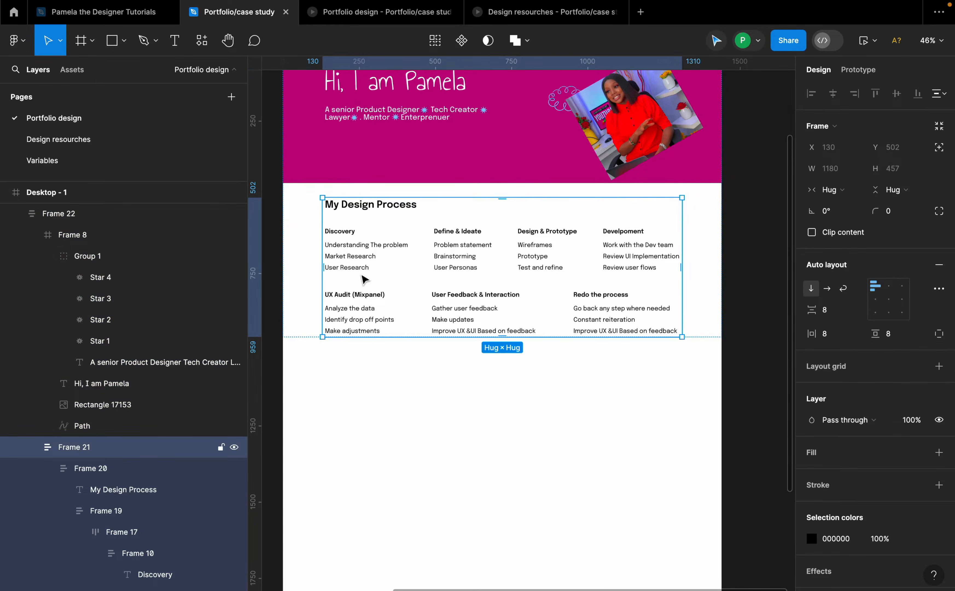
pyautogui.click(675, 374)
pyautogui.click(713, 317)
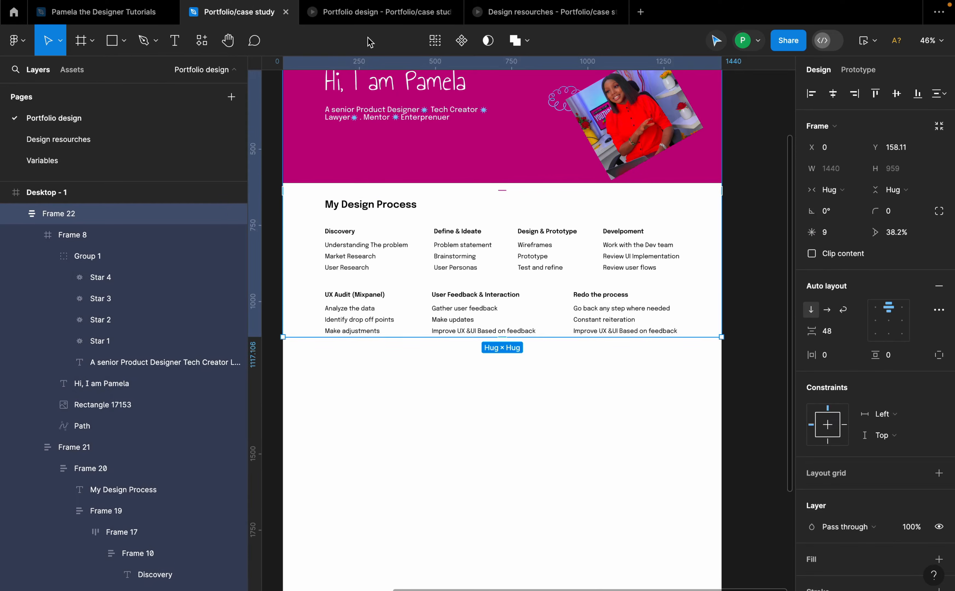
pyautogui.scroll(-5, 482, 242)
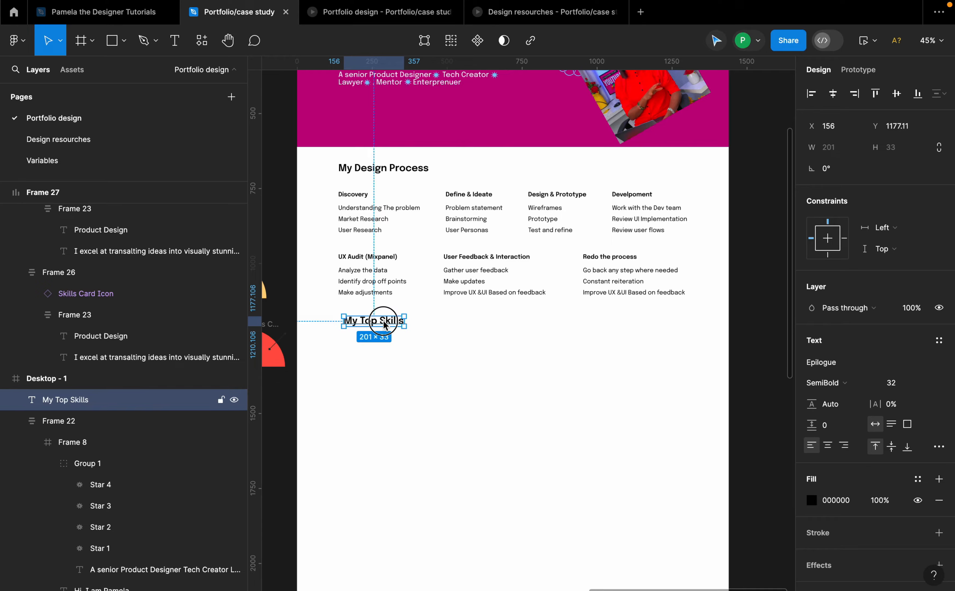
pyautogui.moveTo(384, 321); pyautogui.dragTo(378, 320)
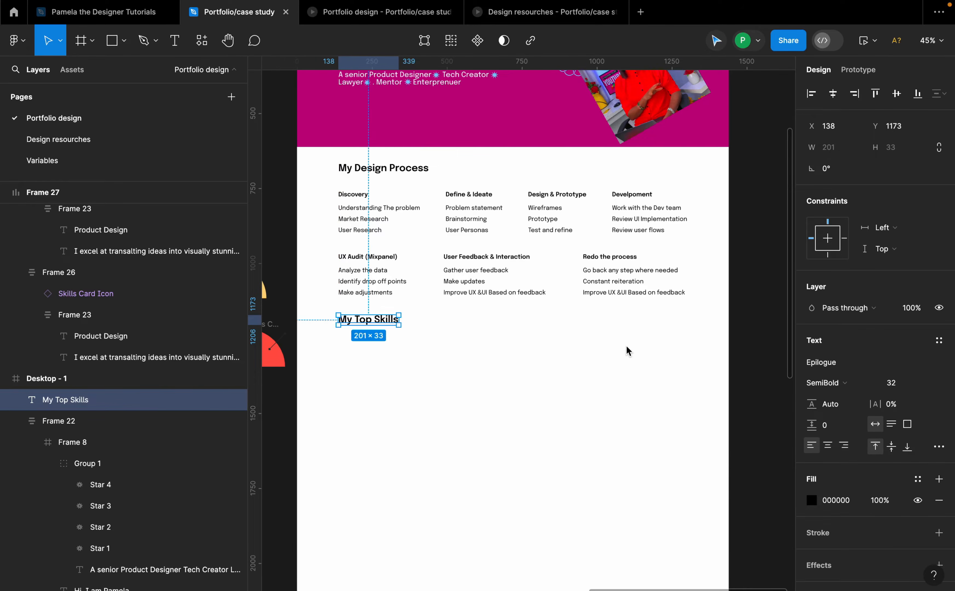
# Step: Move the skills cards frame into the desktop frame beneath the "My Top Skills" heading
pyautogui.scroll(-3, 451, 333)
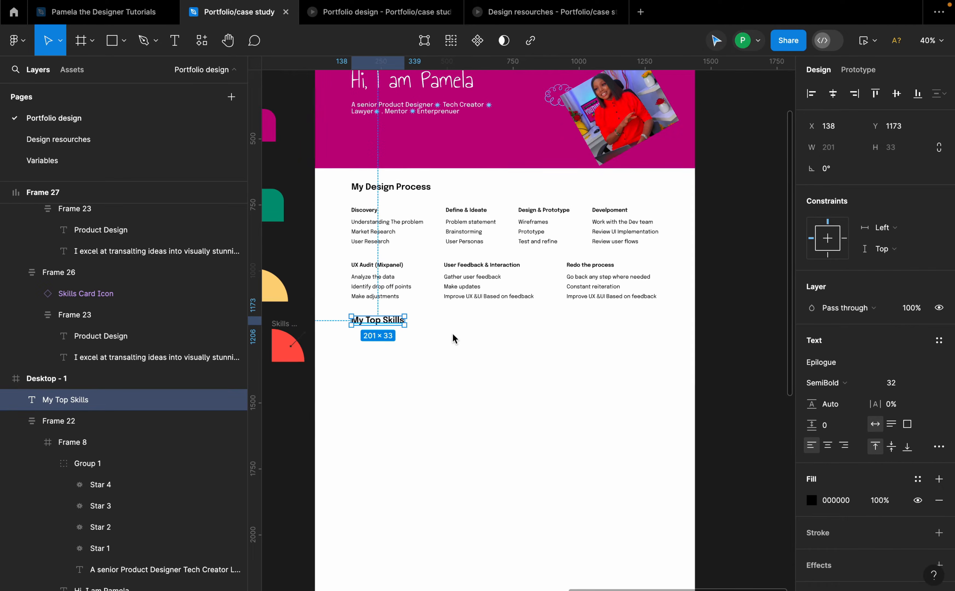
pyautogui.hscroll(-3, 457, 340)
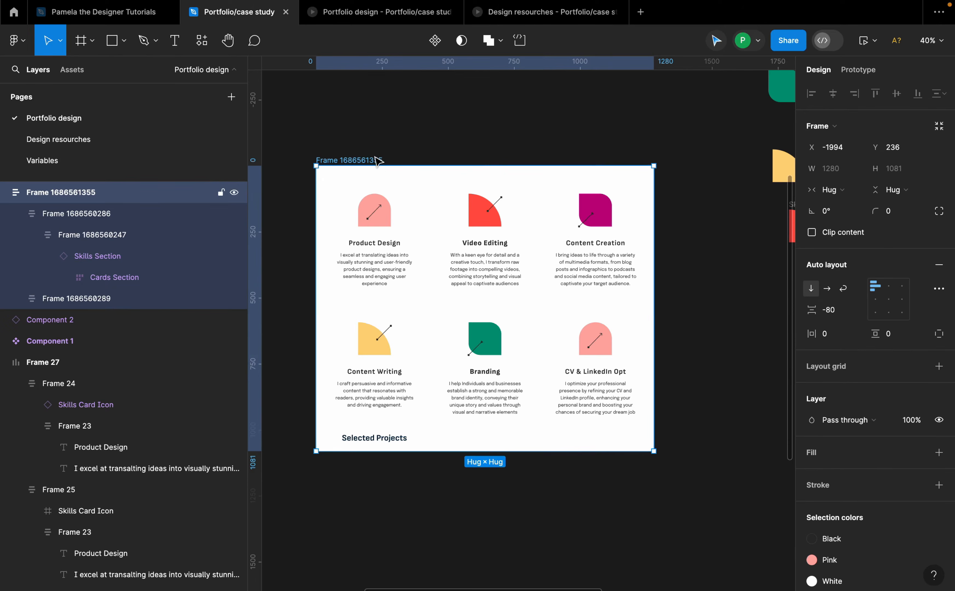
pyautogui.scroll(-3, 421, 215)
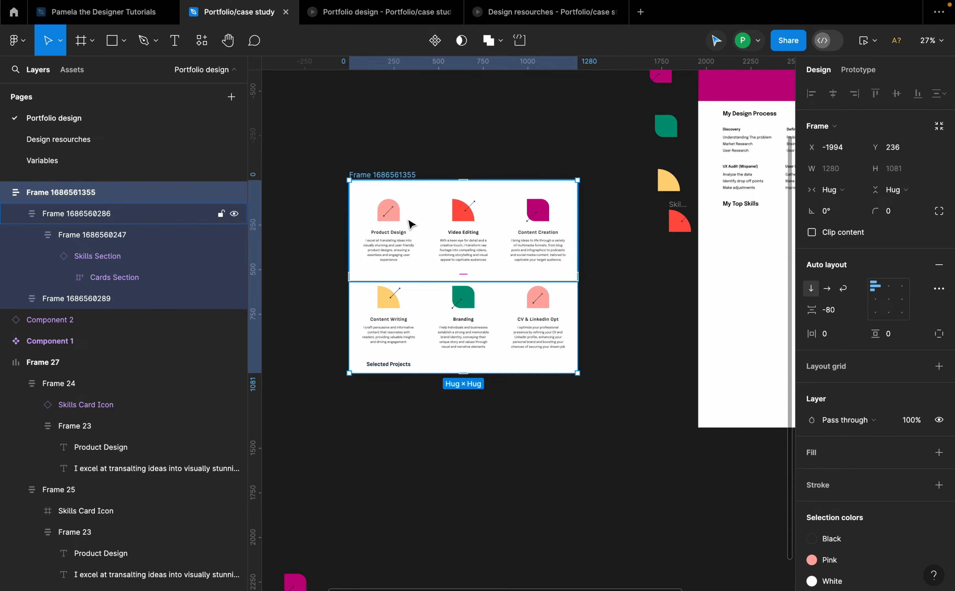
pyautogui.scroll(-2, 372, 216)
pyautogui.moveTo(455, 232); pyautogui.dragTo(671, 257)
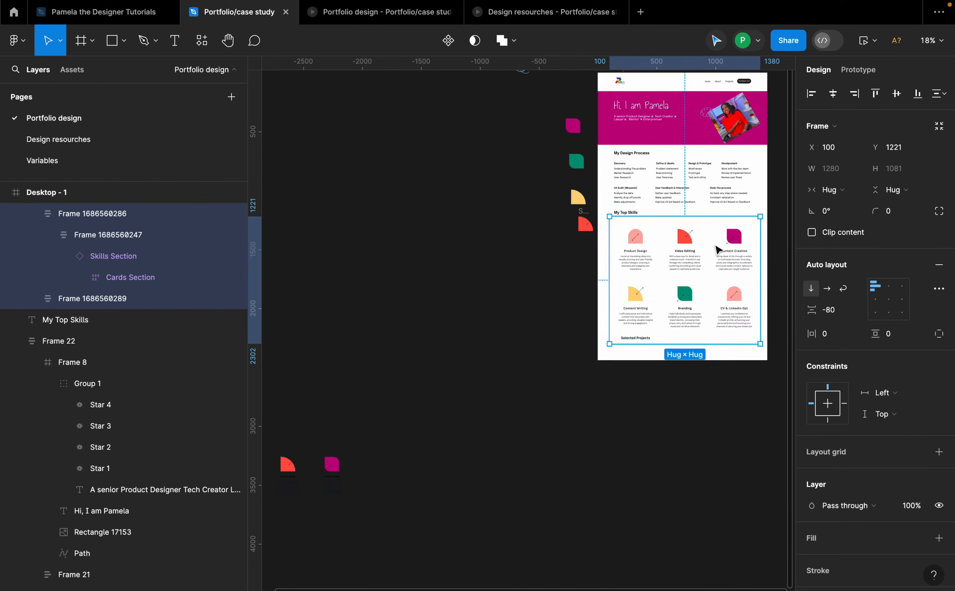
# Step: Extend the desktop frame's height to about 3618
pyautogui.scroll(2, 628, 235)
pyautogui.hscroll(3, 628, 236)
pyautogui.press('Escape')
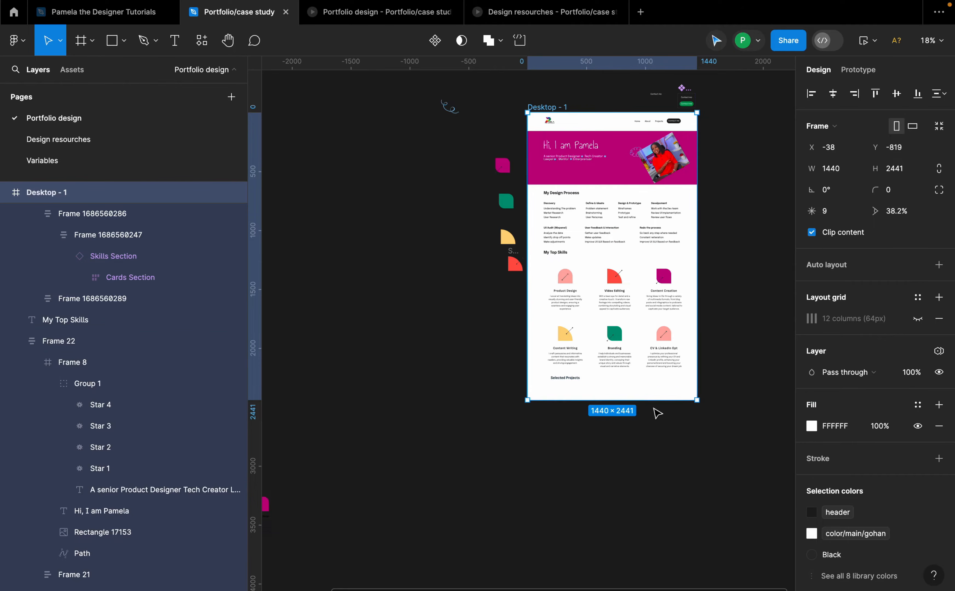
pyautogui.moveTo(651, 398); pyautogui.dragTo(674, 540)
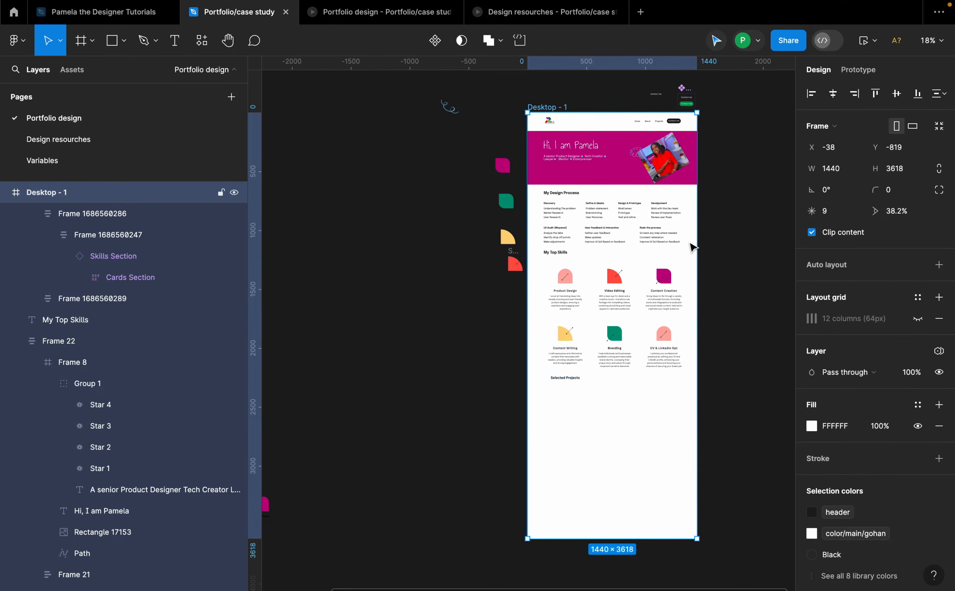
# Step: Center the skills cards frame horizontally within the desktop frame
pyautogui.scroll(5, 564, 247)
pyautogui.hscroll(3, 564, 249)
pyautogui.scroll(1, 564, 249)
pyautogui.click(549, 345)
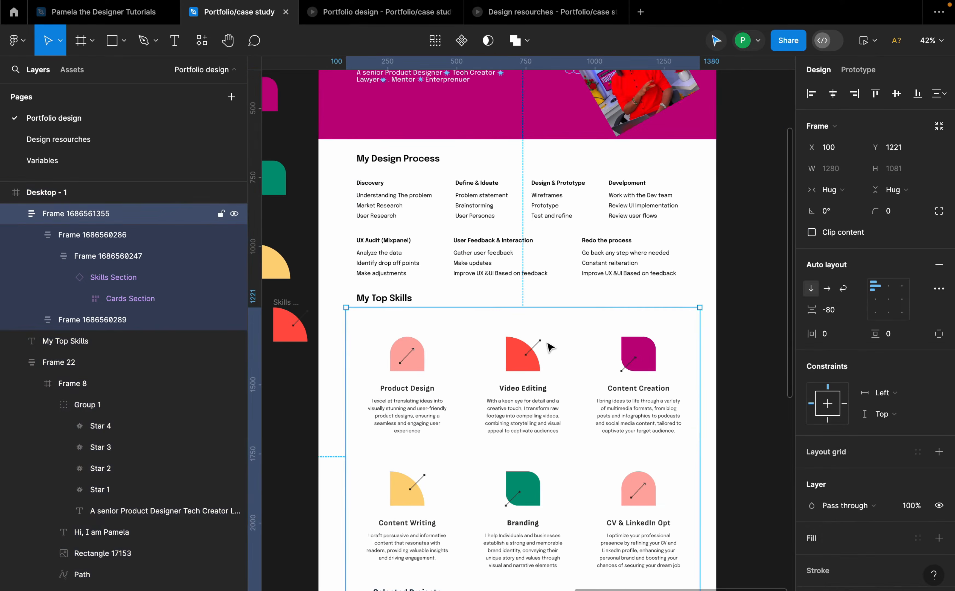
pyautogui.click(834, 96)
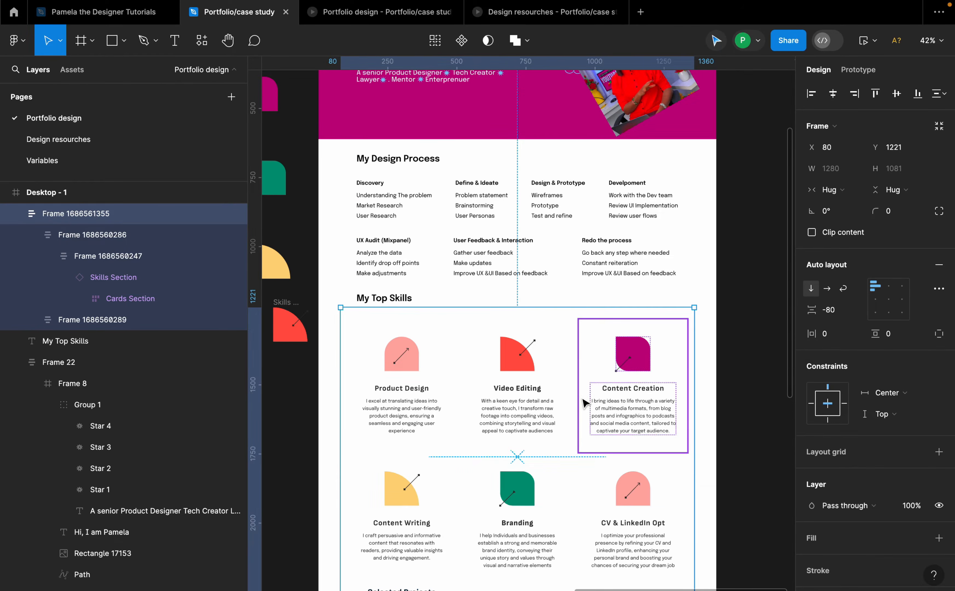
# Step: Inspect the positions of the process section and skills cards frames on the page
pyautogui.scroll(-2, 614, 389)
pyautogui.scroll(-1, 661, 390)
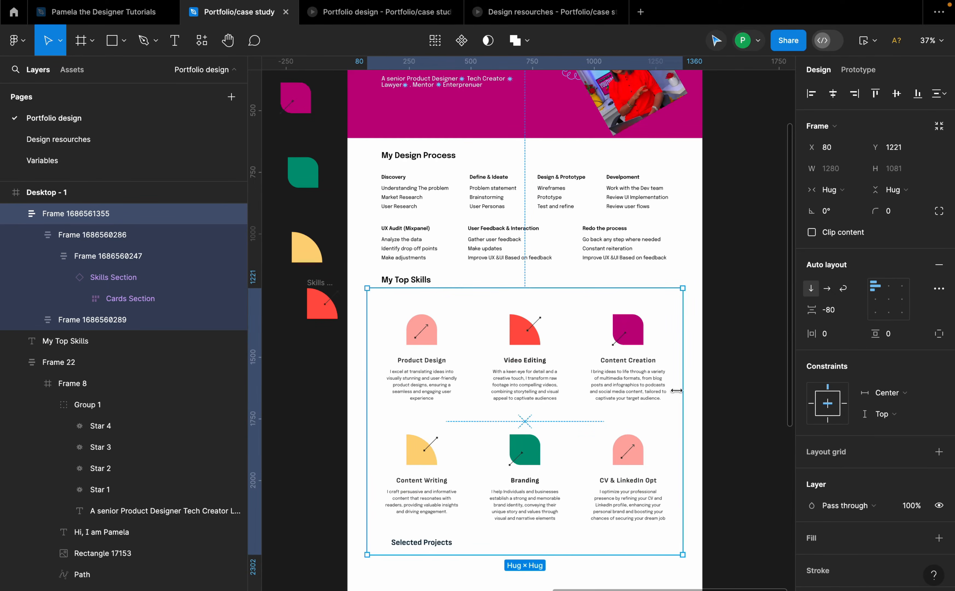
pyautogui.scroll(2, 545, 255)
pyautogui.click(556, 266)
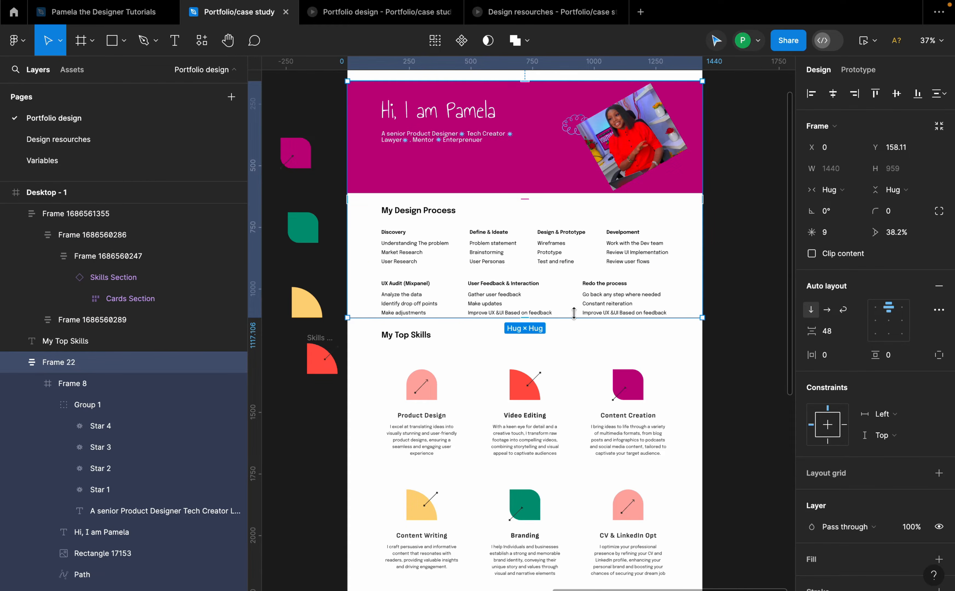
pyautogui.click(727, 284)
pyautogui.click(572, 282)
pyautogui.scroll(-1, 573, 281)
pyautogui.scroll(3, 584, 273)
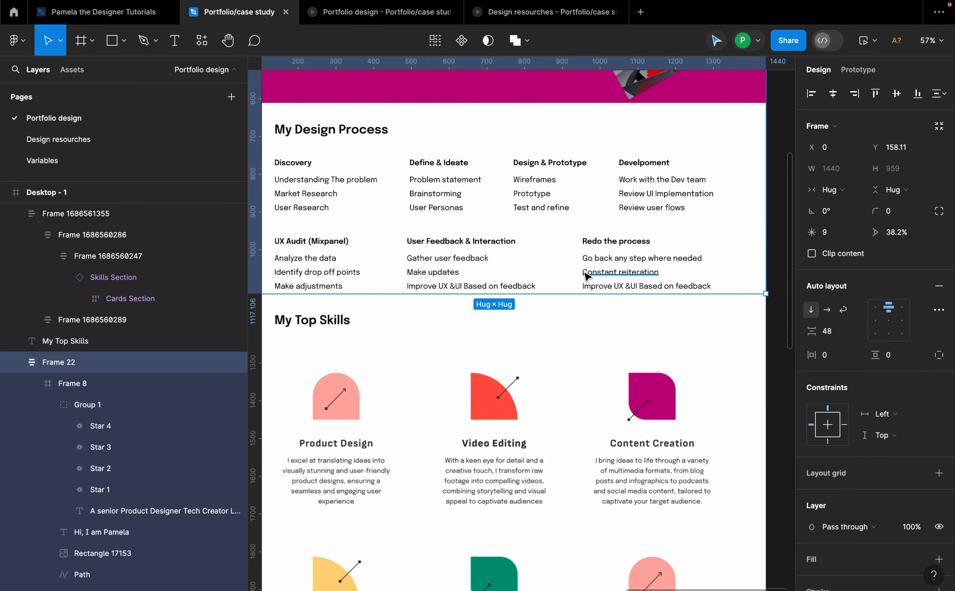
pyautogui.scroll(-3, 584, 273)
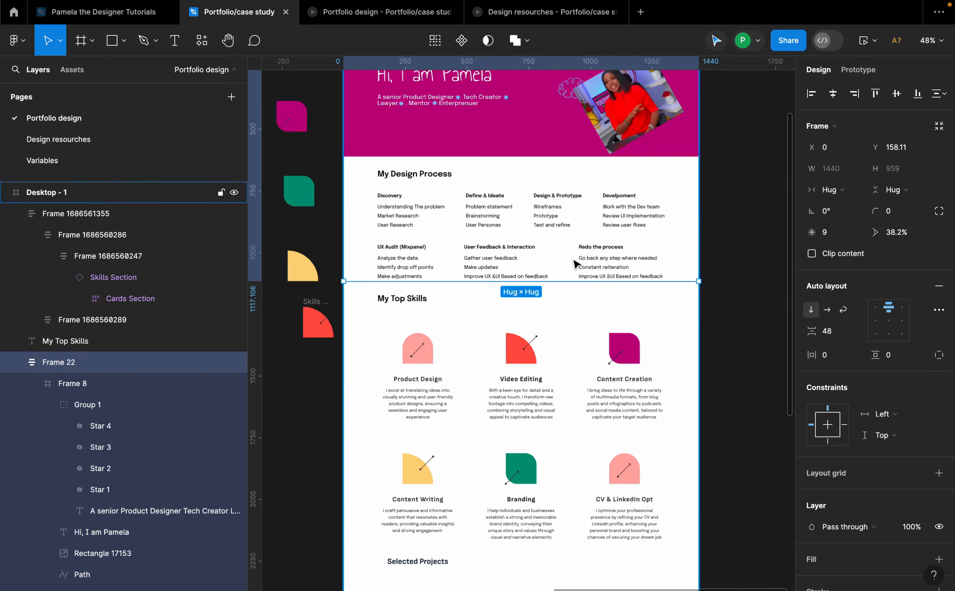
pyautogui.click(552, 358)
pyautogui.scroll(4, 379, 384)
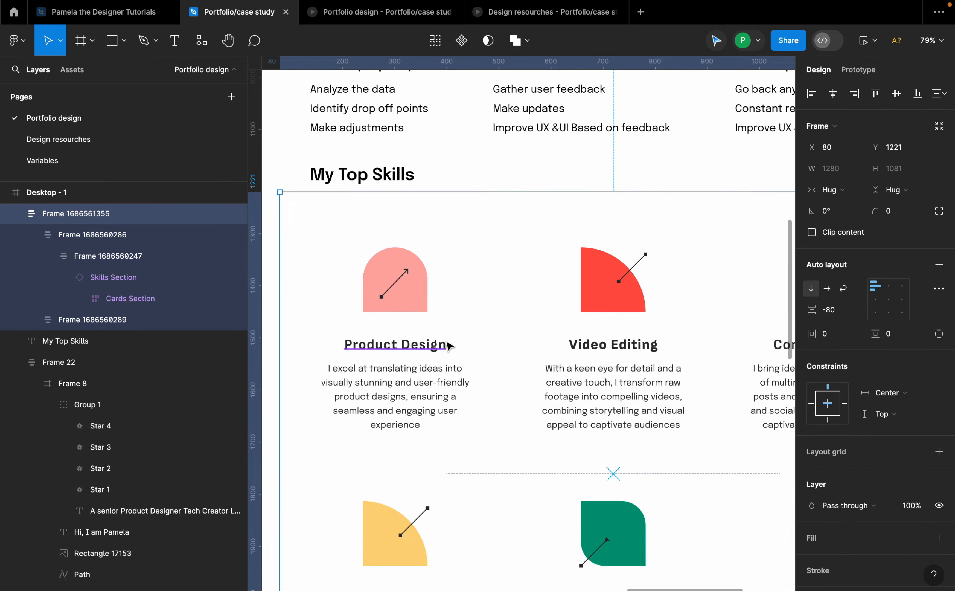
pyautogui.scroll(-3, 447, 343)
pyautogui.scroll(-2, 764, 357)
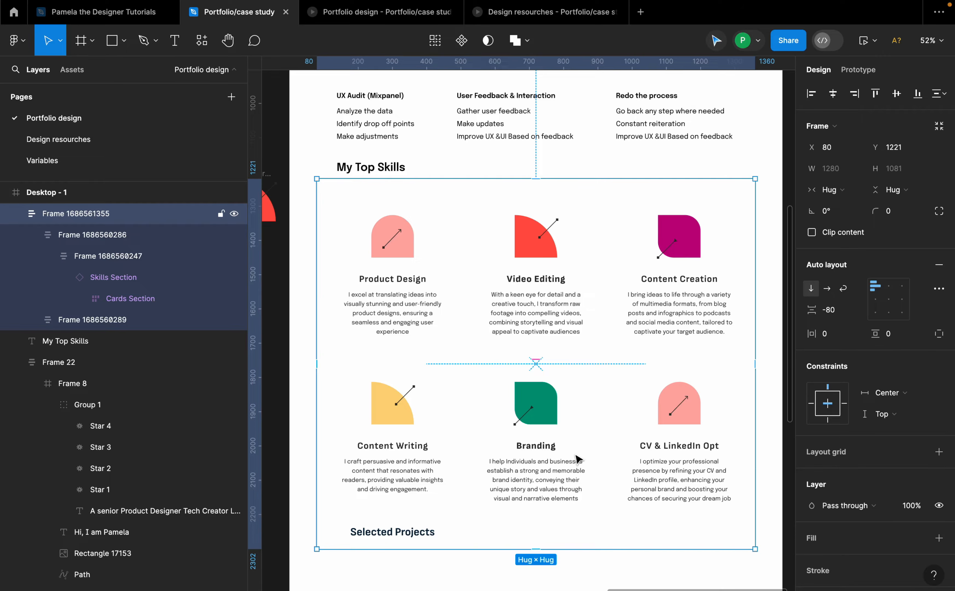
pyautogui.scroll(-5, 578, 461)
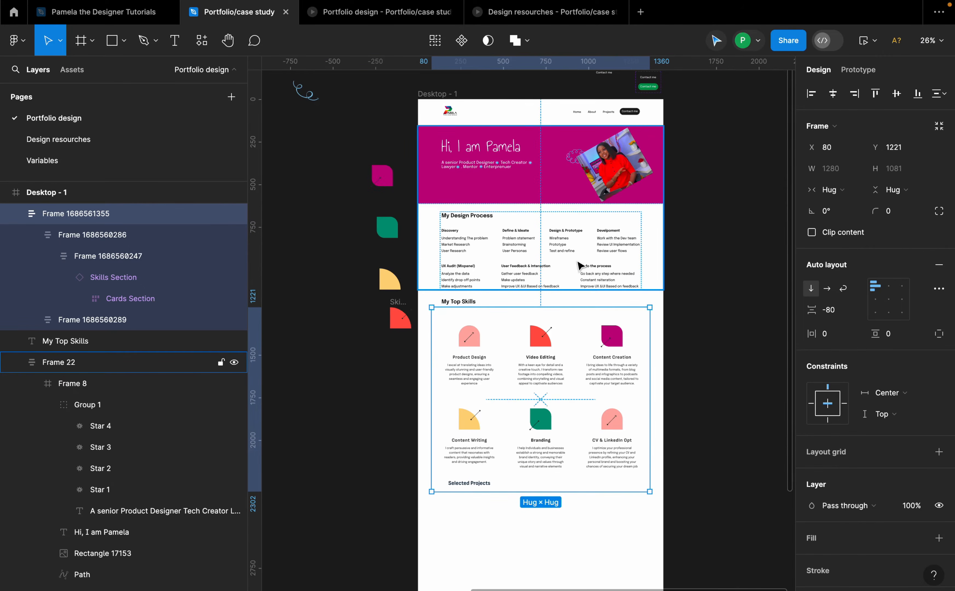
pyautogui.click(697, 318)
pyautogui.click(490, 324)
pyautogui.scroll(4, 488, 325)
pyautogui.scroll(-2, 445, 324)
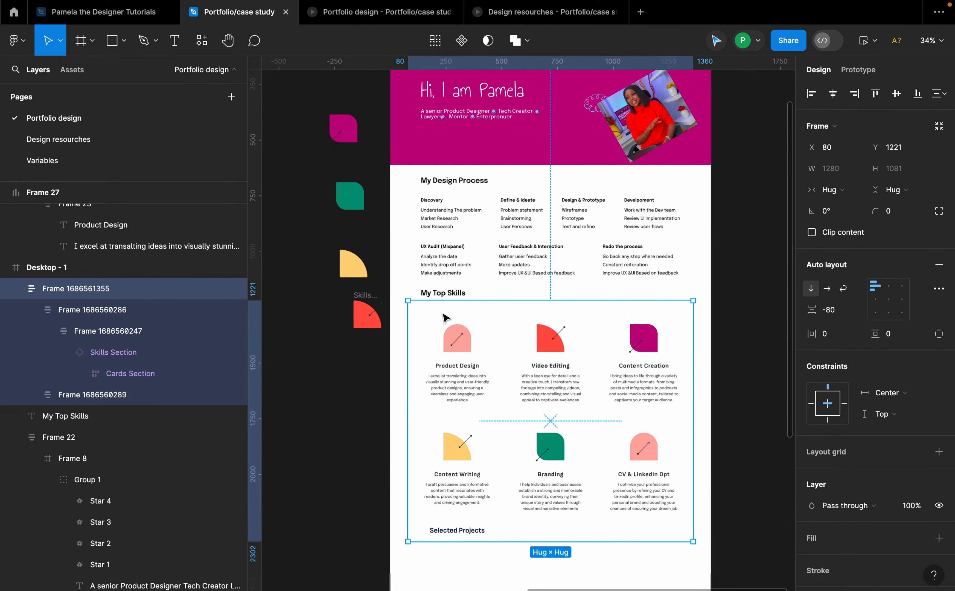
# Step: Wrap the "My Top Skills" heading and skills cards in an auto layout frame aligned top left
pyautogui.keyDown('shift'); pyautogui.click(449, 292); pyautogui.keyUp('shift')
pyautogui.hotkey('shift', 'a')
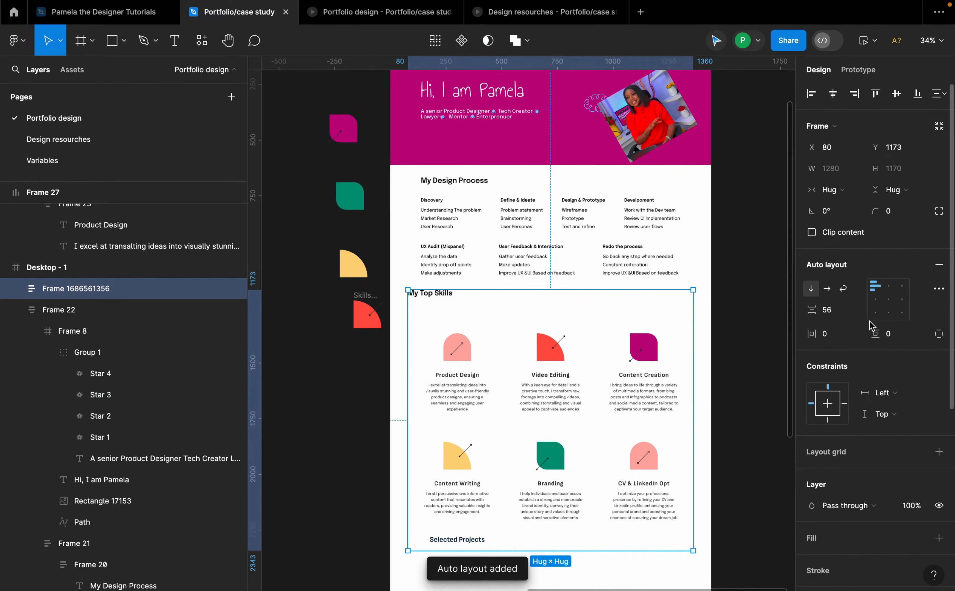
pyautogui.click(889, 289)
pyautogui.click(876, 285)
pyautogui.scroll(3, 443, 304)
pyautogui.doubleClick(446, 295)
pyautogui.scroll(-3, 422, 294)
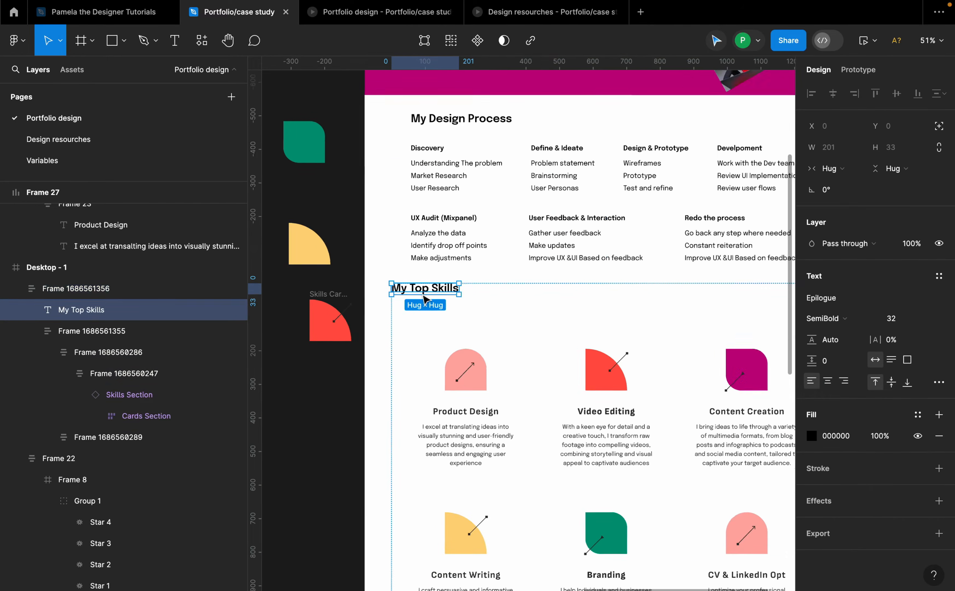
# Step: Combine the hero/process frame and the skills frame into a vertical auto layout frame with a 60 gap
pyautogui.click(578, 337)
pyautogui.keyDown('shift'); pyautogui.click(564, 257); pyautogui.keyUp('shift')
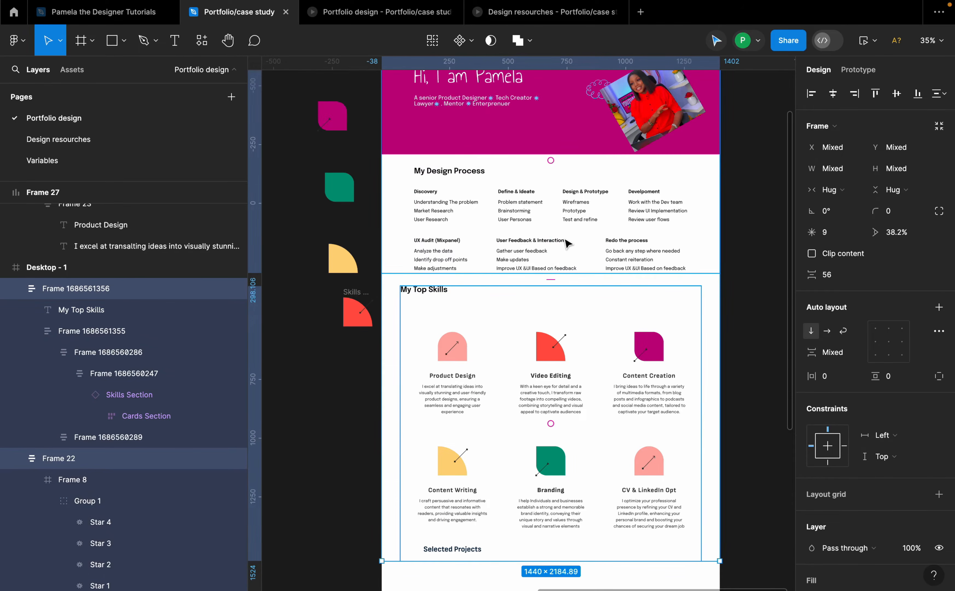
pyautogui.hotkey('shift', 'a')
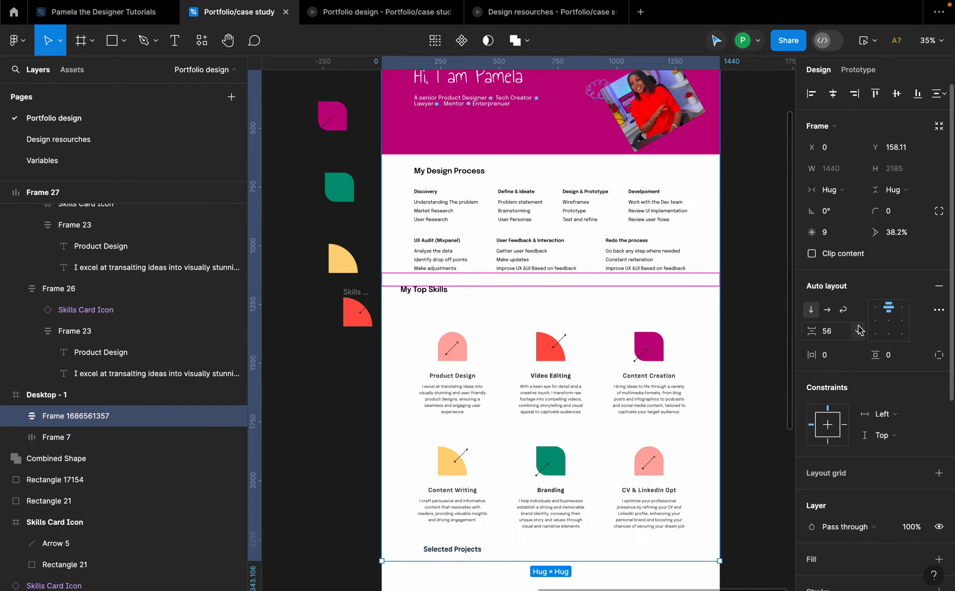
pyautogui.click(839, 332)
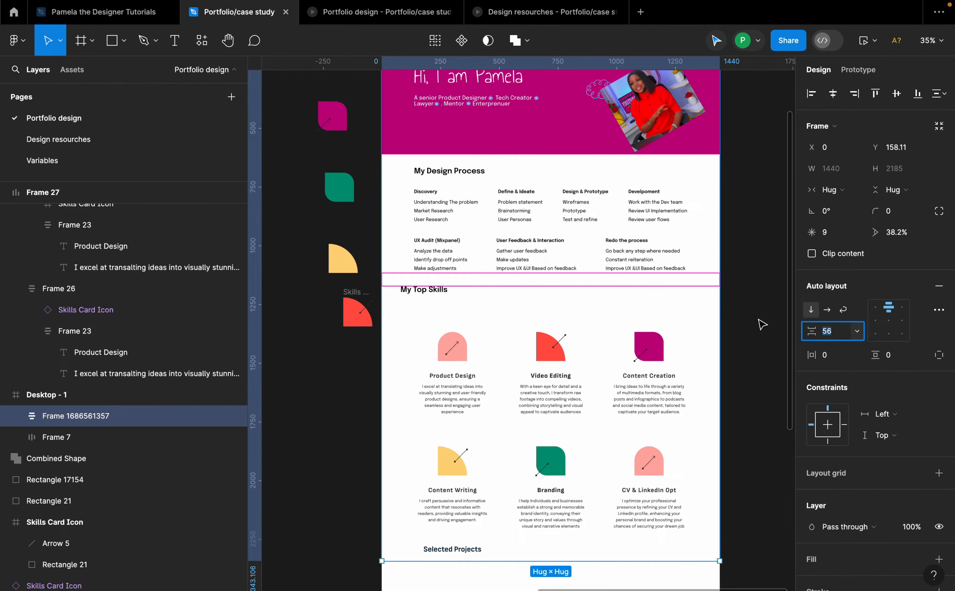
pyautogui.write('6')
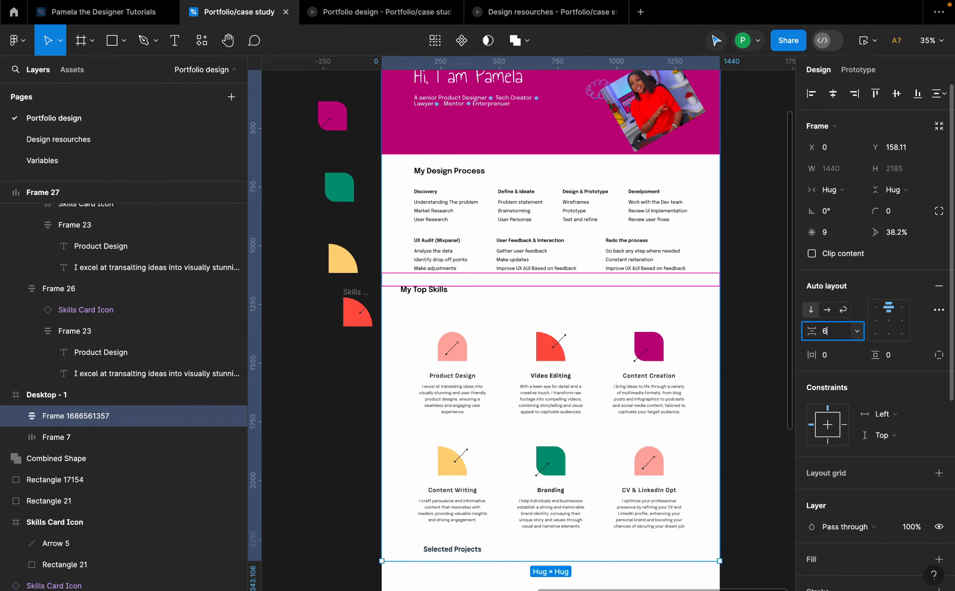
pyautogui.write('0')
pyautogui.press('Return')
# Step: Turn on the 12-column layout grid of the Desktop - 1 frame
pyautogui.click(750, 296)
pyautogui.click(545, 304)
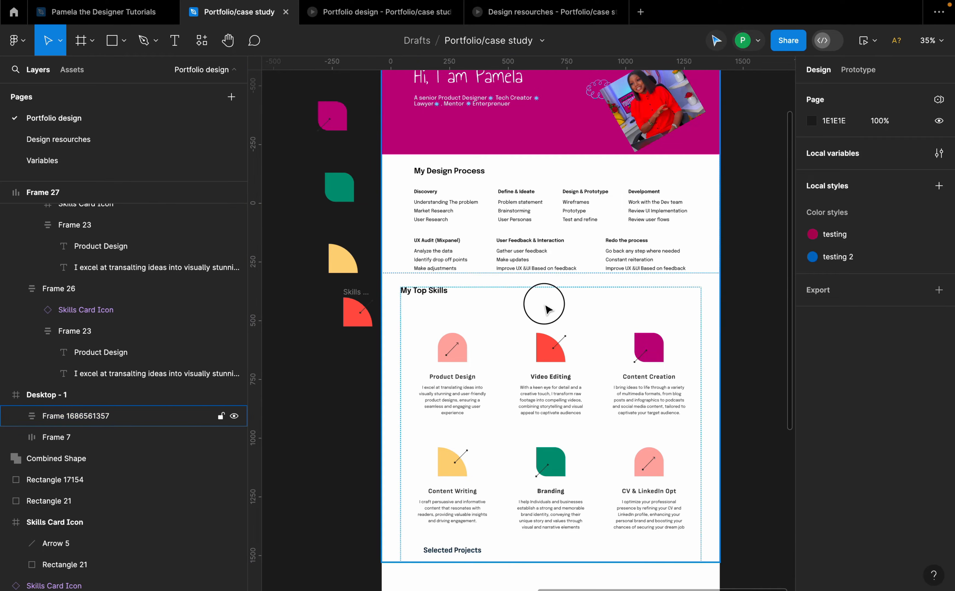
pyautogui.scroll(2, 414, 298)
pyautogui.doubleClick(384, 296)
pyautogui.doubleClick(384, 296)
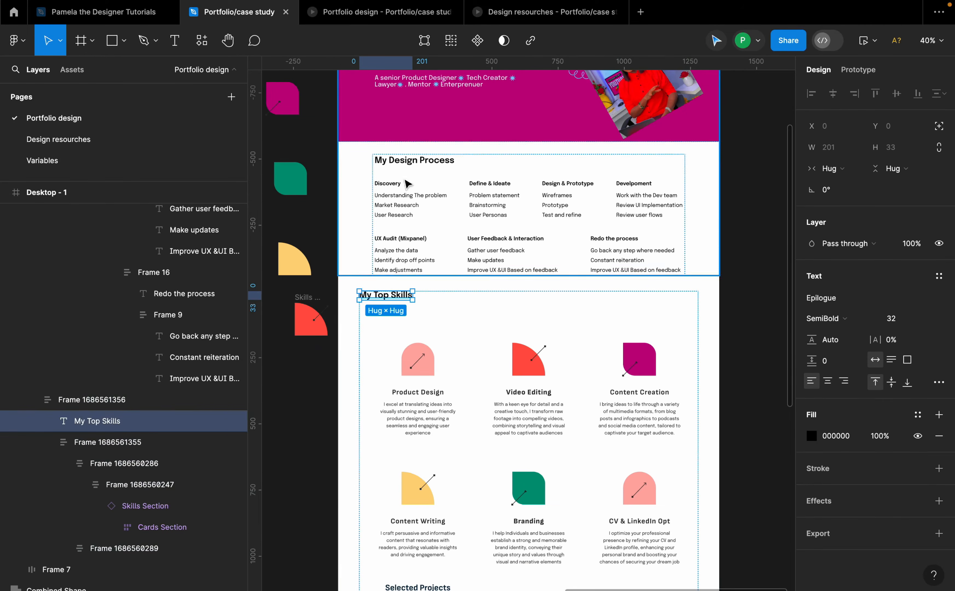
pyautogui.scroll(-4, 407, 197)
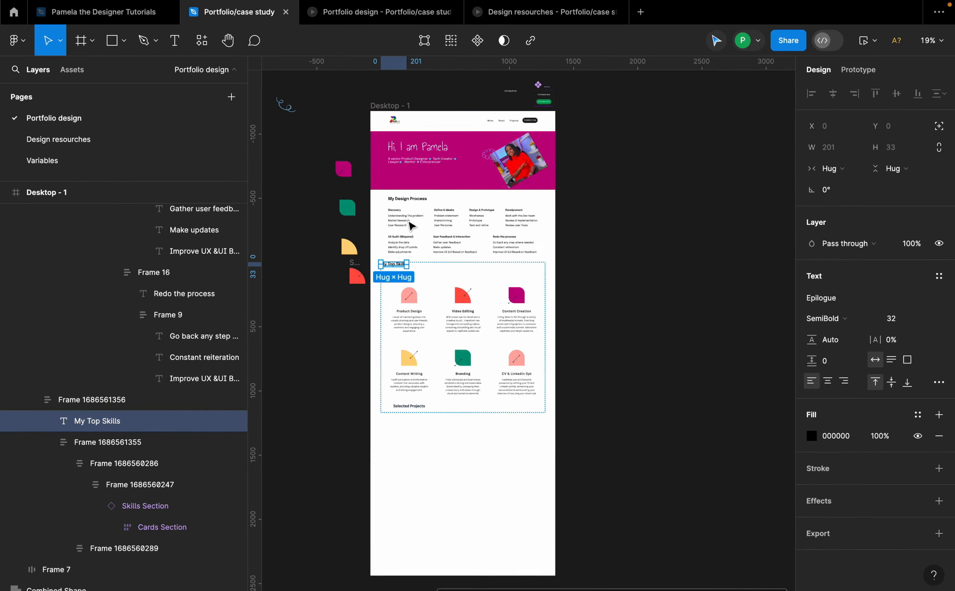
pyautogui.click(397, 105)
pyautogui.click(916, 340)
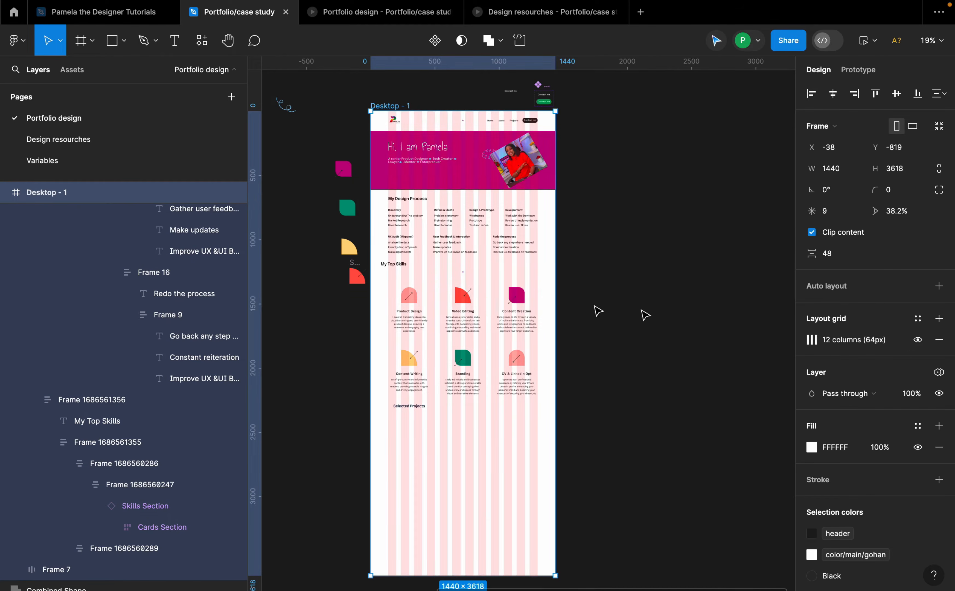
# Step: Give the "My Top Skills" heading an absolute position and nudge it right to line up with the skills cards
pyautogui.scroll(4, 447, 277)
pyautogui.hscroll(-2, 404, 269)
pyautogui.scroll(2, 404, 270)
pyautogui.hscroll(-2, 404, 269)
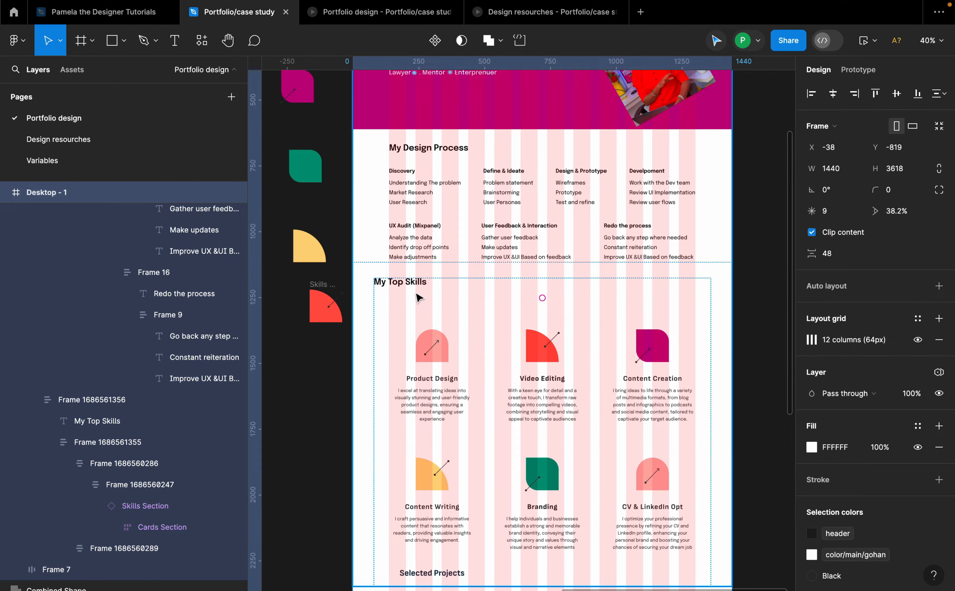
pyautogui.click(572, 333)
pyautogui.click(404, 301)
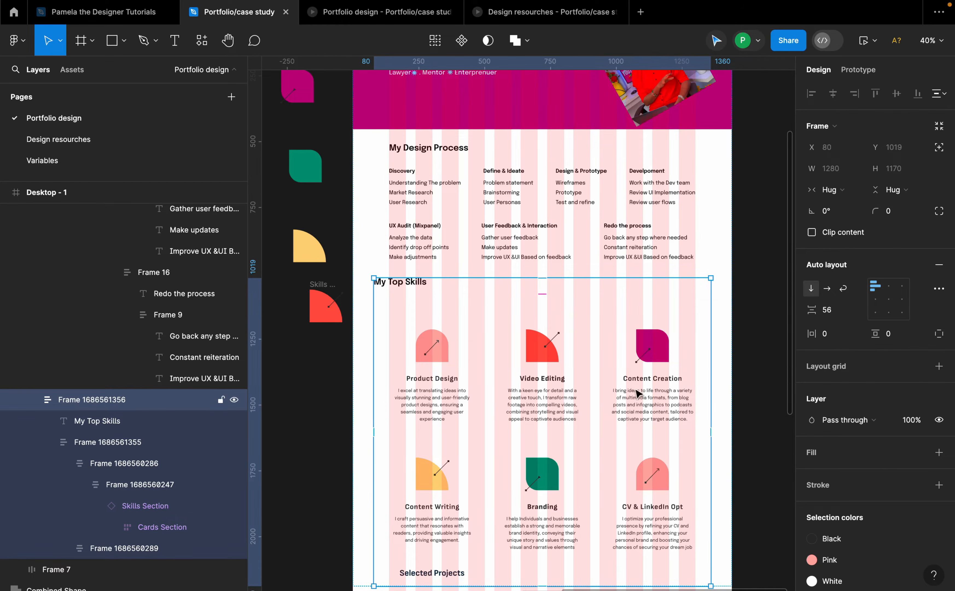
pyautogui.click(408, 289)
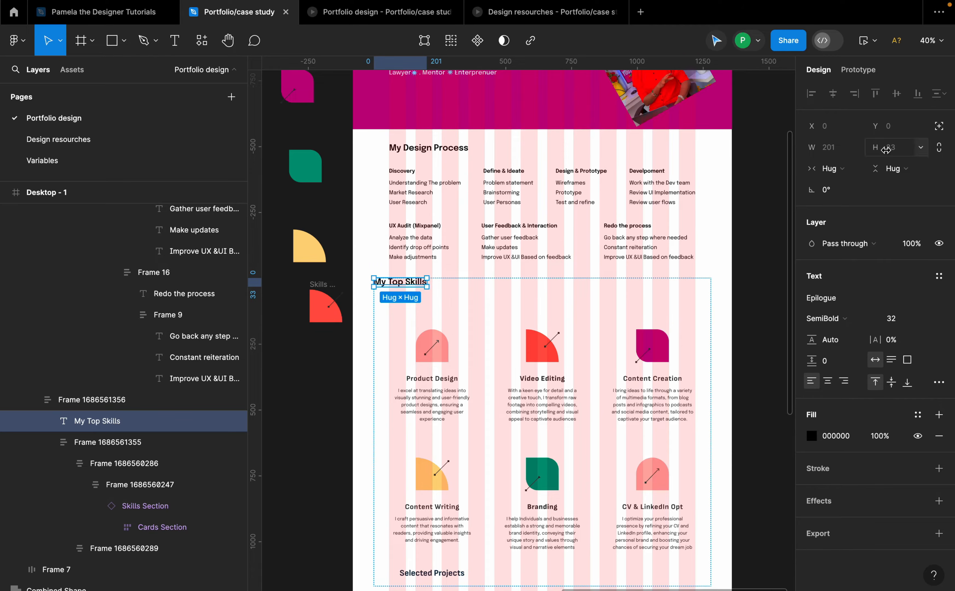
pyautogui.click(939, 127)
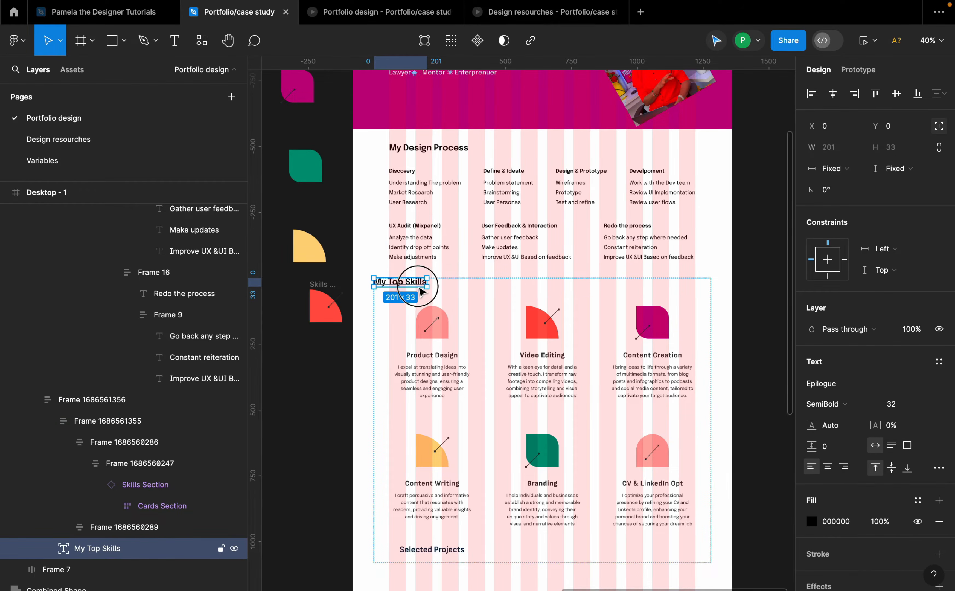
pyautogui.moveTo(419, 287); pyautogui.dragTo(429, 285)
pyautogui.click(512, 300)
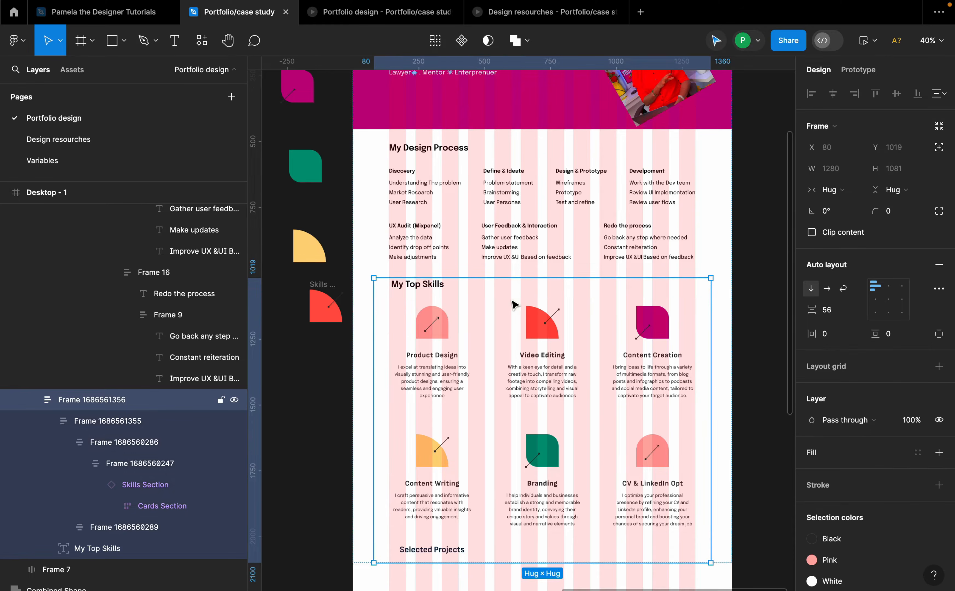
# Step: Inspect the auto layout settings of the hero/process frame, the skills frame and their combined frame
pyautogui.click(520, 304)
pyautogui.keyDown('shift'); pyautogui.click(541, 260); pyautogui.keyUp('shift')
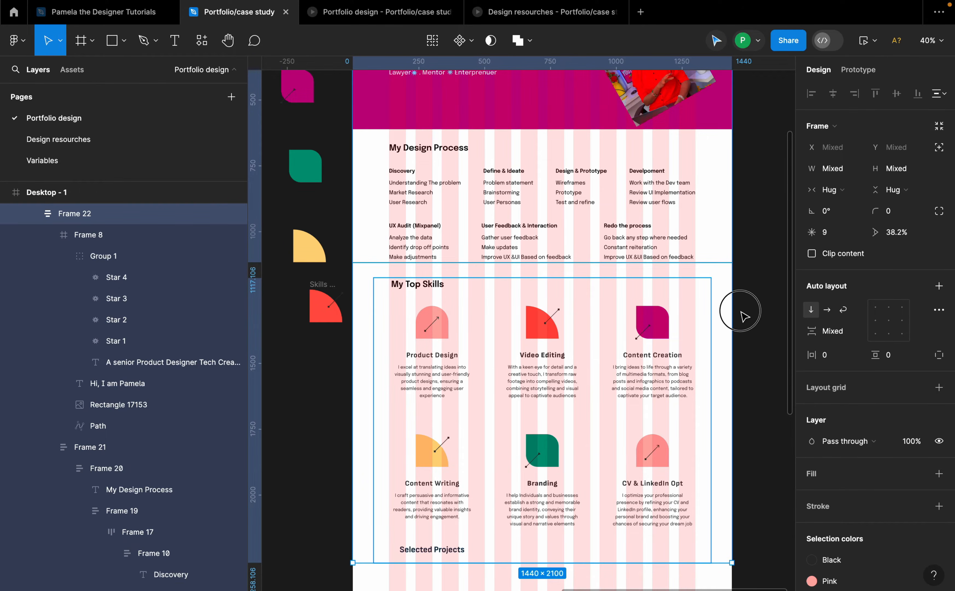
pyautogui.hotkey('shift', 'a')
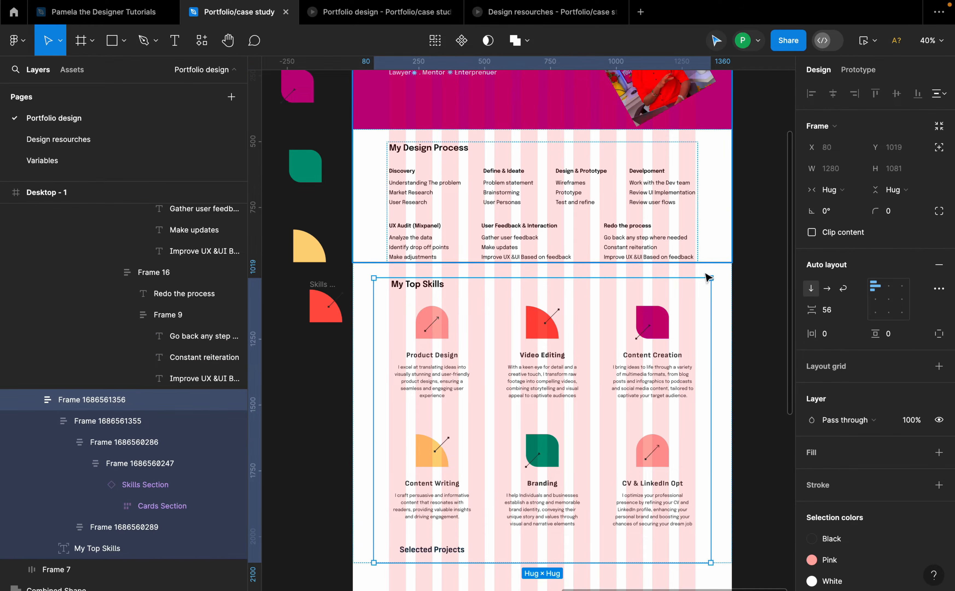
pyautogui.click(716, 298)
pyautogui.press('-')
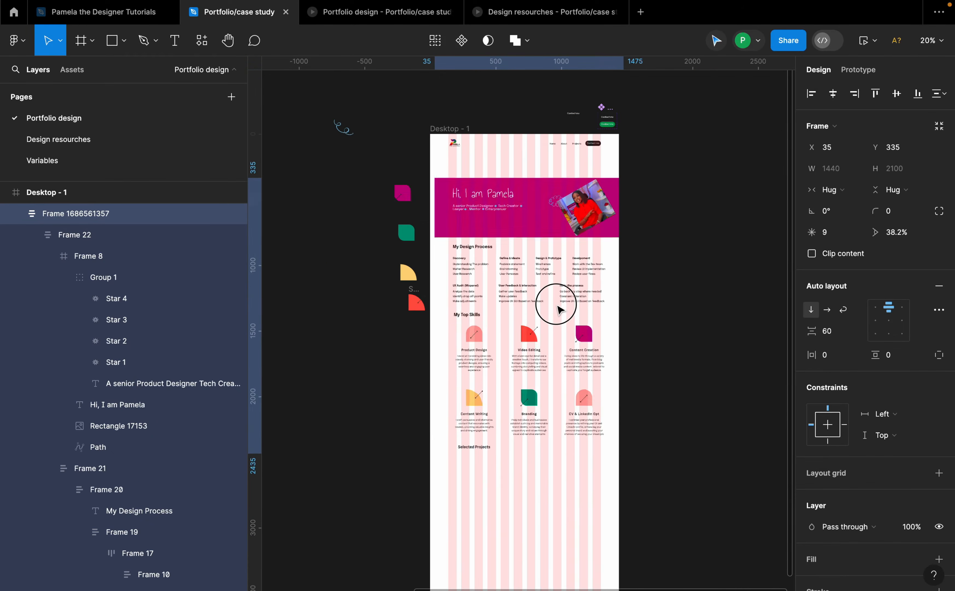
pyautogui.keyDown('ctrl'); pyautogui.scroll(3, 524, 311); pyautogui.keyUp('ctrl')
pyautogui.click(489, 294)
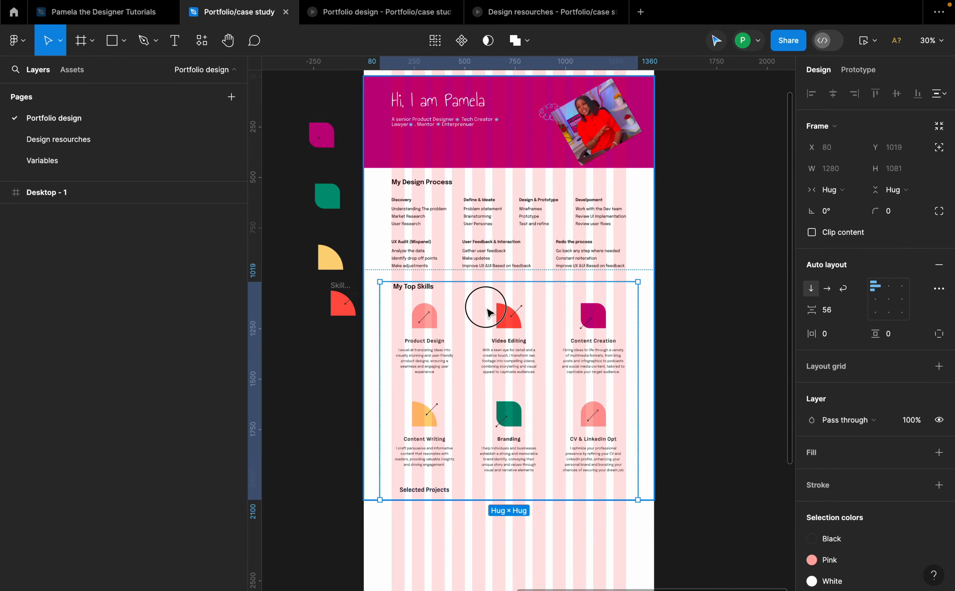
pyautogui.click(536, 267)
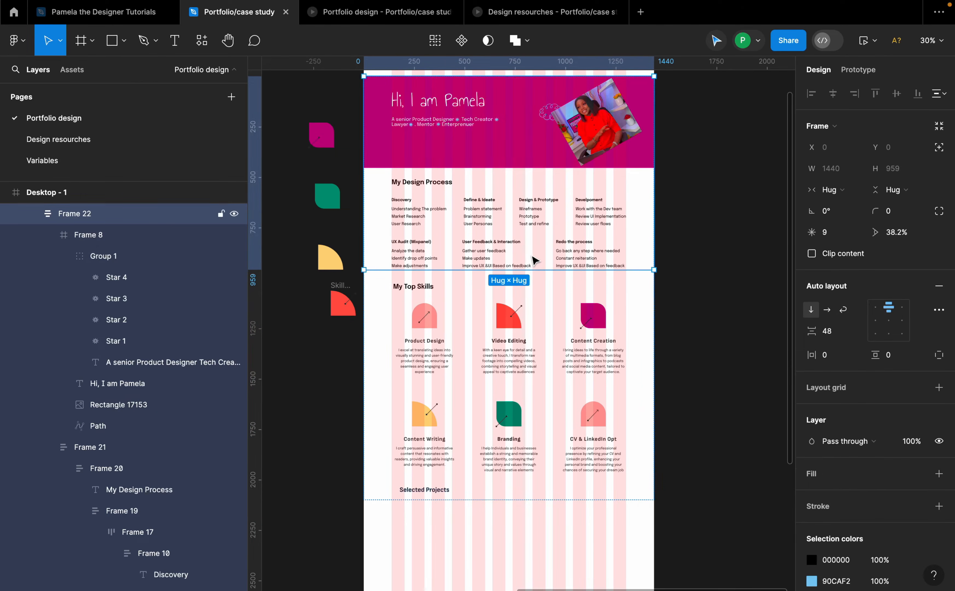
pyautogui.click(646, 322)
pyautogui.click(708, 316)
pyautogui.scroll(-3, 463, 359)
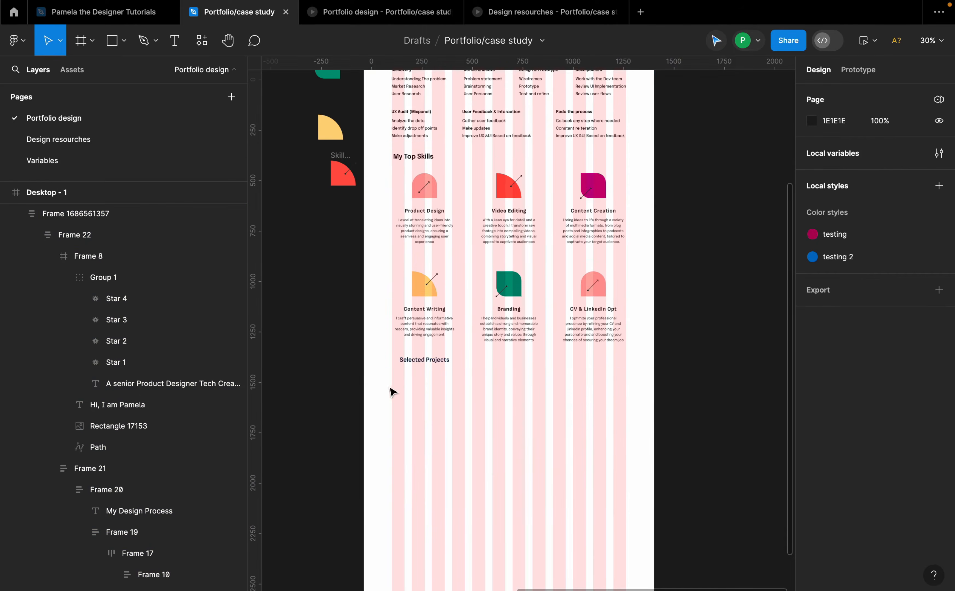
pyautogui.keyDown('ctrl'); pyautogui.scroll(4, 430, 361); pyautogui.keyUp('ctrl')
# Step: Inspect the "Selected Projects" heading inside the skills layout frame
pyautogui.click(431, 364)
pyautogui.doubleClick(430, 361)
pyautogui.doubleClick(430, 361)
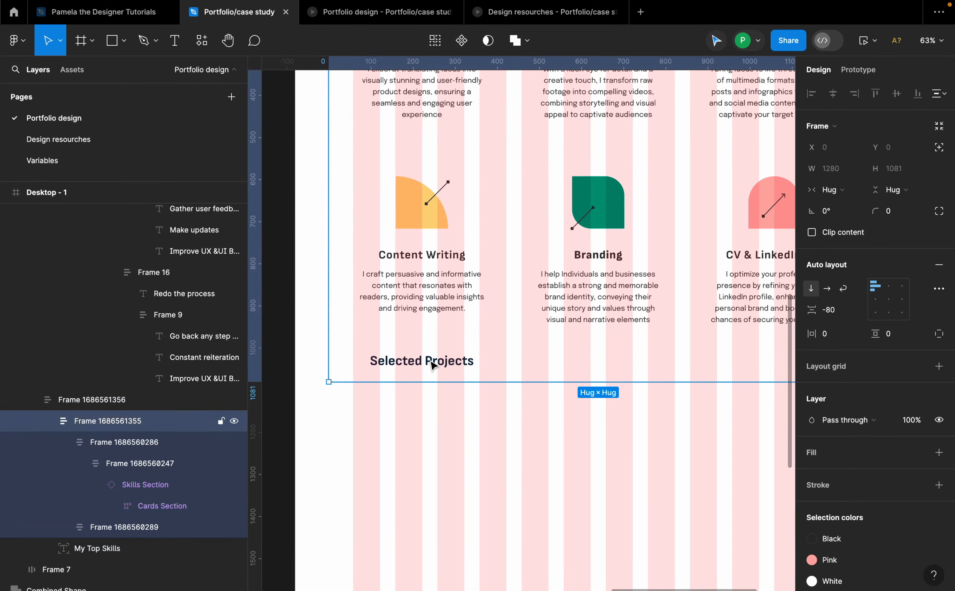
pyautogui.doubleClick(430, 361)
pyautogui.doubleClick(433, 361)
pyautogui.doubleClick(435, 361)
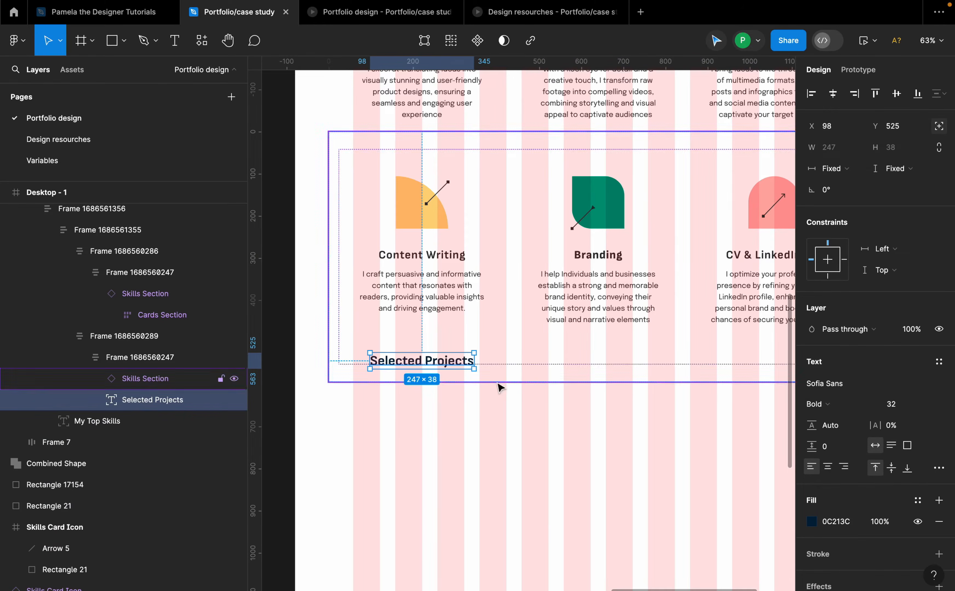
pyautogui.press('Escape')
pyautogui.keyDown('ctrl'); pyautogui.scroll(-5, 508, 330); pyautogui.keyUp('ctrl')
pyautogui.press('Escape')
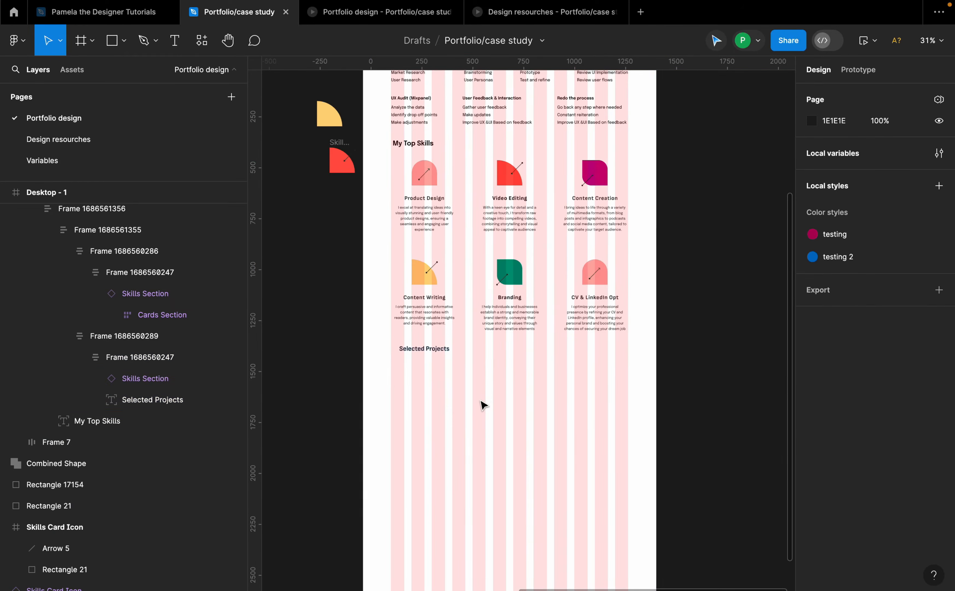
# Step: Lengthen the Desktop - 1 frame to about 5069 px tall
pyautogui.keyDown('ctrl'); pyautogui.scroll(-5, 483, 401); pyautogui.keyUp('ctrl')
pyautogui.click(461, 151)
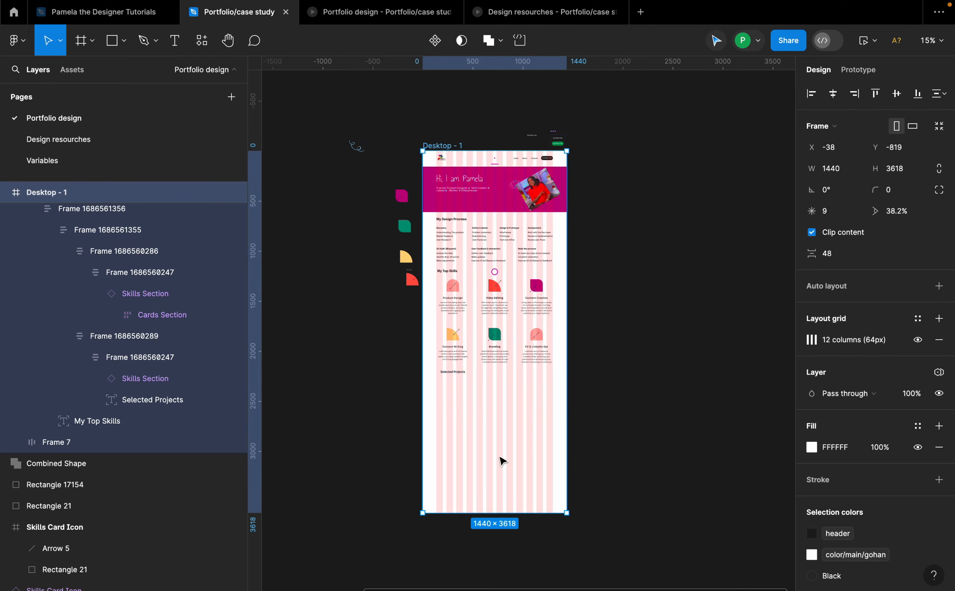
pyautogui.moveTo(495, 514); pyautogui.dragTo(510, 559)
# Step: Review the empty area below the "Selected Projects" heading in the desktop frame
pyautogui.keyDown('ctrl'); pyautogui.scroll(5, 549, 271); pyautogui.keyUp('ctrl')
pyautogui.scroll(8, 561, 301)
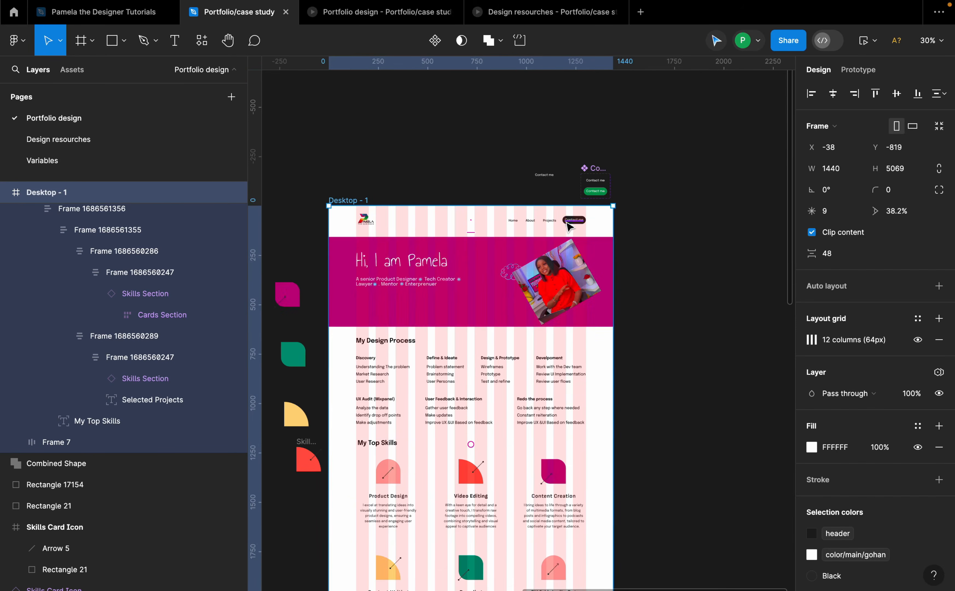
pyautogui.keyDown('ctrl'); pyautogui.scroll(8, 555, 225); pyautogui.keyUp('ctrl')
pyautogui.keyDown('ctrl'); pyautogui.scroll(-10, 611, 271); pyautogui.keyUp('ctrl')
pyautogui.keyDown('ctrl'); pyautogui.scroll(-2, 615, 277); pyautogui.keyUp('ctrl')
pyautogui.scroll(-5, 620, 324)
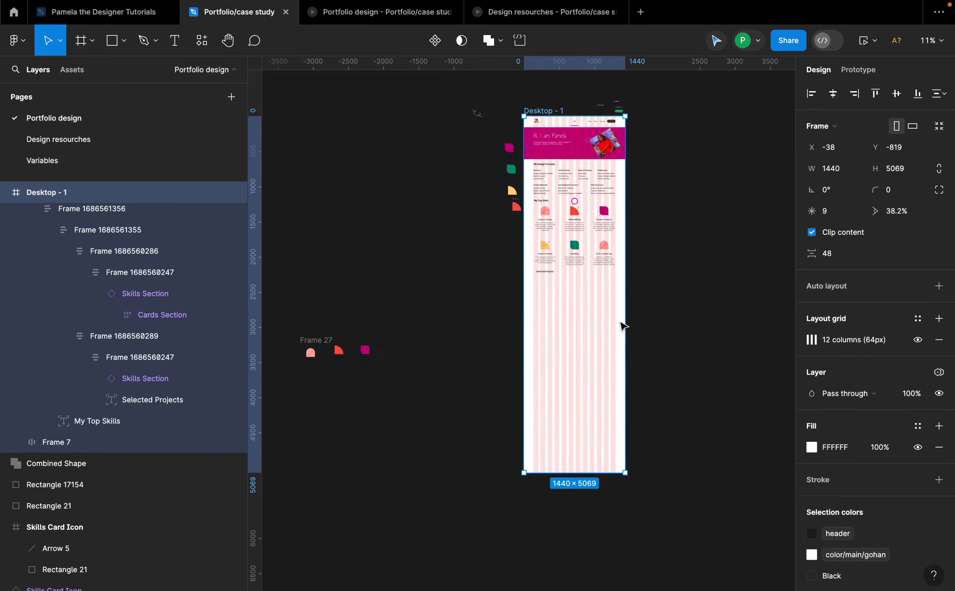
pyautogui.keyDown('ctrl'); pyautogui.scroll(6, 621, 324); pyautogui.keyUp('ctrl')
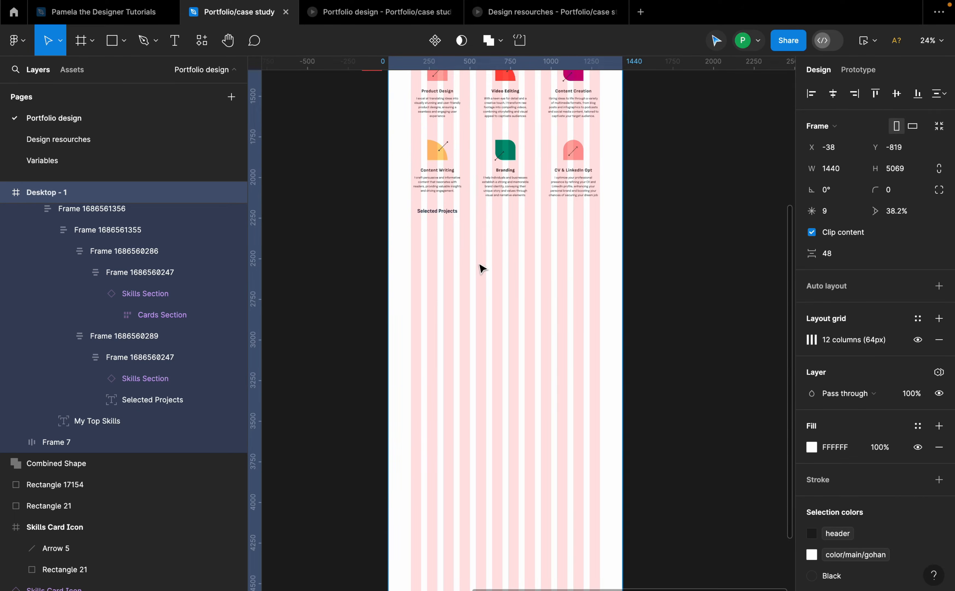
pyautogui.keyDown('ctrl'); pyautogui.scroll(3, 486, 270); pyautogui.keyUp('ctrl')
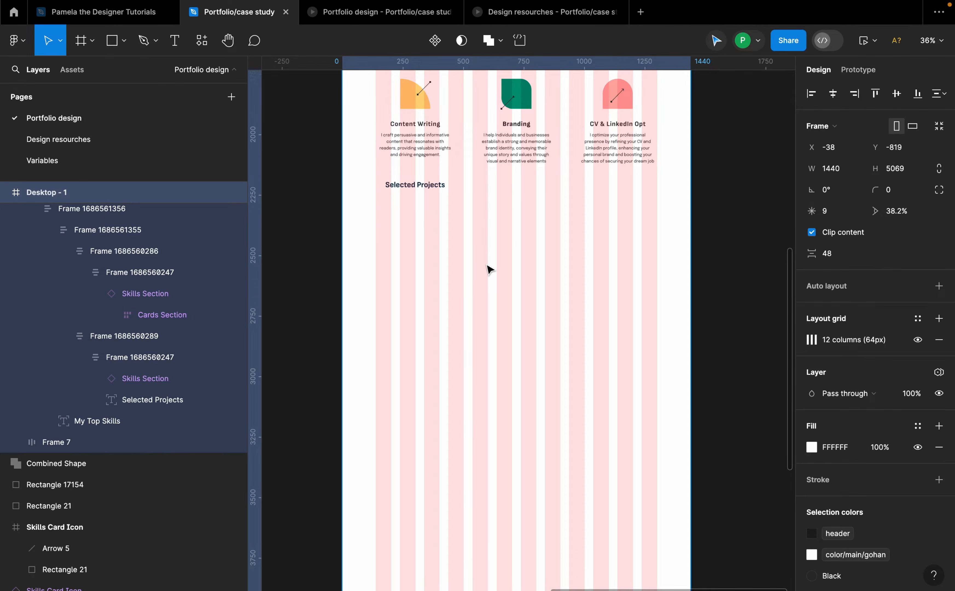
pyautogui.scroll(-2, 489, 269)
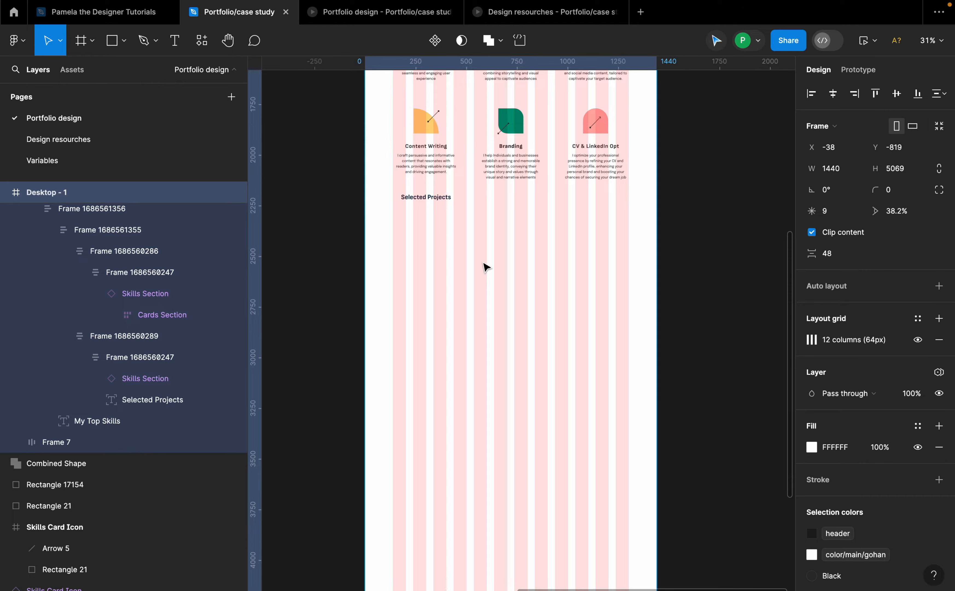
pyautogui.scroll(3, 487, 273)
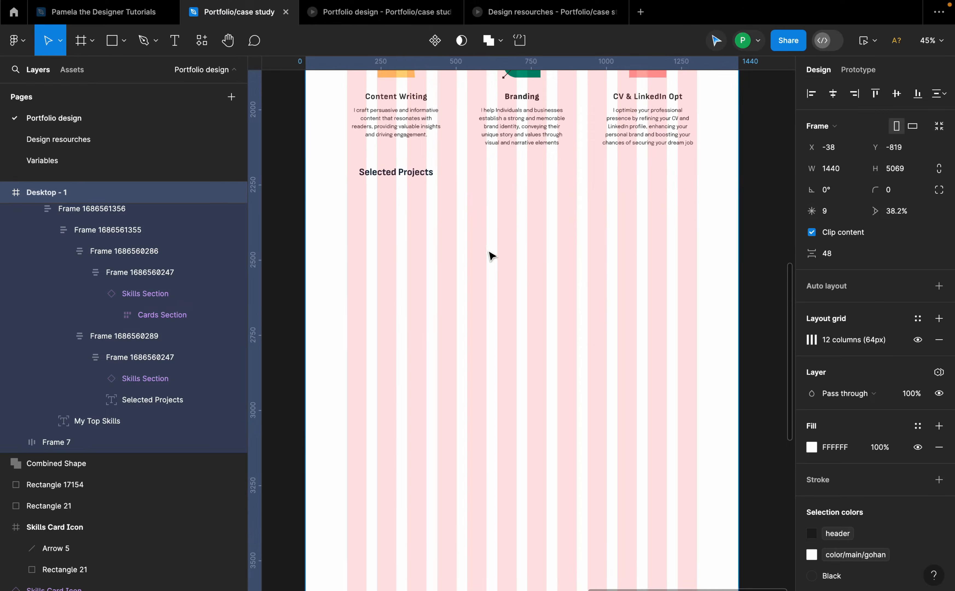
# Step: Move the Access Bank project frame into the desktop frame below the "Selected Projects" heading
pyautogui.click(487, 118)
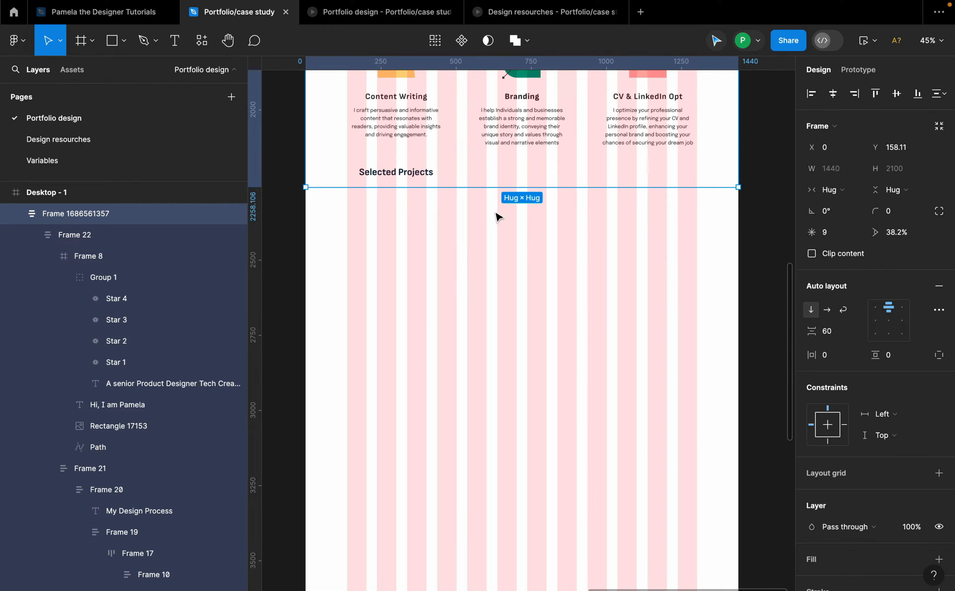
pyautogui.scroll(-6, 431, 275)
pyautogui.click(337, 328)
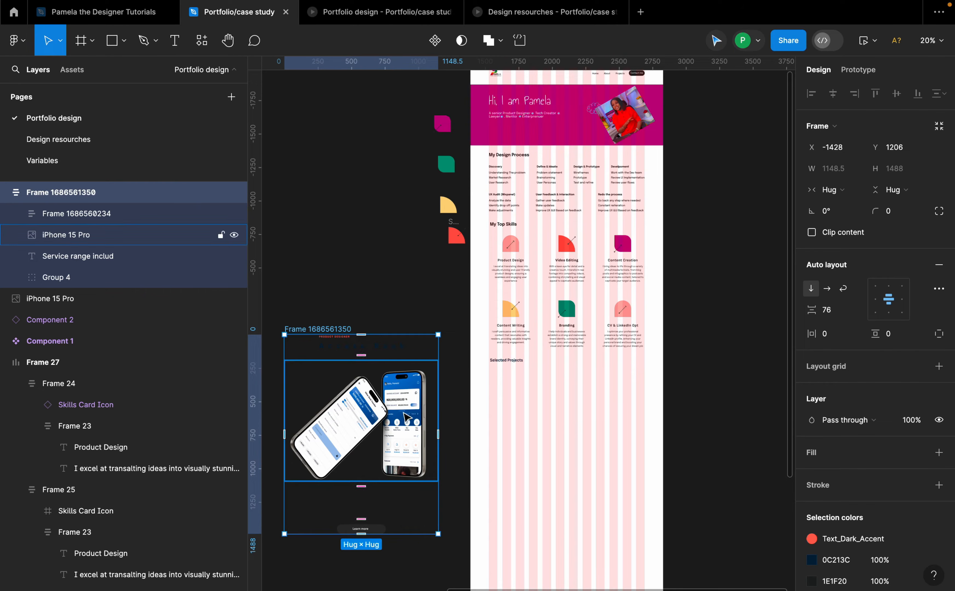
pyautogui.moveTo(408, 410); pyautogui.dragTo(600, 454)
pyautogui.scroll(3, 607, 437)
pyautogui.moveTo(562, 424); pyautogui.dragTo(575, 424)
# Step: Set the vertical spacing between the combined content frame and the Access Bank project frame to 60
pyautogui.keyDown('shift'); pyautogui.click(515, 313); pyautogui.keyUp('shift')
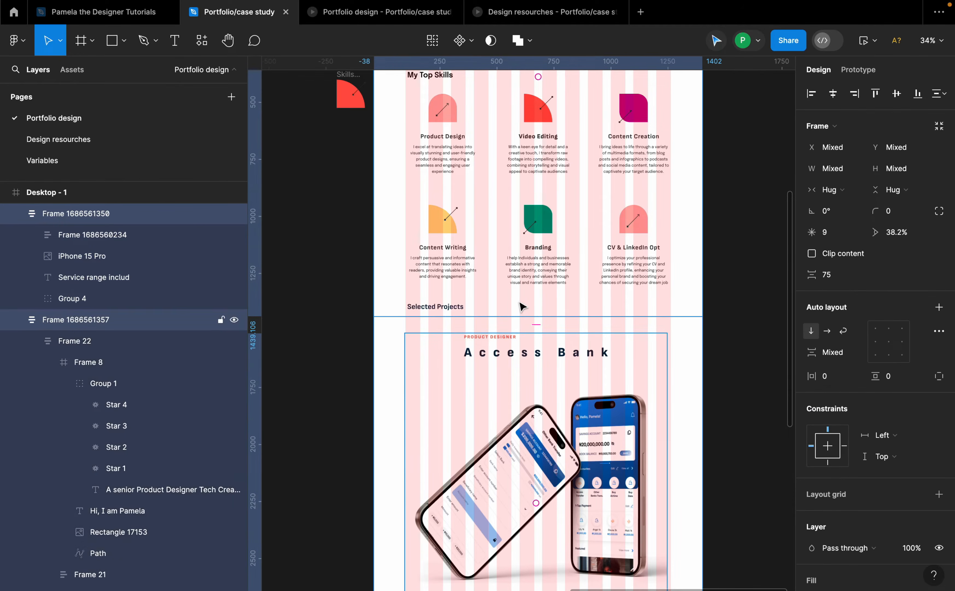
pyautogui.click(839, 277)
pyautogui.write('40')
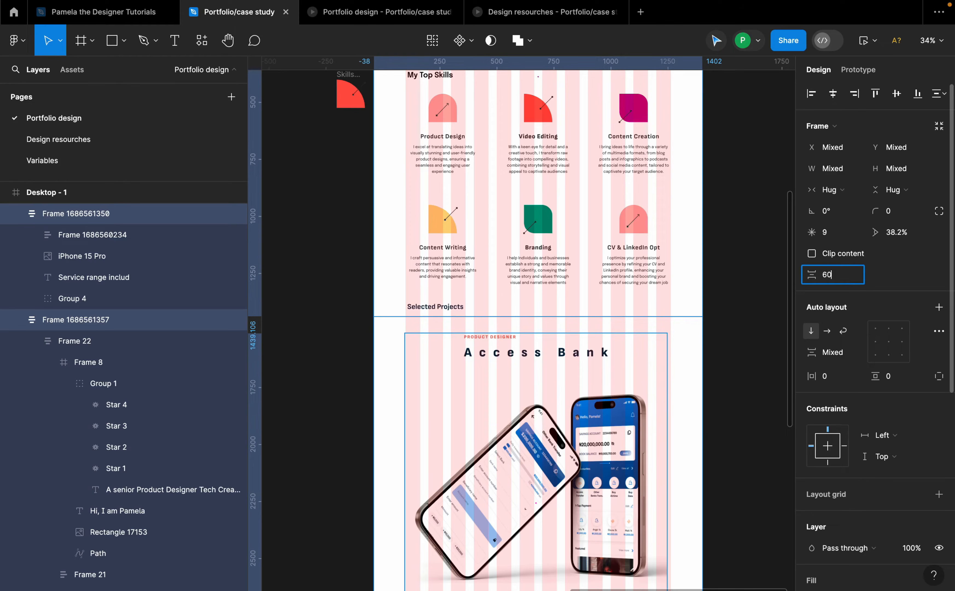
pyautogui.press('Return')
pyautogui.press('Escape')
# Step: Check the spacing between the Access Bank project frame and the content frame above it
pyautogui.click(641, 380)
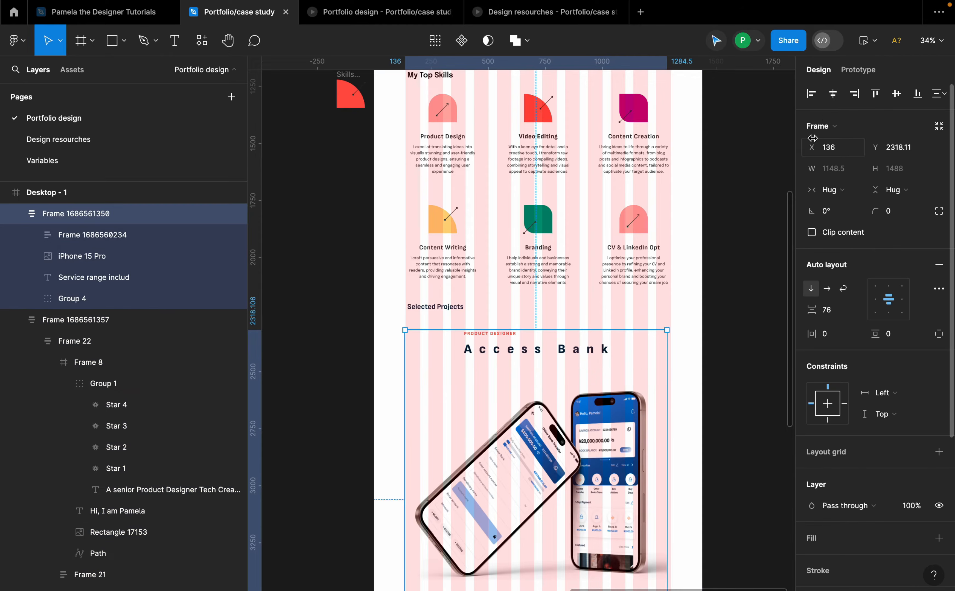
pyautogui.moveTo(642, 381); pyautogui.dragTo(609, 313)
pyautogui.keyDown('shift'); pyautogui.click(609, 314); pyautogui.keyUp('shift')
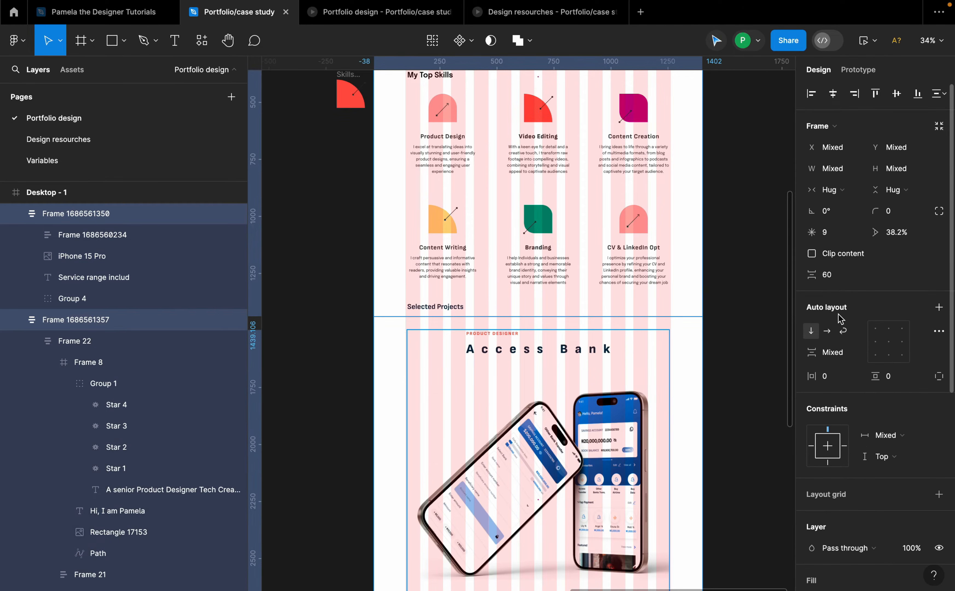
pyautogui.click(836, 275)
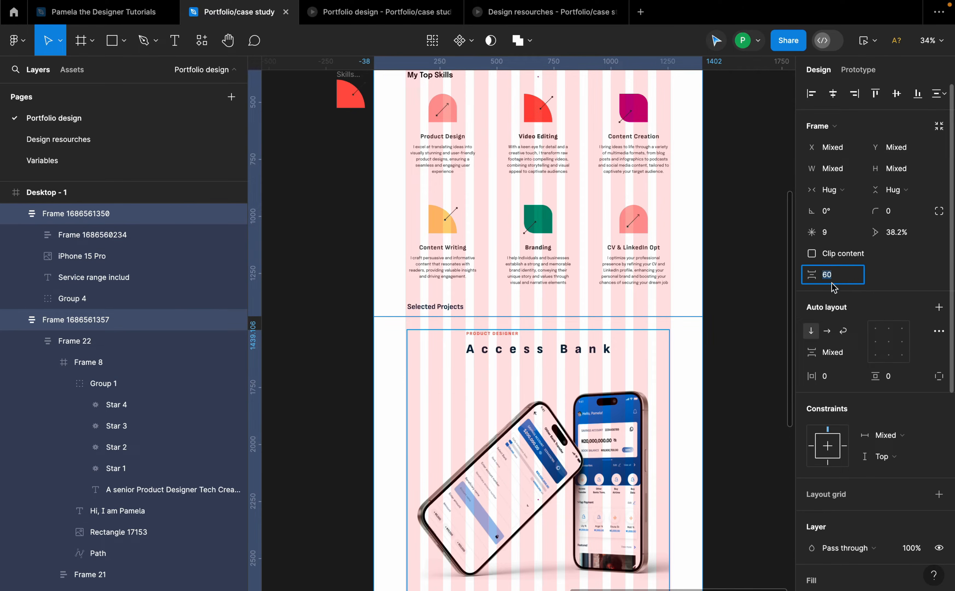
pyautogui.click(736, 326)
# Step: Examine the Access Bank project card's description text and Learn more button
pyautogui.scroll(-4, 540, 353)
pyautogui.scroll(4, 553, 371)
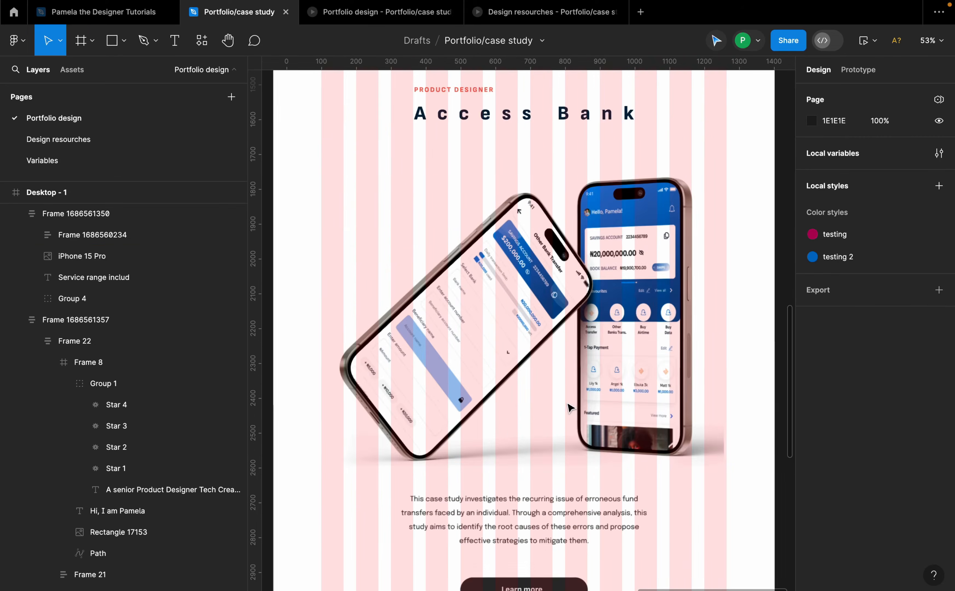
pyautogui.doubleClick(573, 387)
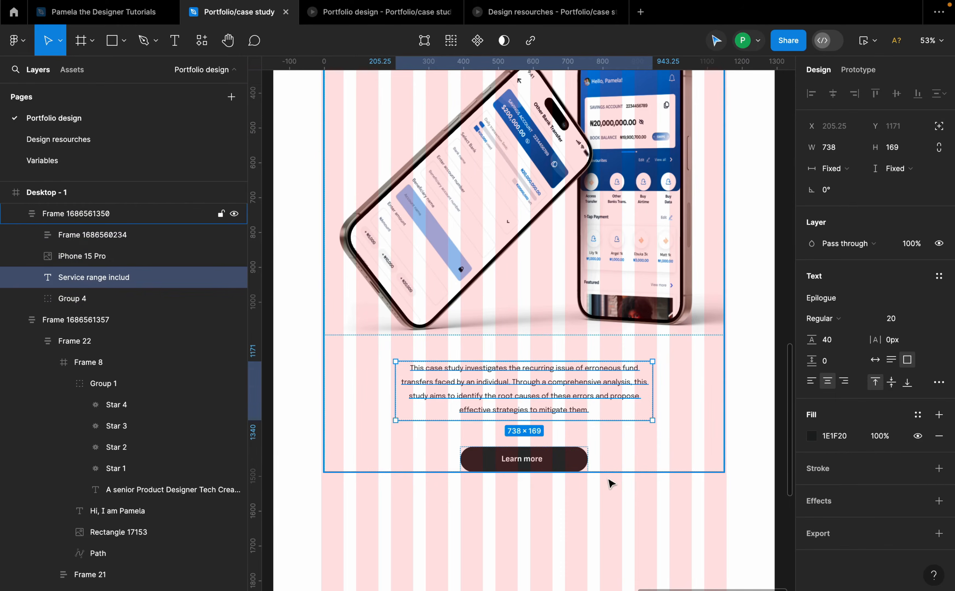
pyautogui.click(588, 483)
pyautogui.scroll(-5, 554, 486)
pyautogui.scroll(2, 552, 353)
pyautogui.scroll(5, 552, 230)
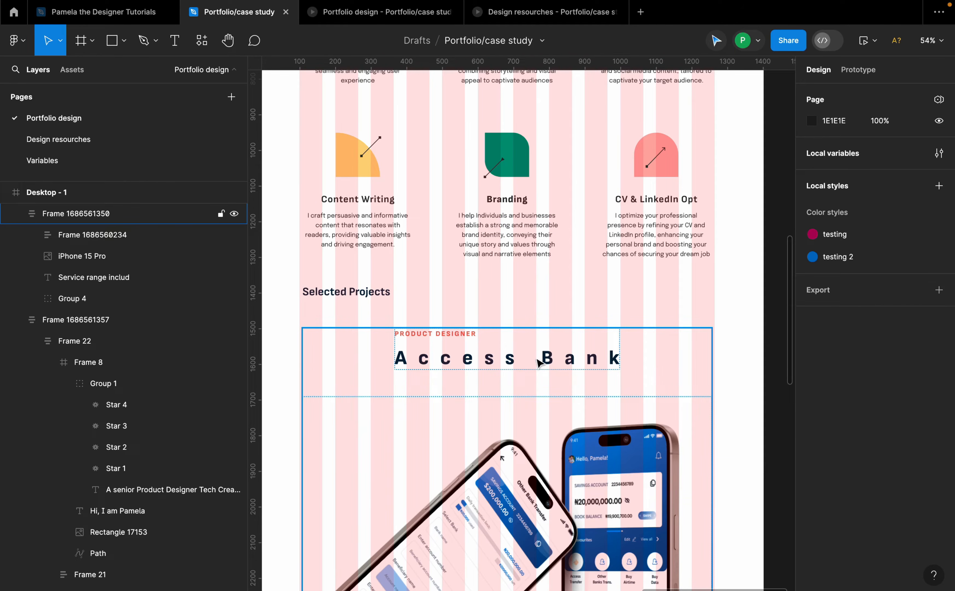
# Step: Zoom out to review the whole desktop frame with the new Access Bank project section
pyautogui.scroll(-2, 543, 360)
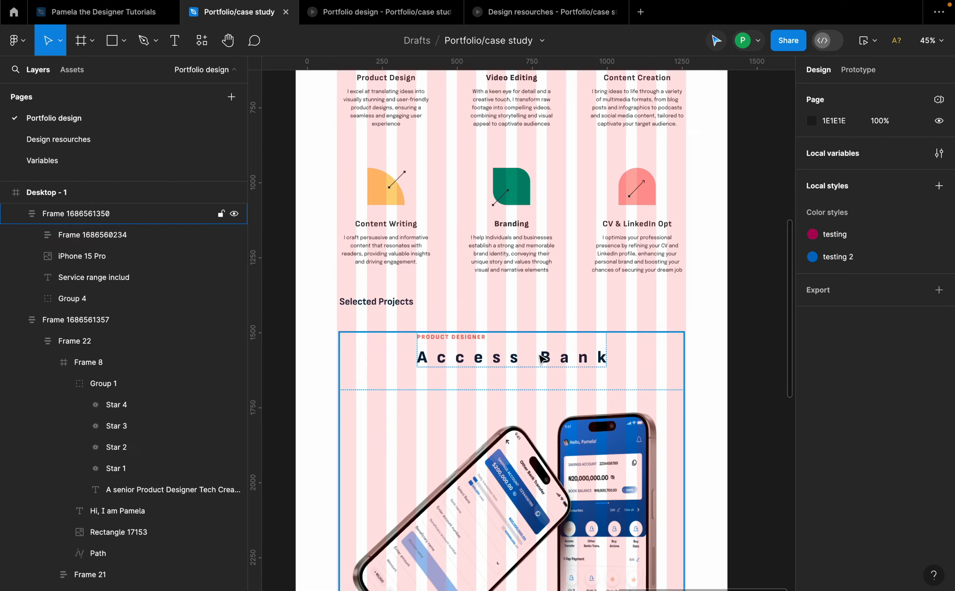
pyautogui.scroll(-5, 420, 302)
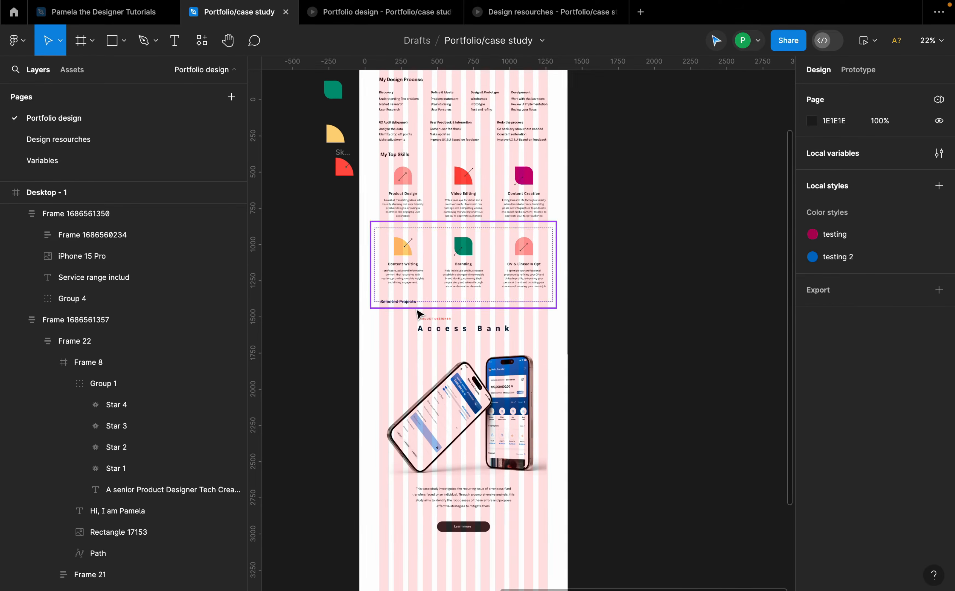
pyautogui.scroll(-4, 419, 313)
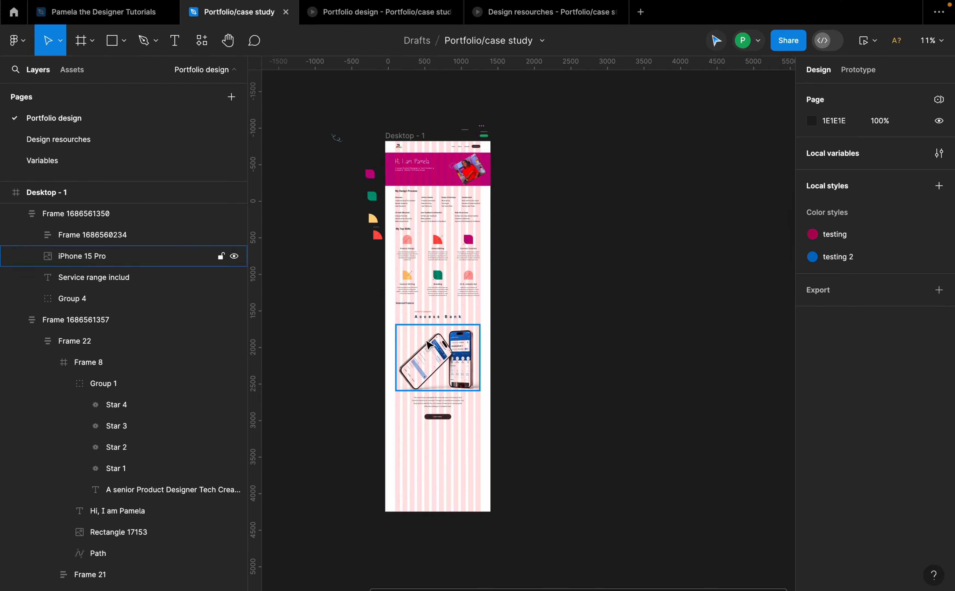
pyautogui.scroll(2, 425, 345)
pyautogui.scroll(3, 429, 140)
pyautogui.click(398, 87)
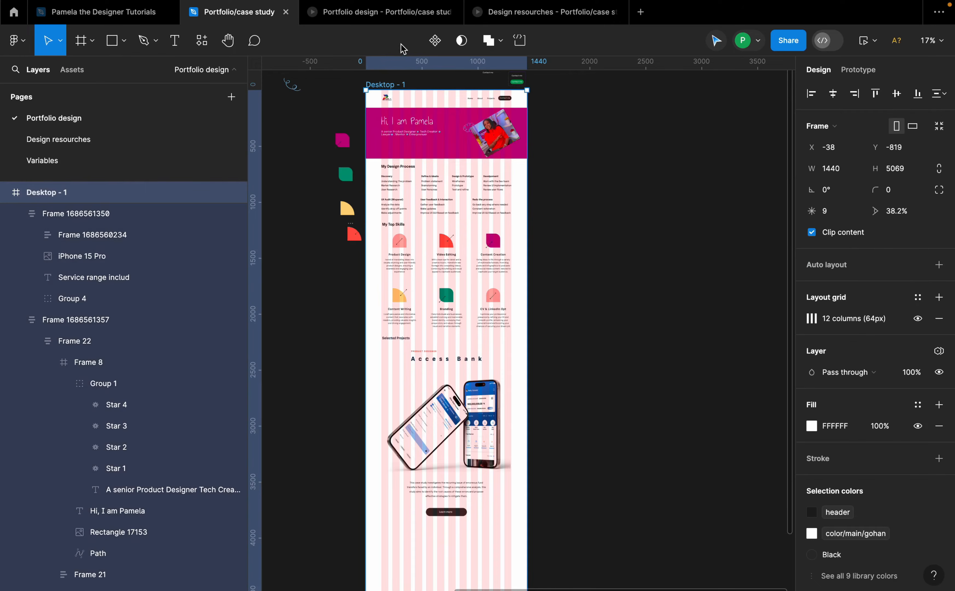
# Step: Preview the page in the prototype tab, scrolling through the skills and Access Bank project sections
pyautogui.click(404, 21)
pyautogui.scroll(-10, 534, 366)
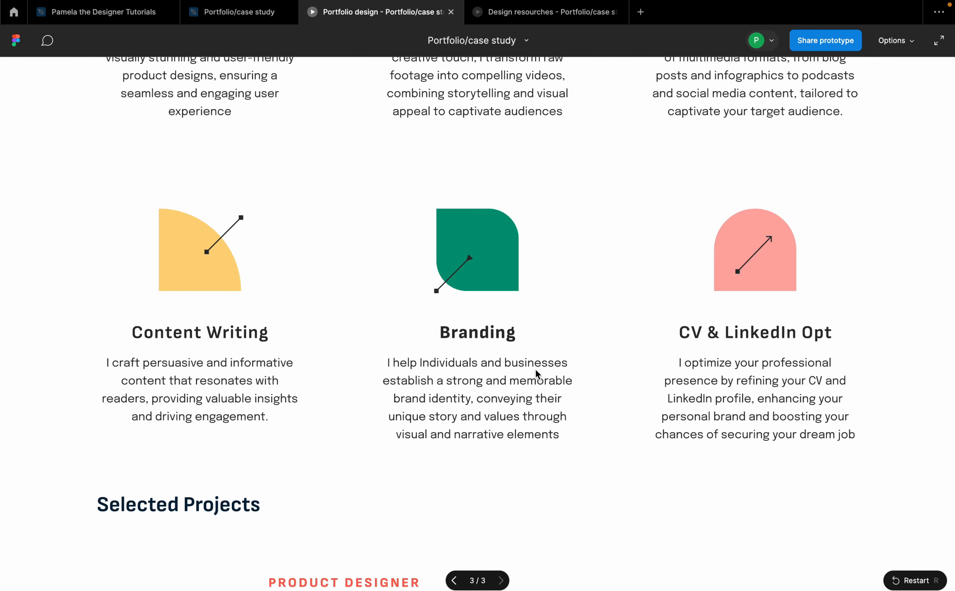
pyautogui.scroll(-5, 489, 393)
pyautogui.scroll(9, 496, 396)
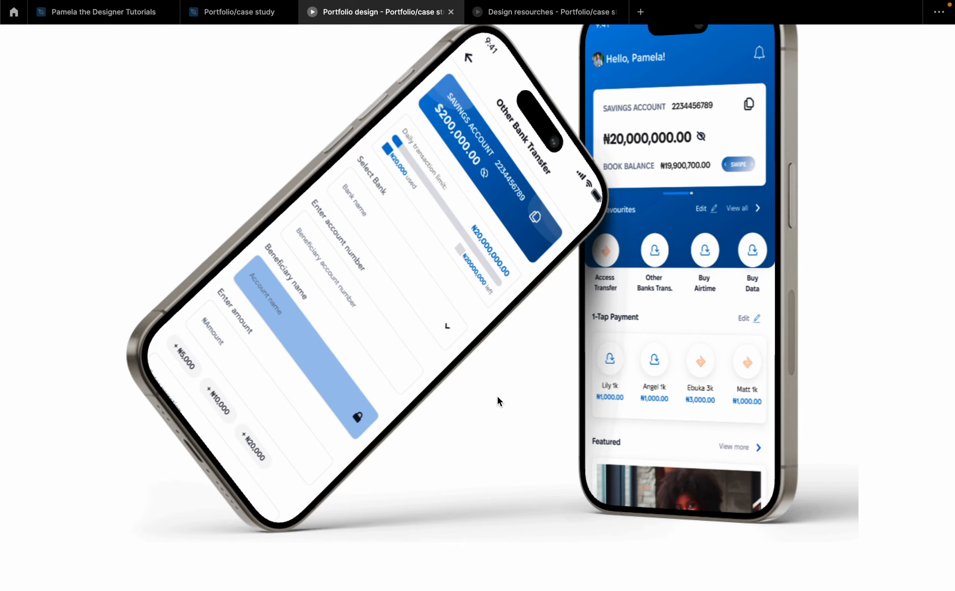
pyautogui.scroll(-2, 482, 400)
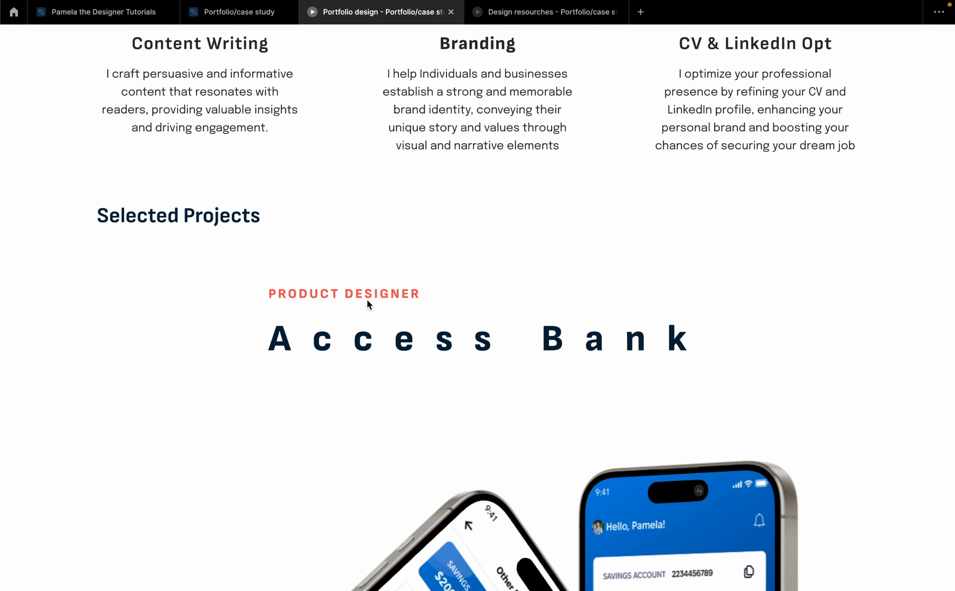
pyautogui.scroll(-20, 580, 344)
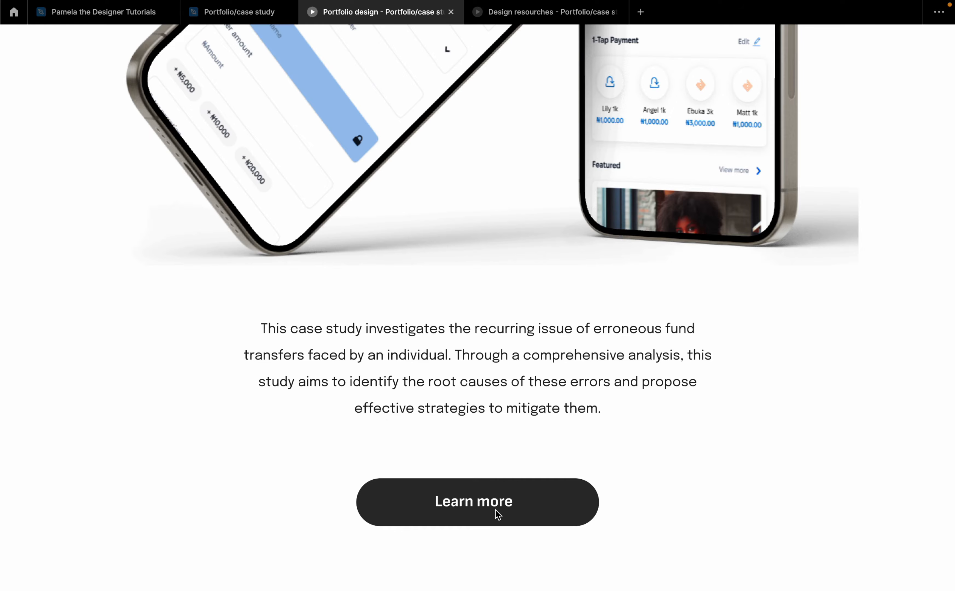
pyautogui.scroll(5, 413, 218)
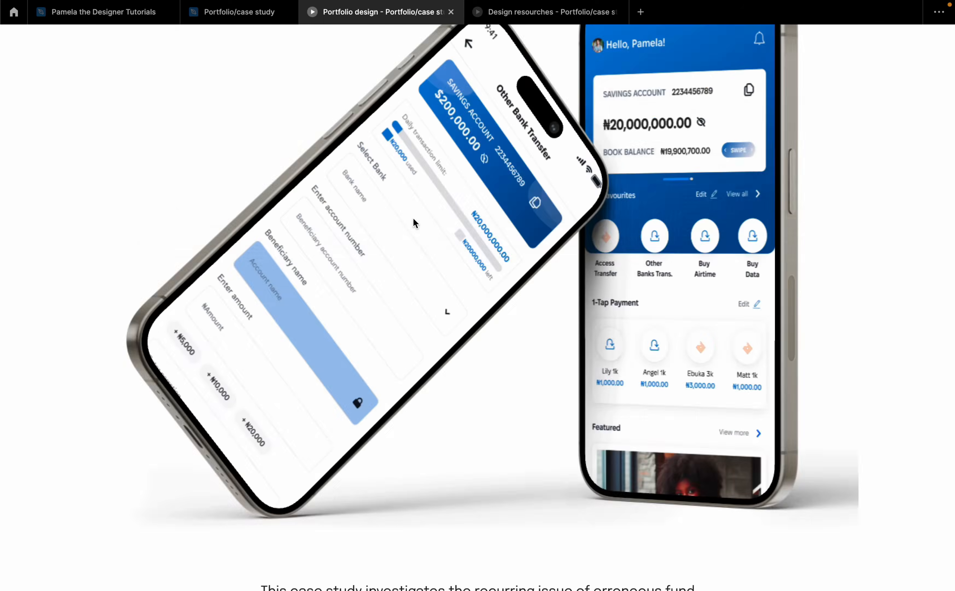
pyautogui.scroll(15, 413, 218)
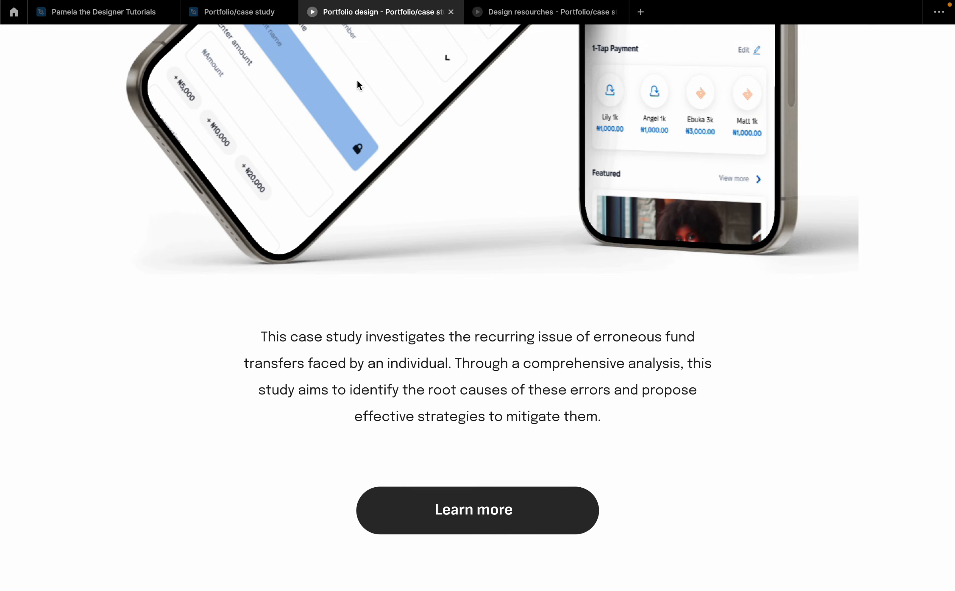
pyautogui.click(239, 14)
pyautogui.click(241, 15)
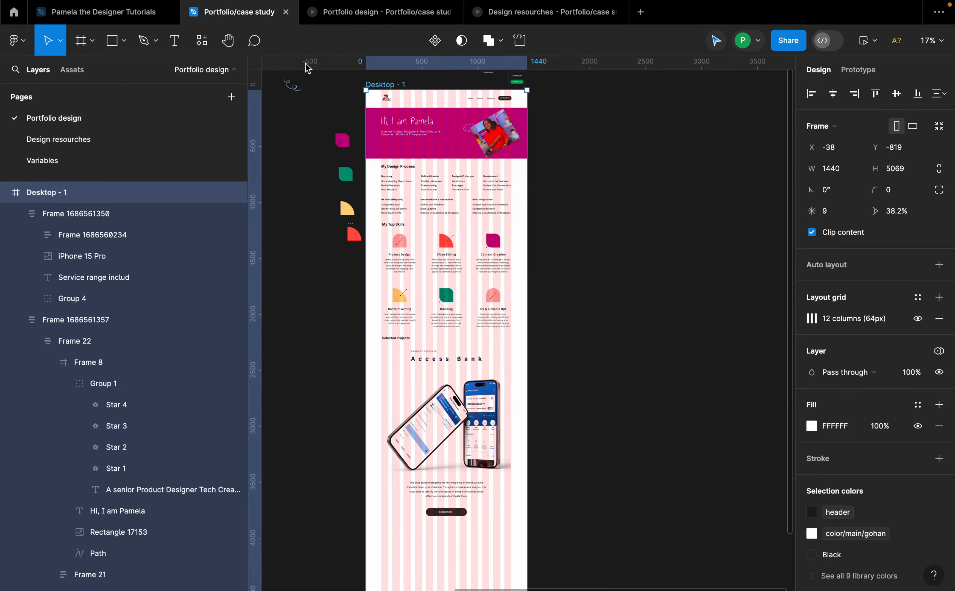
# Step: Move the 30 UI designs project frame into the desktop frame below the Access Bank project
pyautogui.scroll(-4, 420, 235)
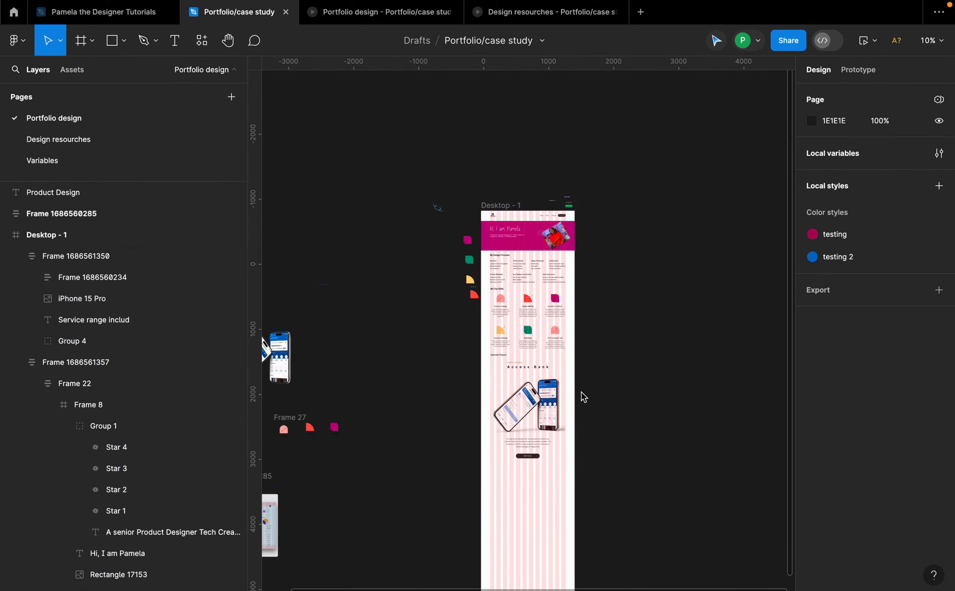
pyautogui.scroll(5, 580, 395)
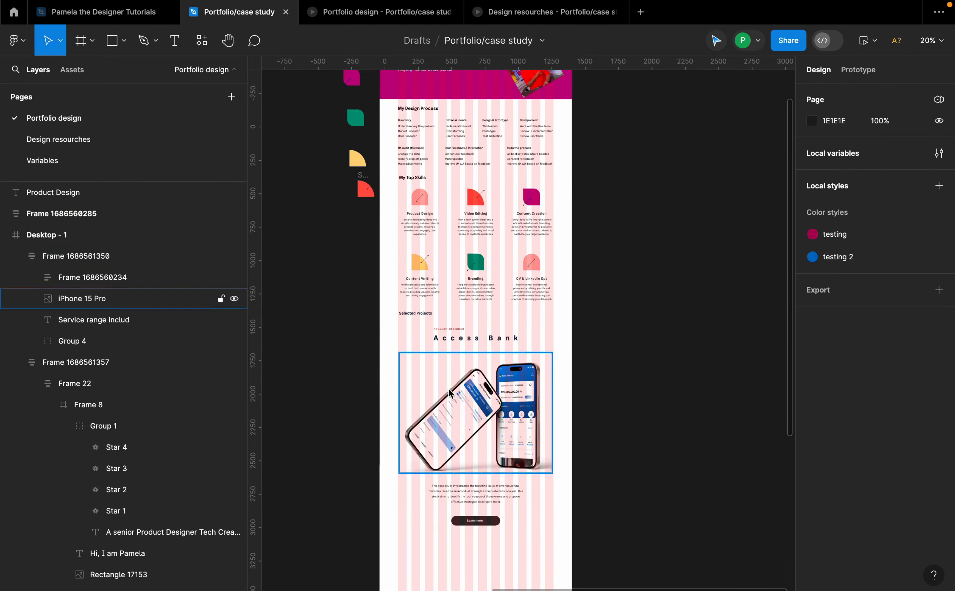
pyautogui.scroll(-1, 486, 380)
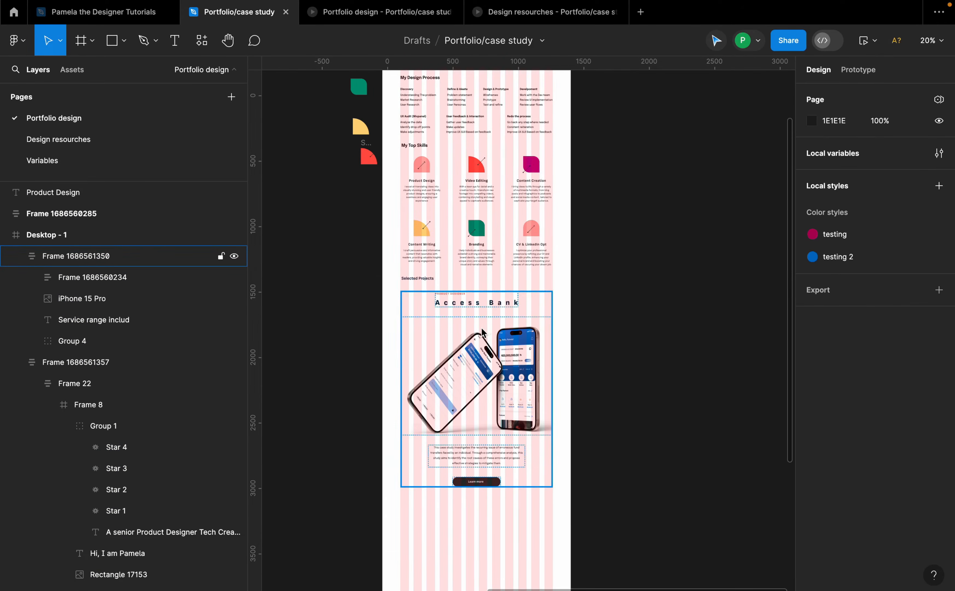
pyautogui.scroll(5, 482, 334)
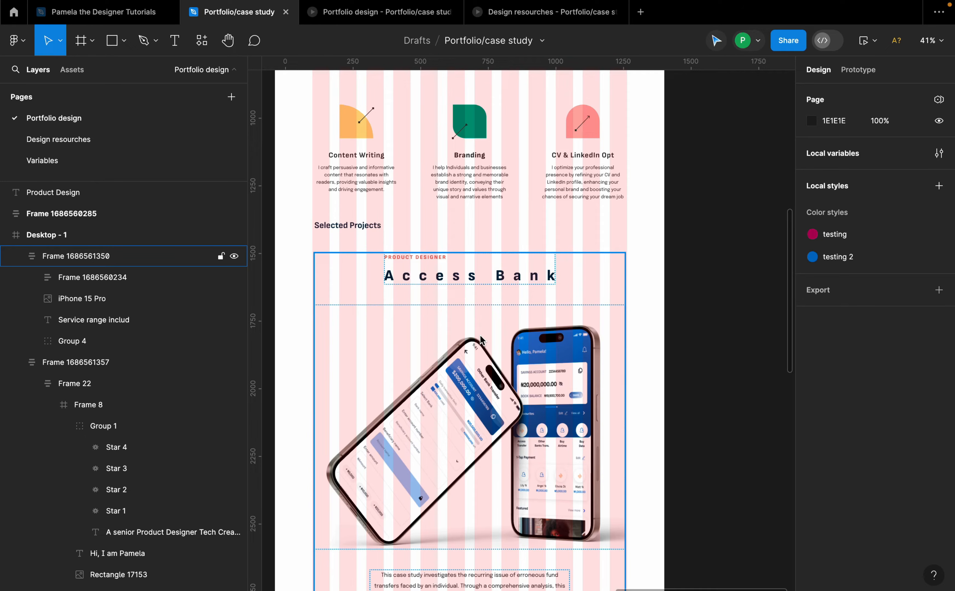
pyautogui.scroll(-5, 480, 335)
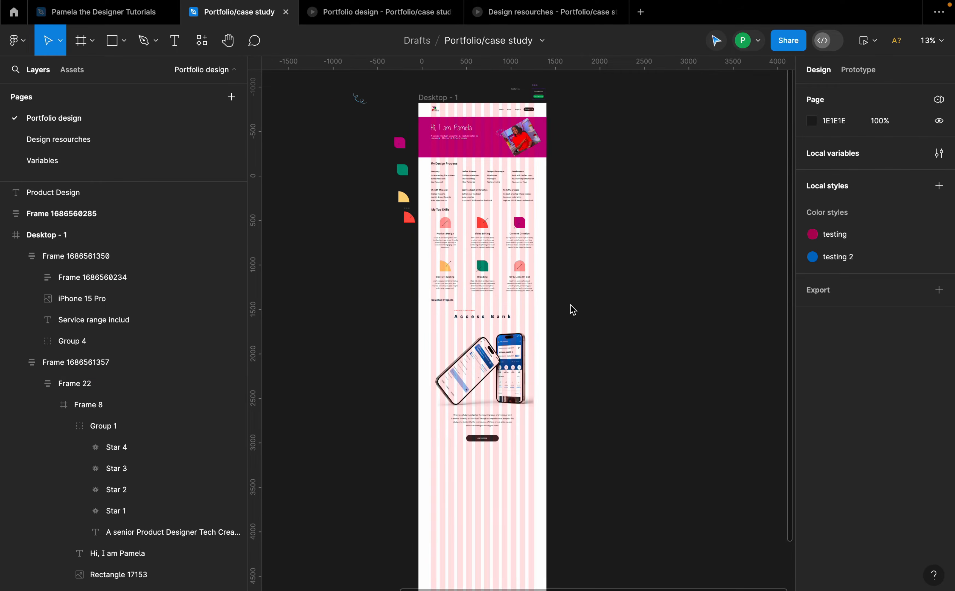
pyautogui.scroll(-5, 554, 375)
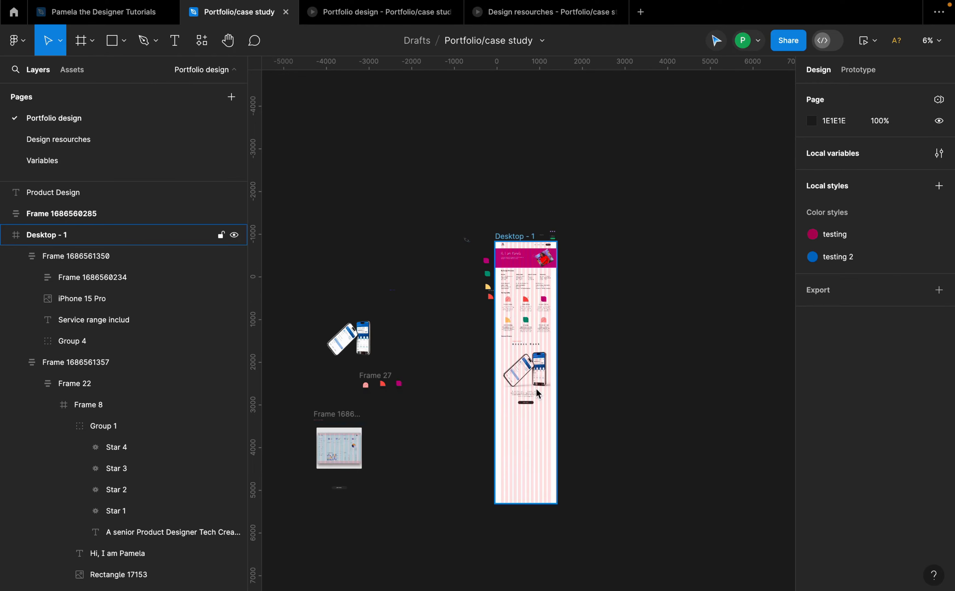
pyautogui.moveTo(345, 417); pyautogui.dragTo(523, 408)
# Step: Select the Access Bank and 30 UI designs project frames and wrap them in an auto layout frame
pyautogui.scroll(8, 543, 427)
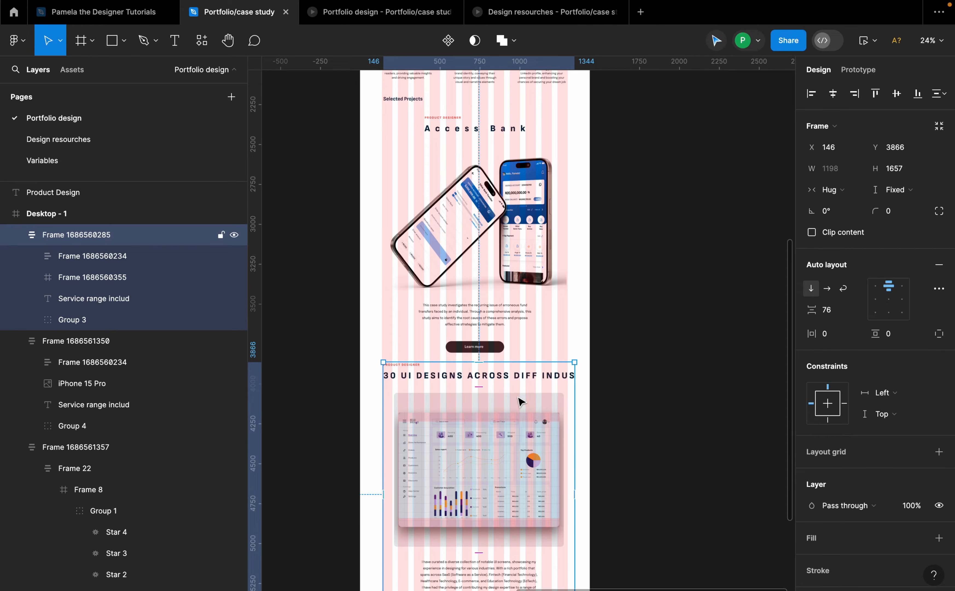
pyautogui.scroll(-3, 517, 406)
pyautogui.scroll(2, 517, 404)
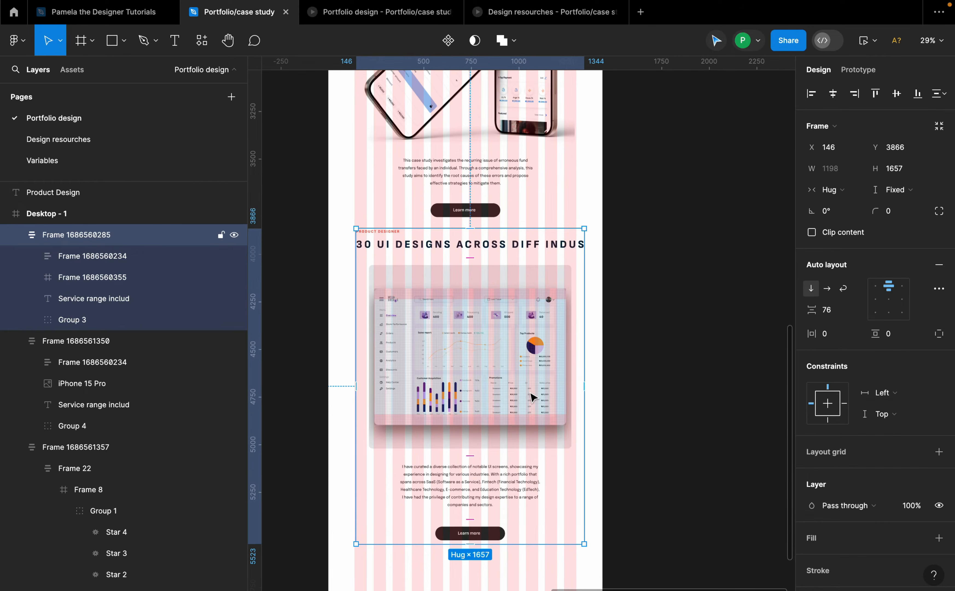
pyautogui.scroll(1, 511, 342)
pyautogui.moveTo(500, 319); pyautogui.dragTo(499, 335)
pyautogui.scroll(-4, 501, 342)
pyautogui.keyDown('shift'); pyautogui.click(188, 341); pyautogui.keyUp('shift')
pyautogui.hotkey('shift', 'a')
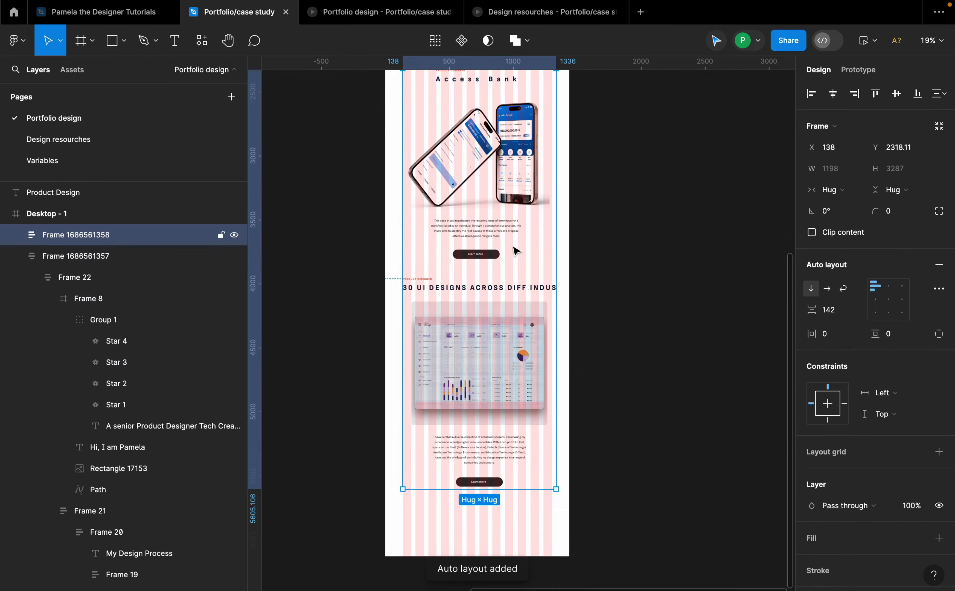
# Step: Set the vertical spacing between the two project cards to 120
pyautogui.click(828, 309)
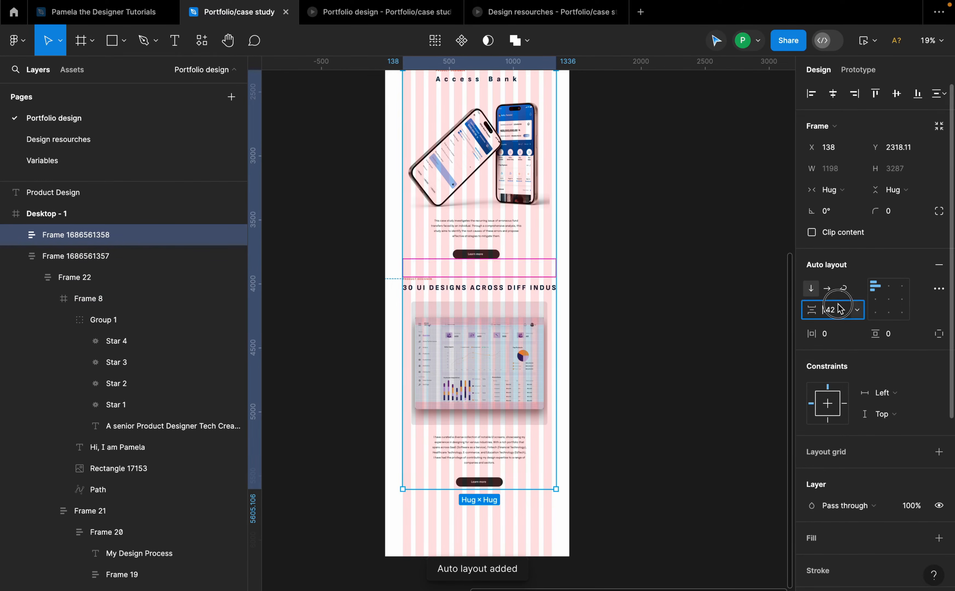
pyautogui.write('120')
pyautogui.press('Return')
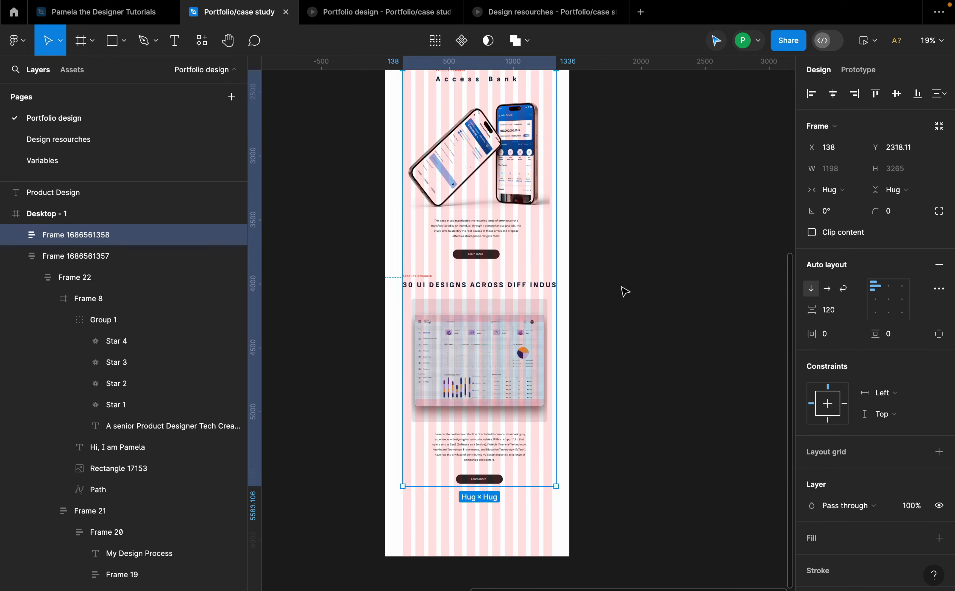
pyautogui.click(622, 290)
# Step: Review the desktop frame's Selected Projects section with both project cards
pyautogui.scroll(5, 528, 312)
pyautogui.scroll(3, 505, 342)
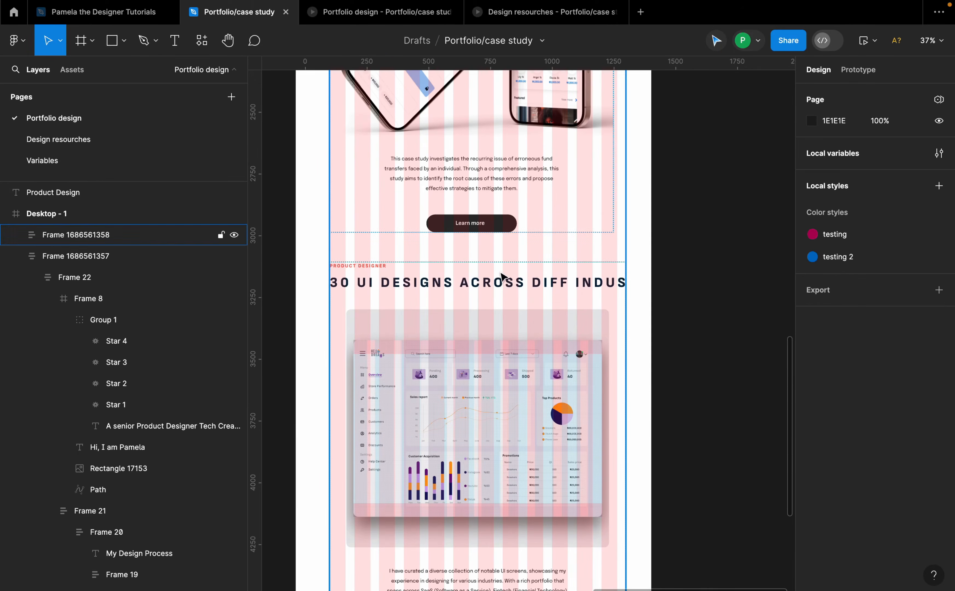
pyautogui.scroll(-10, 500, 227)
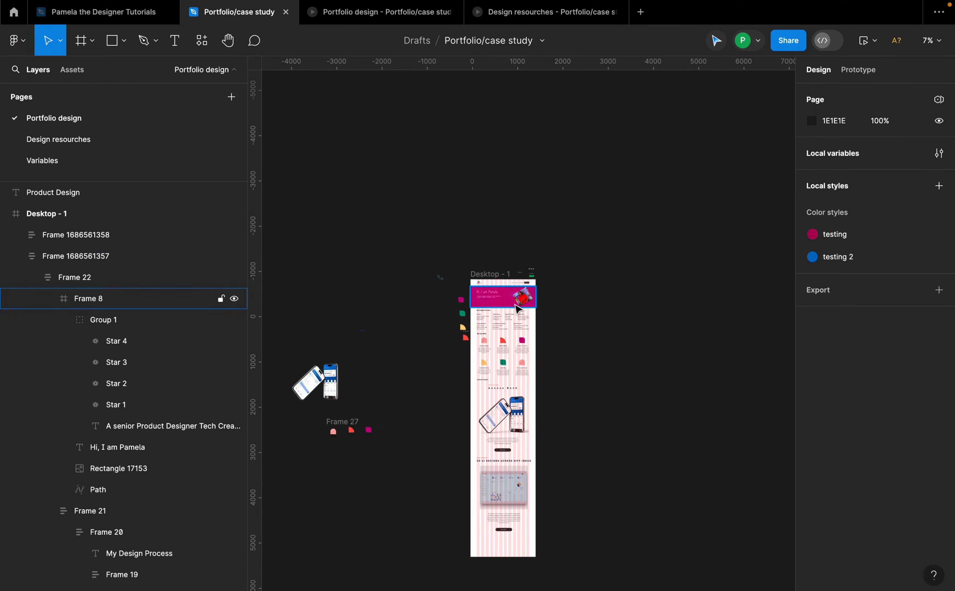
pyautogui.click(505, 287)
pyautogui.scroll(6, 510, 334)
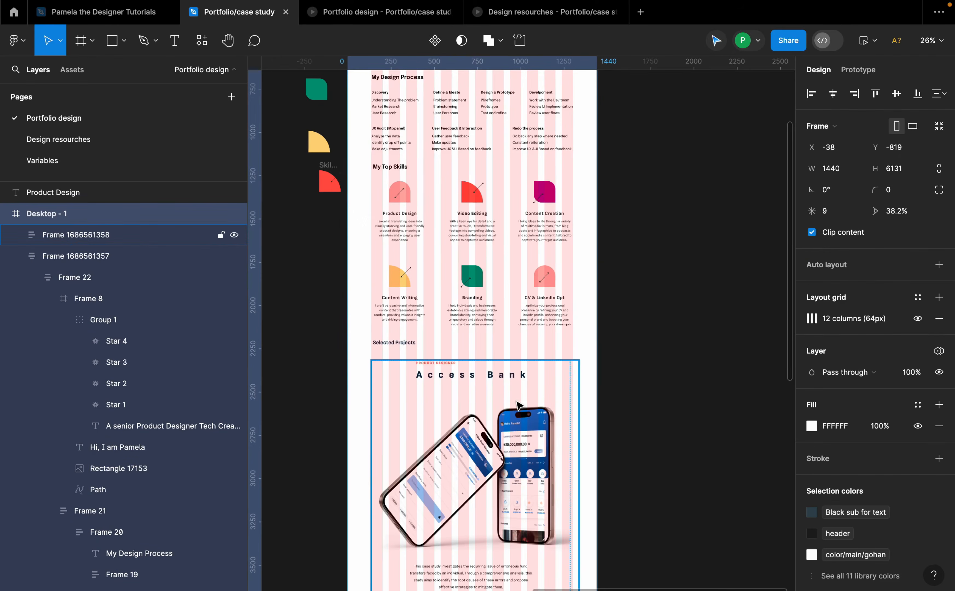
pyautogui.scroll(-4, 519, 406)
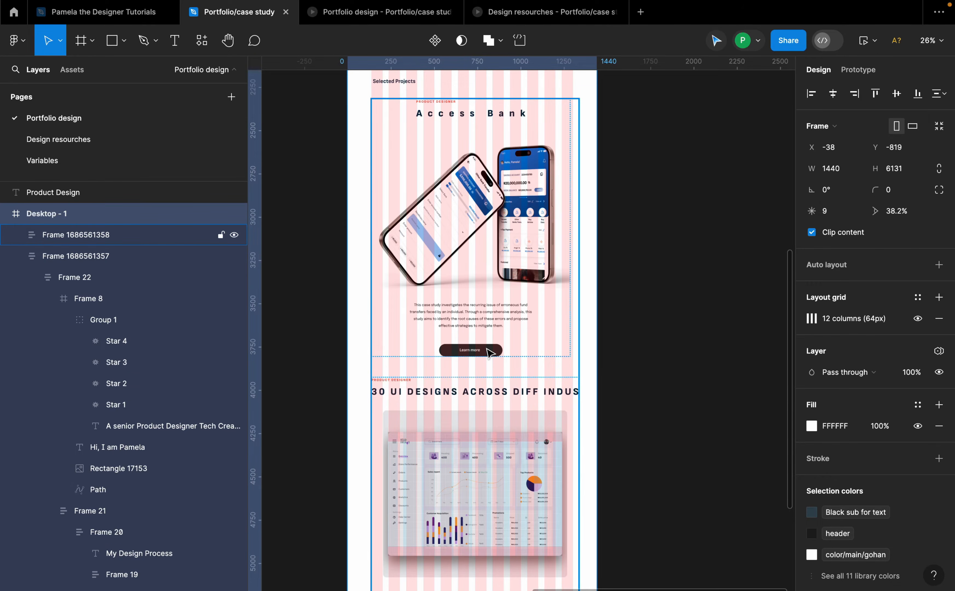
pyautogui.scroll(-5, 488, 352)
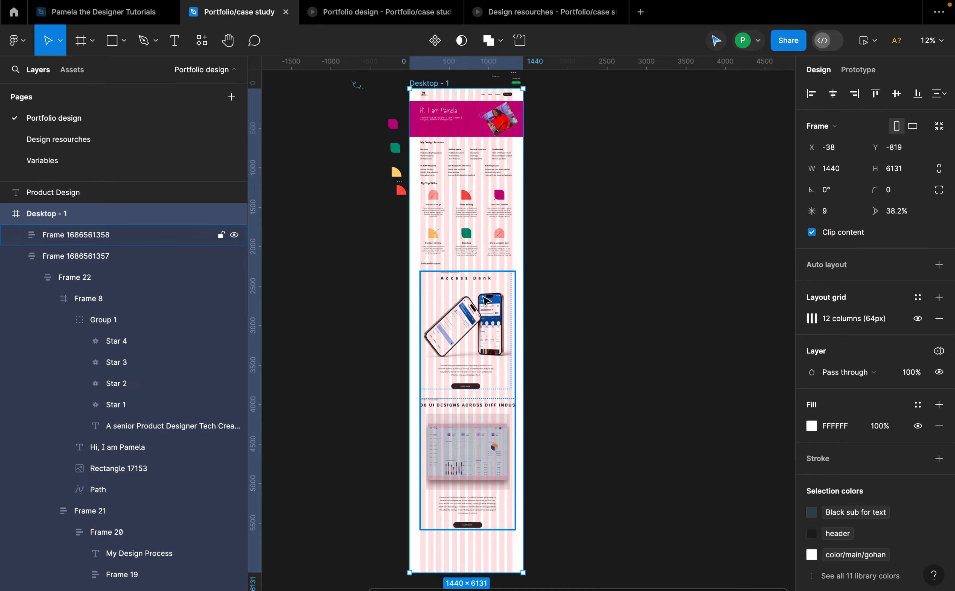
pyautogui.scroll(5, 489, 318)
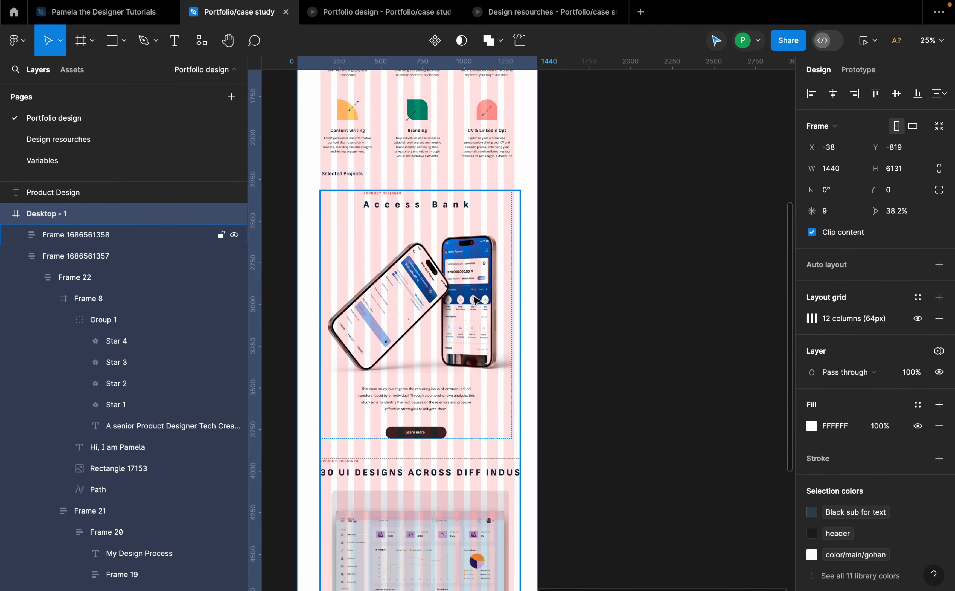
pyautogui.click(420, 297)
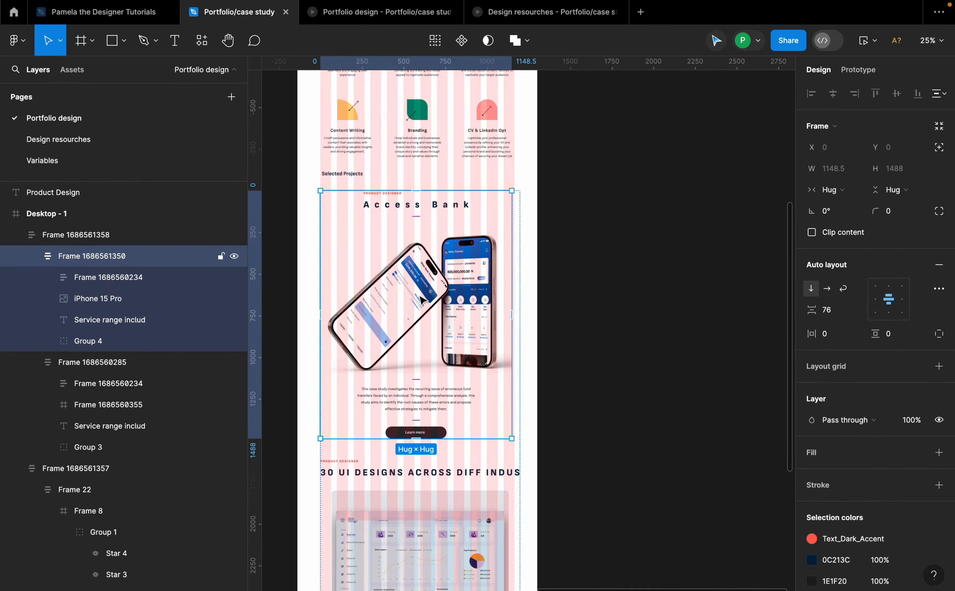
# Step: Browse the Access bank and About me page frames on the canvas, returning to the home page navigation links
pyautogui.hscroll(6, 398, 364)
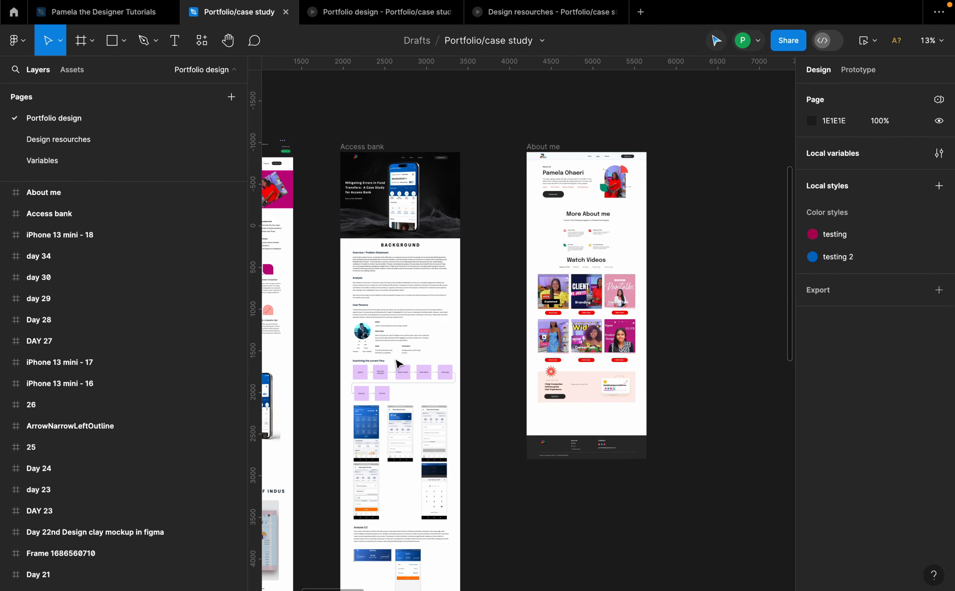
pyautogui.hscroll(6, 398, 363)
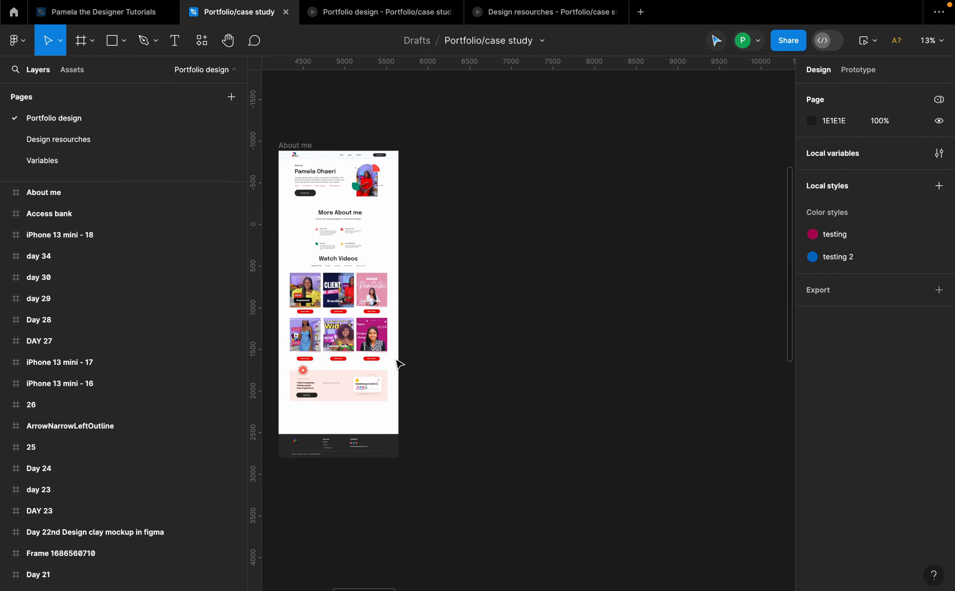
pyautogui.hscroll(12, 398, 365)
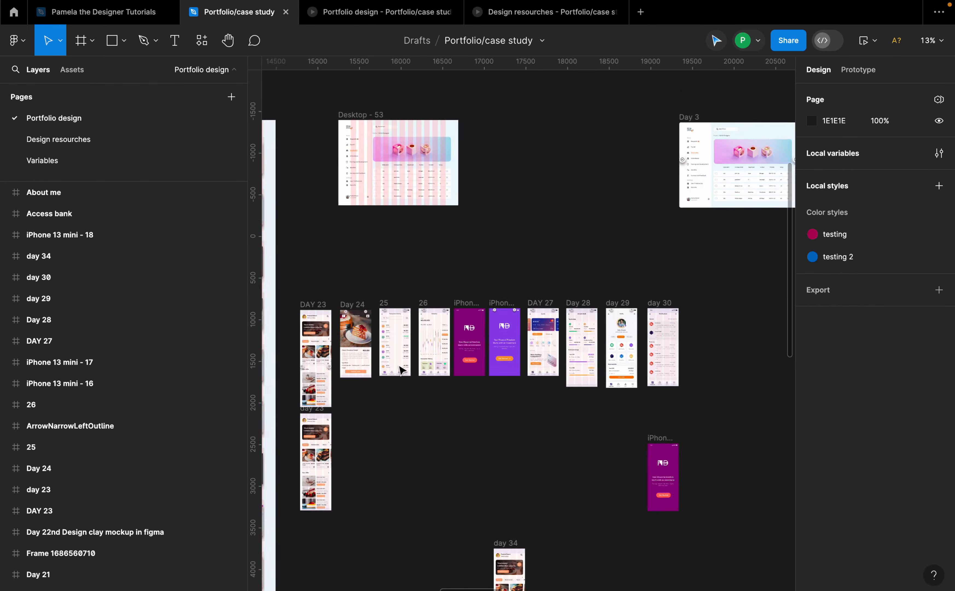
pyautogui.hscroll(-20, 400, 369)
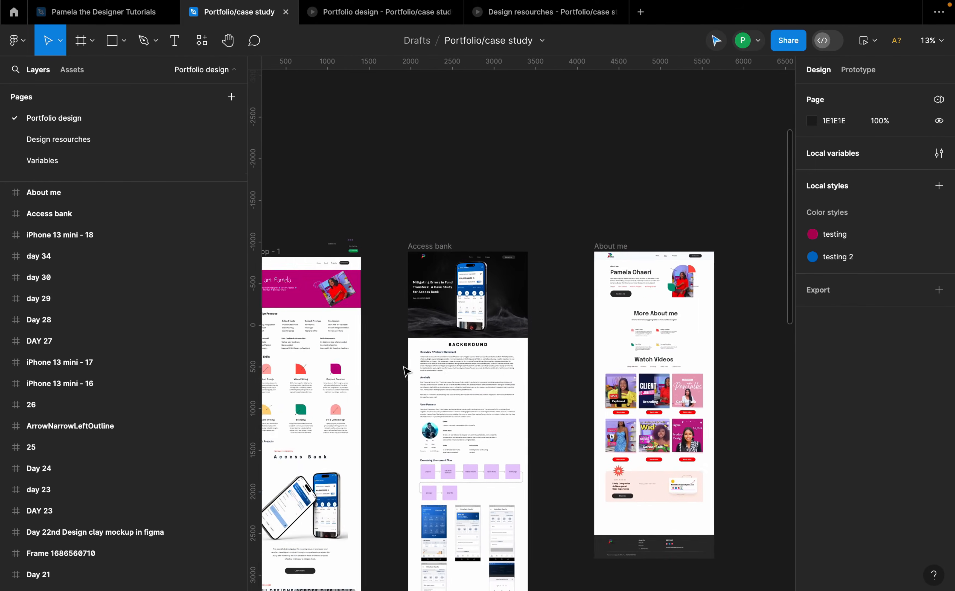
pyautogui.hscroll(-4, 404, 369)
pyautogui.scroll(-2, 404, 369)
pyautogui.moveTo(321, 179); pyautogui.dragTo(389, 307)
pyautogui.moveTo(378, 254); pyautogui.dragTo(230, 283)
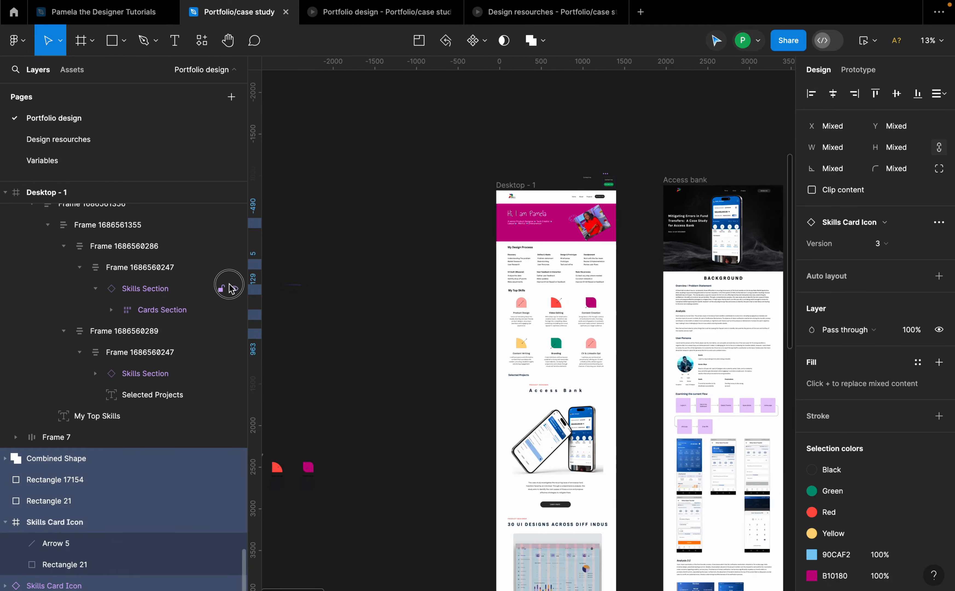
pyautogui.scroll(5, 486, 251)
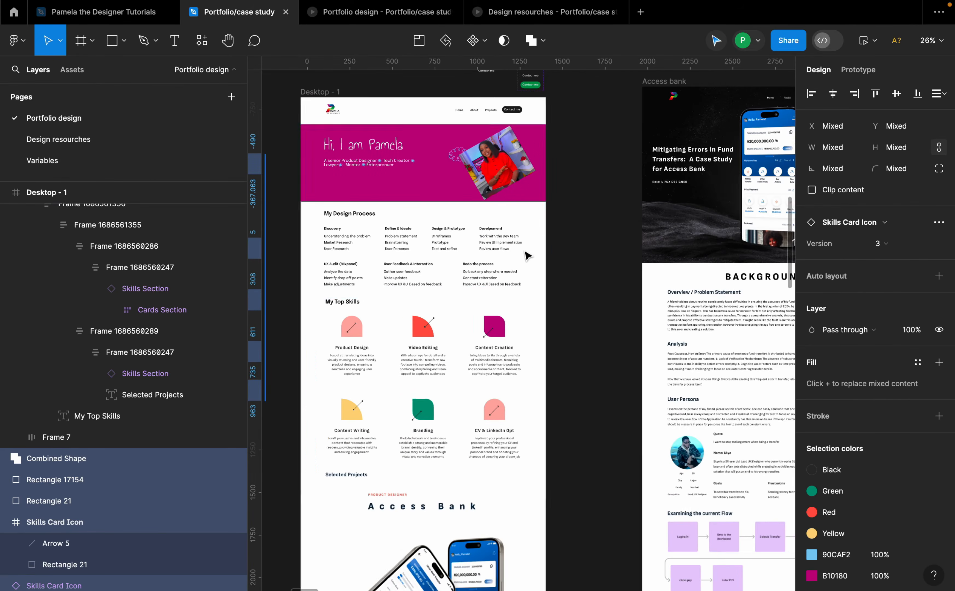
pyautogui.scroll(5, 467, 177)
pyautogui.doubleClick(499, 182)
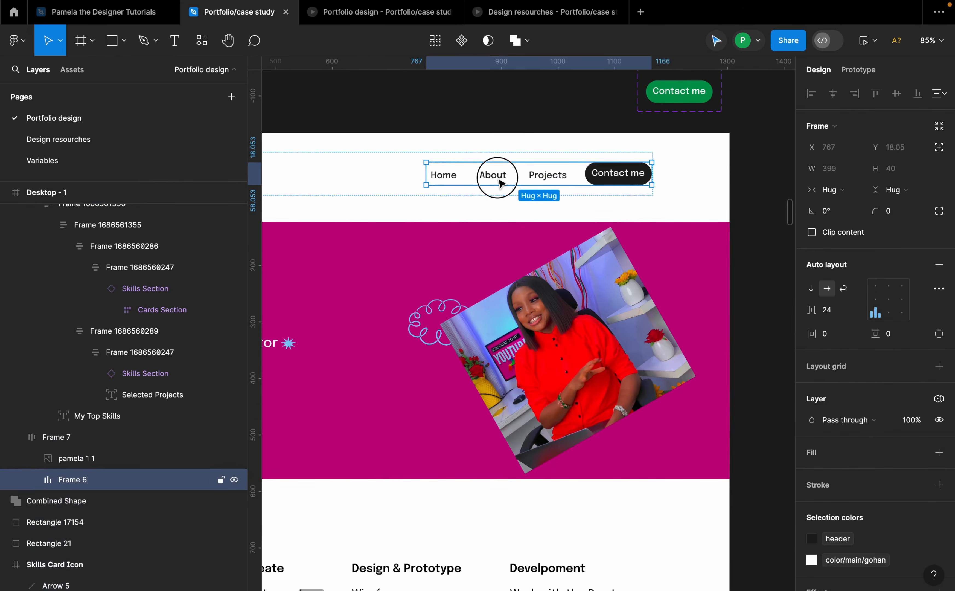
# Step: Connect the About navigation link to the About me frame with a click navigation interaction
pyautogui.doubleClick(500, 181)
pyautogui.scroll(-3, 500, 180)
pyautogui.click(862, 72)
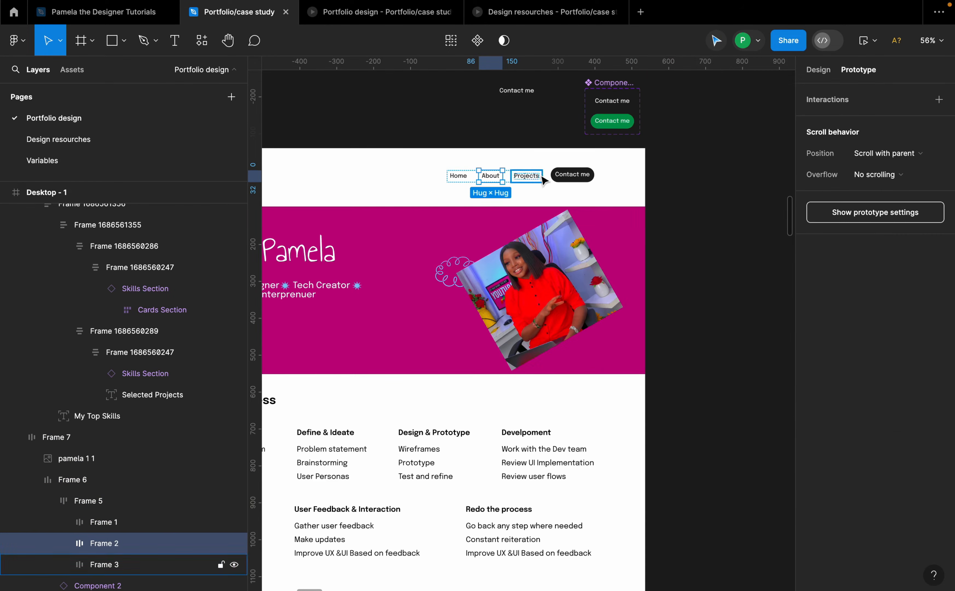
pyautogui.moveTo(502, 175); pyautogui.dragTo(755, 302)
pyautogui.scroll(-5, 561, 224)
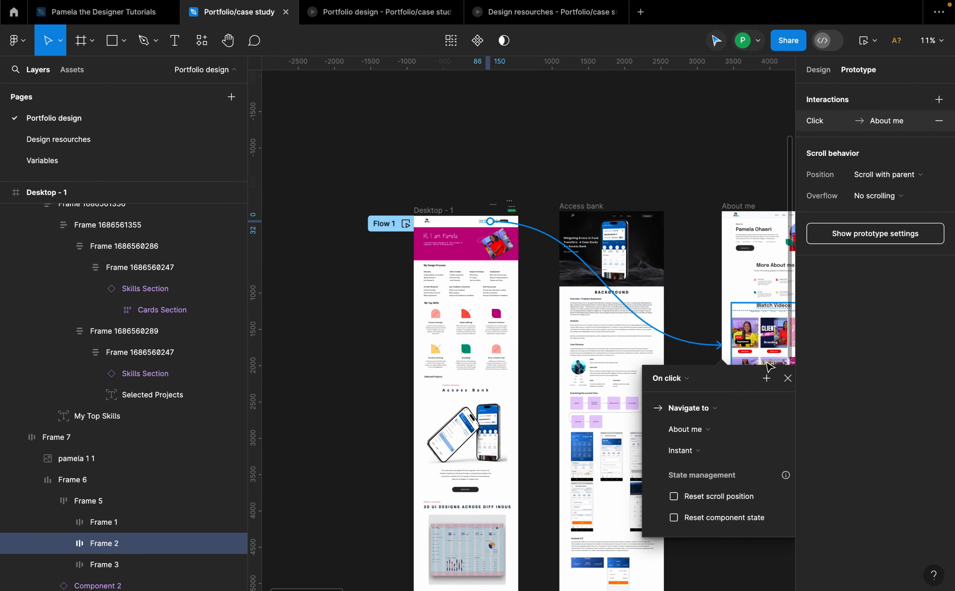
pyautogui.click(788, 378)
# Step: Link the Access Bank card's Learn more button to the Access bank frame, removing its empty interactions and setting the trigger to On click
pyautogui.scroll(-3, 511, 404)
pyautogui.scroll(8, 511, 404)
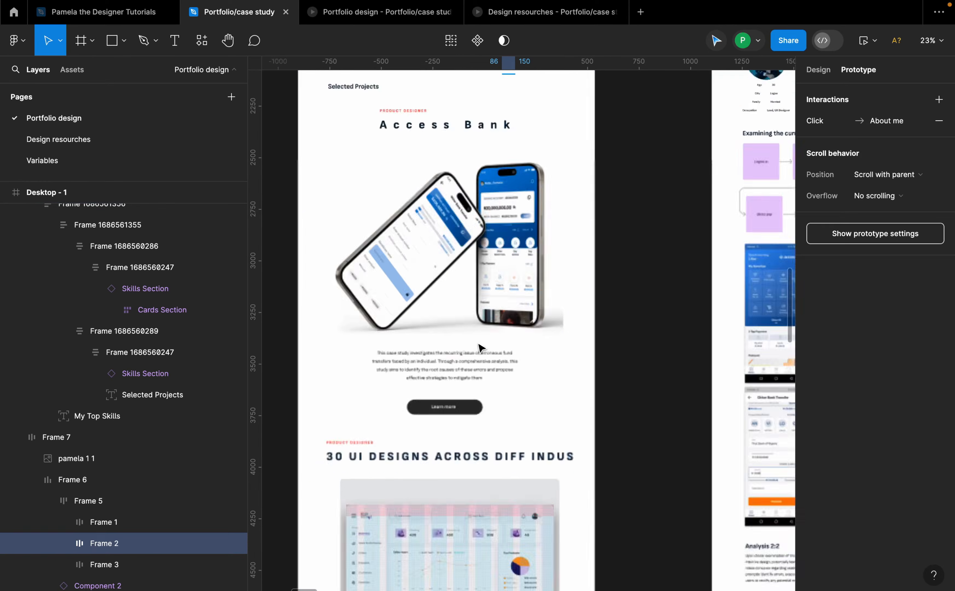
pyautogui.click(460, 427)
pyautogui.scroll(-5, 454, 421)
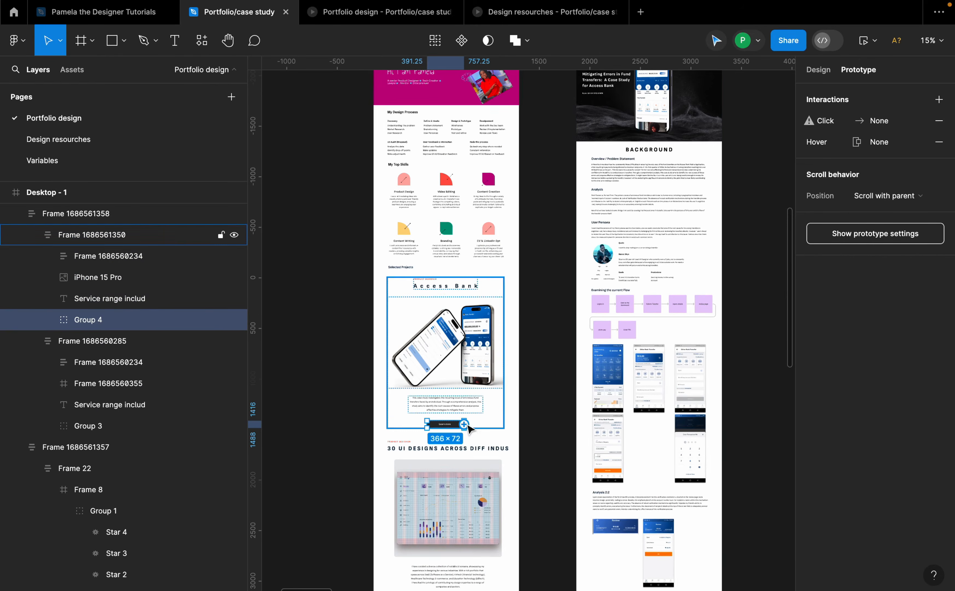
pyautogui.moveTo(463, 424); pyautogui.dragTo(615, 358)
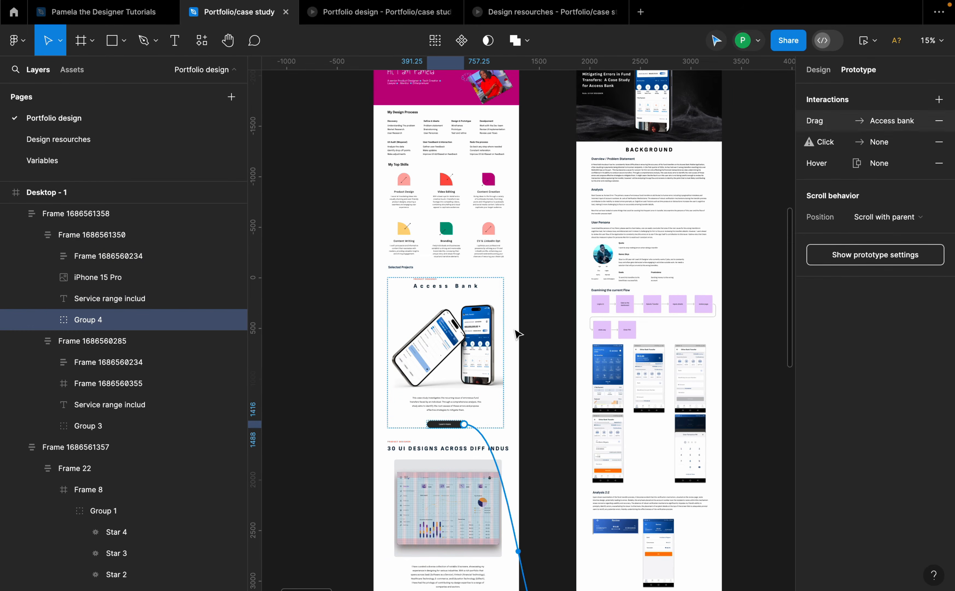
pyautogui.scroll(-5, 518, 395)
pyautogui.scroll(2, 526, 342)
pyautogui.scroll(-2, 532, 380)
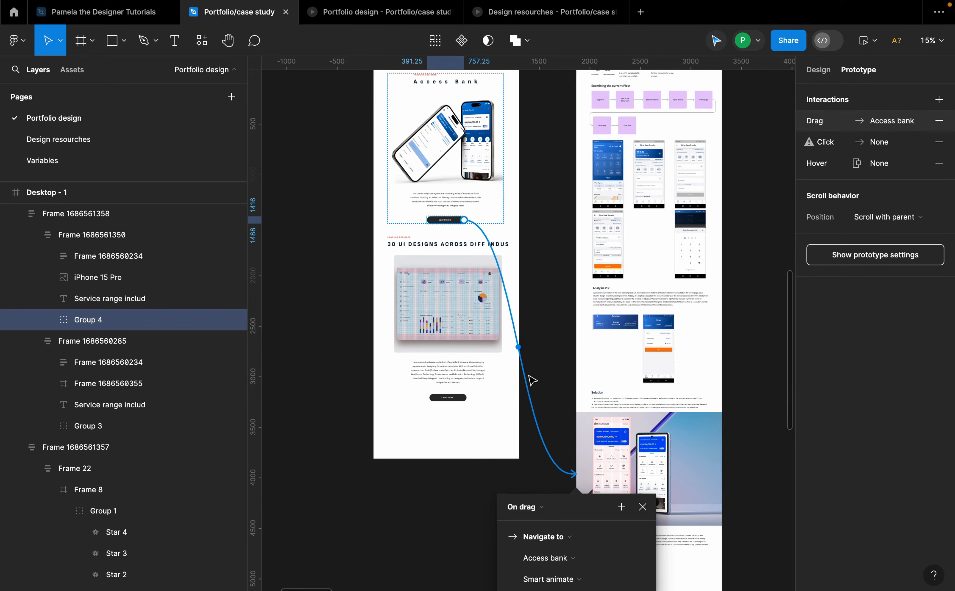
pyautogui.click(939, 163)
pyautogui.click(939, 142)
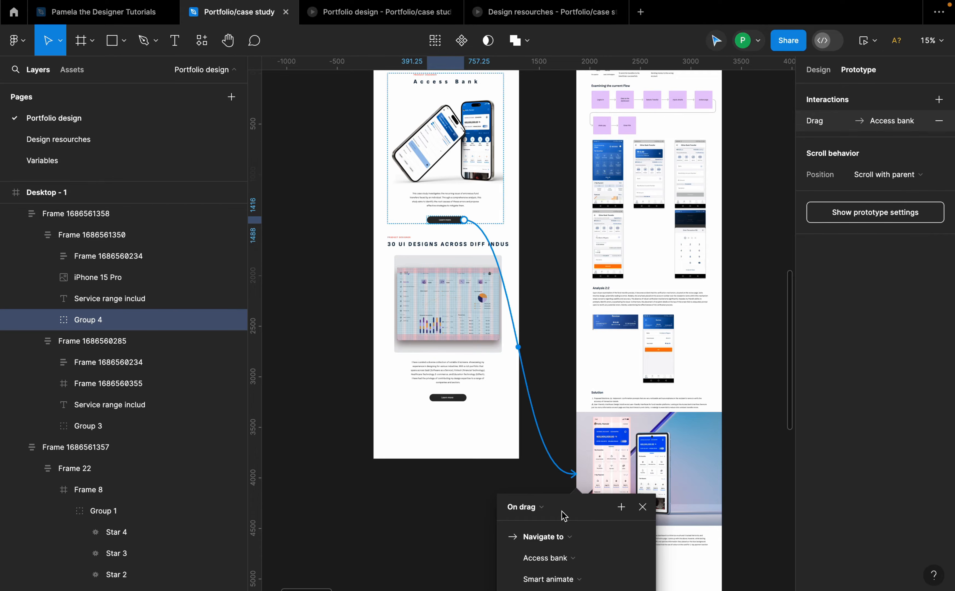
pyautogui.click(549, 507)
pyautogui.click(539, 490)
# Step: Link the 30 UI designs card's Learn more button to Desktop - 52, removing empty interactions and changing the trigger to On click
pyautogui.scroll(2, 443, 321)
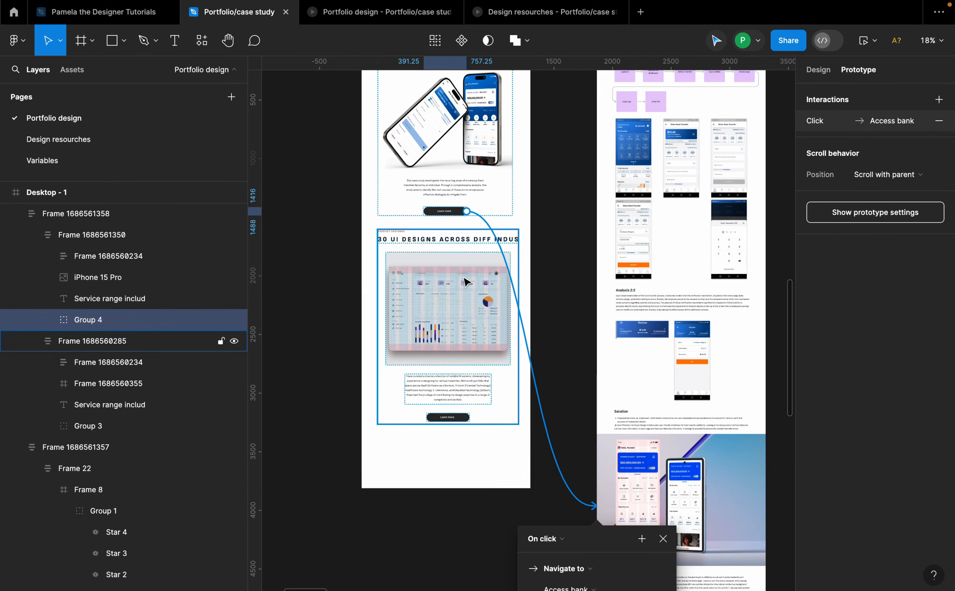
pyautogui.click(456, 353)
pyautogui.click(466, 419)
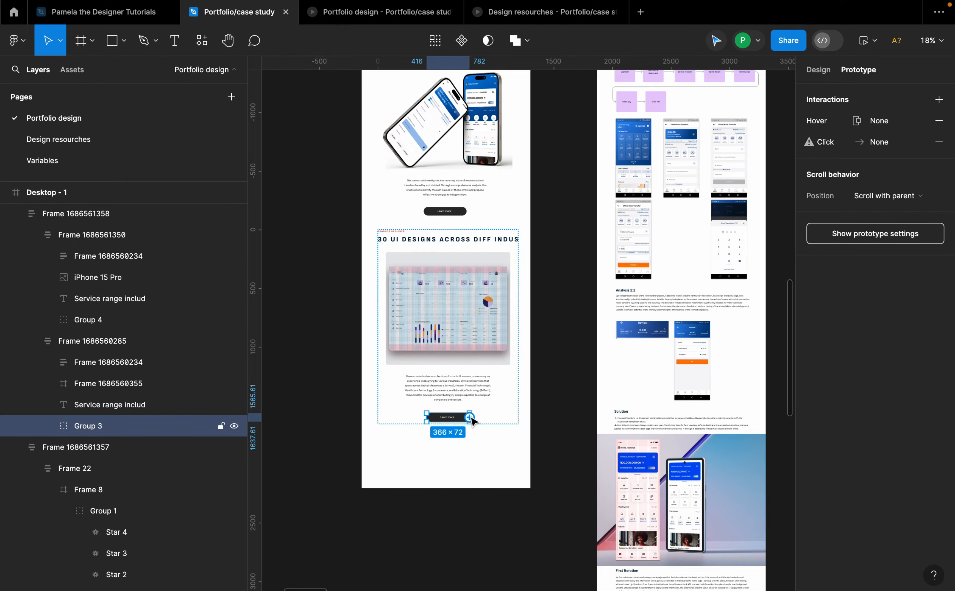
pyautogui.moveTo(470, 418); pyautogui.dragTo(653, 332)
pyautogui.scroll(-5, 569, 374)
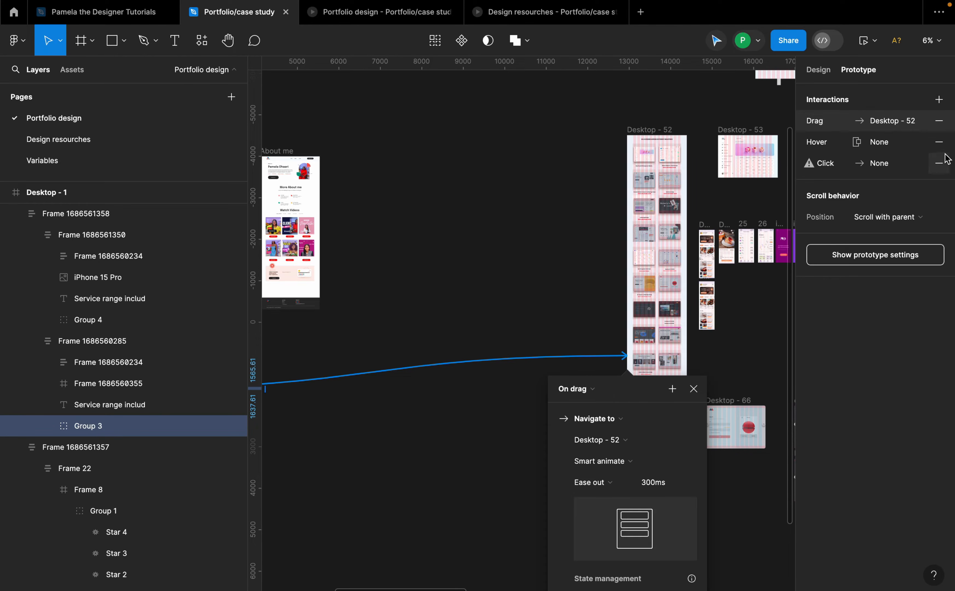
pyautogui.click(939, 163)
pyautogui.click(939, 141)
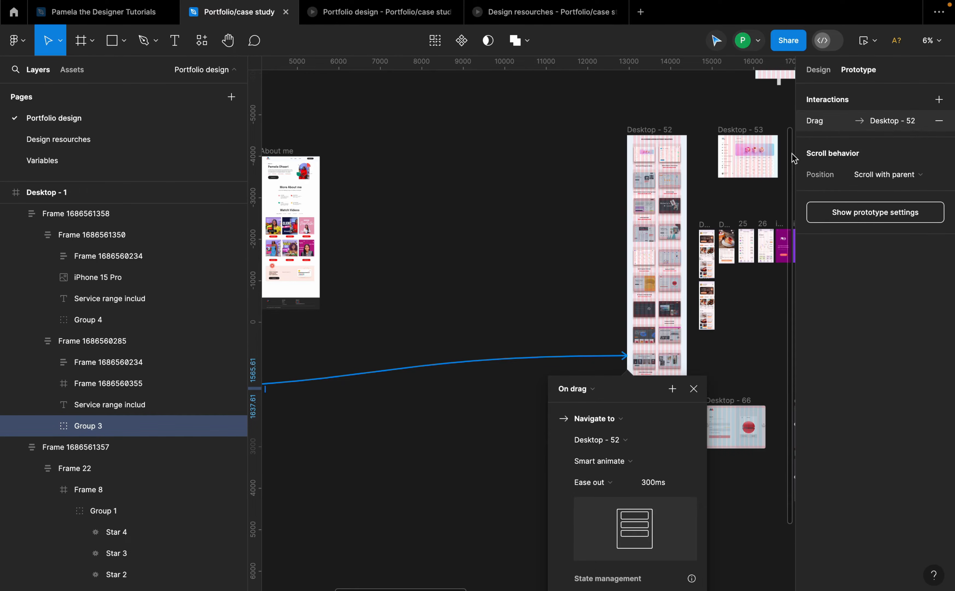
pyautogui.click(601, 390)
pyautogui.click(564, 371)
pyautogui.click(694, 388)
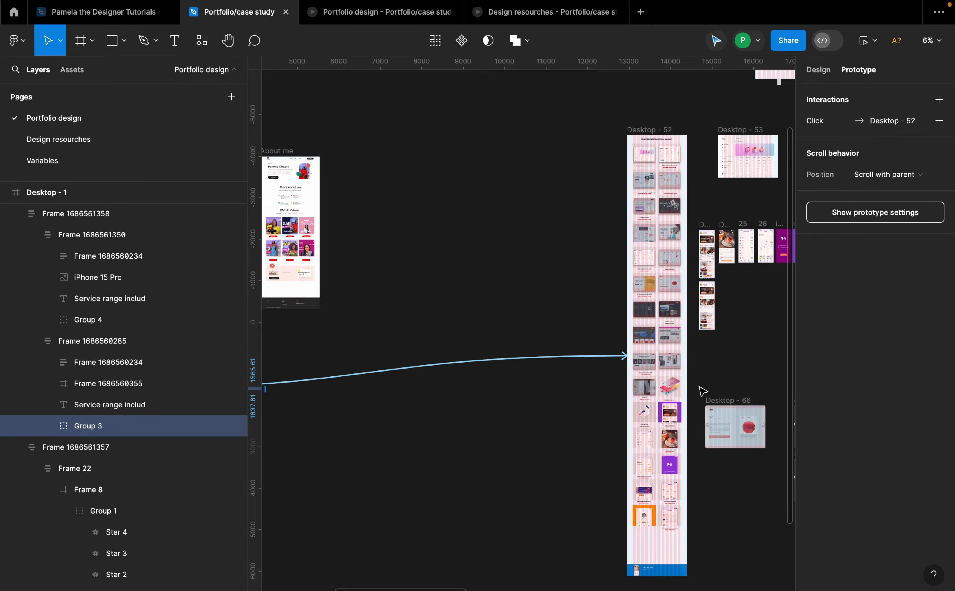
# Step: Review the 30 UI designs project card and its Learn more button connection on the desktop page
pyautogui.hscroll(-10, 709, 365)
pyautogui.scroll(6, 468, 322)
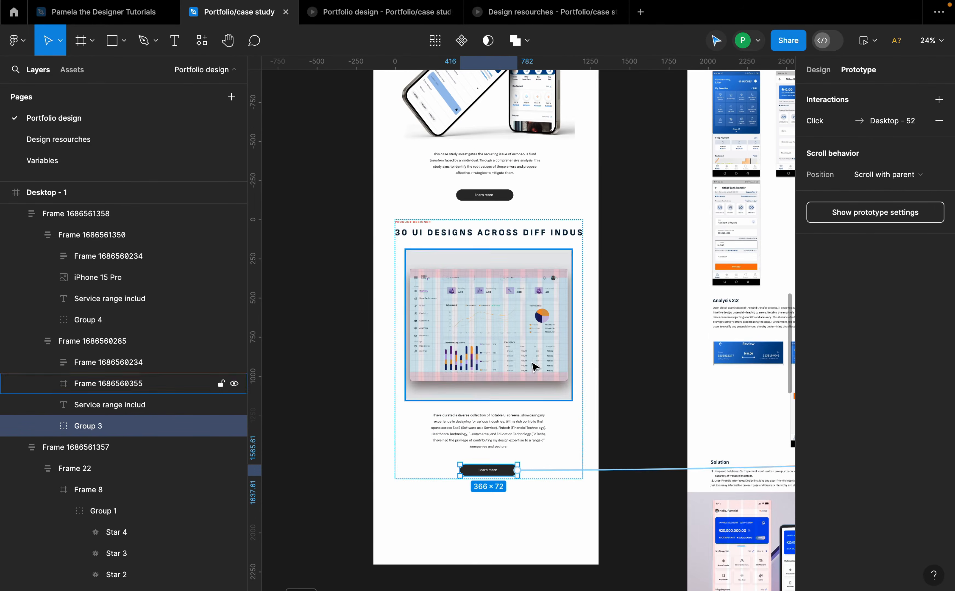
pyautogui.scroll(5, 619, 252)
pyautogui.scroll(-3, 549, 353)
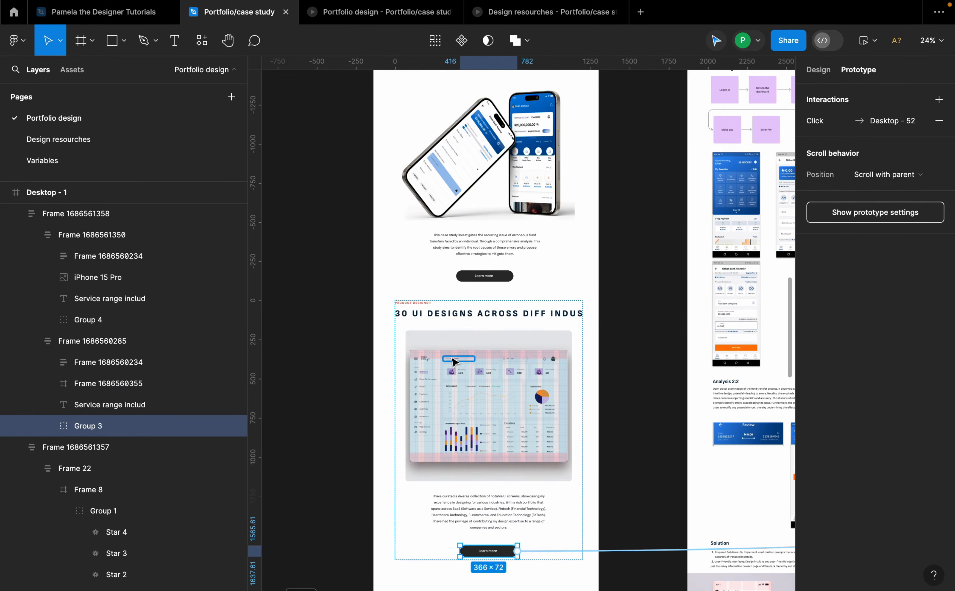
pyautogui.scroll(3, 453, 361)
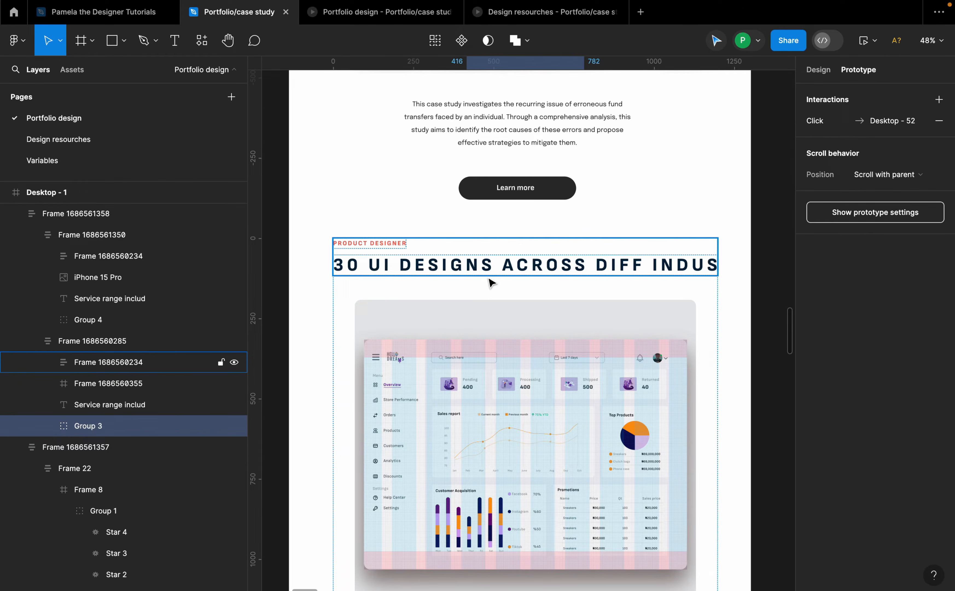
pyautogui.scroll(-5, 502, 392)
pyautogui.scroll(3, 503, 459)
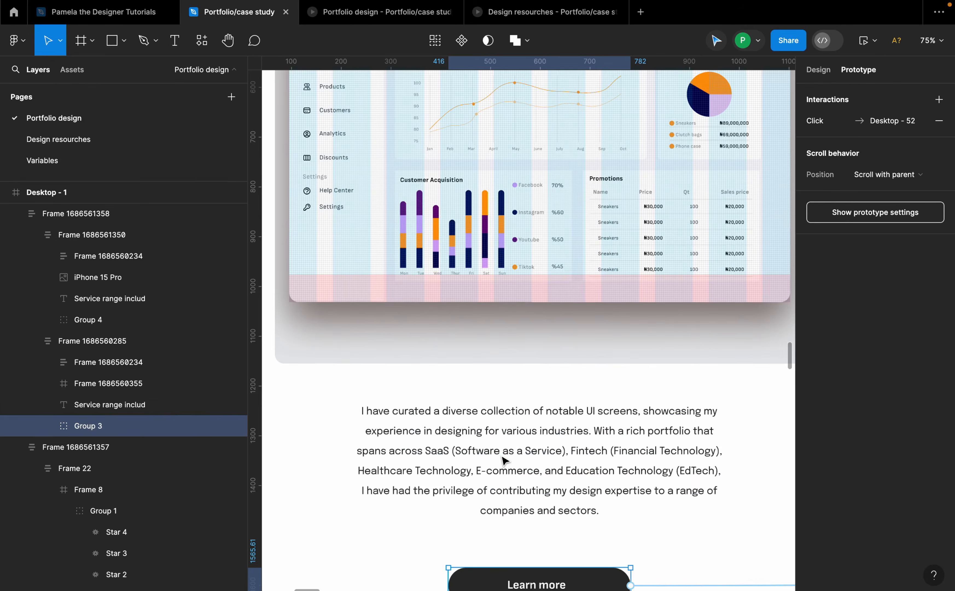
pyautogui.scroll(-2, 504, 457)
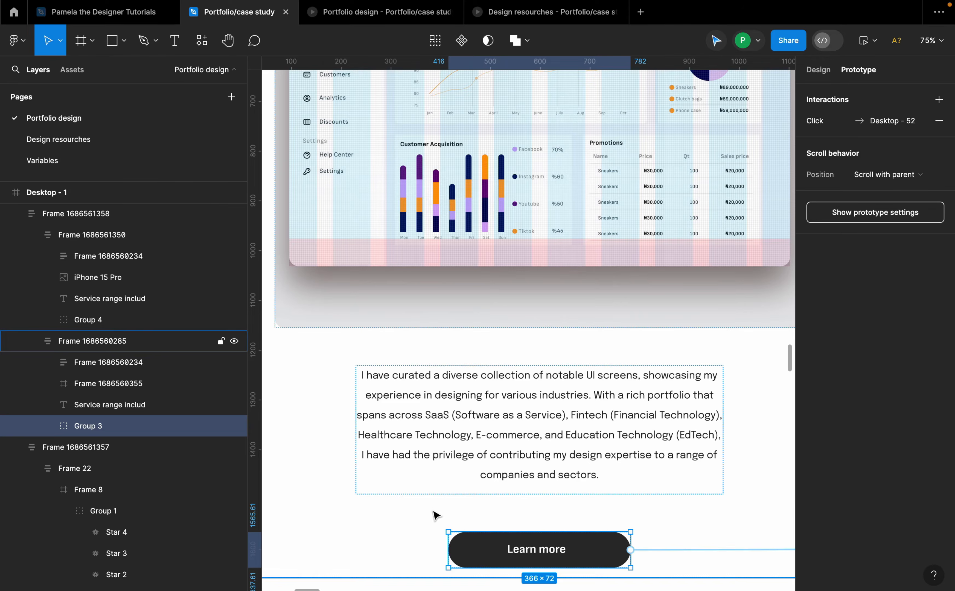
pyautogui.scroll(-15, 491, 388)
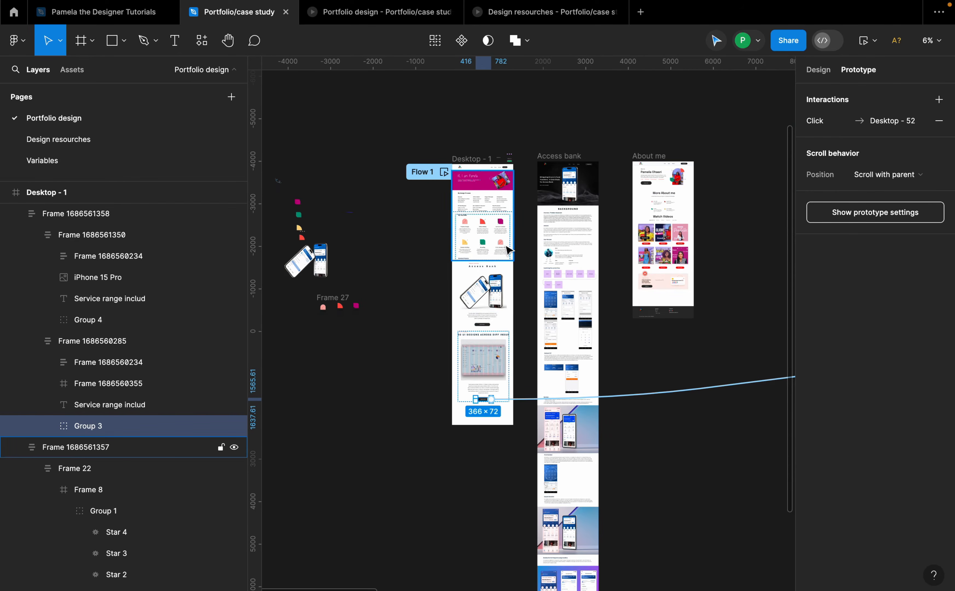
pyautogui.hscroll(5, 508, 247)
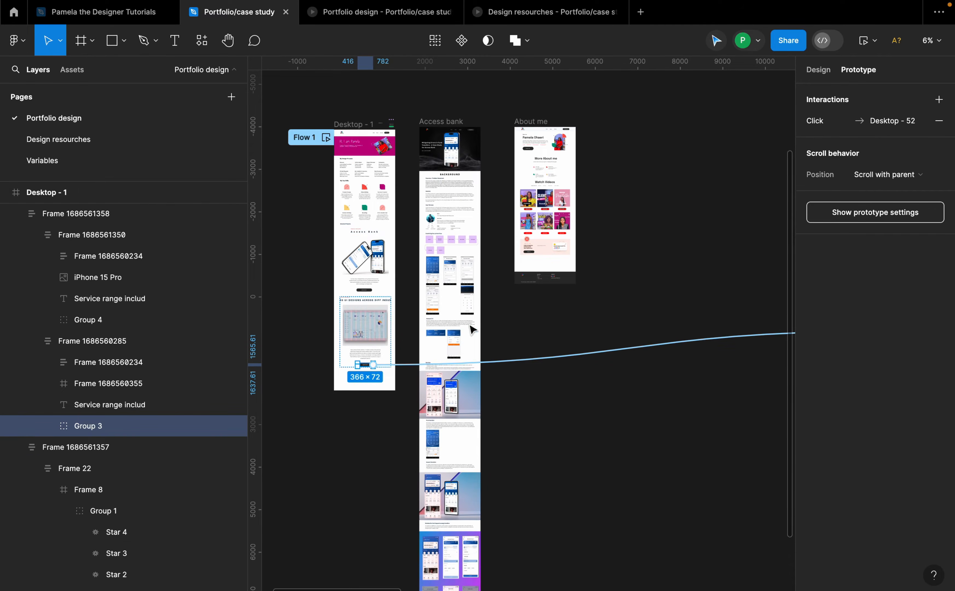
pyautogui.scroll(-3, 473, 329)
pyautogui.scroll(4, 472, 329)
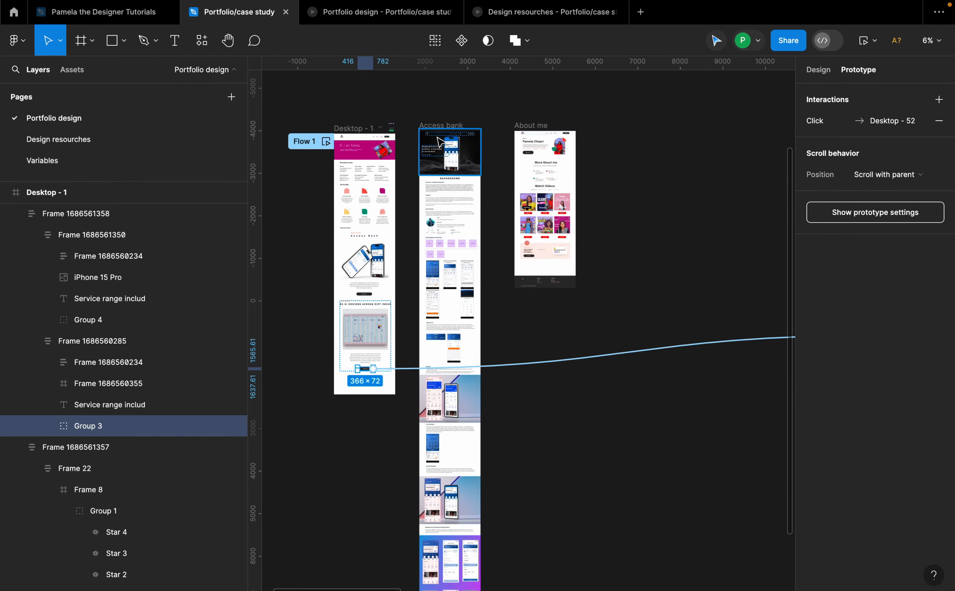
# Step: Link the Access bank page's 30 UI DESIGNS next case study link to Desktop - 52 with an On click trigger
pyautogui.click(441, 125)
pyautogui.scroll(3, 386, 224)
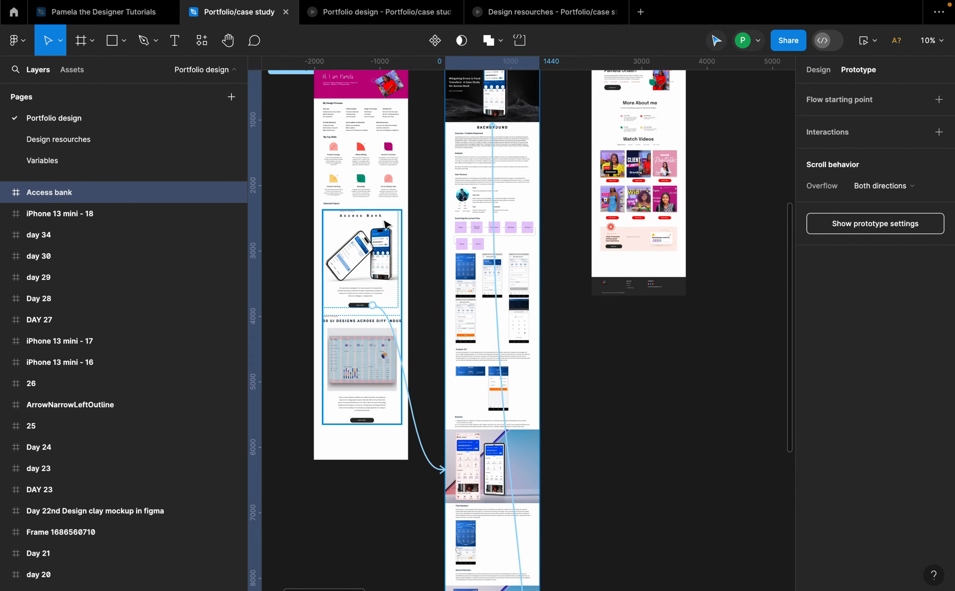
pyautogui.scroll(-10, 386, 224)
pyautogui.scroll(8, 478, 404)
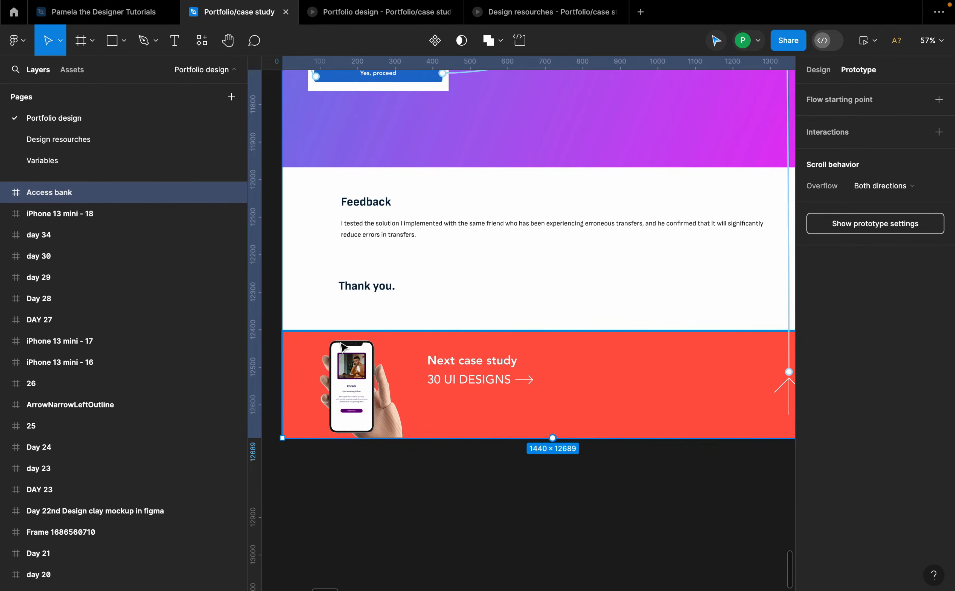
pyautogui.scroll(-2, 366, 335)
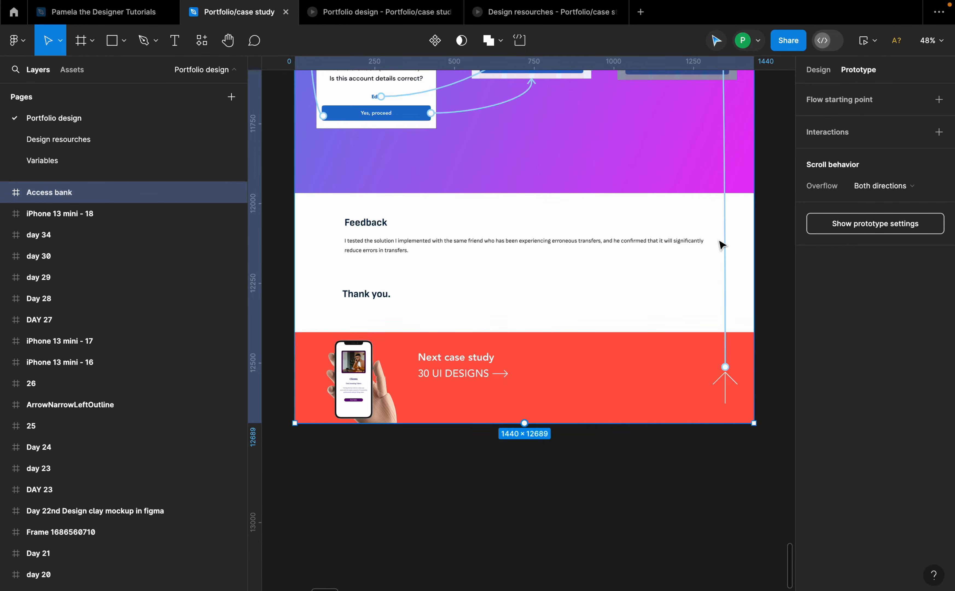
pyautogui.click(442, 376)
pyautogui.click(444, 373)
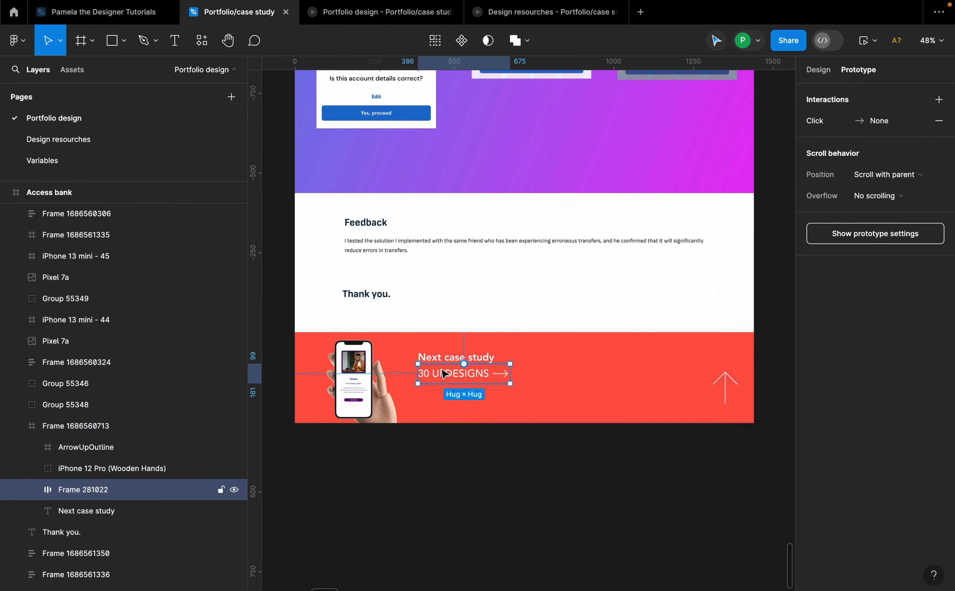
pyautogui.scroll(-5, 444, 373)
pyautogui.scroll(8, 435, 345)
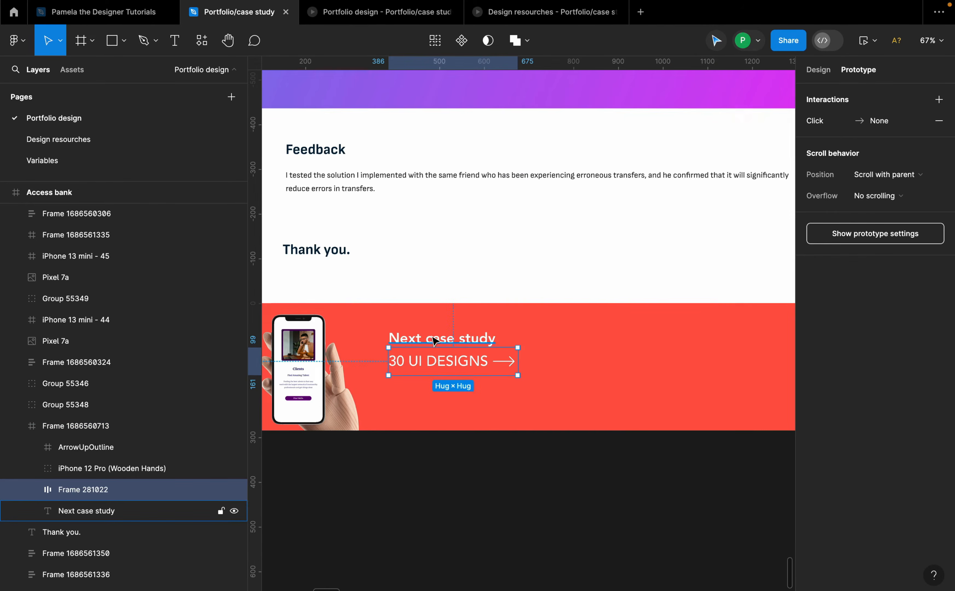
pyautogui.scroll(-5, 443, 349)
pyautogui.moveTo(475, 367); pyautogui.dragTo(689, 258)
pyautogui.scroll(-5, 580, 356)
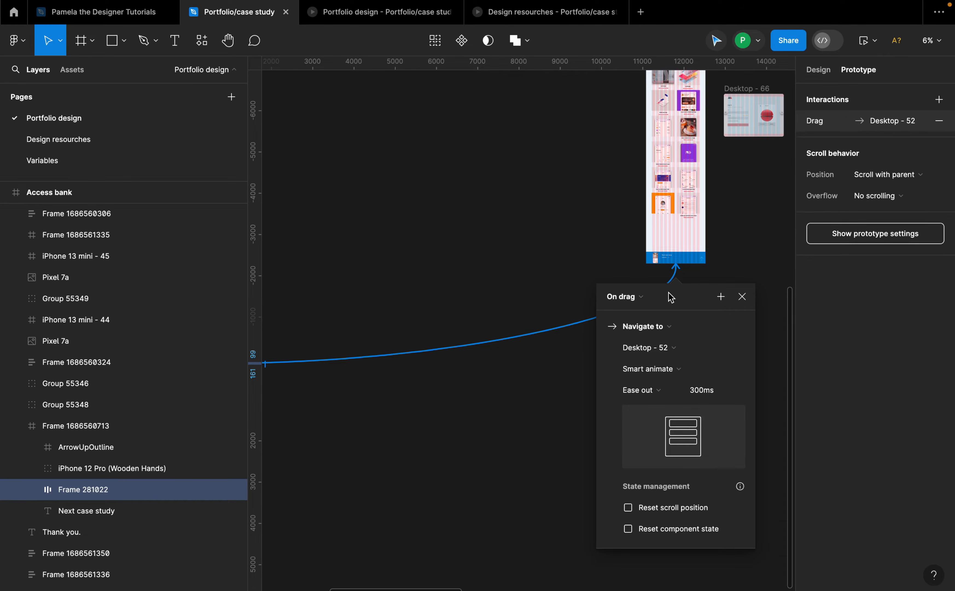
pyautogui.click(642, 297)
pyautogui.click(617, 278)
pyautogui.click(741, 296)
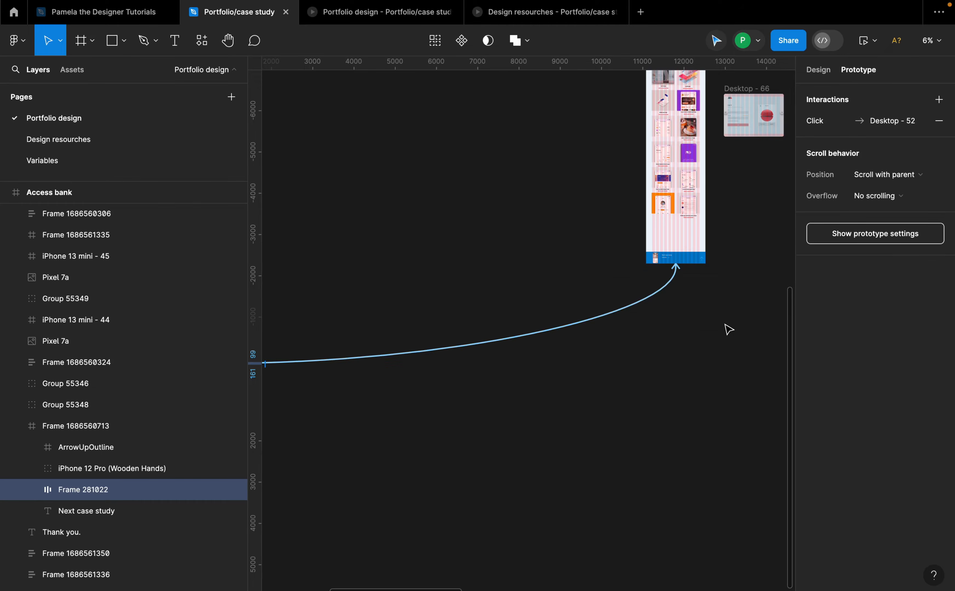
# Step: Switch back to design properties and review the desktop, Access bank and About me frames side by side
pyautogui.scroll(-5, 725, 327)
pyautogui.scroll(6, 636, 189)
pyautogui.hscroll(-2, 616, 221)
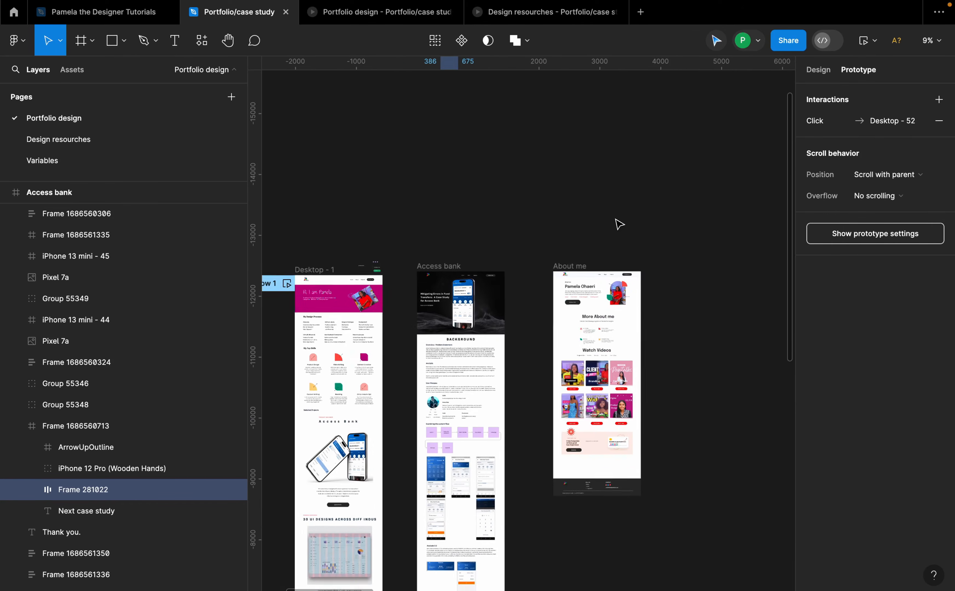
pyautogui.hscroll(-3, 619, 224)
pyautogui.scroll(-2, 618, 223)
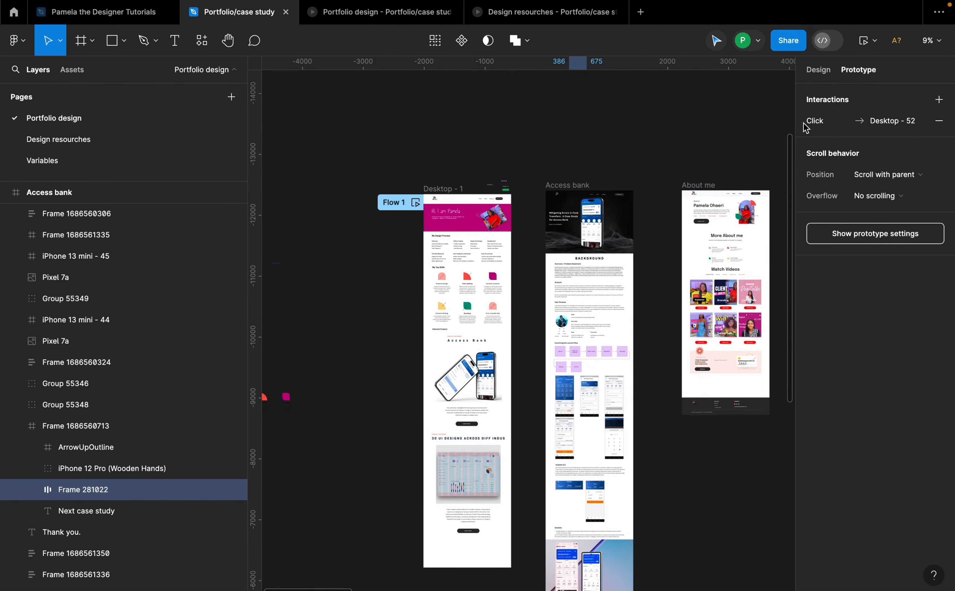
pyautogui.click(818, 69)
pyautogui.scroll(5, 543, 247)
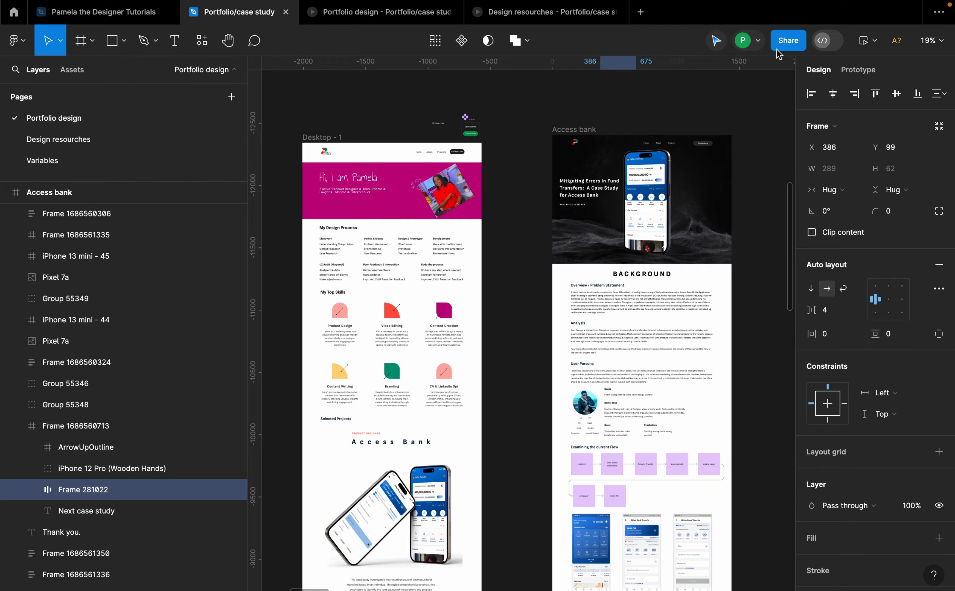
pyautogui.scroll(-1, 532, 164)
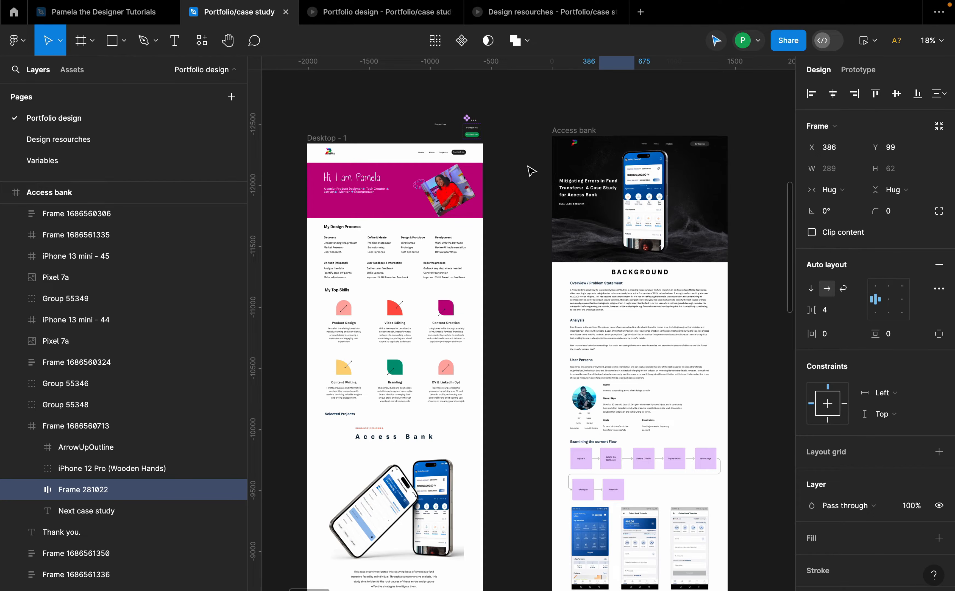
pyautogui.scroll(-8, 473, 239)
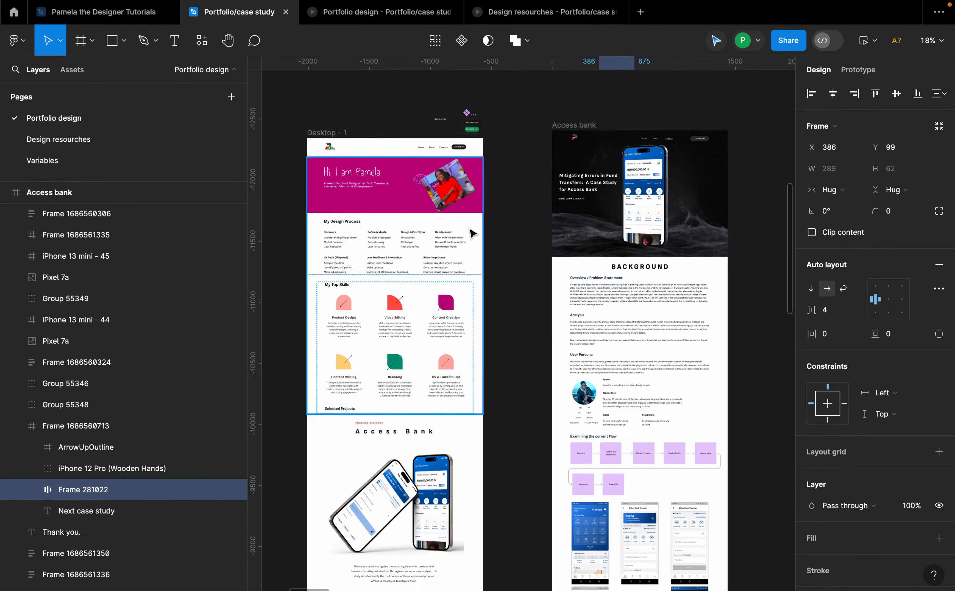
pyautogui.keyDown('ctrl'); pyautogui.scroll(-3, 498, 271); pyautogui.keyUp('ctrl')
pyautogui.scroll(4, 504, 273)
pyautogui.scroll(2, 502, 271)
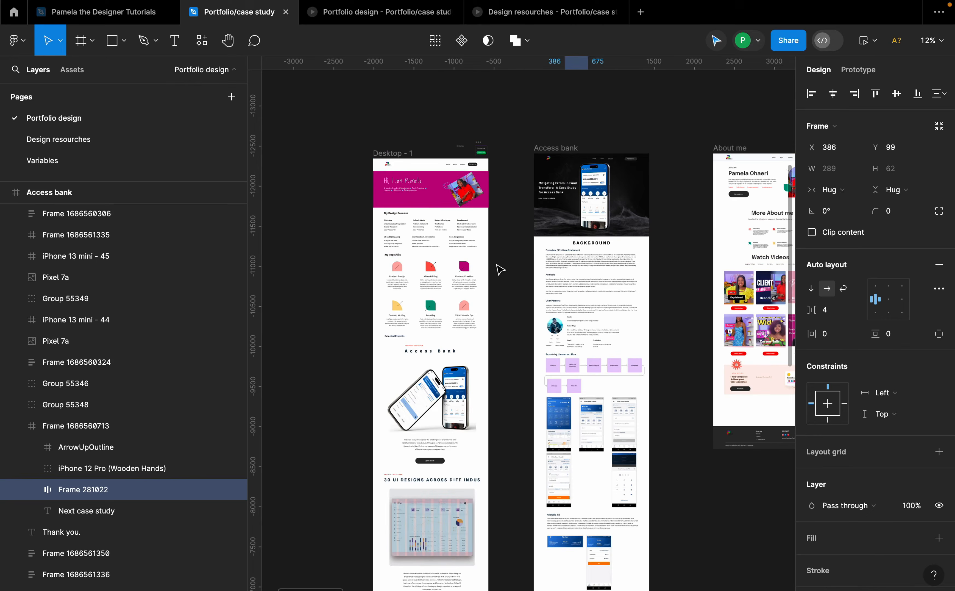
pyautogui.keyDown('ctrl'); pyautogui.scroll(5, 404, 186); pyautogui.keyUp('ctrl')
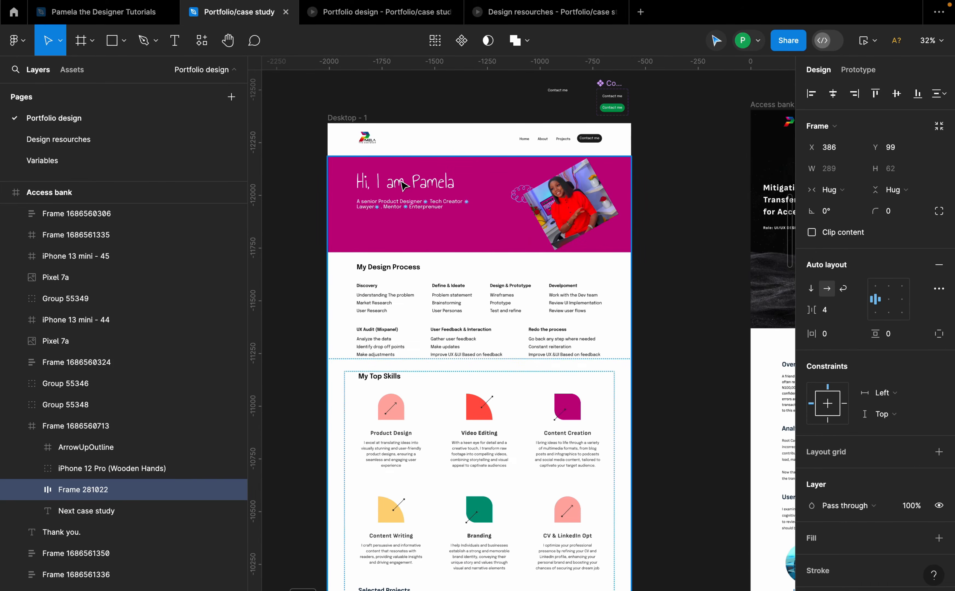
# Step: Review the Desktop - 1 home page sections and the neighbouring Access bank and About me frames on the canvas
pyautogui.click(406, 206)
pyautogui.doubleClick(409, 205)
pyautogui.keyDown('ctrl'); pyautogui.scroll(-1, 408, 204); pyautogui.keyUp('ctrl')
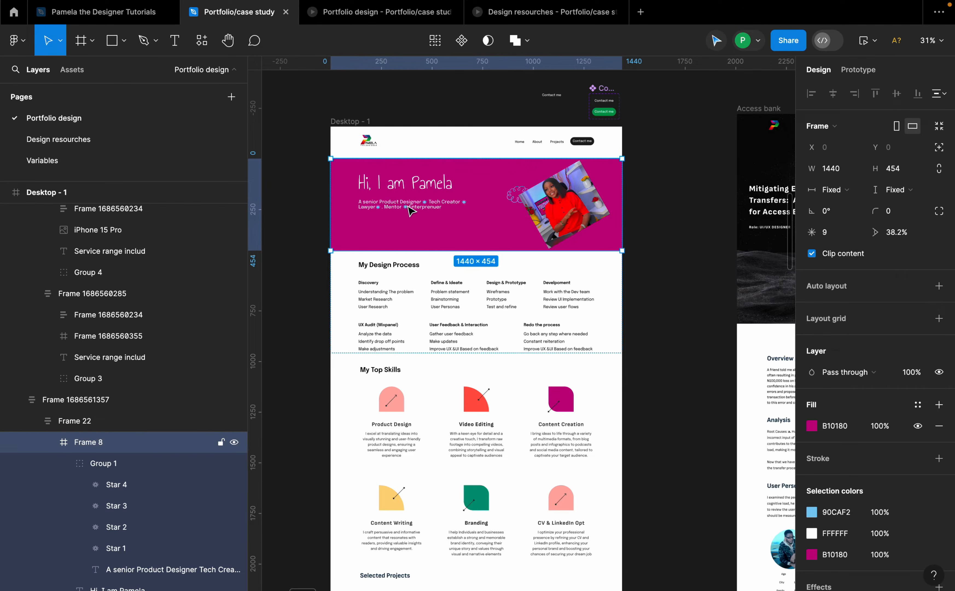
pyautogui.scroll(-10, 411, 196)
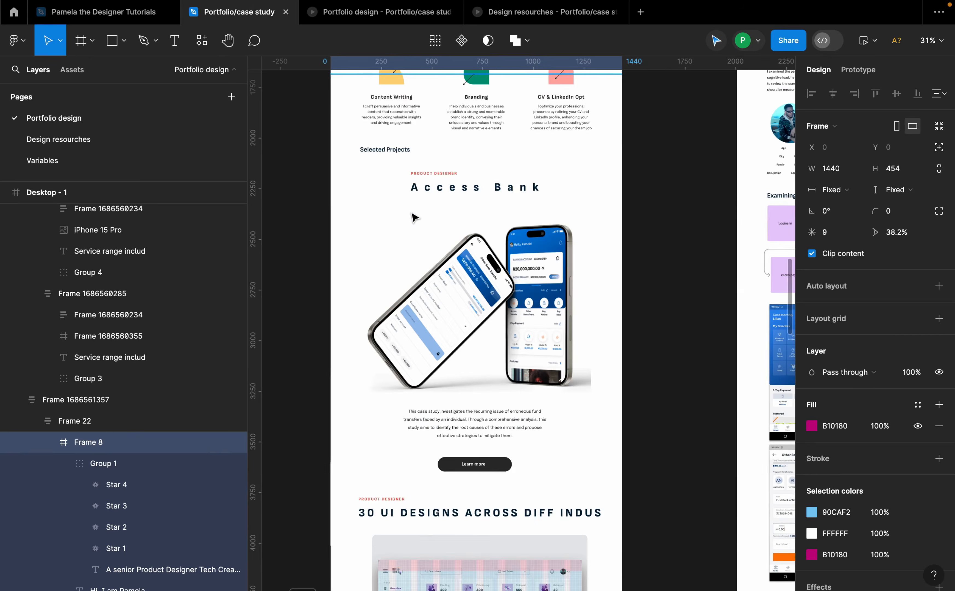
pyautogui.keyDown('ctrl'); pyautogui.scroll(-5, 416, 216); pyautogui.keyUp('ctrl')
pyautogui.hscroll(5, 518, 271)
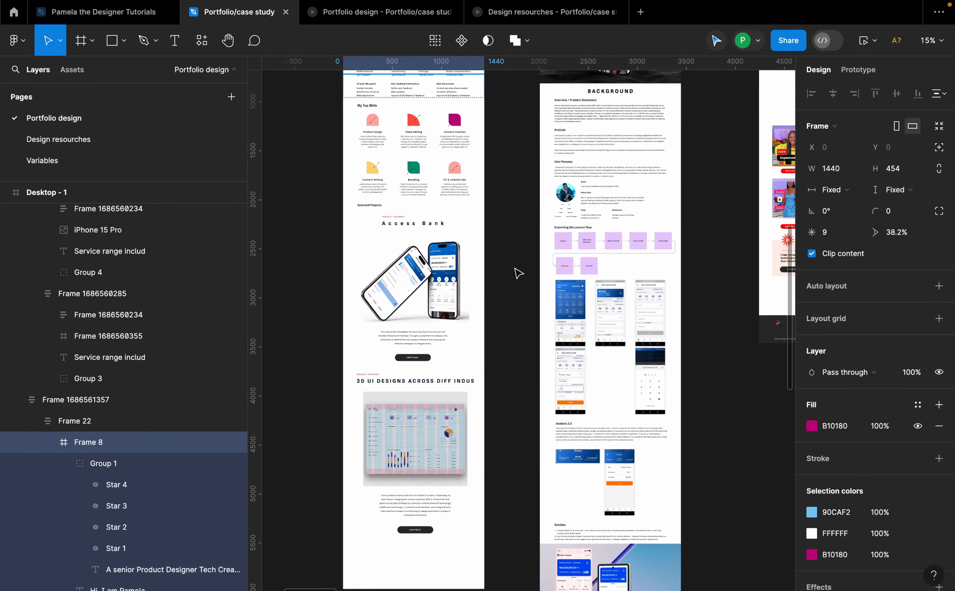
pyautogui.scroll(5, 481, 269)
pyautogui.hscroll(4, 481, 268)
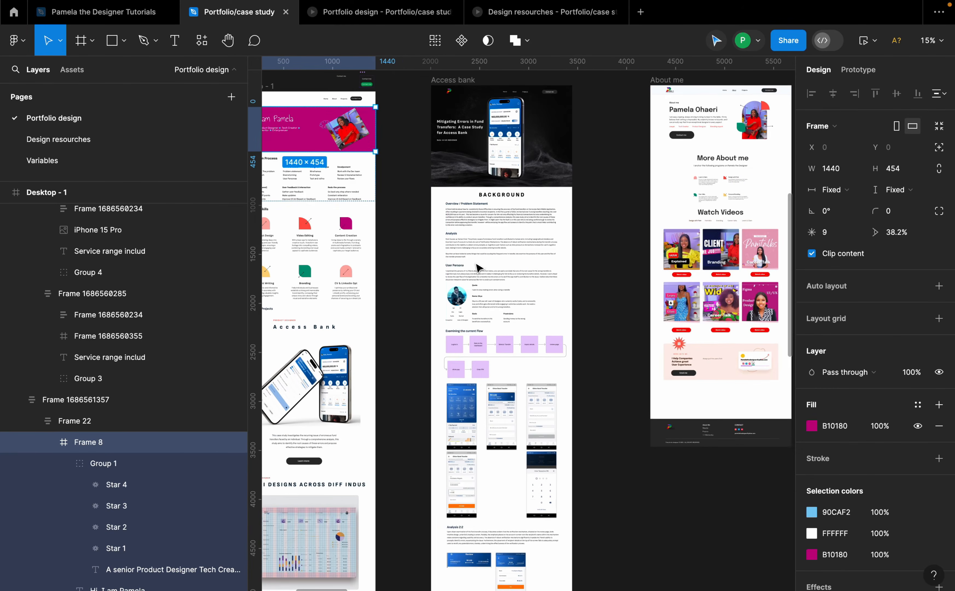
# Step: Present the Access bank frame in the prototype viewer and scroll through its opening section
pyautogui.click(451, 114)
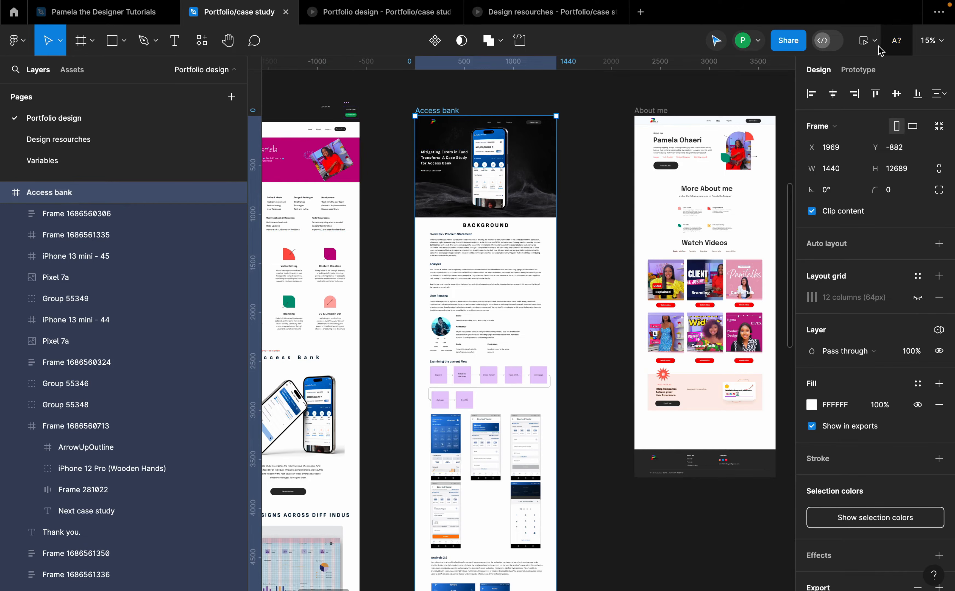
pyautogui.click(864, 40)
pyautogui.click(498, 80)
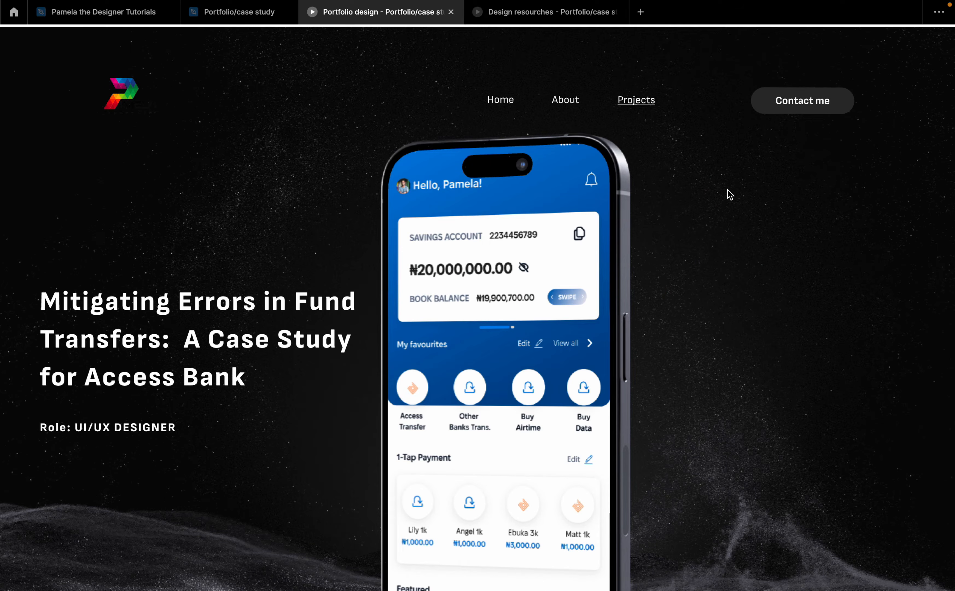
pyautogui.click(559, 104)
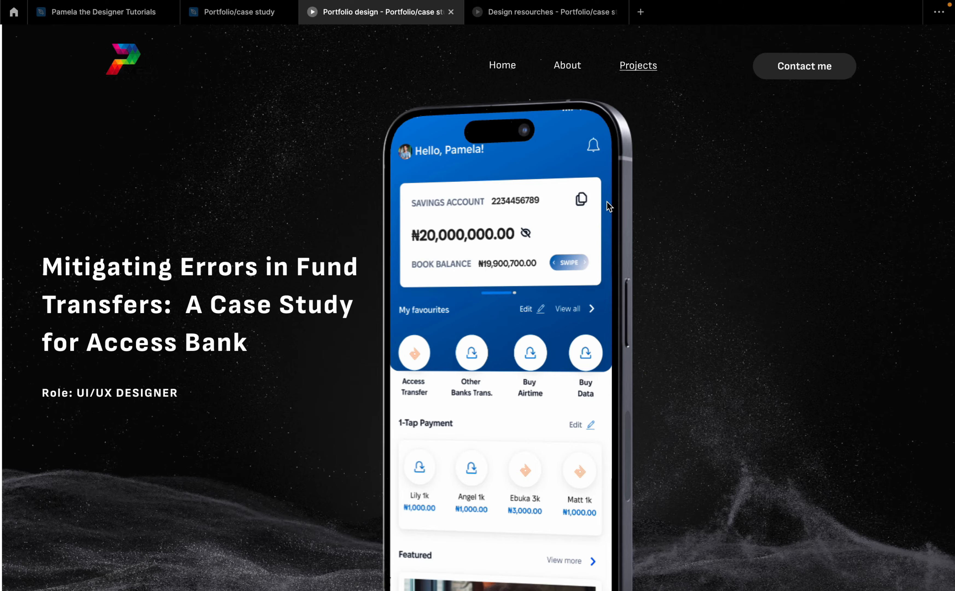
pyautogui.scroll(-2, 606, 203)
pyautogui.scroll(3, 608, 208)
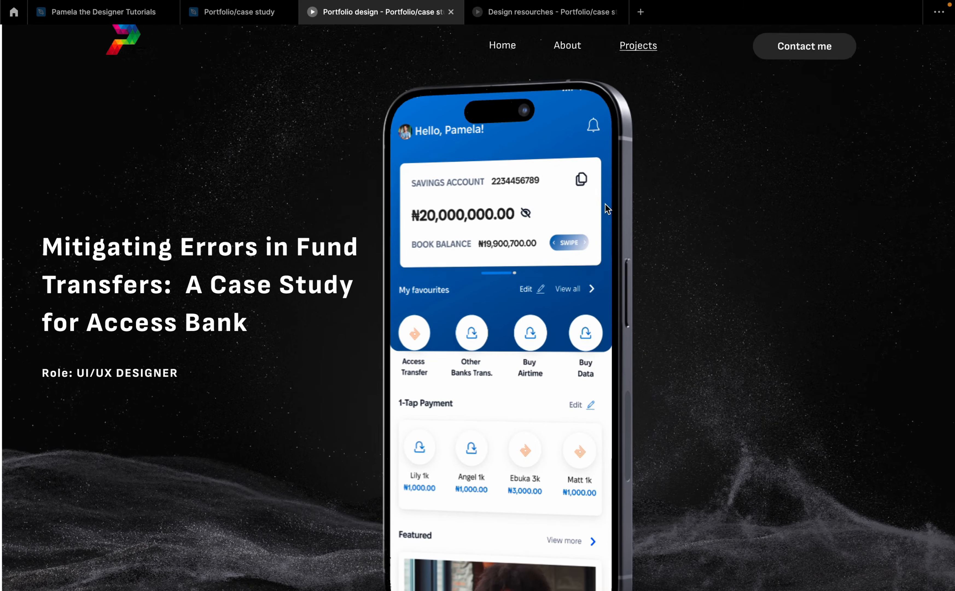
# Step: Present the Desktop - 1 home page prototype and scroll through its hero, design process, skills and projects sections
pyautogui.click(251, 14)
pyautogui.scroll(-3, 490, 193)
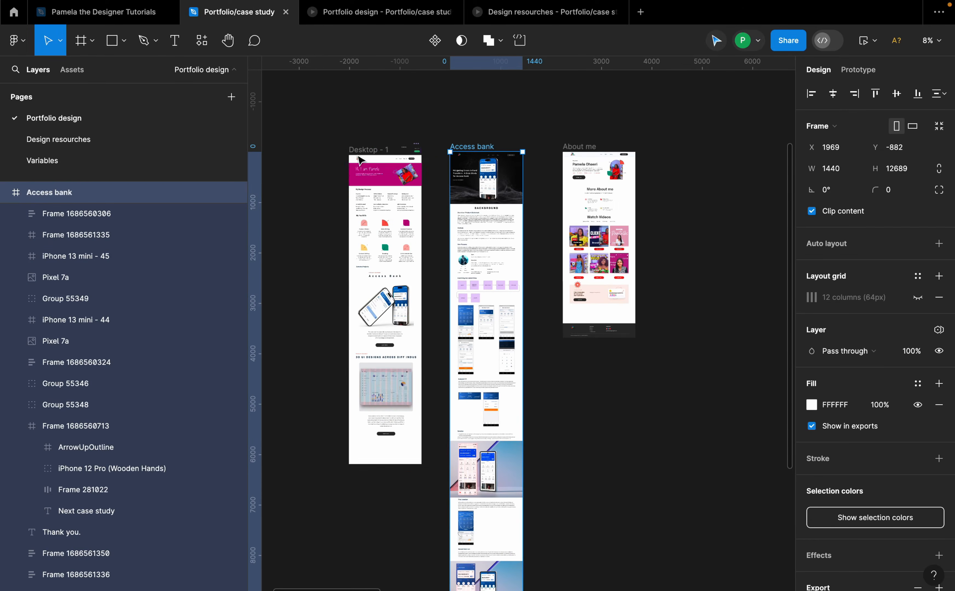
pyautogui.click(367, 149)
pyautogui.click(863, 43)
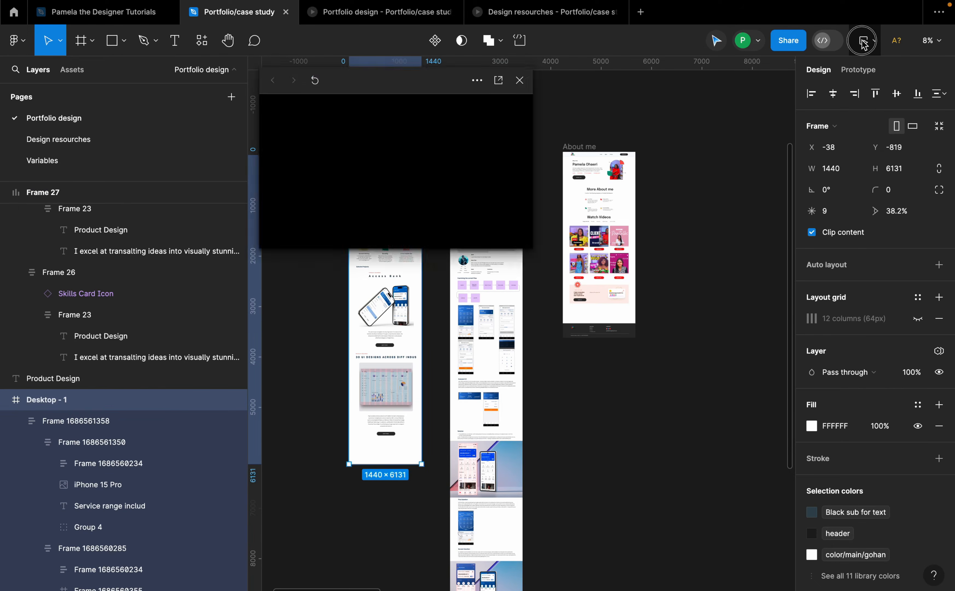
pyautogui.click(496, 81)
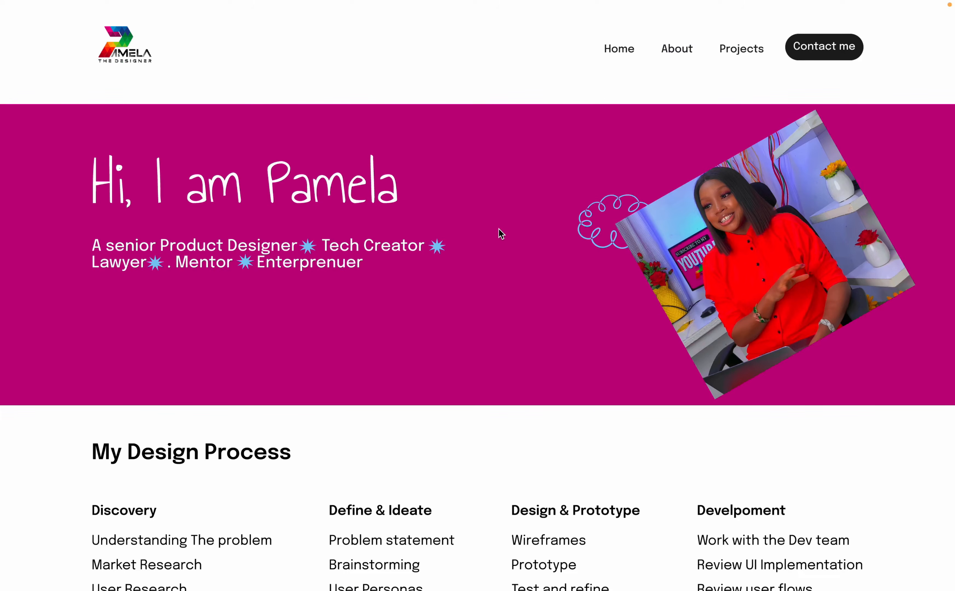
pyautogui.scroll(-1, 498, 320)
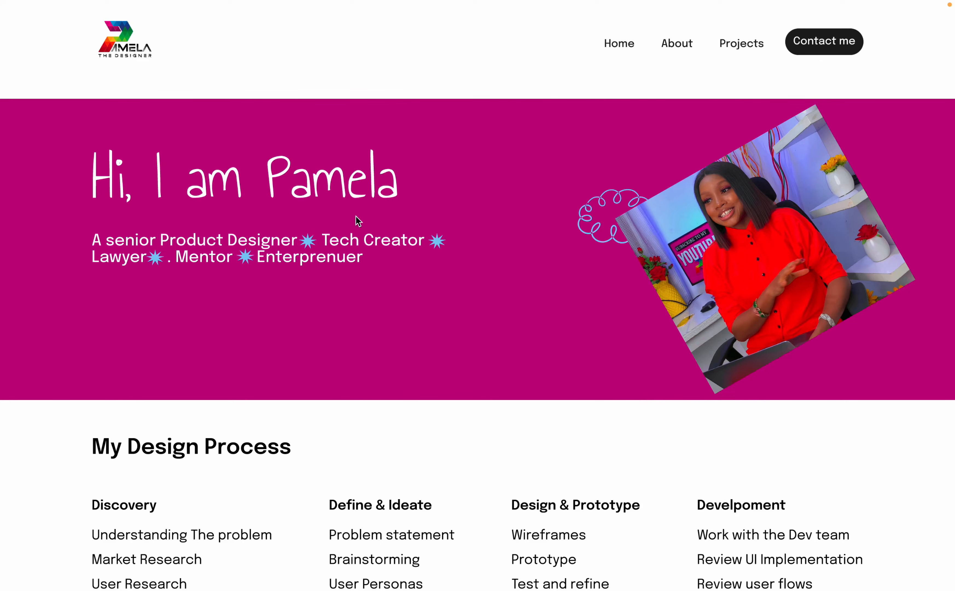
pyautogui.scroll(-5, 440, 222)
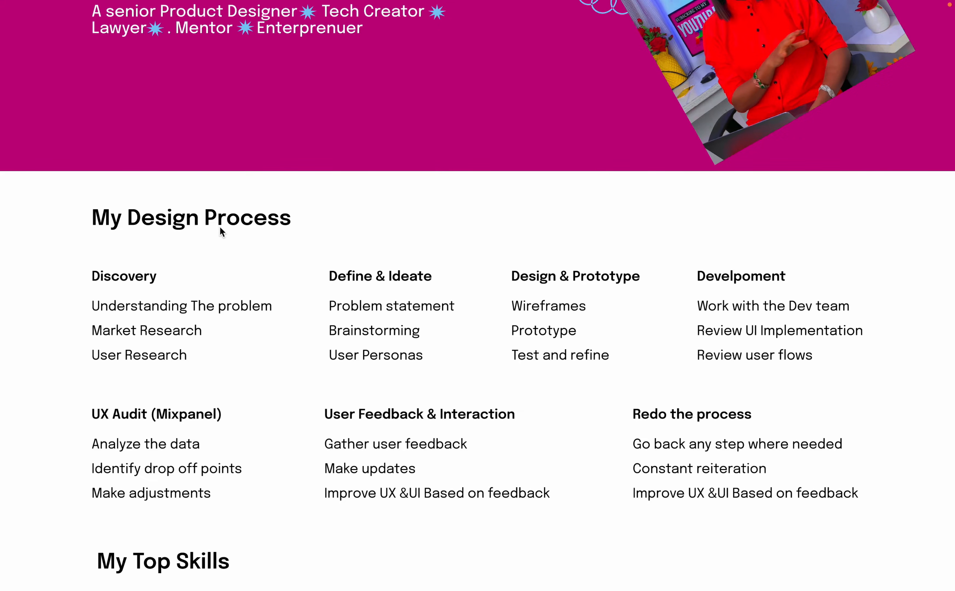
pyautogui.scroll(-18, 417, 415)
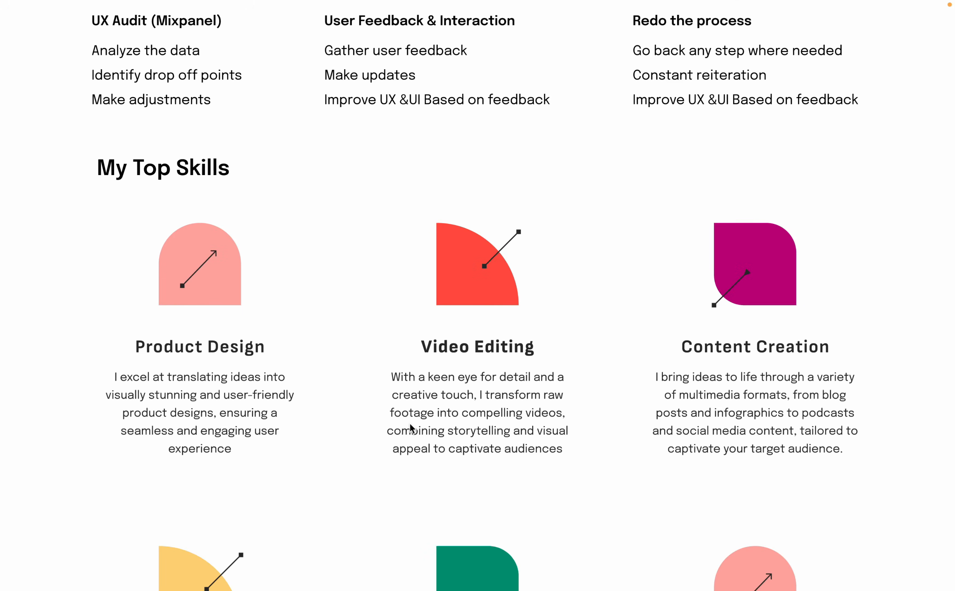
pyautogui.scroll(-5, 408, 426)
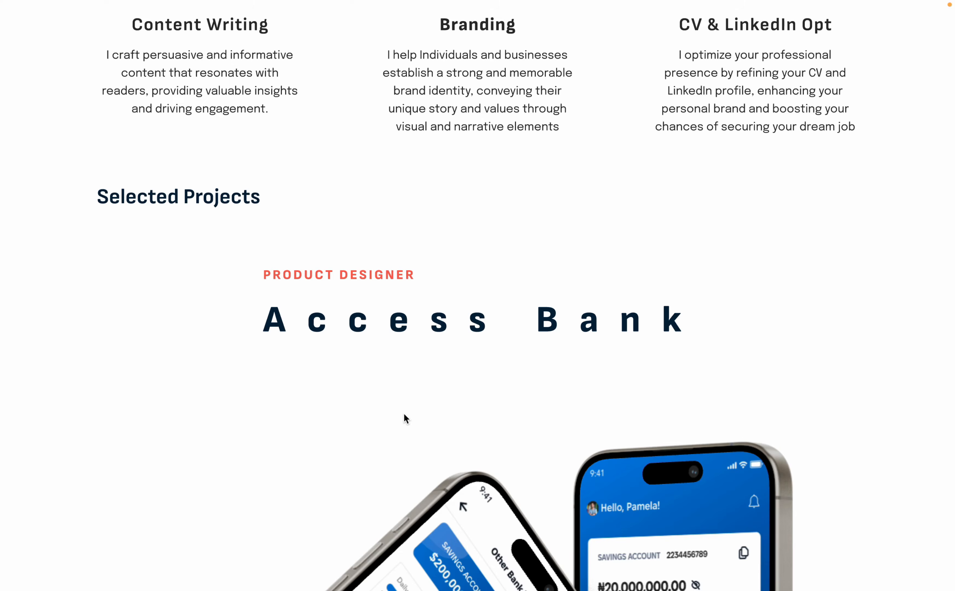
pyautogui.scroll(-14, 404, 414)
pyautogui.scroll(-18, 404, 418)
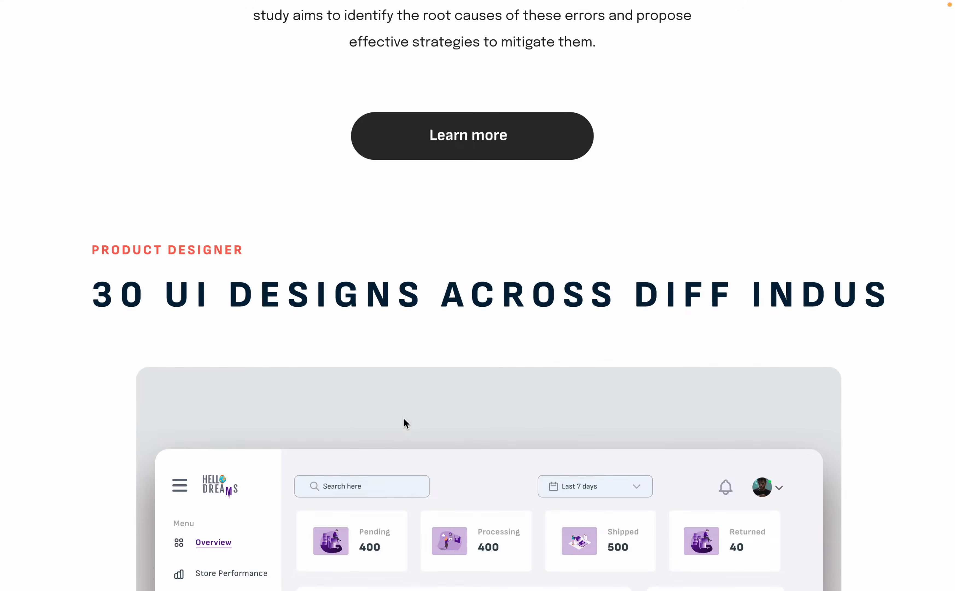
pyautogui.scroll(-5, 404, 420)
pyautogui.scroll(20, 405, 422)
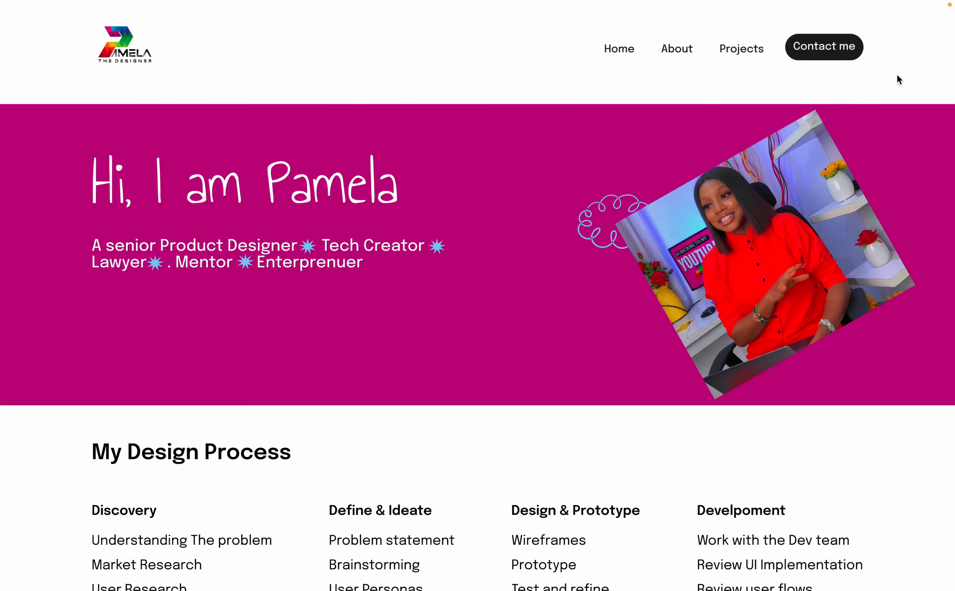
pyautogui.click(941, 22)
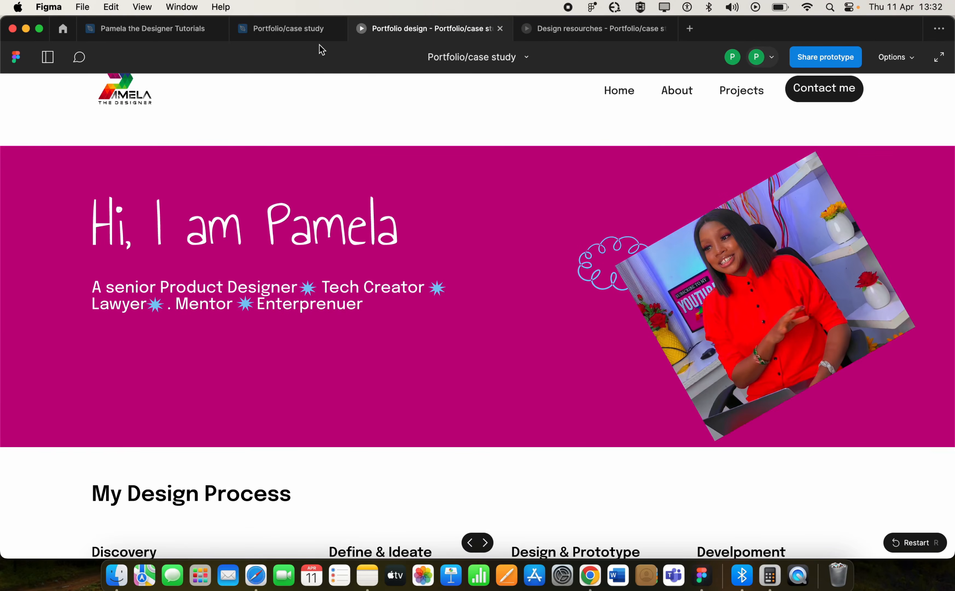
pyautogui.click(305, 33)
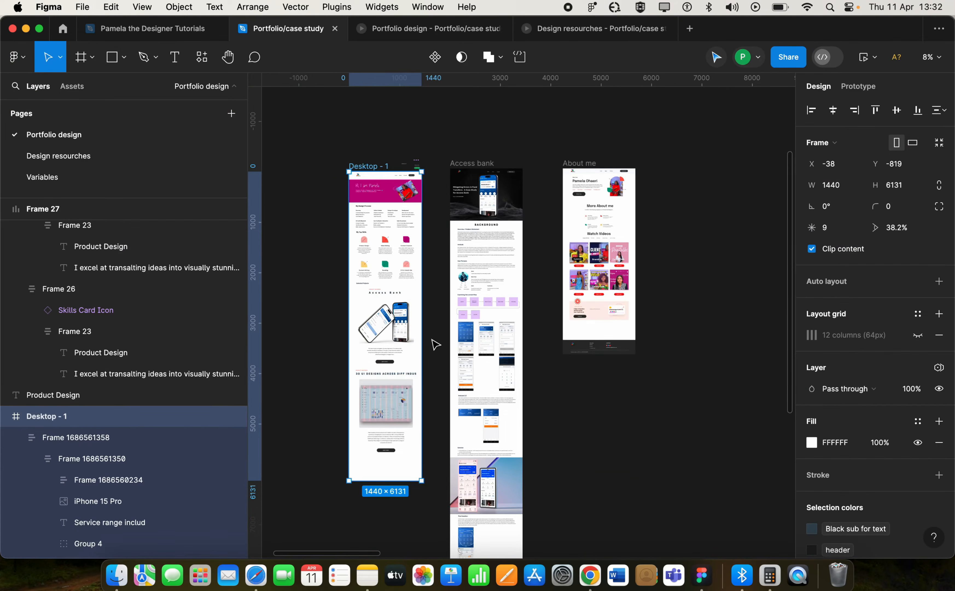
pyautogui.scroll(3, 433, 341)
pyautogui.click(682, 219)
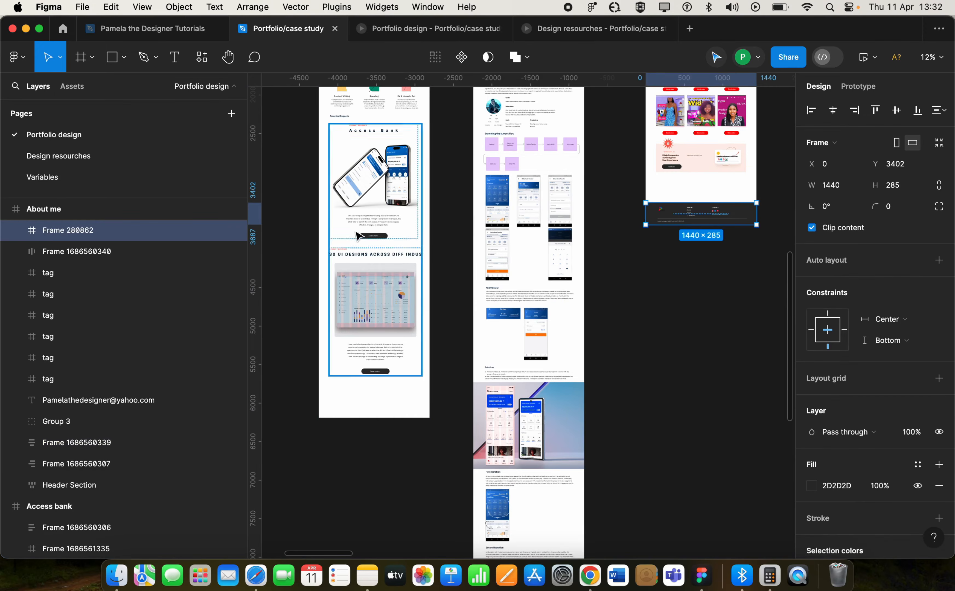
pyautogui.scroll(3, 369, 346)
pyautogui.scroll(3, 368, 345)
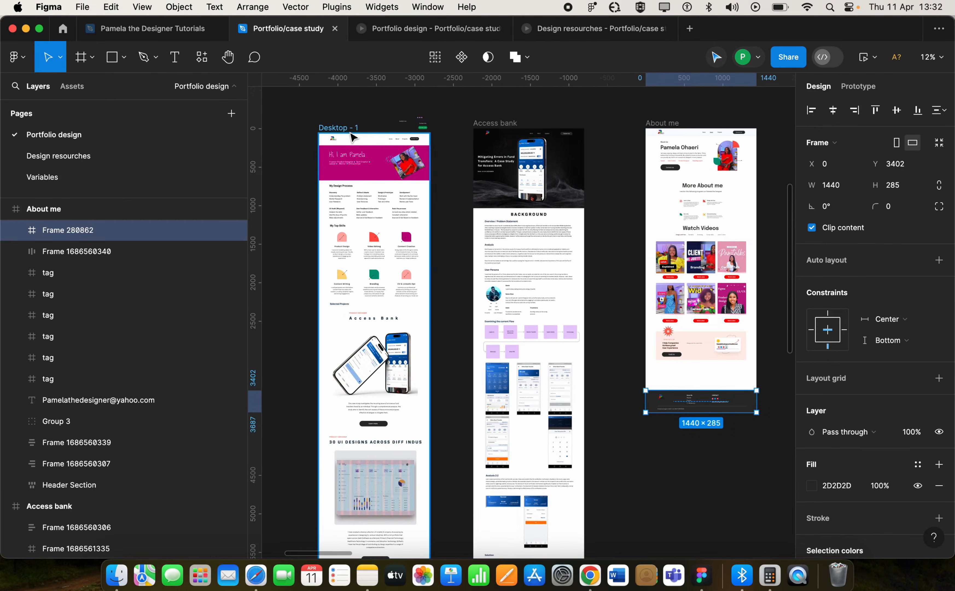
pyautogui.click(342, 128)
pyautogui.scroll(-5, 423, 294)
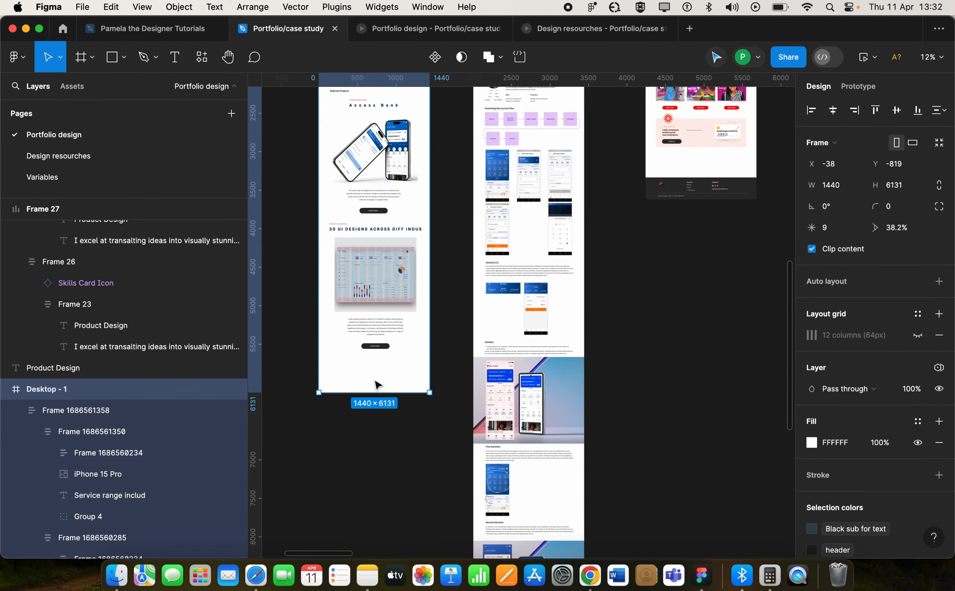
pyautogui.press('Escape')
pyautogui.press('super+v')
pyautogui.scroll(-1, 493, 262)
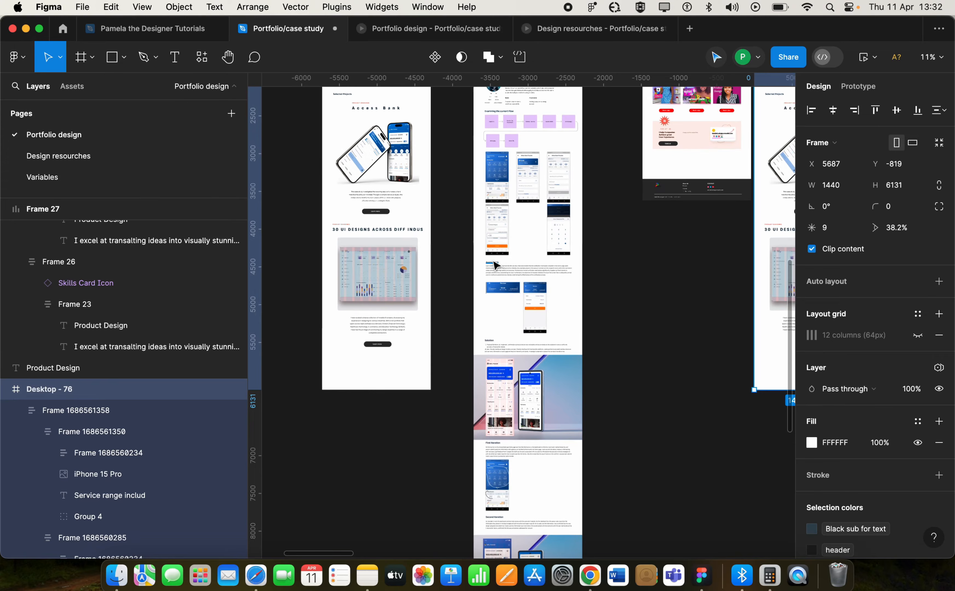
pyautogui.press('super+z')
# Step: Copy the About me page's footer and paste it onto the bottom of the Desktop - 1 frame
pyautogui.click(723, 179)
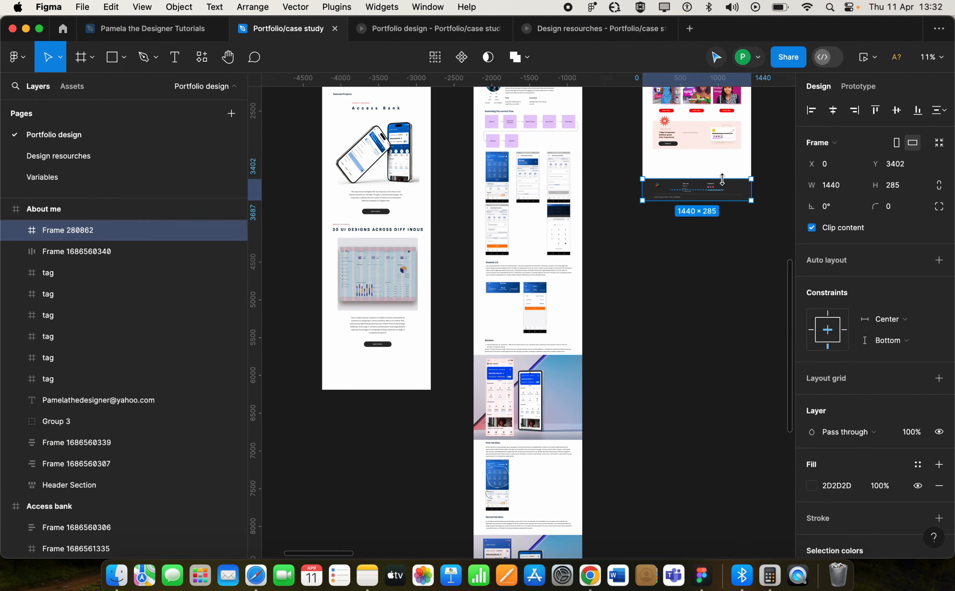
pyautogui.scroll(-5, 410, 391)
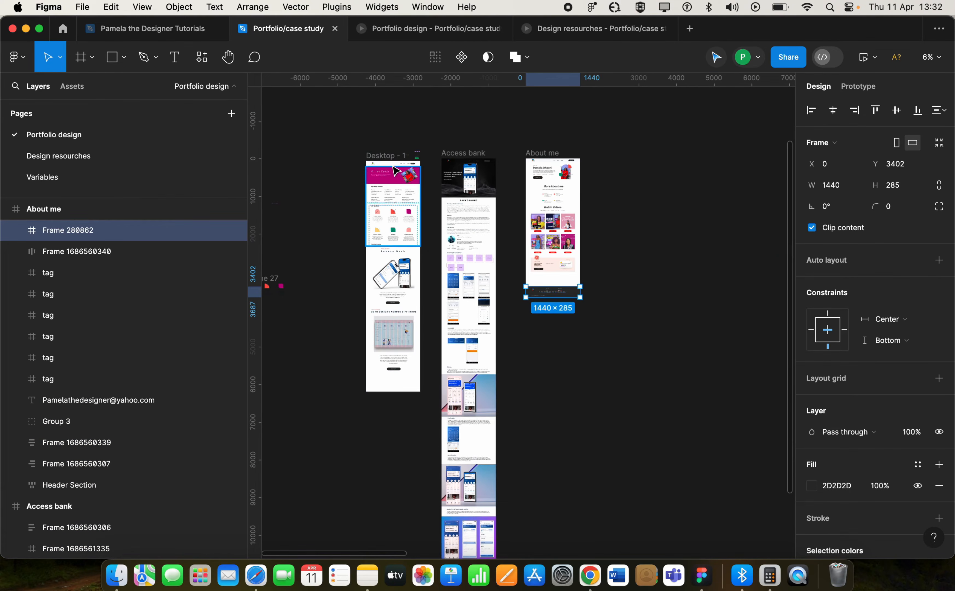
pyautogui.press('super+c')
pyautogui.click(392, 156)
pyautogui.press('super+v')
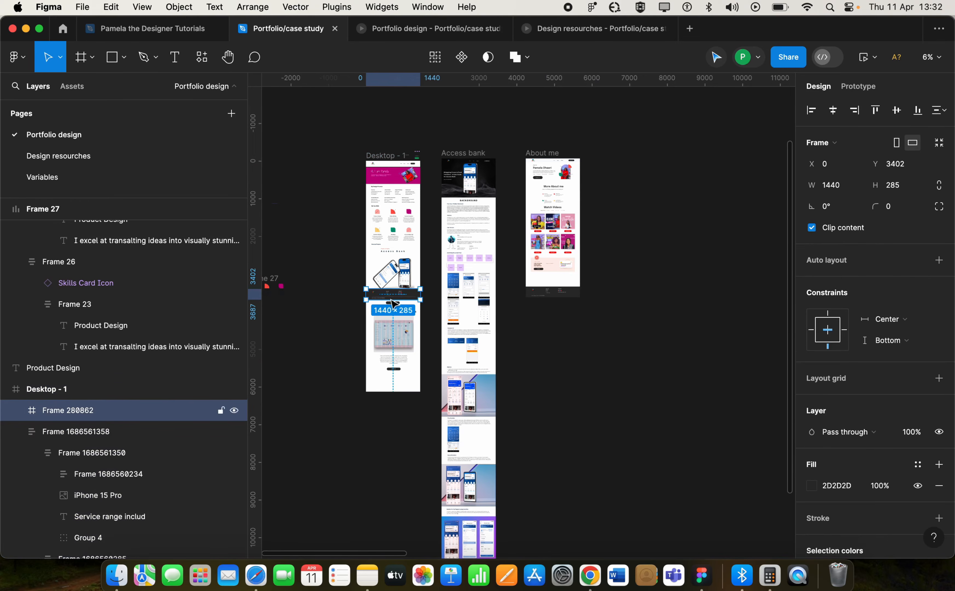
pyautogui.moveTo(397, 302); pyautogui.dragTo(388, 387)
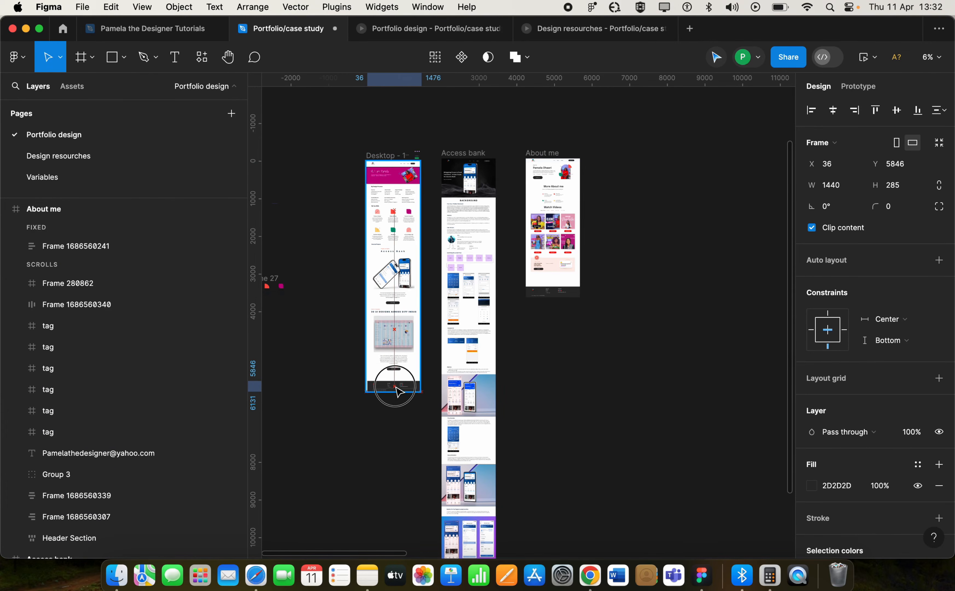
# Step: Center the pasted footer horizontally within the Desktop - 1 frame
pyautogui.scroll(10, 402, 397)
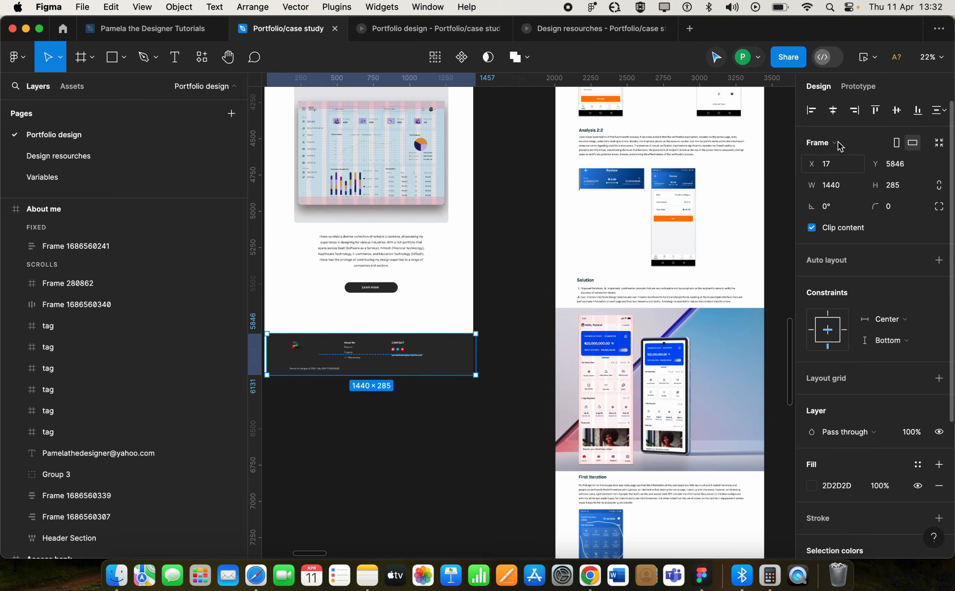
pyautogui.click(831, 112)
pyautogui.hscroll(-5, 547, 341)
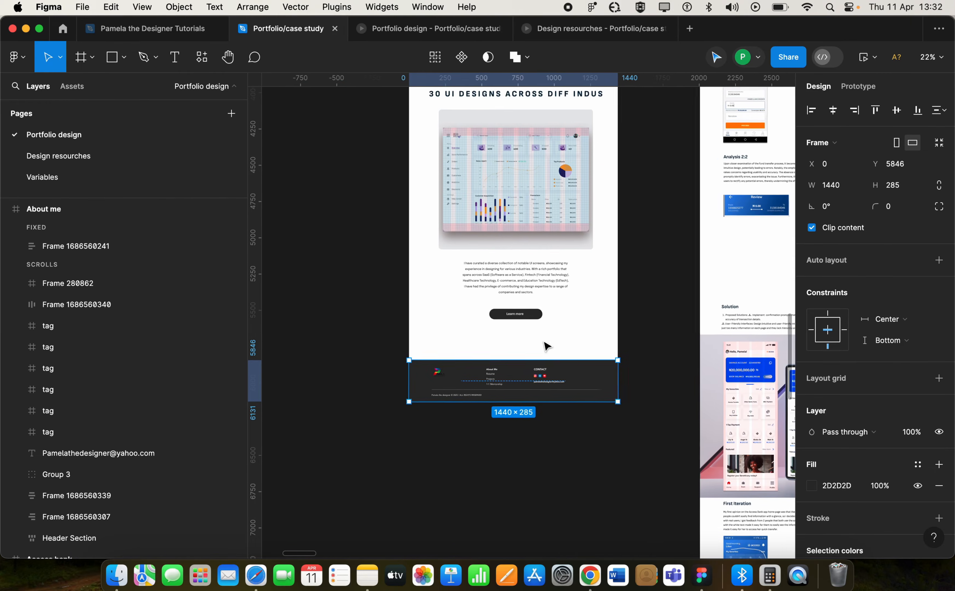
# Step: Scroll through the home page prototype to check the new footer and the project cards
pyautogui.click(409, 29)
pyautogui.scroll(-20, 479, 376)
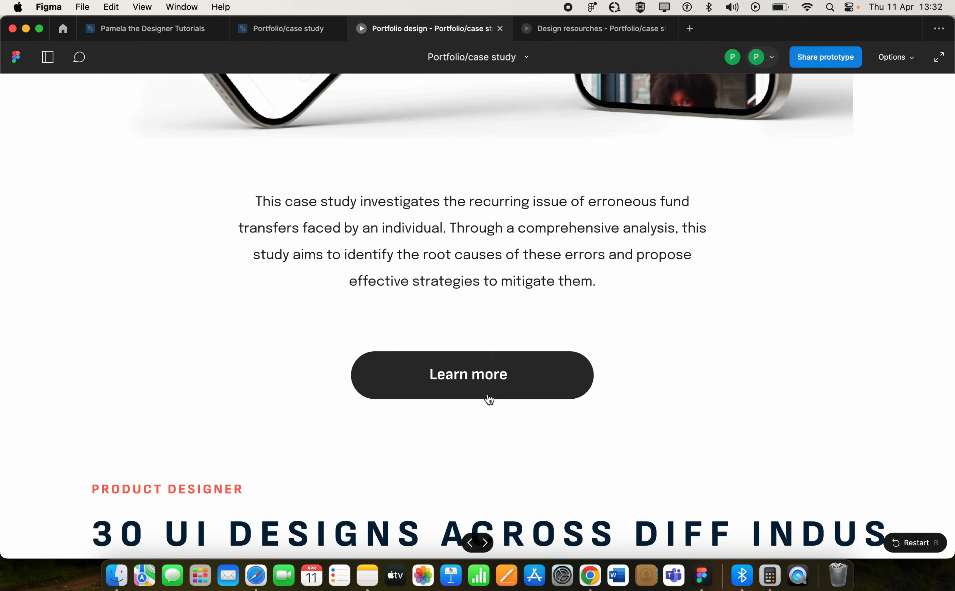
pyautogui.scroll(-3, 487, 403)
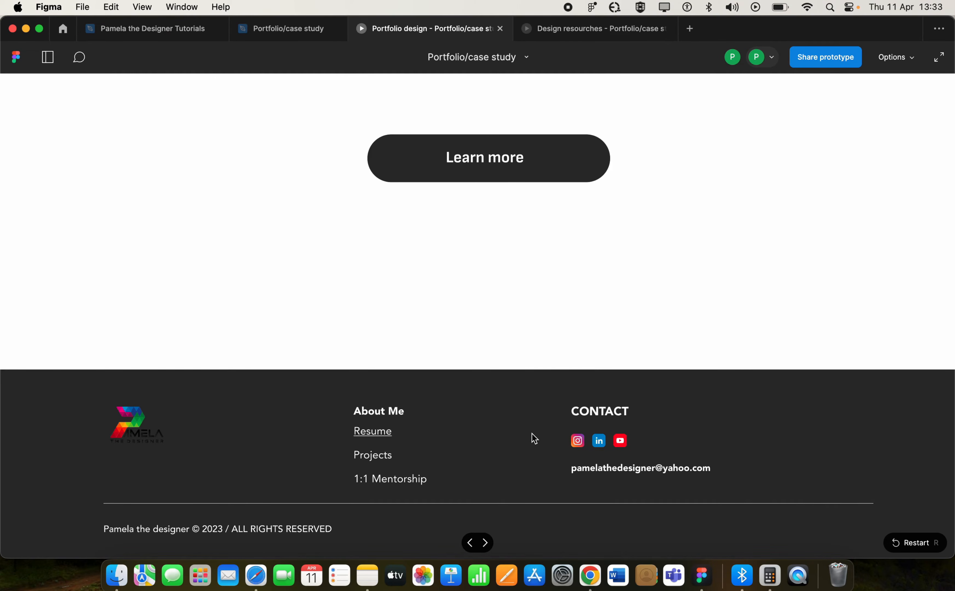
pyautogui.scroll(15, 534, 437)
pyautogui.scroll(-10, 533, 435)
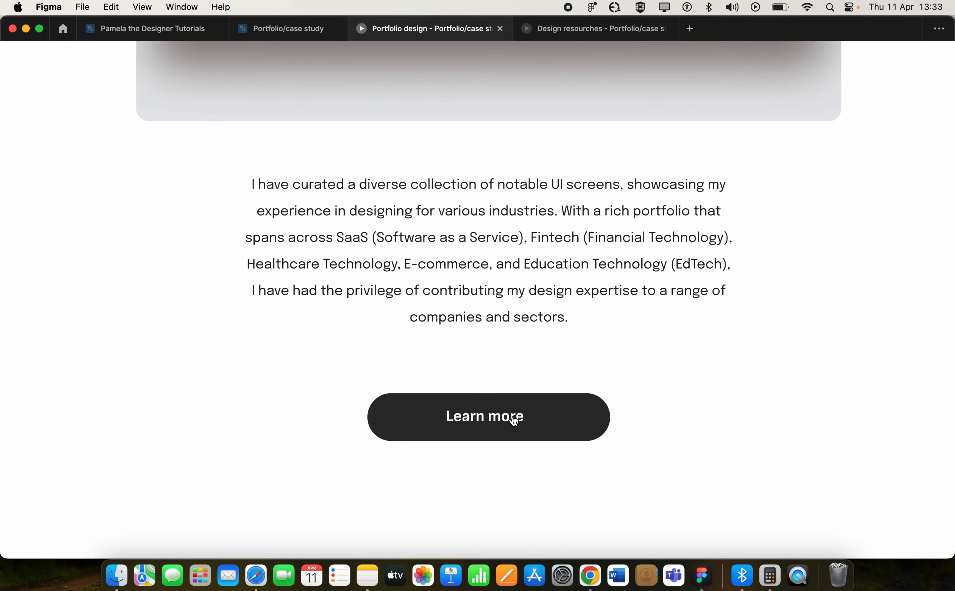
pyautogui.scroll(20, 550, 358)
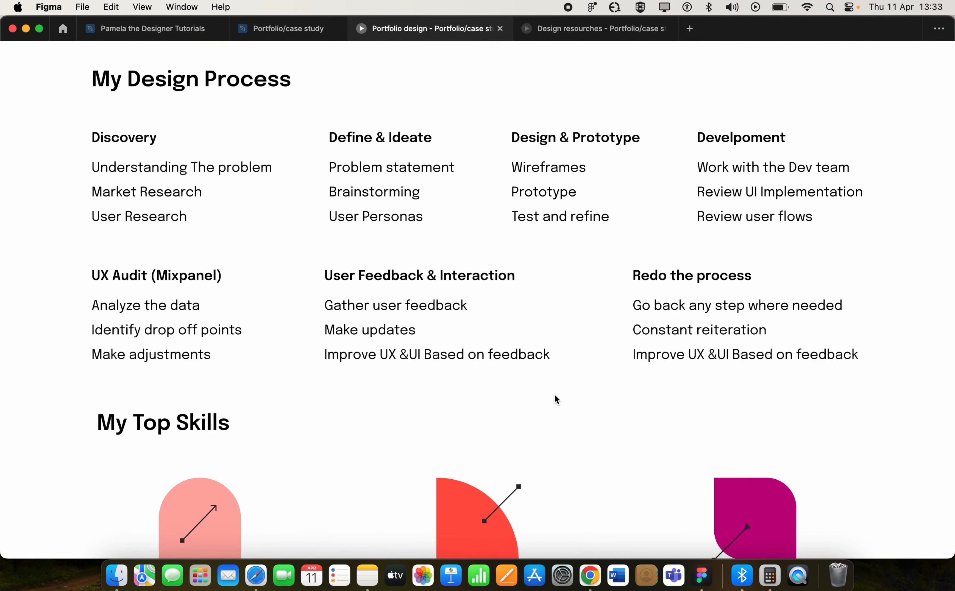
pyautogui.scroll(5, 554, 394)
pyautogui.scroll(-20, 553, 393)
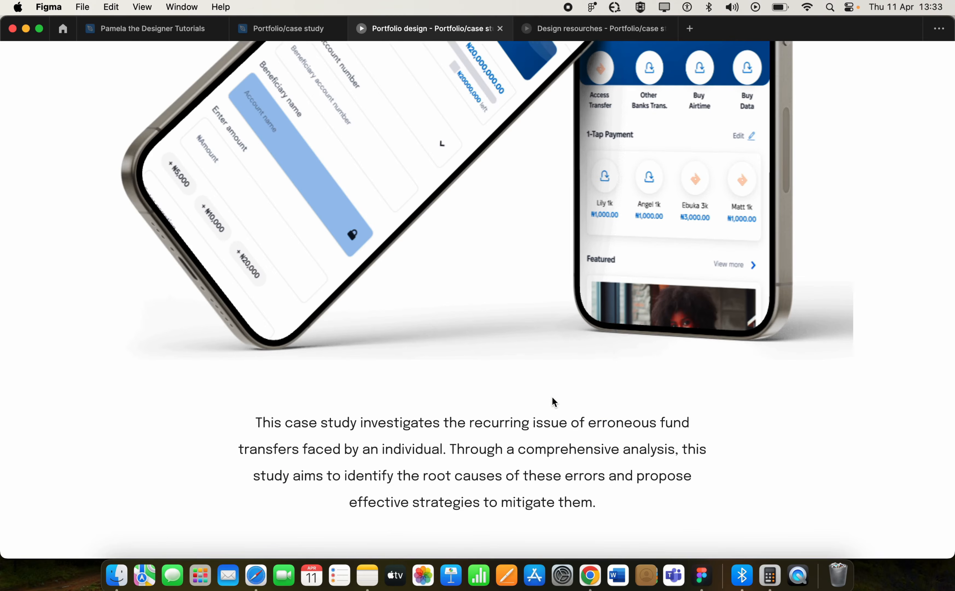
pyautogui.scroll(-5, 552, 397)
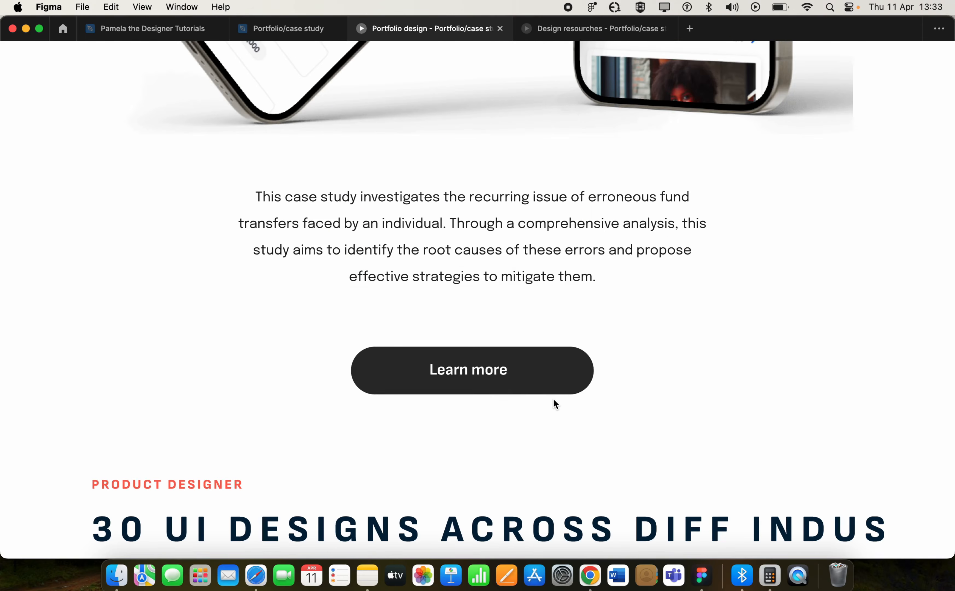
# Step: Follow the Access bank card's Learn more link in the prototype and scroll the case study page
pyautogui.click(485, 375)
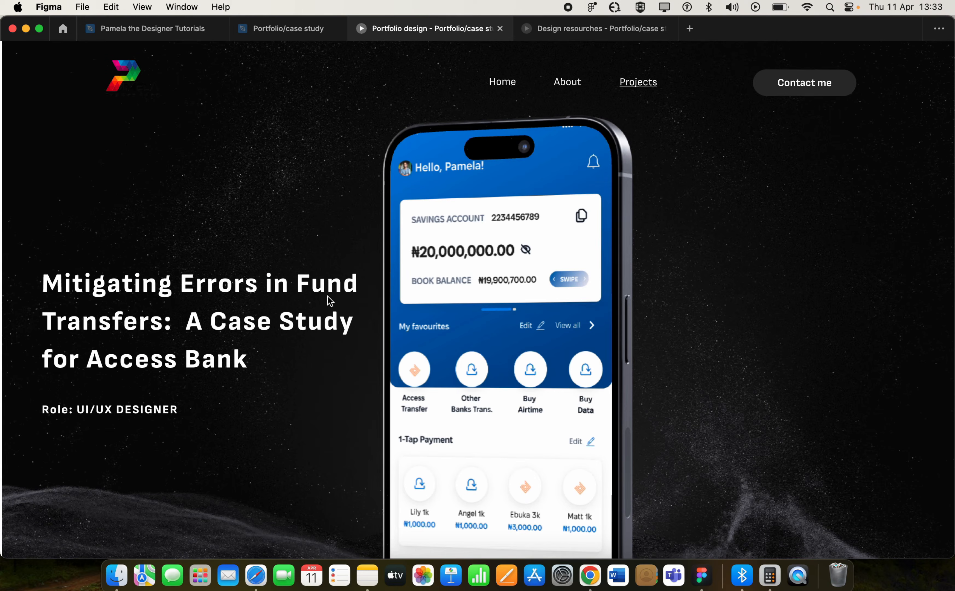
pyautogui.click(39, 28)
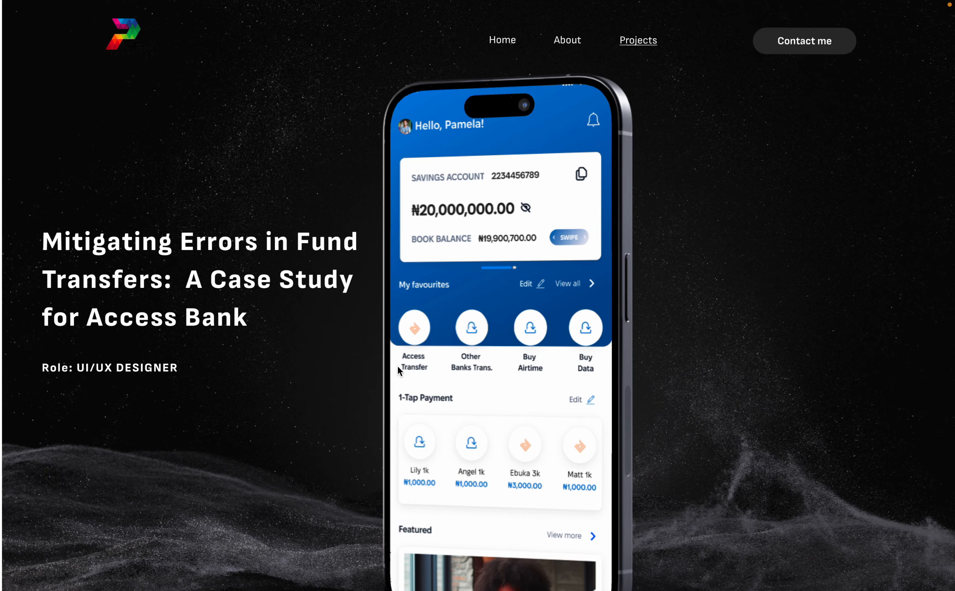
pyautogui.scroll(-15, 398, 372)
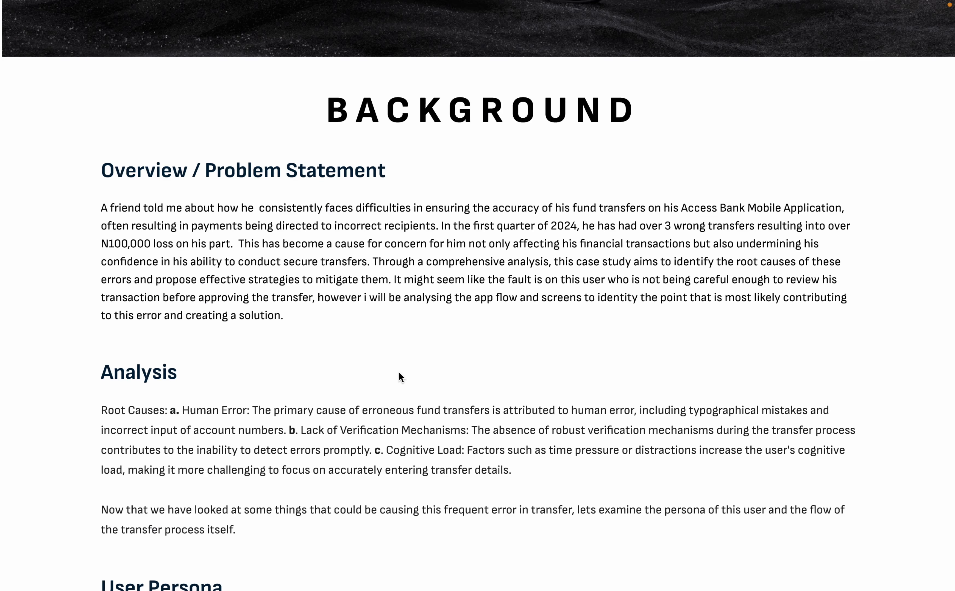